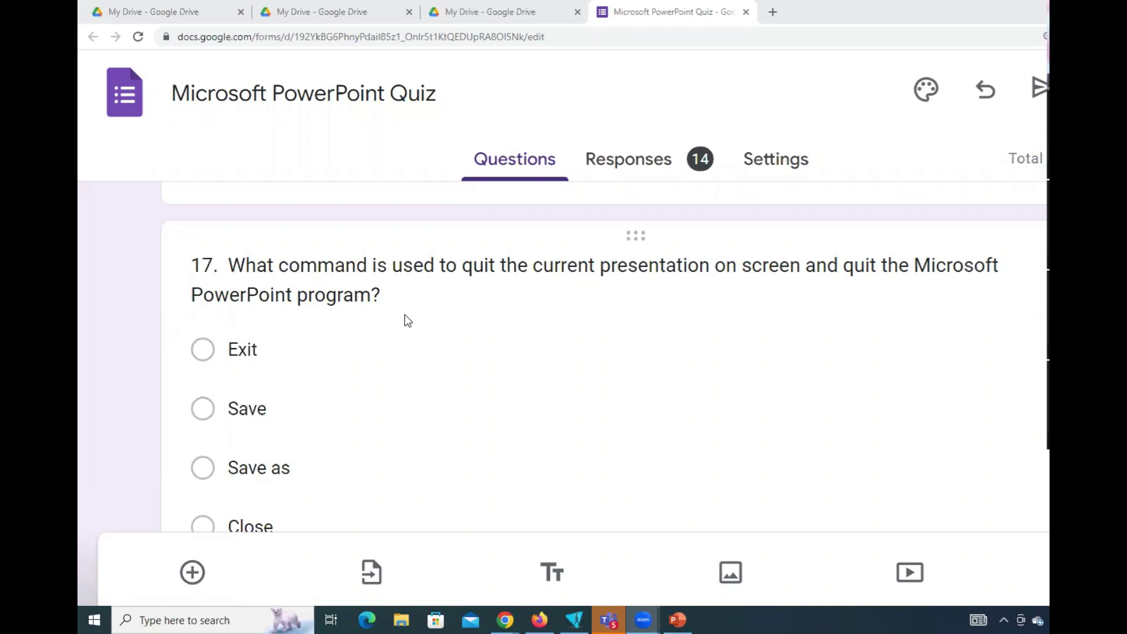
Open question 17 in the quiz editor to show Exit checked as its correct answer
scroll(404, 315, "down", 1)
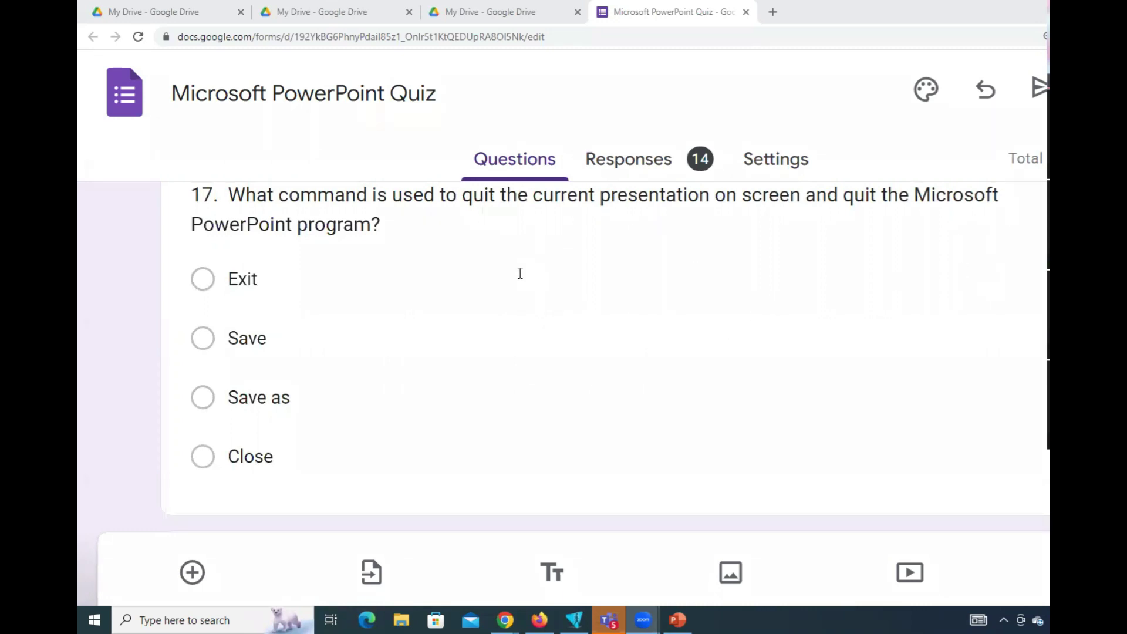
scroll(520, 273, "up", 1)
scroll(555, 264, "down", 1)
left_click(845, 202)
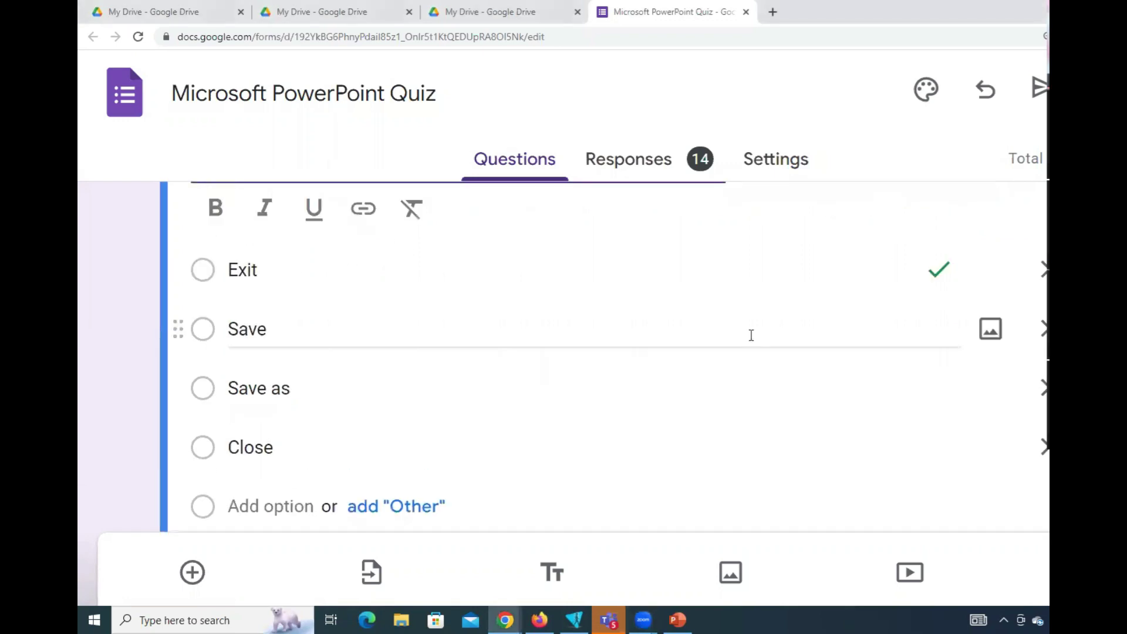
scroll(684, 317, "down", 4)
scroll(686, 319, "up", 4)
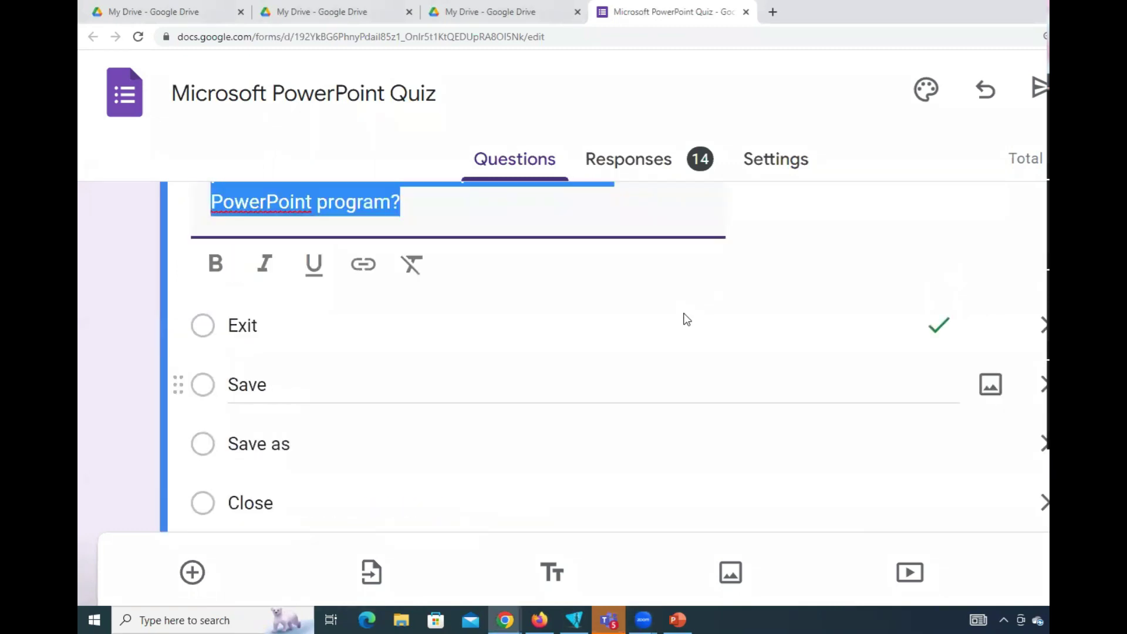
scroll(686, 318, "up", 1)
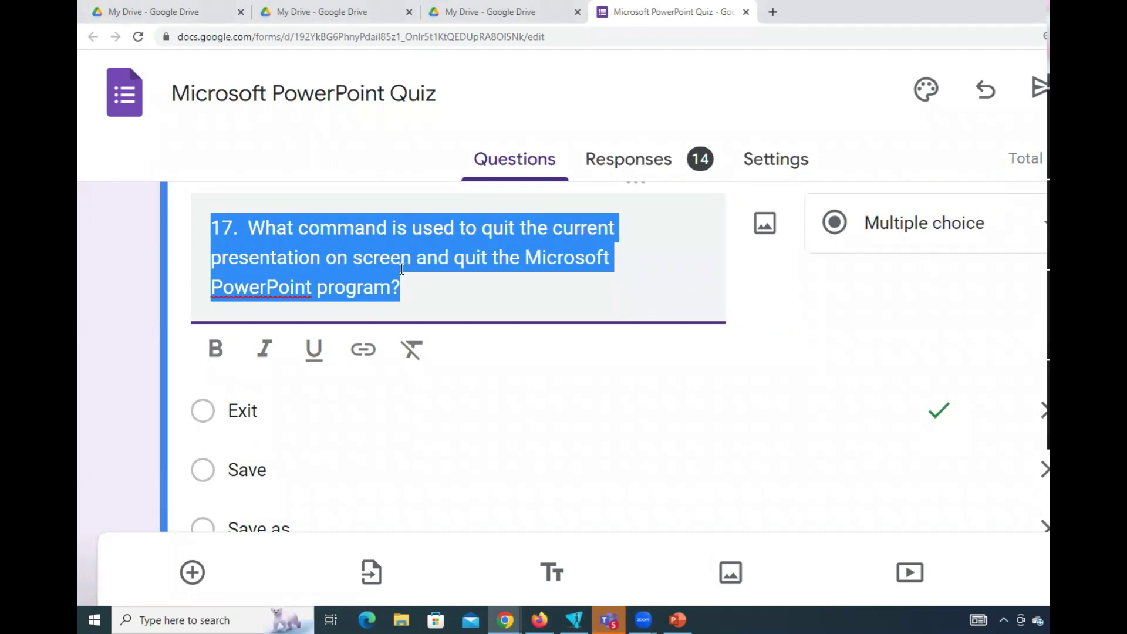
left_click(391, 294)
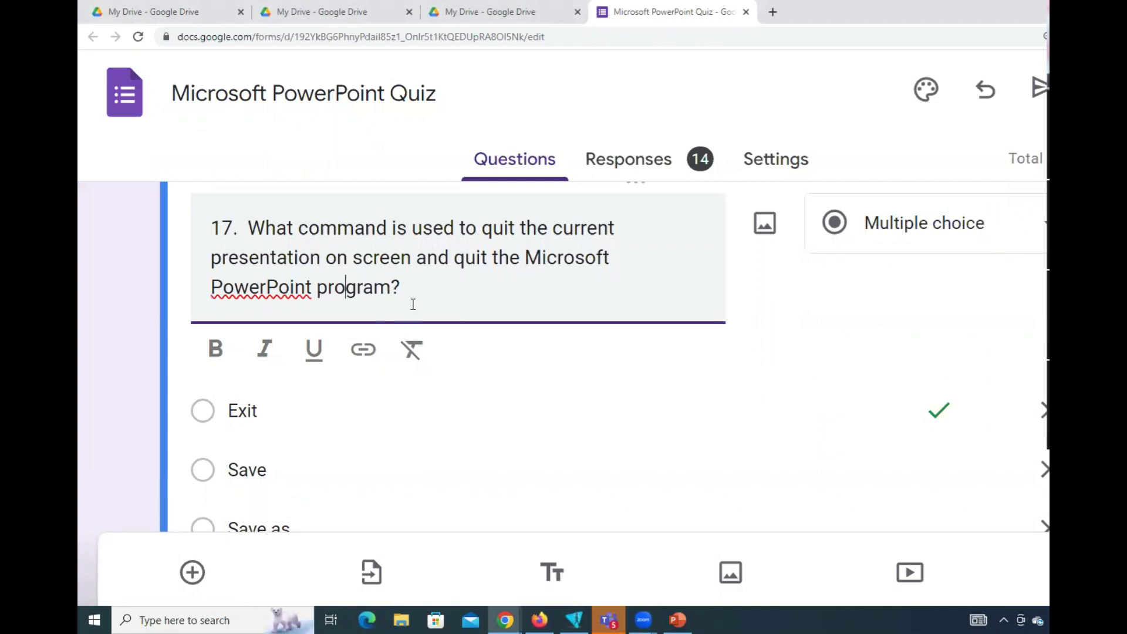
scroll(438, 349, "down", 1)
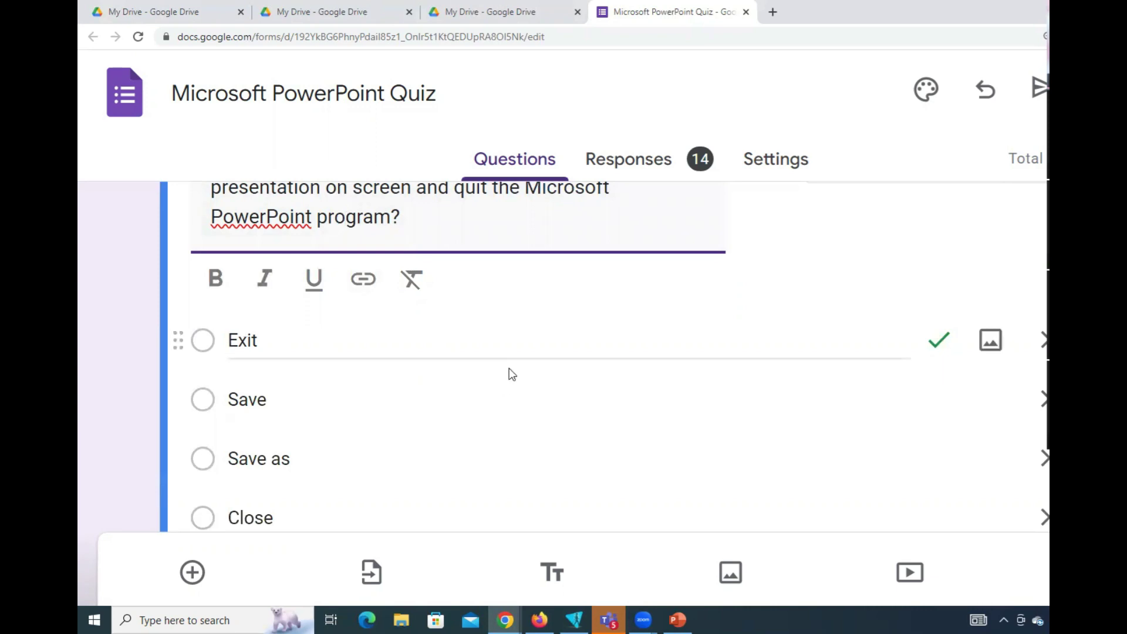
scroll(510, 367, "up", 15)
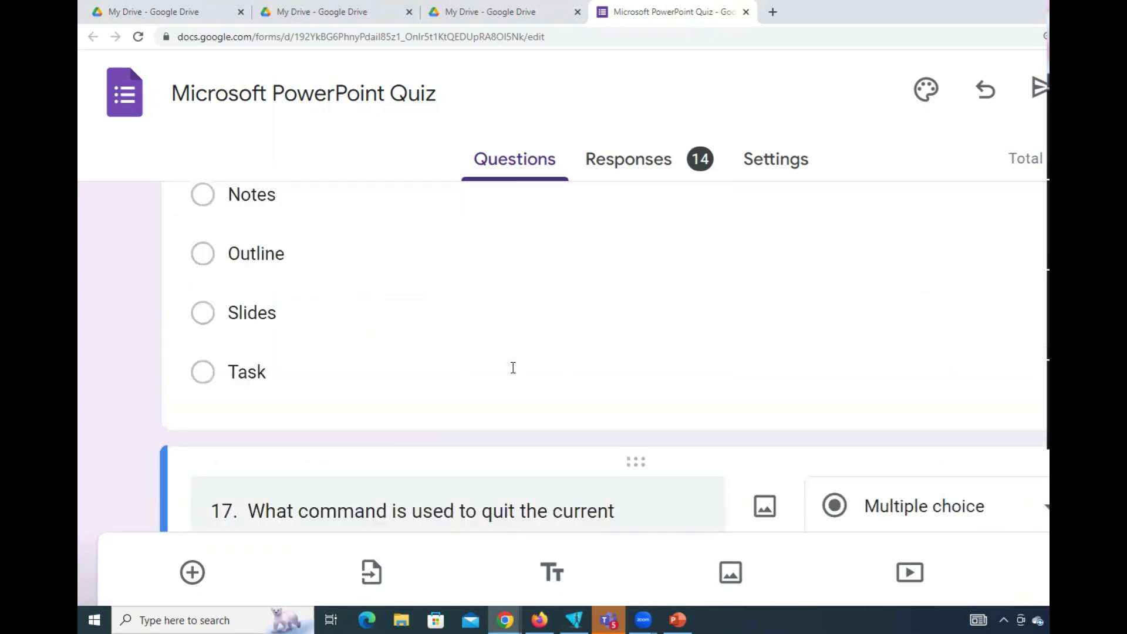
Scroll to the top of the form and down to question 1 about the New Slide command
scroll(512, 367, "up", 20)
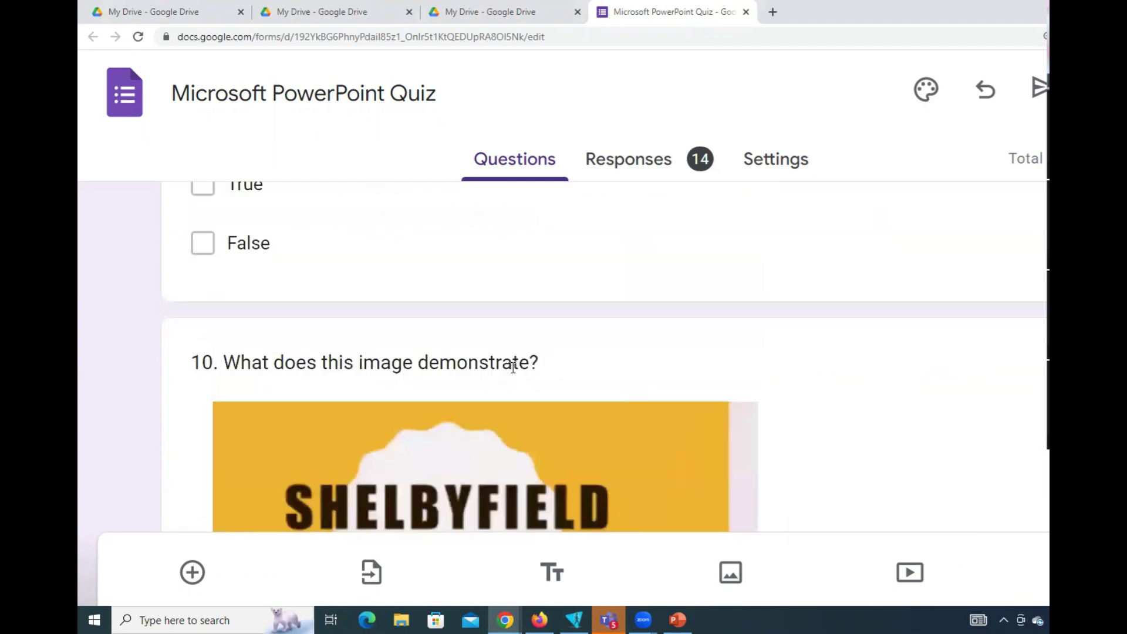
scroll(513, 367, "up", 20)
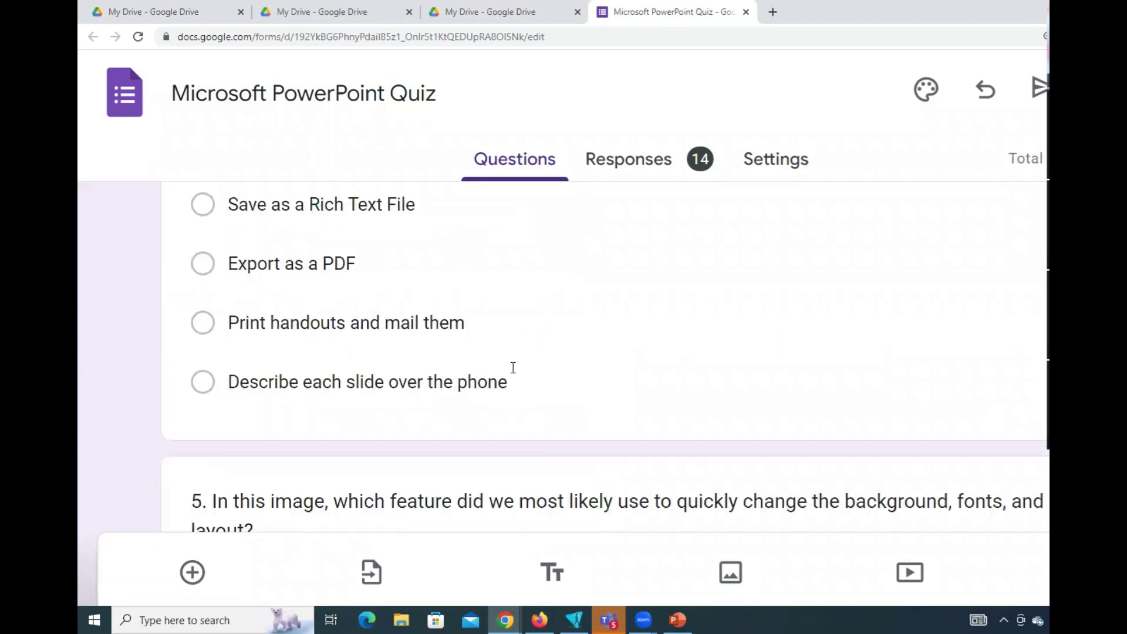
scroll(513, 367, "up", 20)
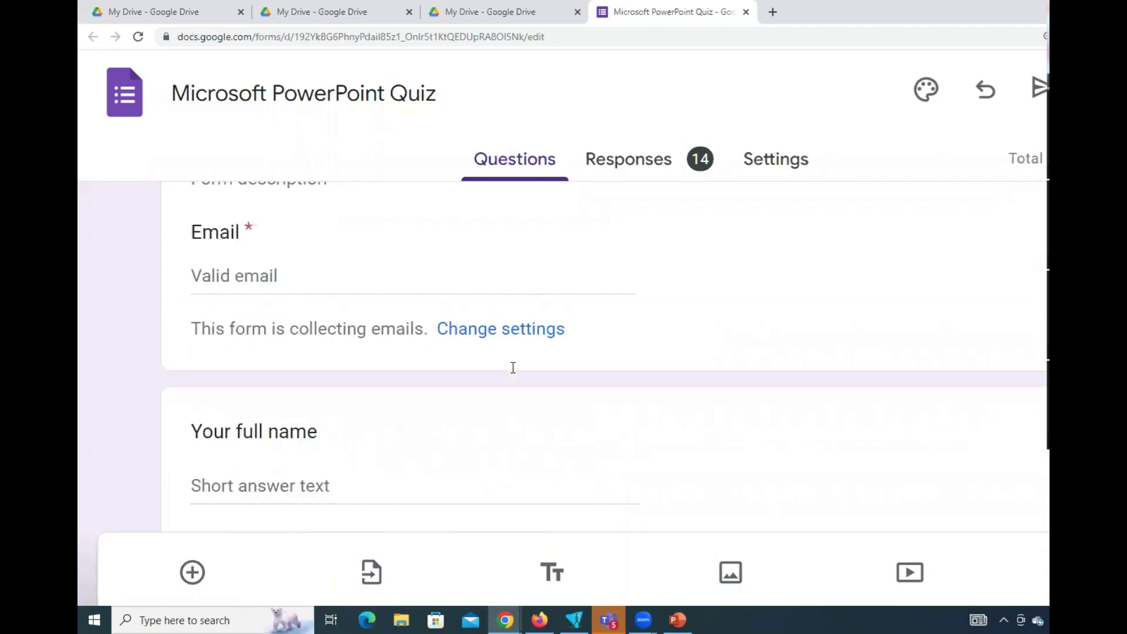
scroll(513, 368, "down", 4)
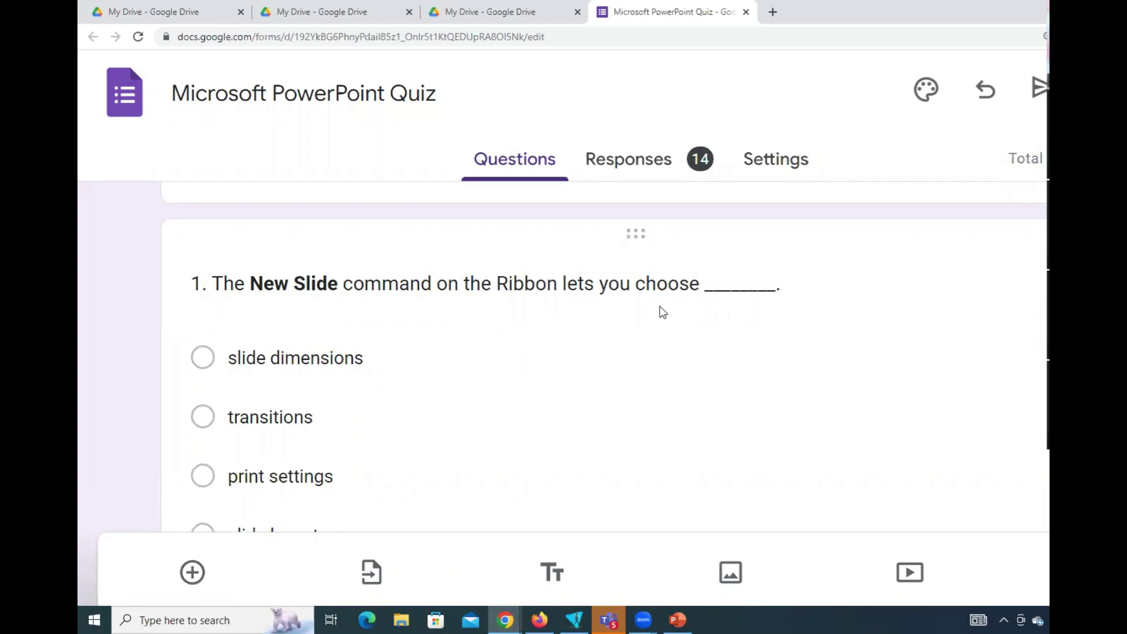
scroll(660, 311, "down", 1)
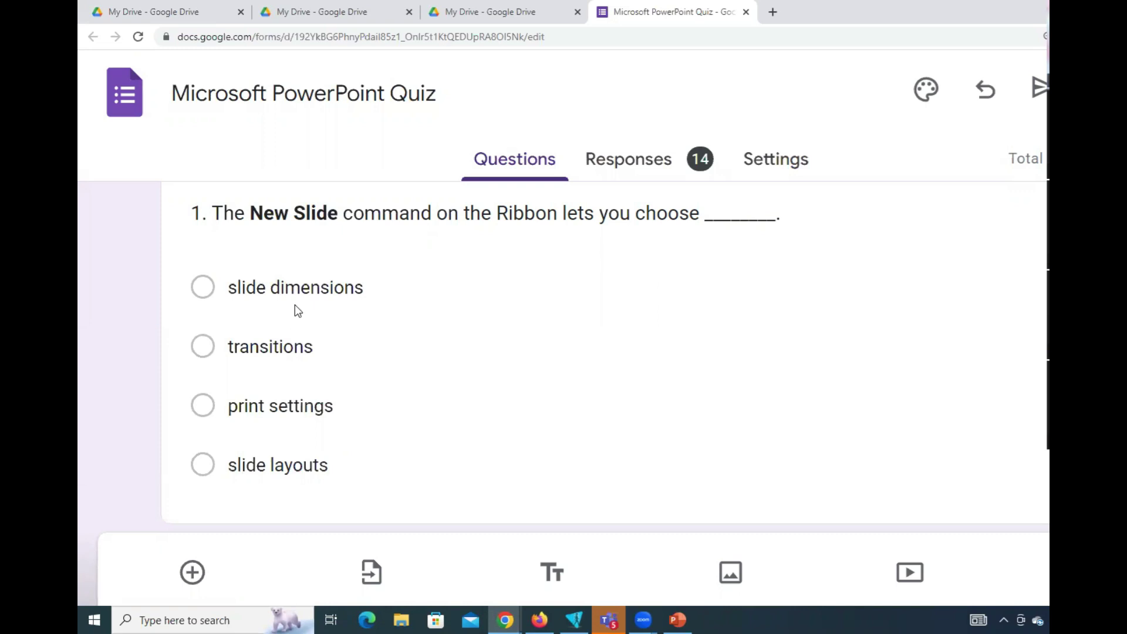
Show PowerPoint's New Slide layout gallery with the Office Theme layouts, then return to the quiz
left_click(677, 619)
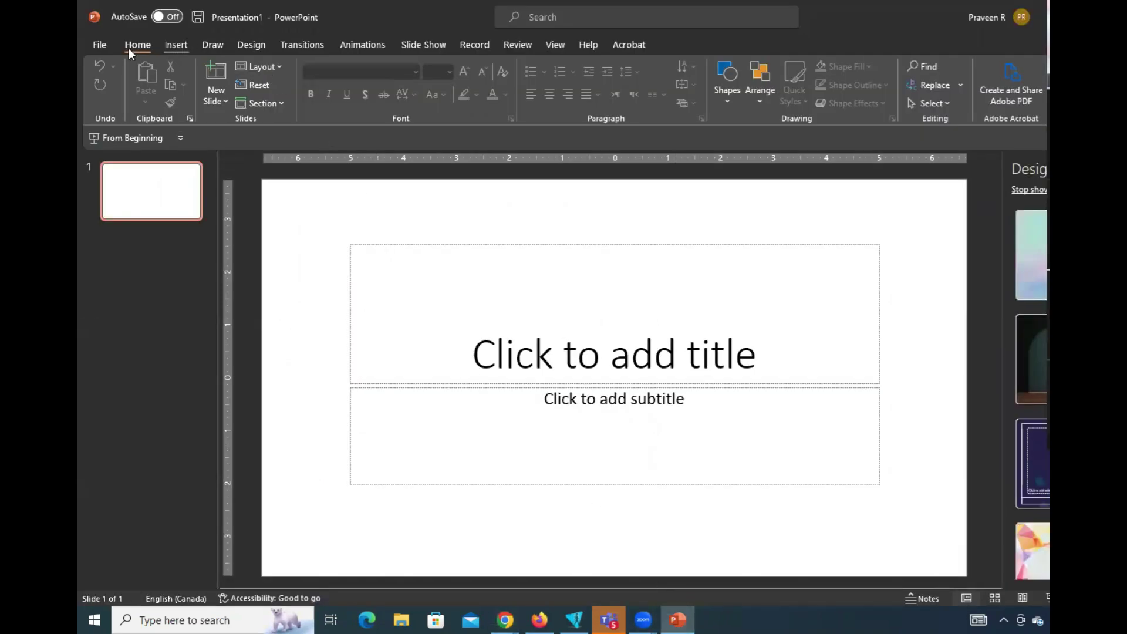
left_click(222, 99)
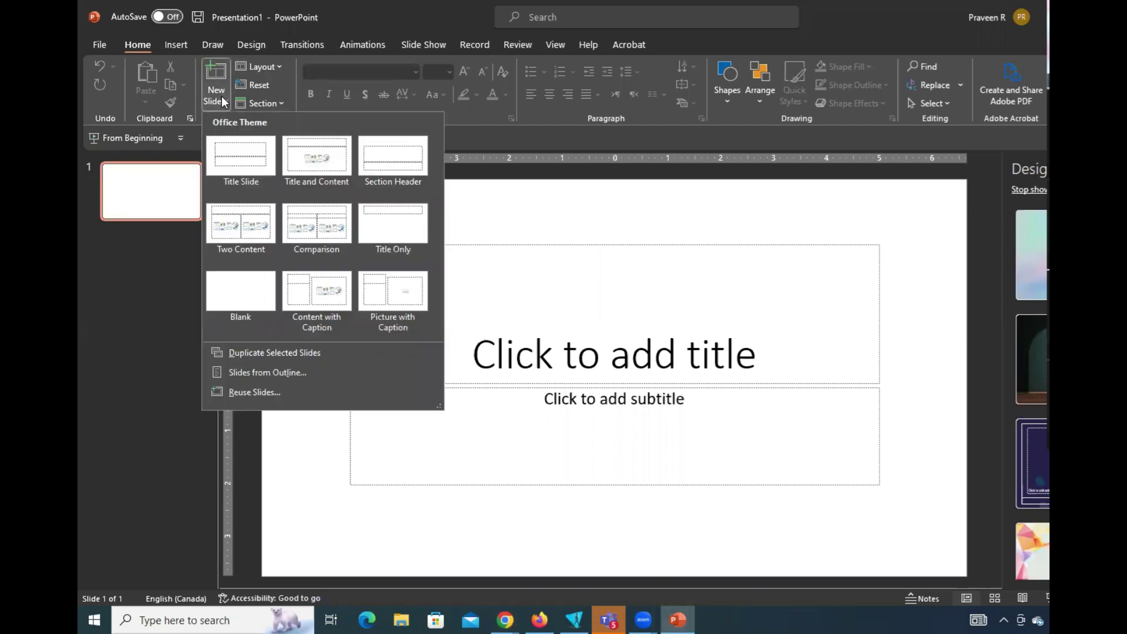
key("alt+Tab")
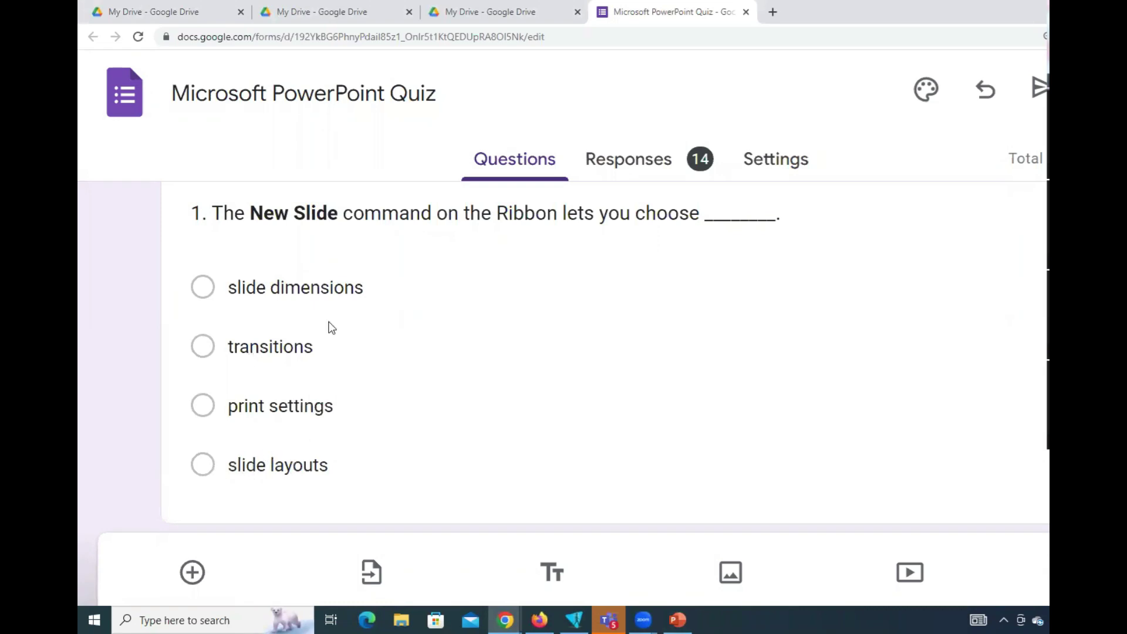
key("alt+Tab")
left_click(216, 100)
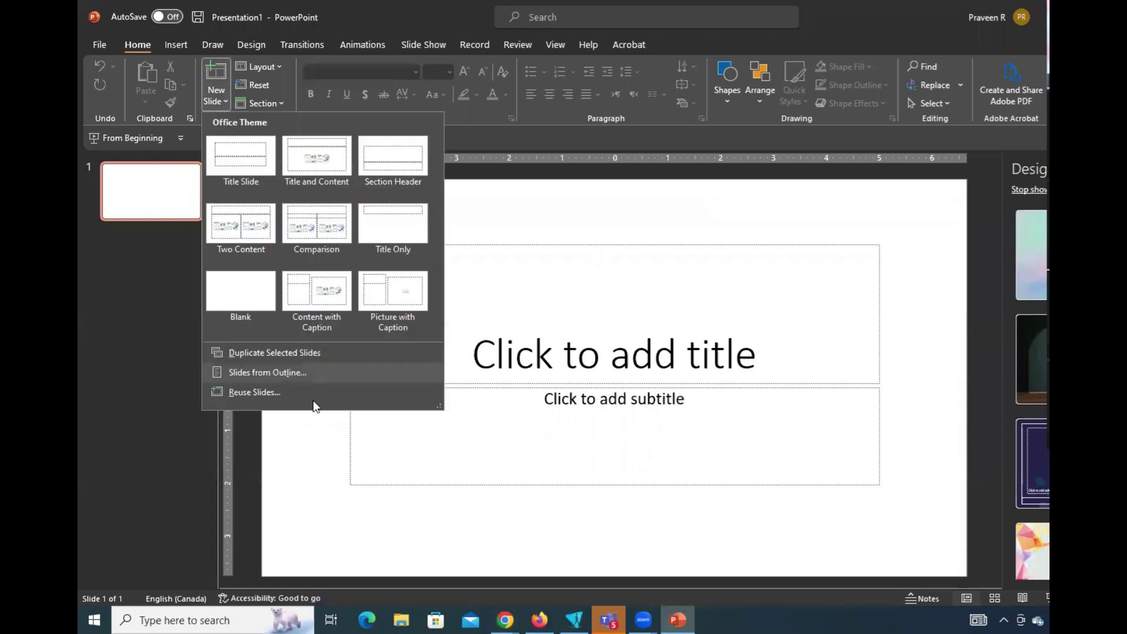
key("alt+Tab")
Scroll down to quiz question 2 about what slide layouts include by default
scroll(548, 391, "down", 5)
scroll(414, 347, "down", 1)
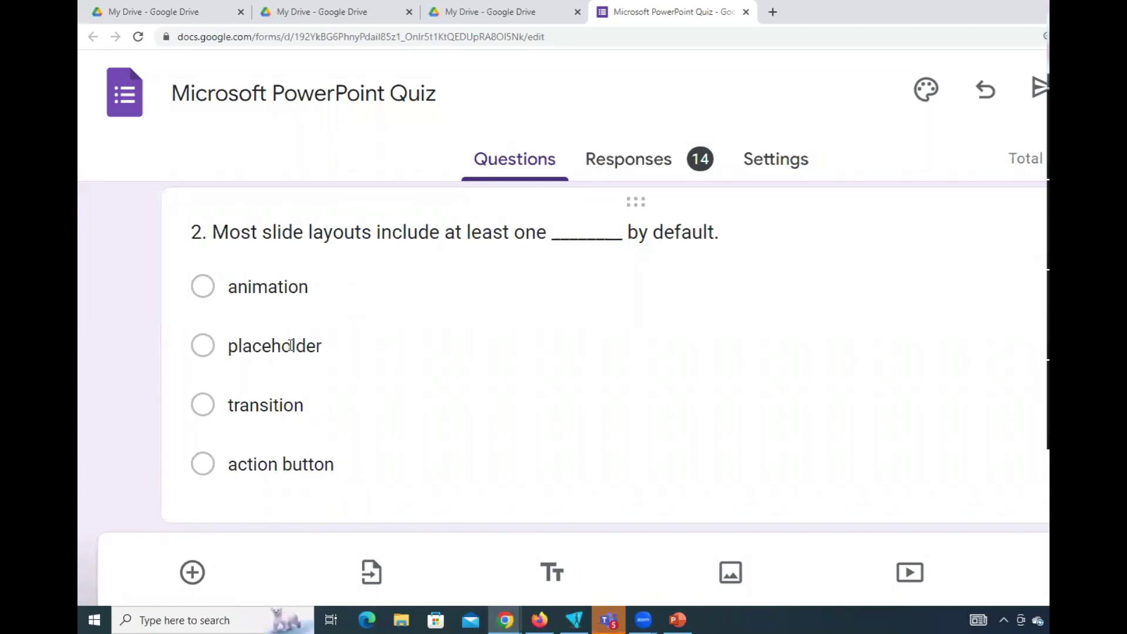
In PowerPoint, move the title placeholder higher and the subtitle placeholder up beneath it
key("alt+Tab")
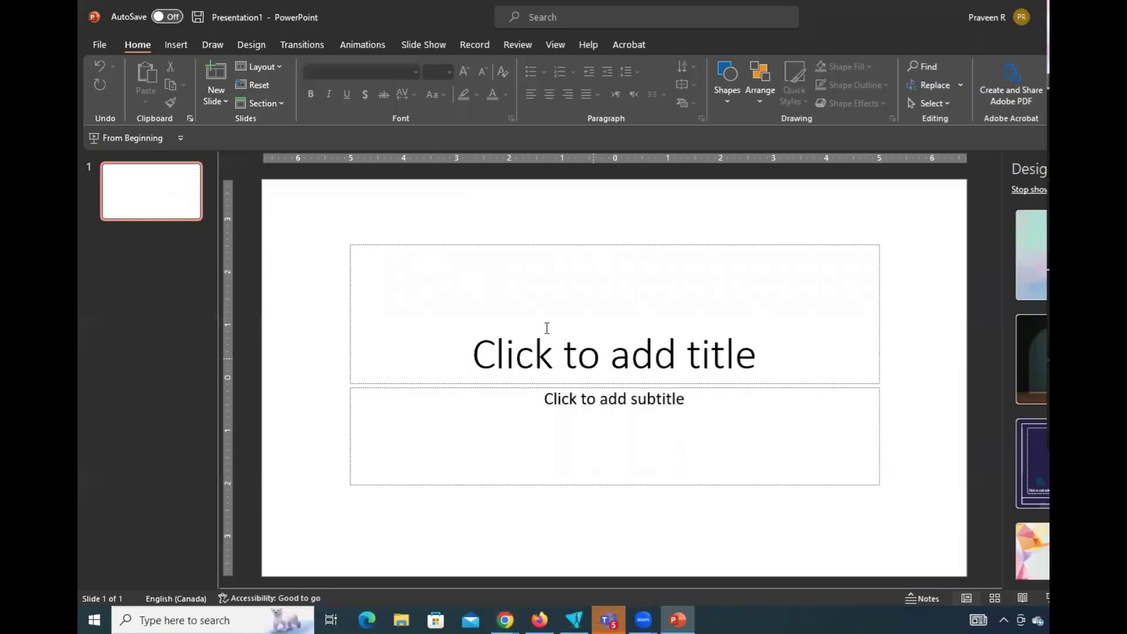
left_click_drag(556, 244, 557, 214)
mouse_move(522, 383)
left_mouse_down()
mouse_move(529, 398)
mouse_move(513, 405)
mouse_move(531, 393)
mouse_move(513, 373)
mouse_move(520, 364)
left_mouse_up()
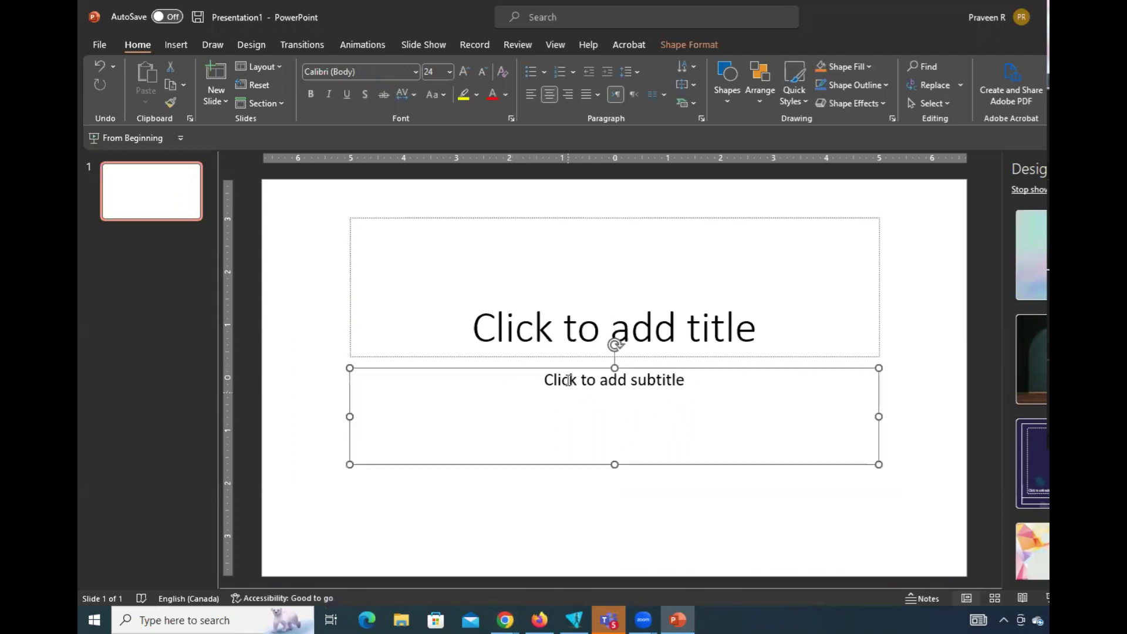
left_click(297, 393)
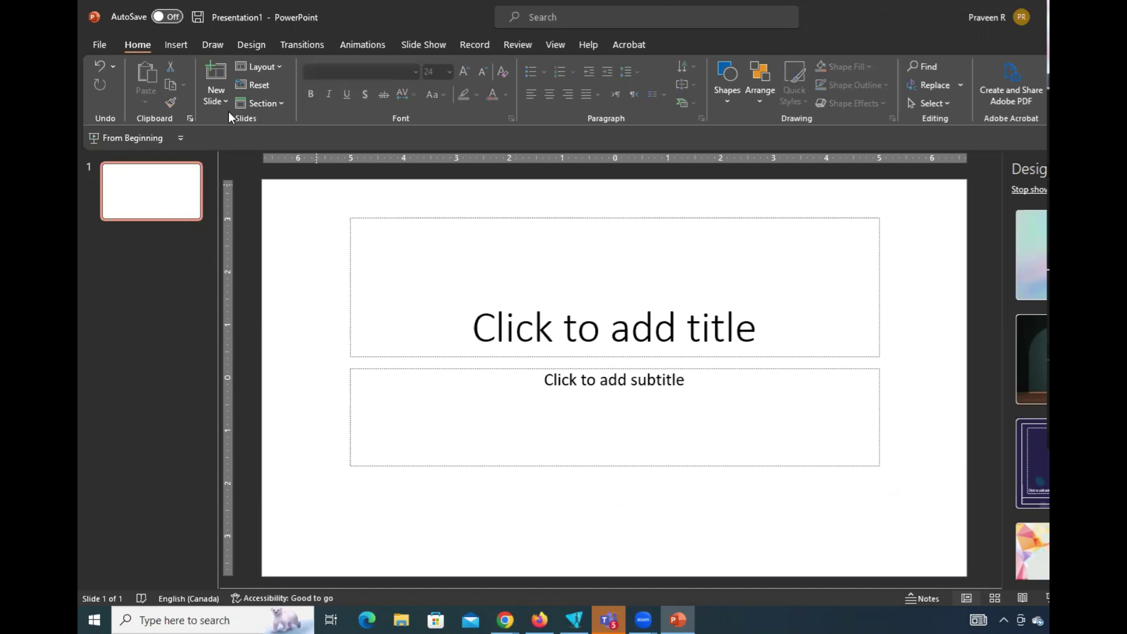
Apply the Title and Content layout, click into its placeholders, then return to the quiz
left_click(215, 100)
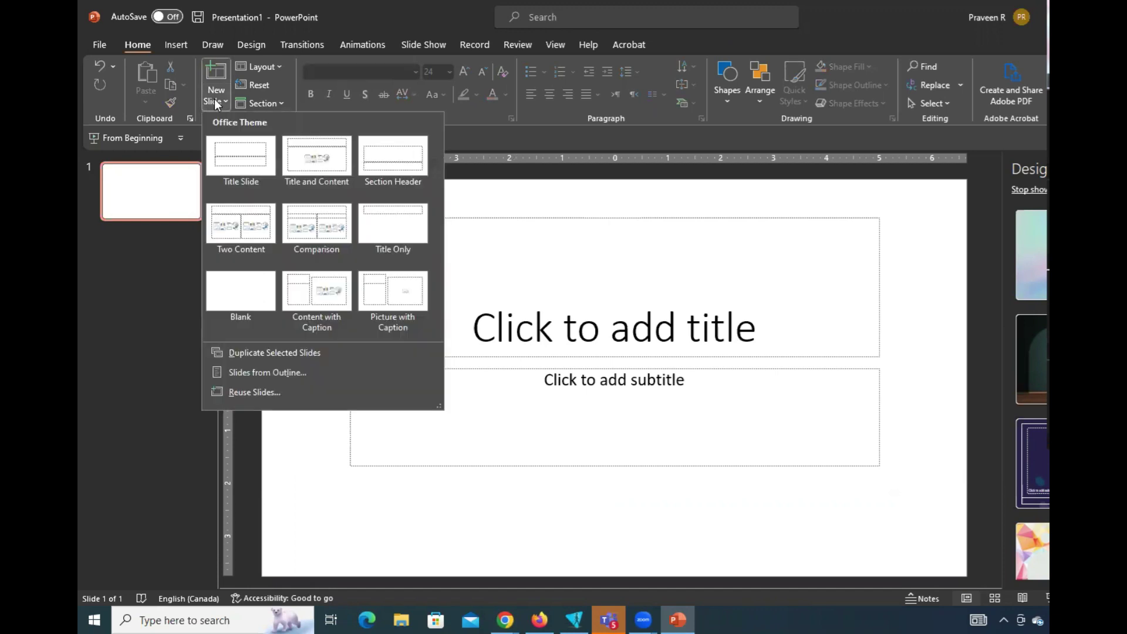
left_click(264, 67)
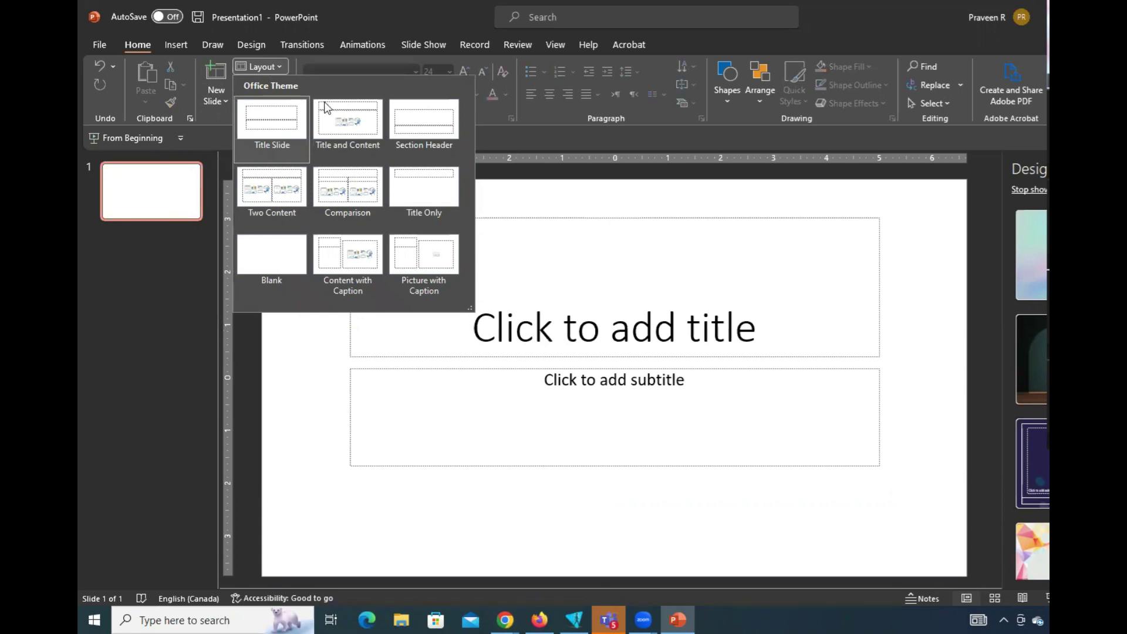
left_click(339, 120)
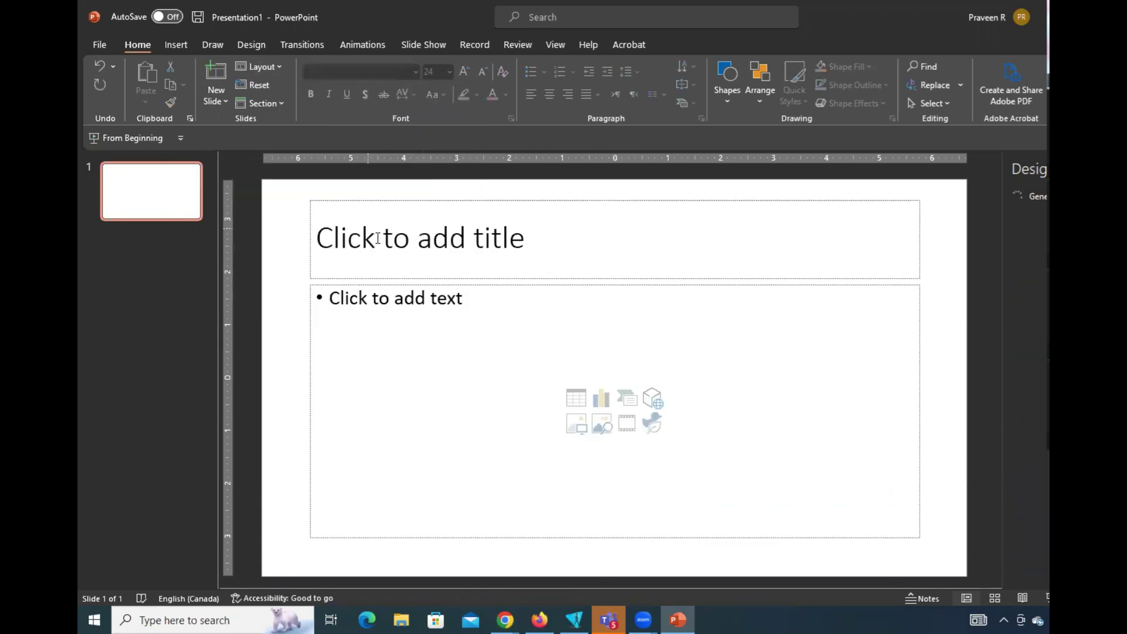
left_click(411, 238)
left_click(452, 319)
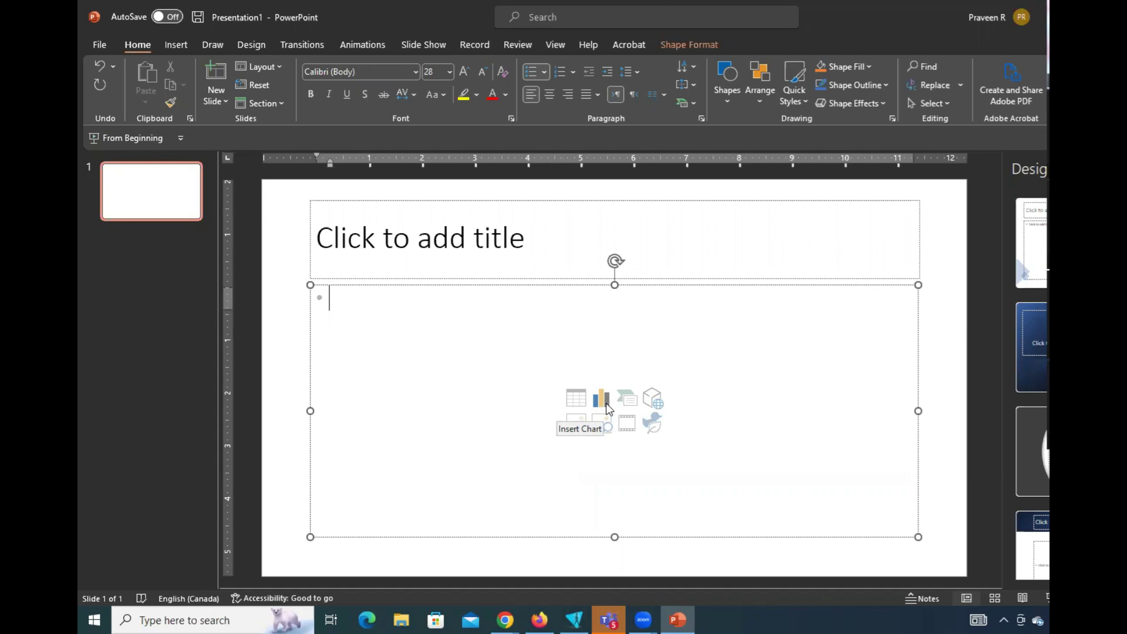
key("alt+Tab")
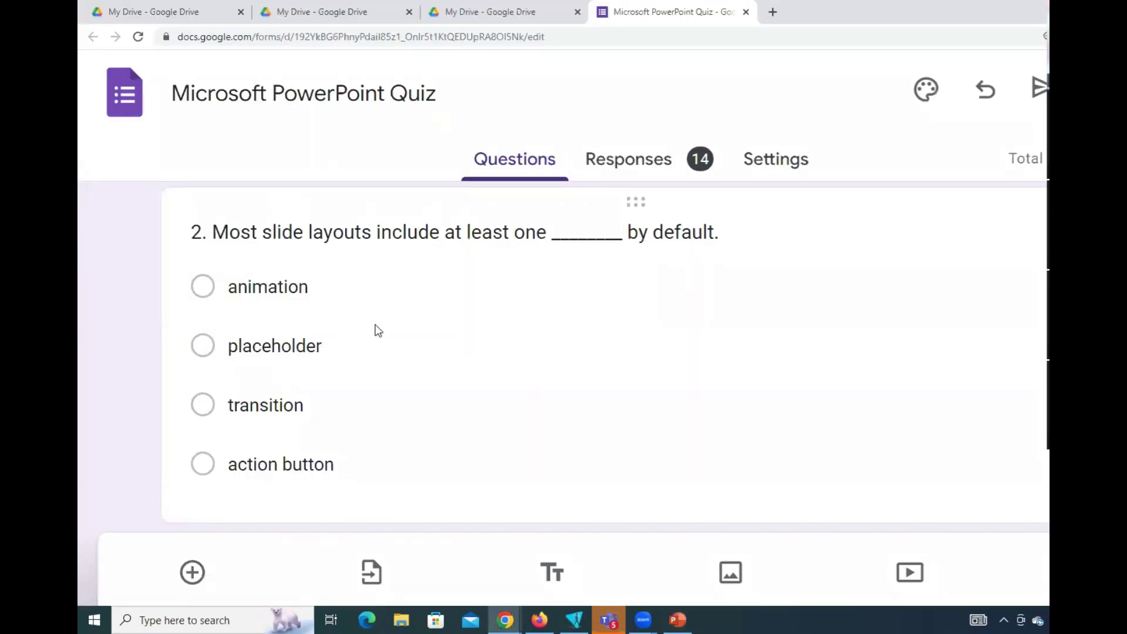
Review quiz question 3 about the Quick Access Toolbar and its options, then return to PowerPoint
scroll(523, 428, "down", 6)
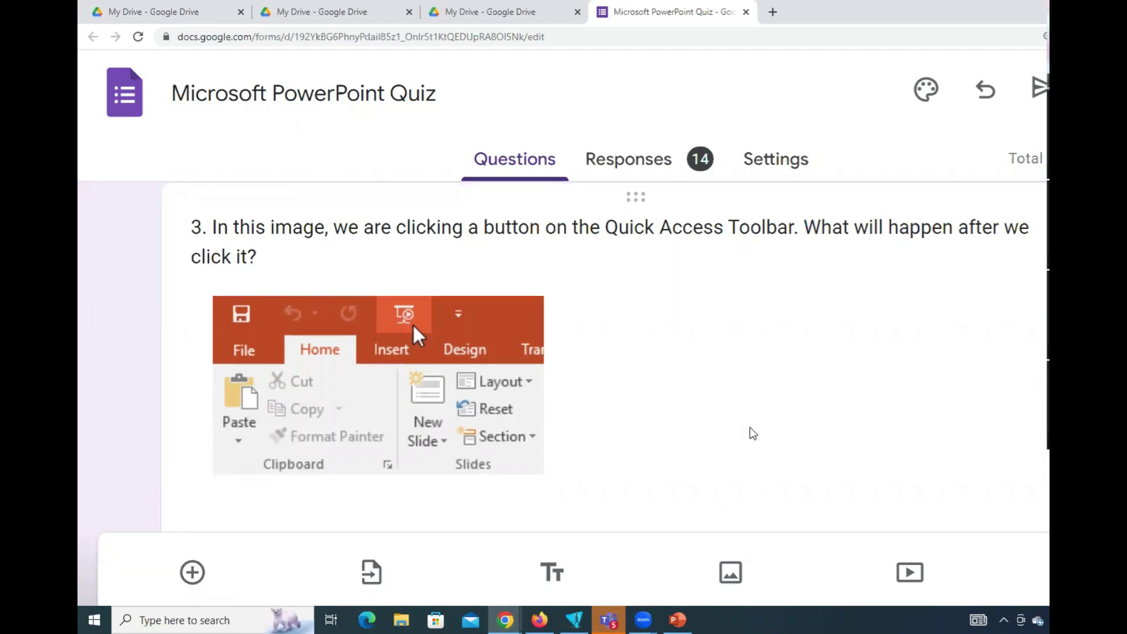
scroll(751, 431, "down", 3)
scroll(749, 428, "down", 1)
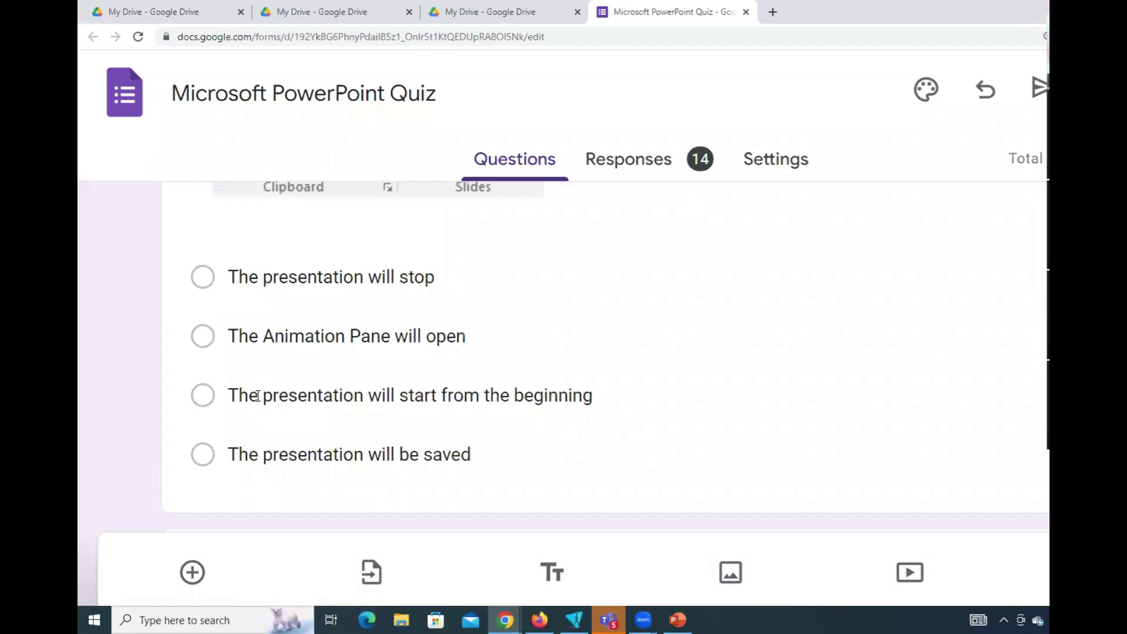
left_click(241, 394)
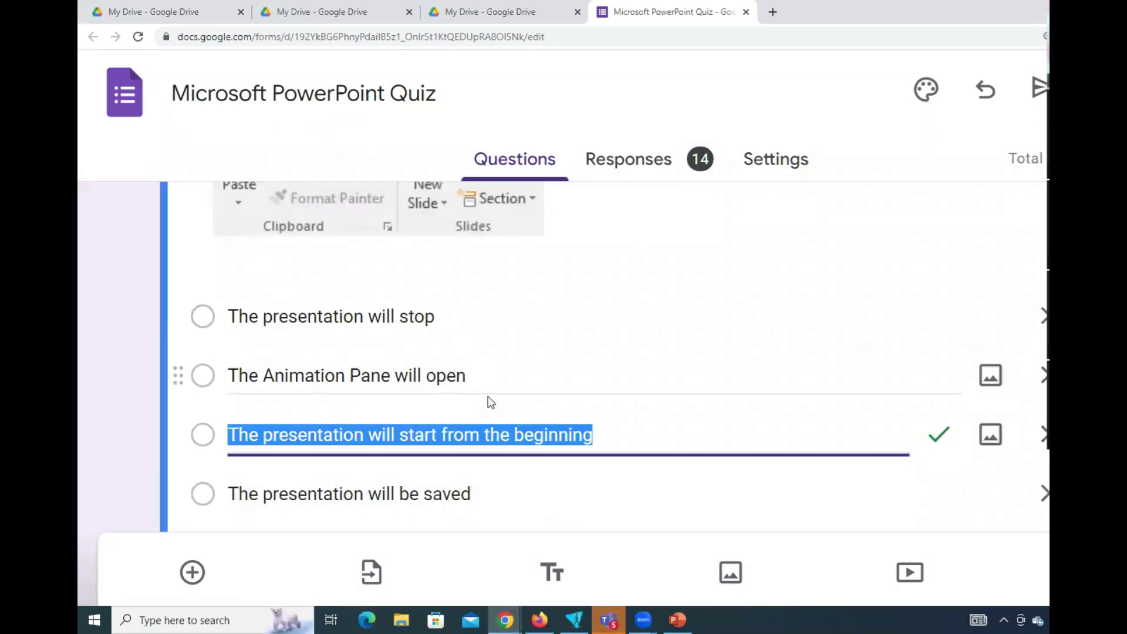
scroll(488, 396, "up", 4)
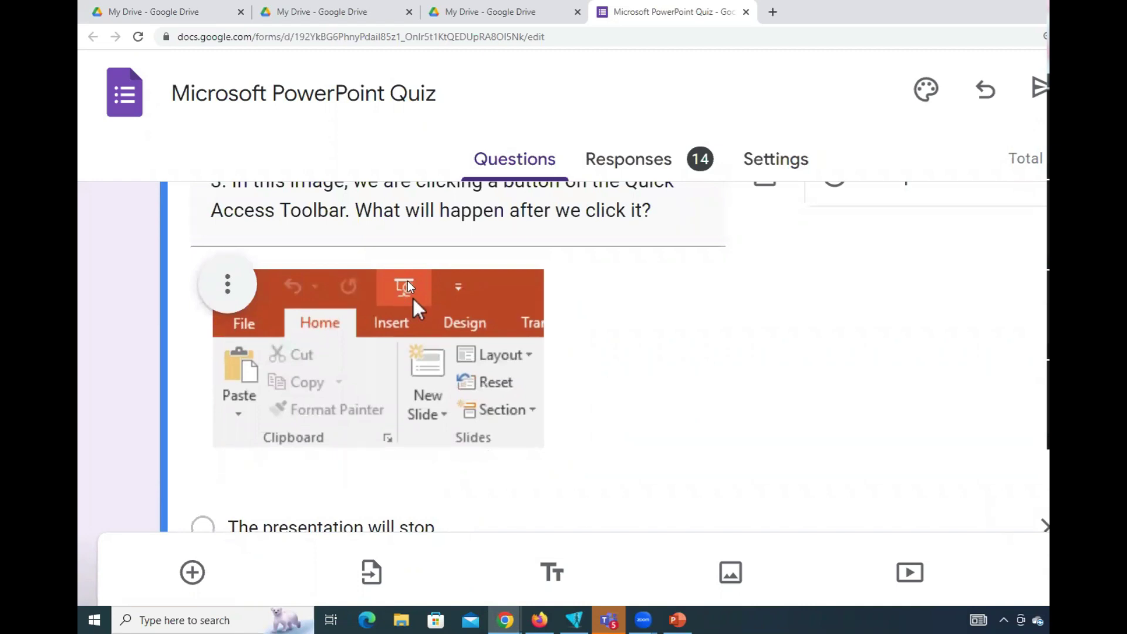
left_click(678, 619)
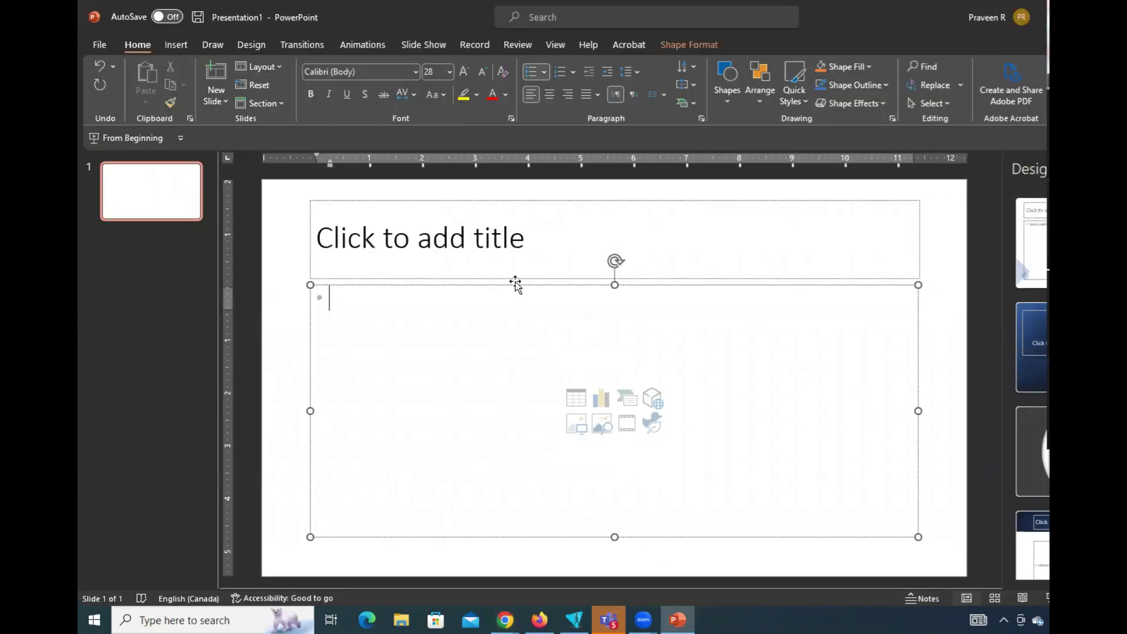
left_click(469, 195)
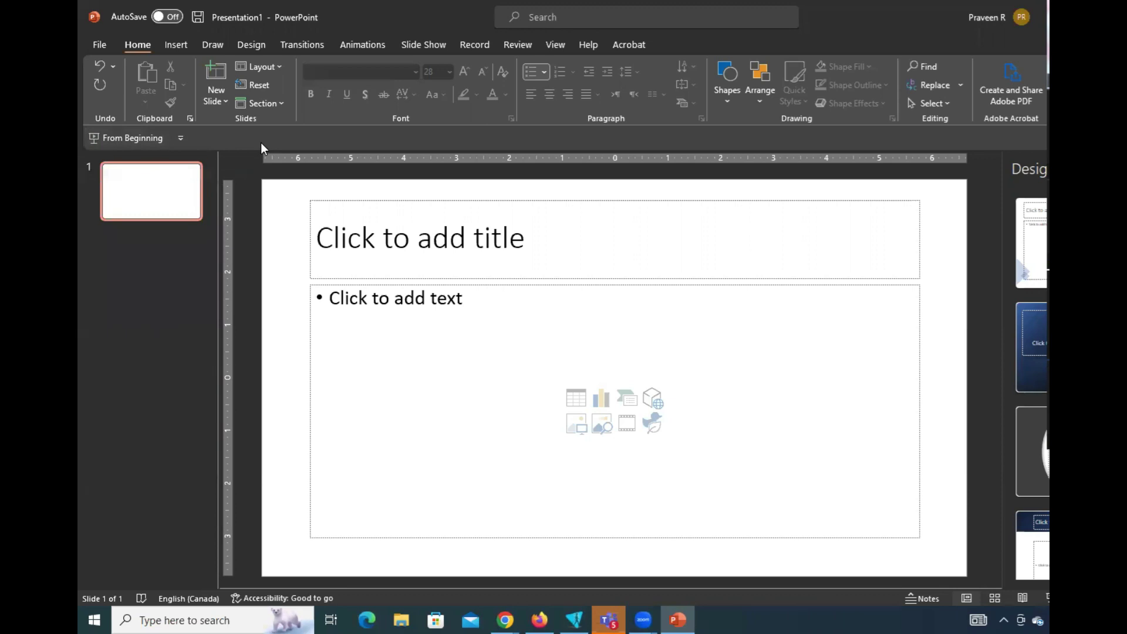
left_click(182, 139)
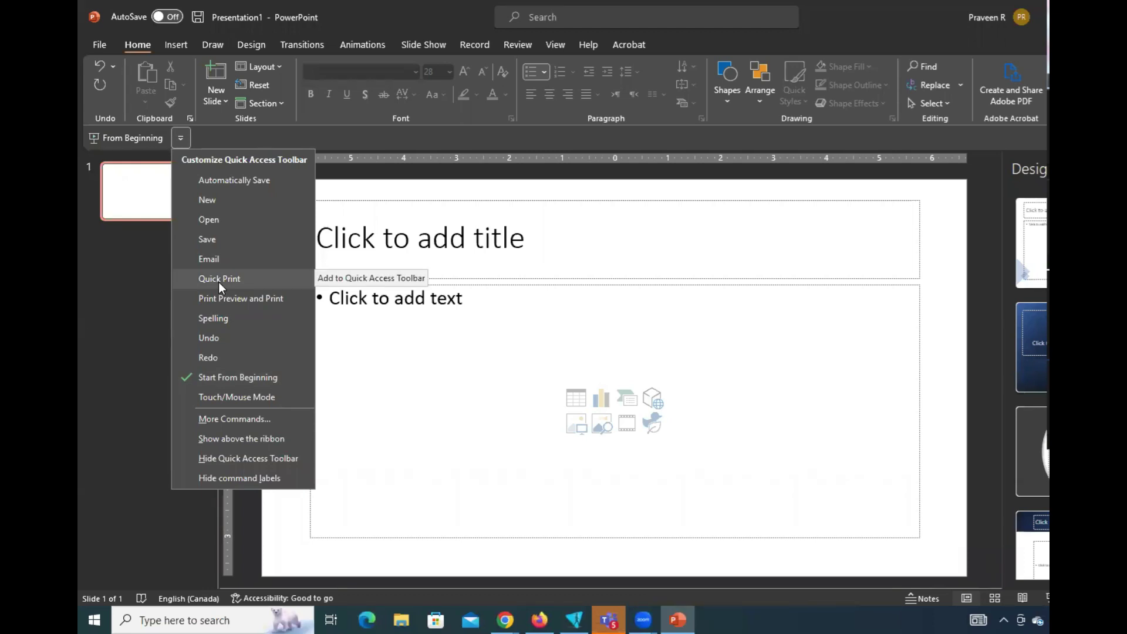
left_click(481, 179)
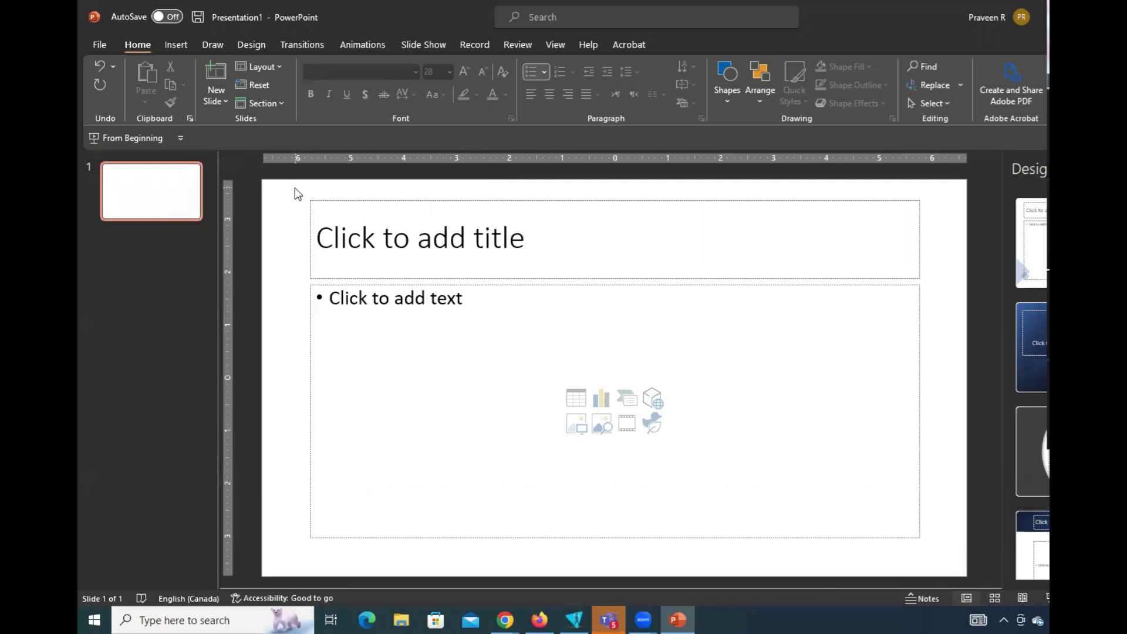
Select both the title and content placeholders and delete them
left_click_drag(575, 402, 935, 551)
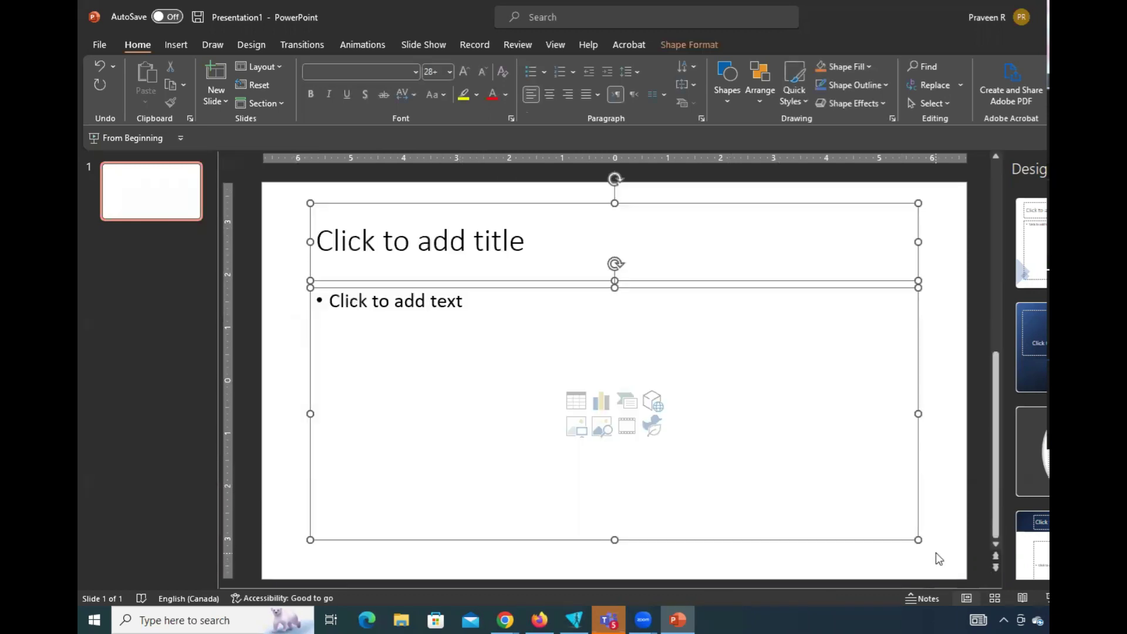
key("Delete")
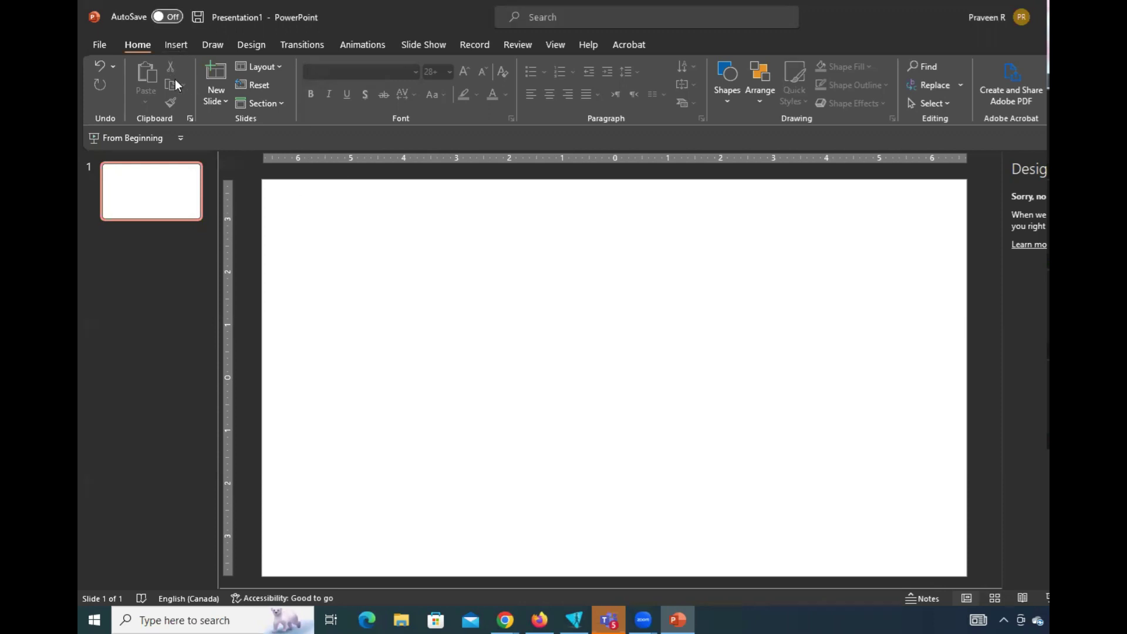
Draw a large text box and enter =rand(4,7) to generate four filler paragraphs
left_click(176, 45)
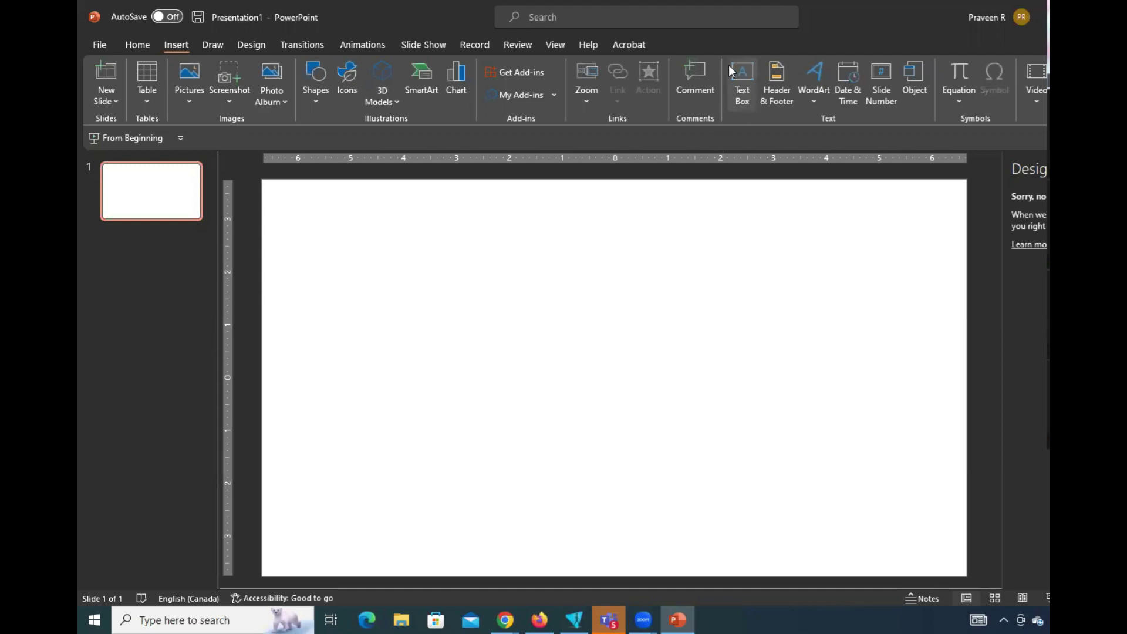
left_click(741, 79)
left_click_drag(294, 213, 902, 536)
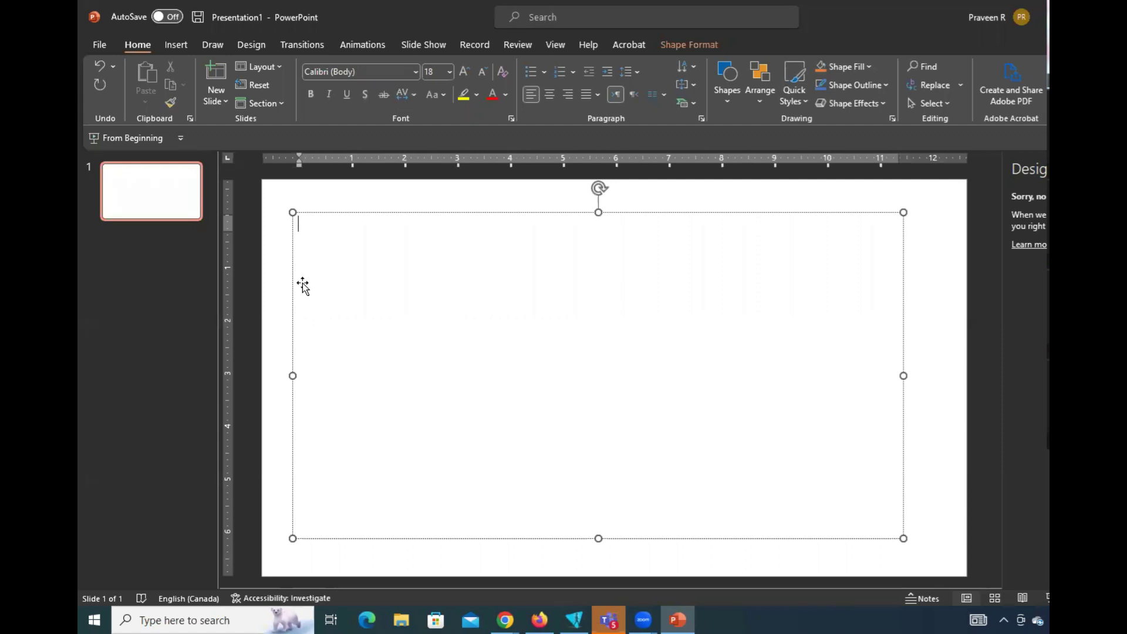
type("=ra")
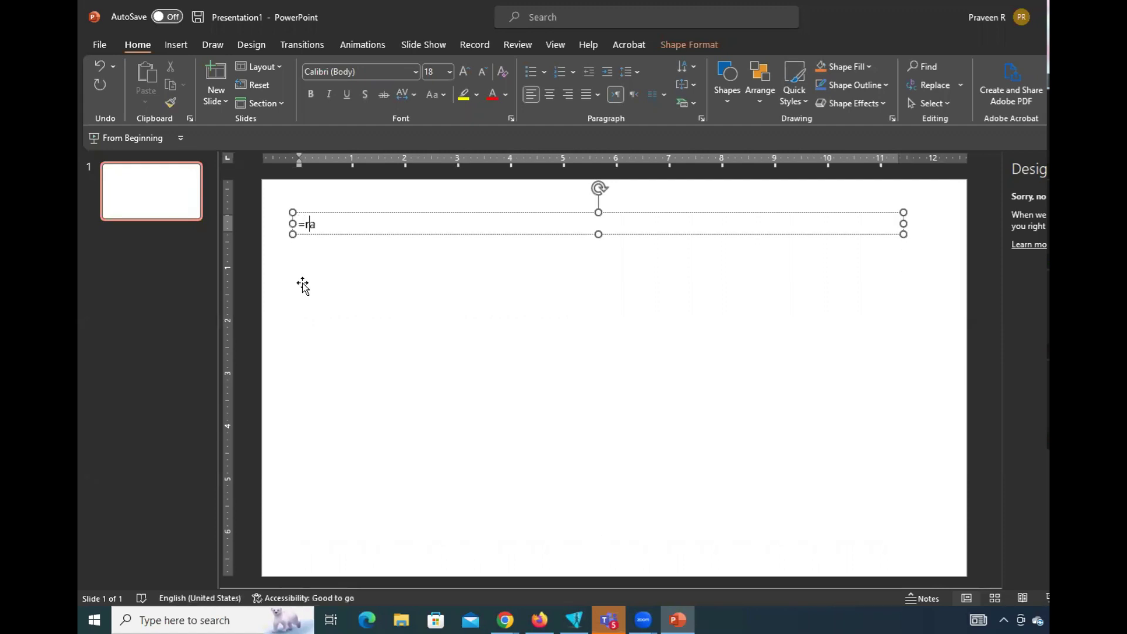
type("nd(")
type("4,7)")
key("Return")
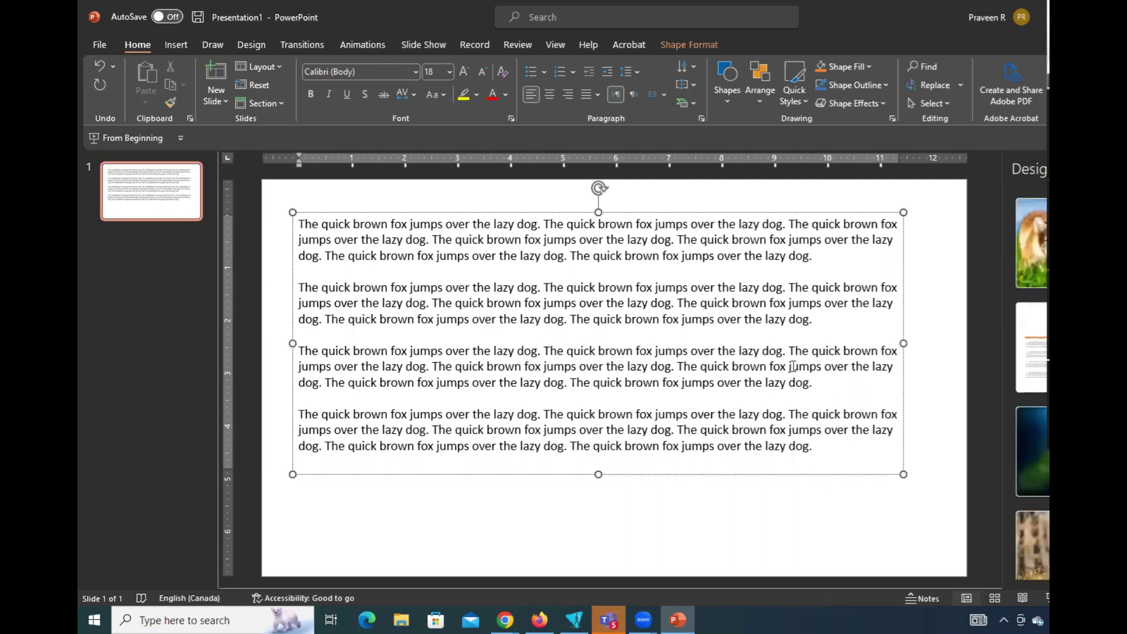
Narrow and rewiden the filler-text box, then drag it lower on the slide
left_click_drag(906, 345, 578, 349)
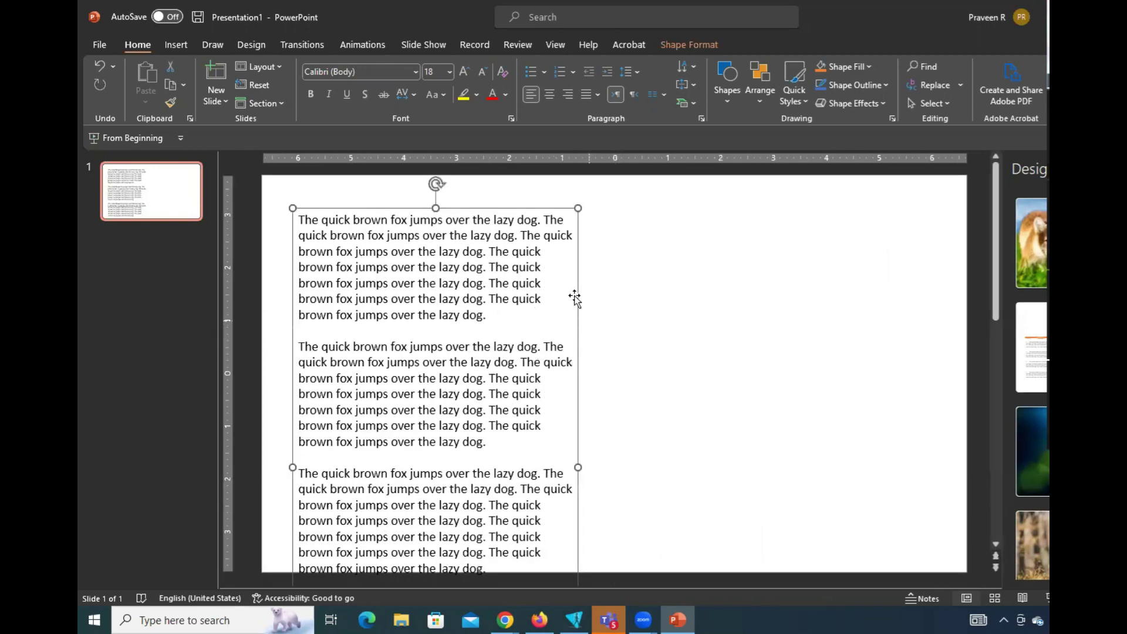
left_click_drag(578, 467, 886, 435)
left_click(359, 239)
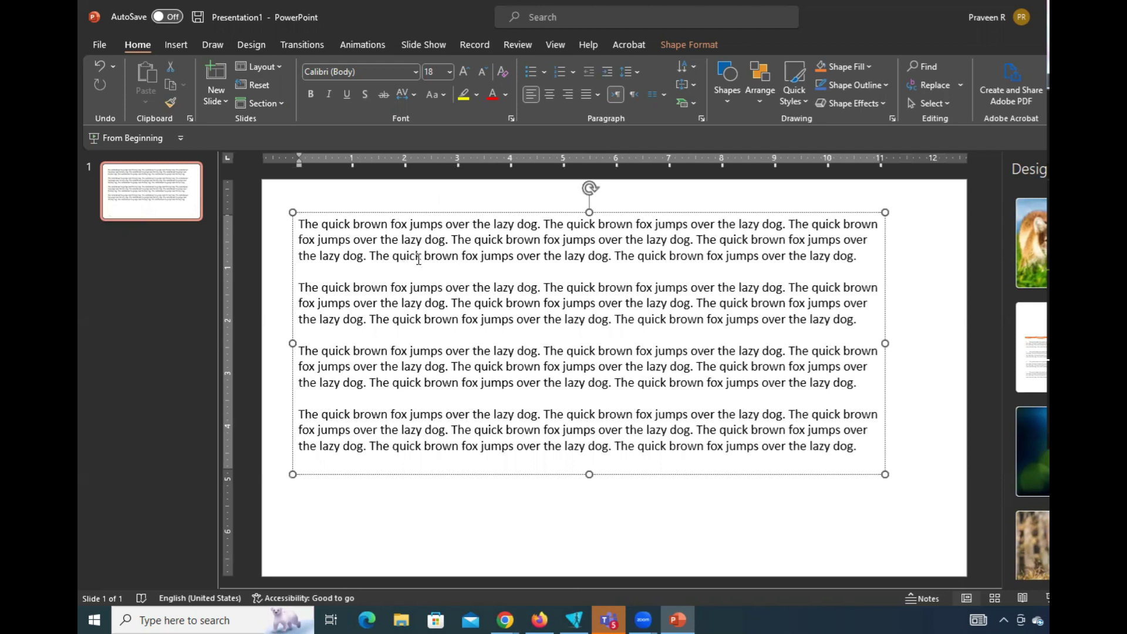
left_click_drag(481, 211, 484, 299)
left_click(433, 314)
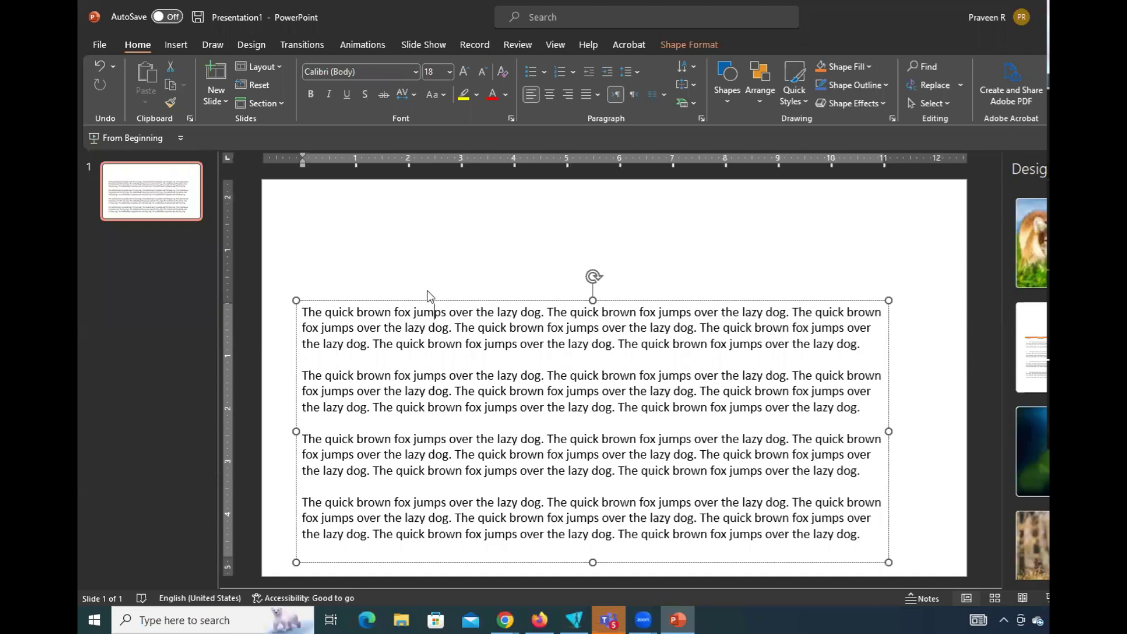
Add an enlarged =rand(8,4) line above the filler paragraphs and move the box up
key("Return")
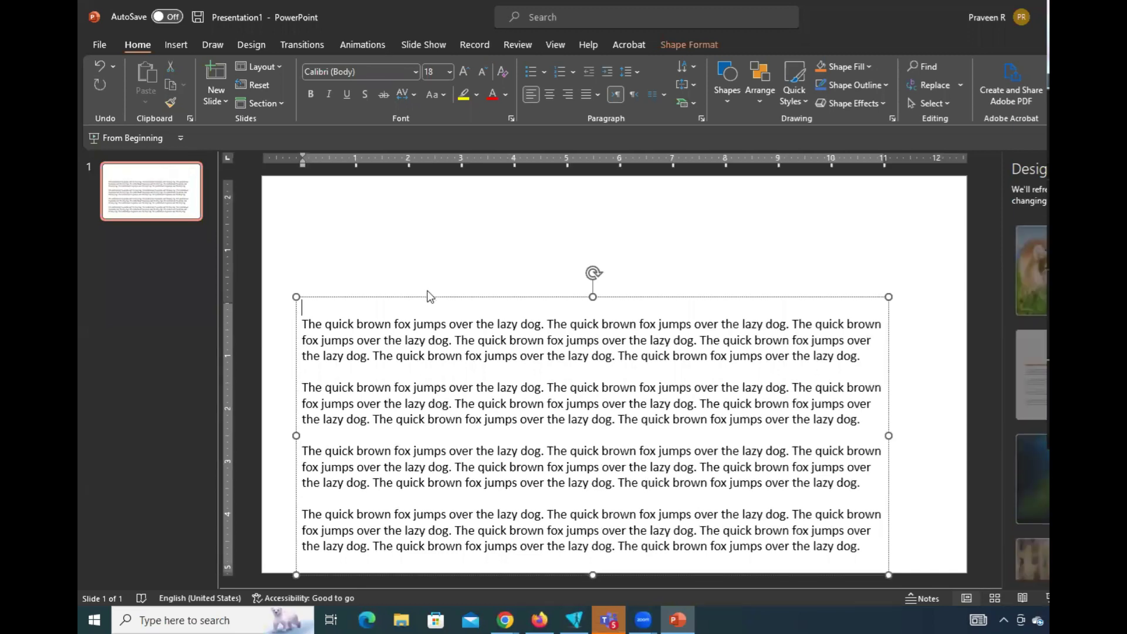
type("=rand")
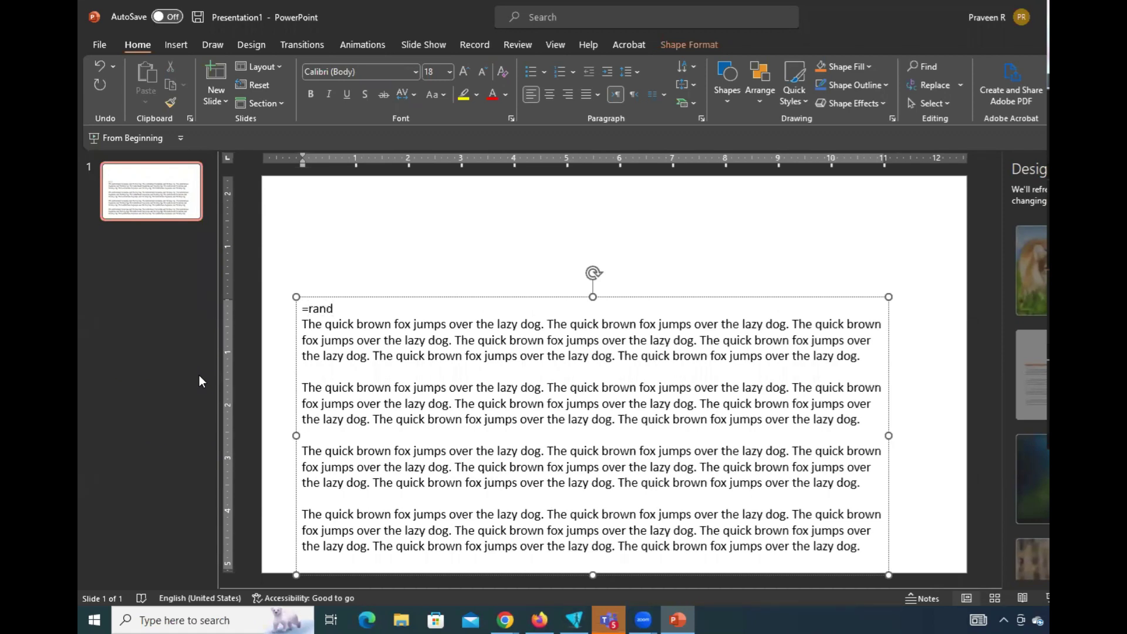
type("(8,4)")
key("shift+Home")
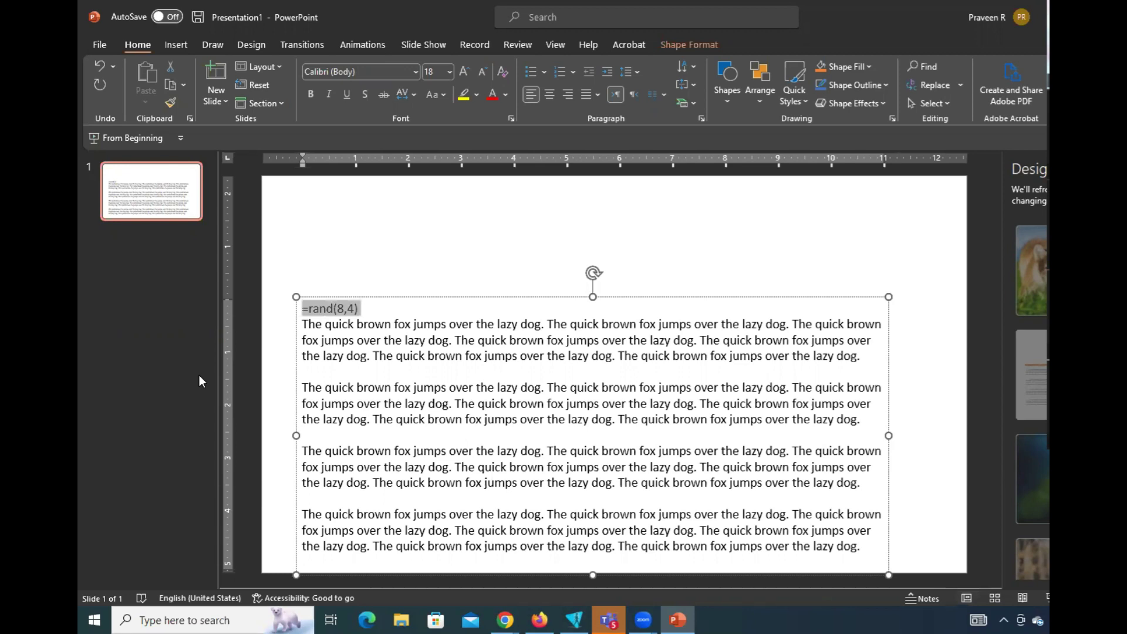
key("ctrl+shift+period")
key("ctrl+shift+period")
key("ctrl+shift+period")
key("ctrl+shift+period")
key("ctrl+shift+period")
key("ctrl+shift+period")
key("ctrl+shift+period")
key("ctrl+shift+period")
key("ctrl+shift+period")
key("ctrl+shift+period")
key("ctrl+shift+period")
key("ctrl+shift+period")
key("ctrl+shift+period")
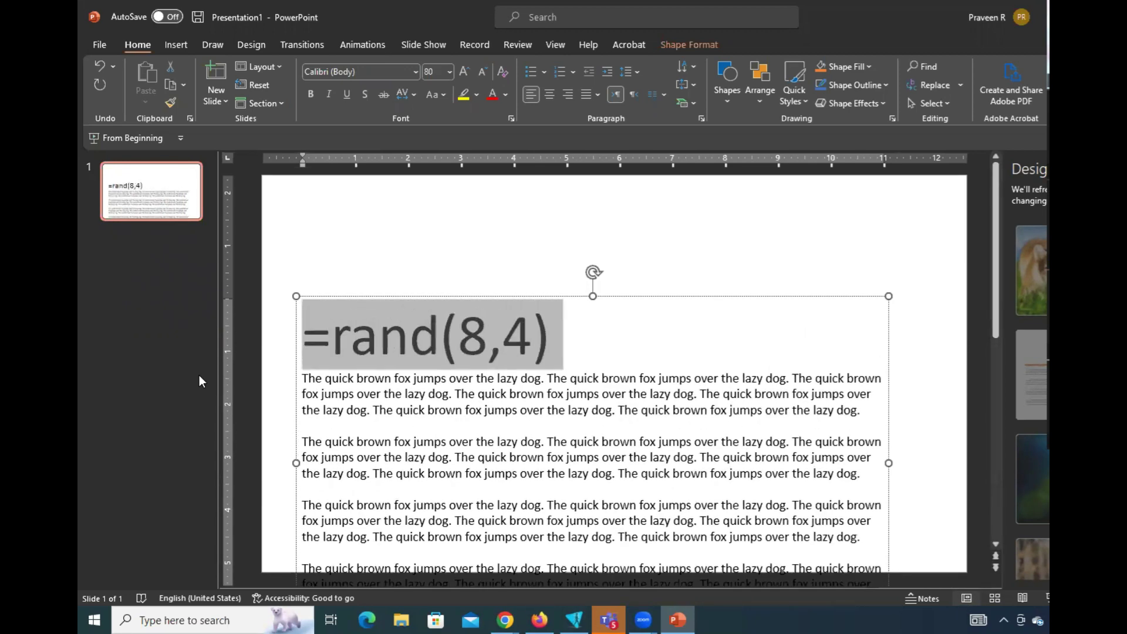
left_click_drag(520, 299, 516, 214)
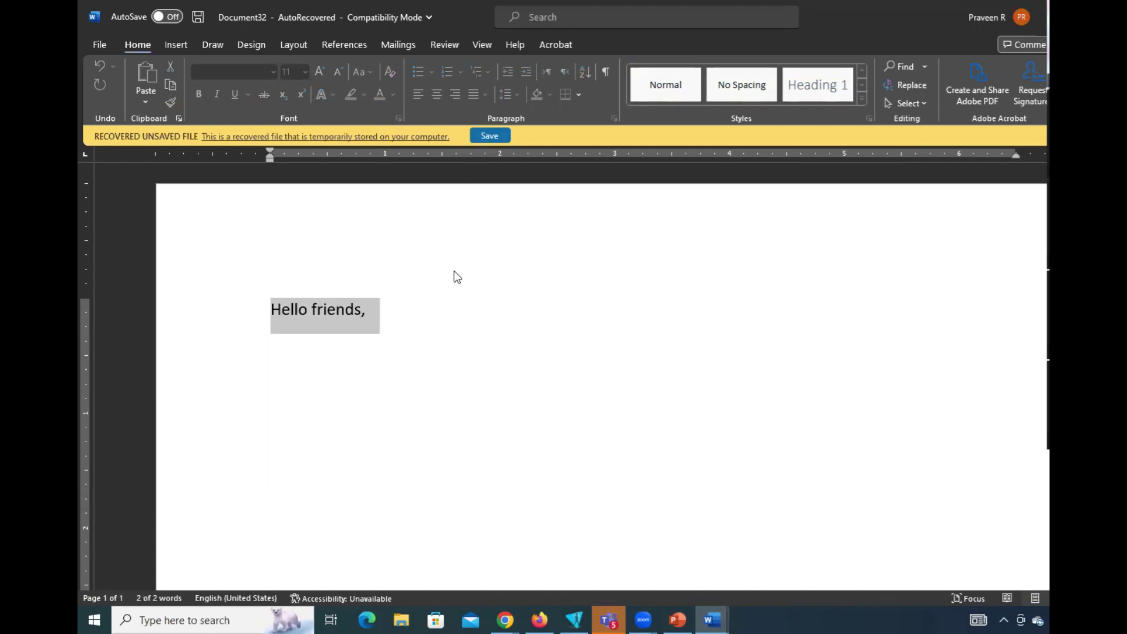
In Word, select and delete the Hello friends, text, then create a new blank document
left_click(386, 294)
key("ctrl+a")
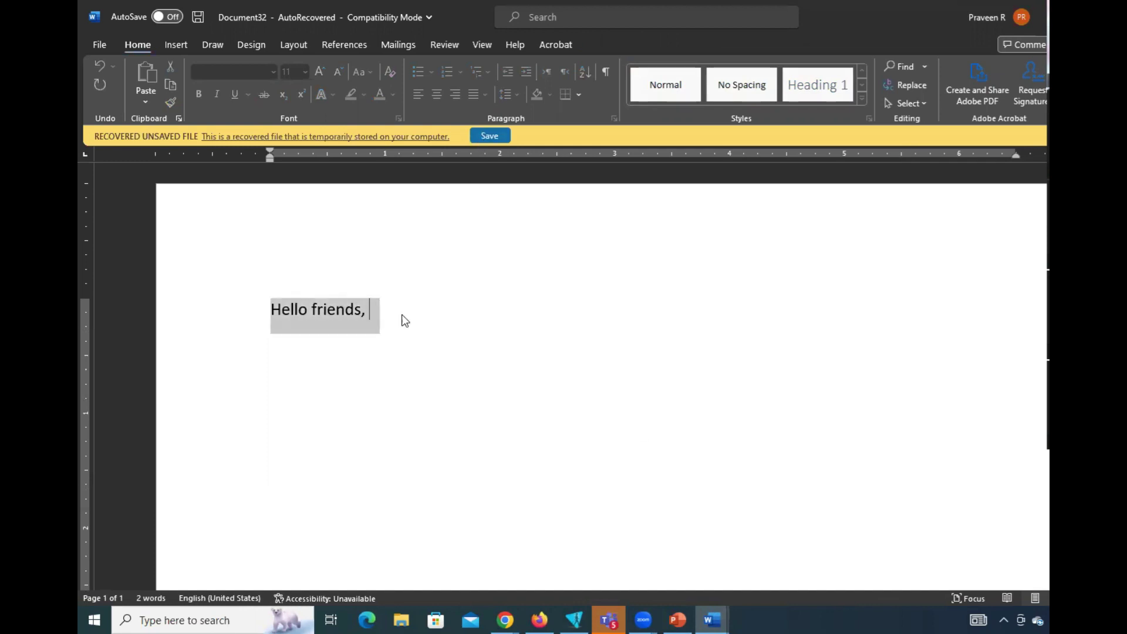
key("Delete")
key("Delete")
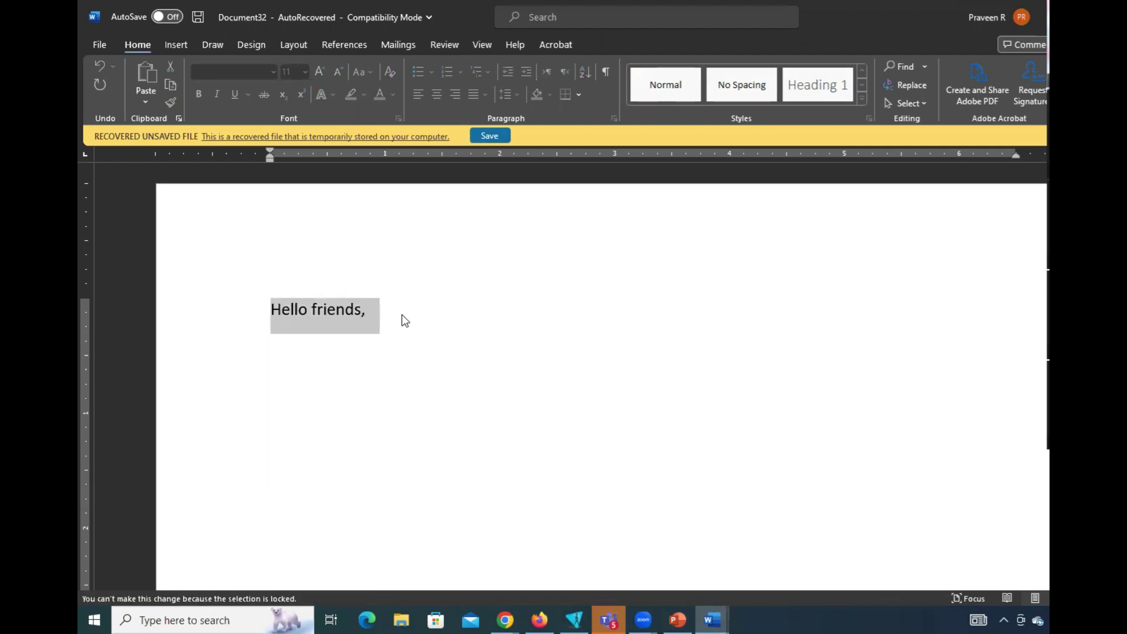
key("ctrl+n")
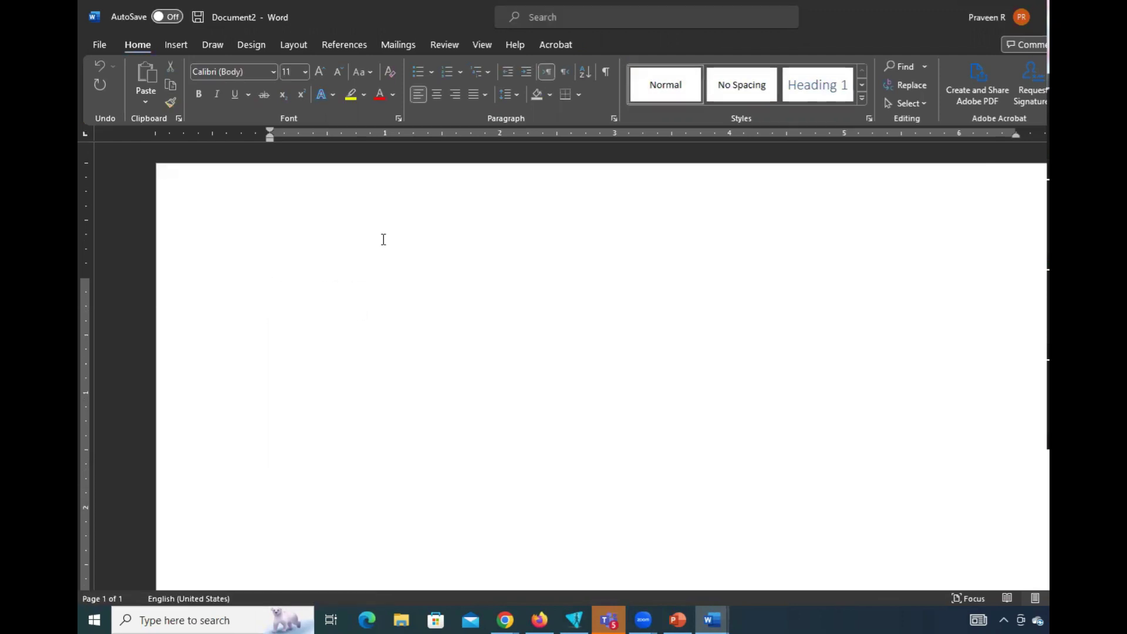
Enter =rand(50,6) in the blank Word document to generate eight pages of sample paragraphs
type("=")
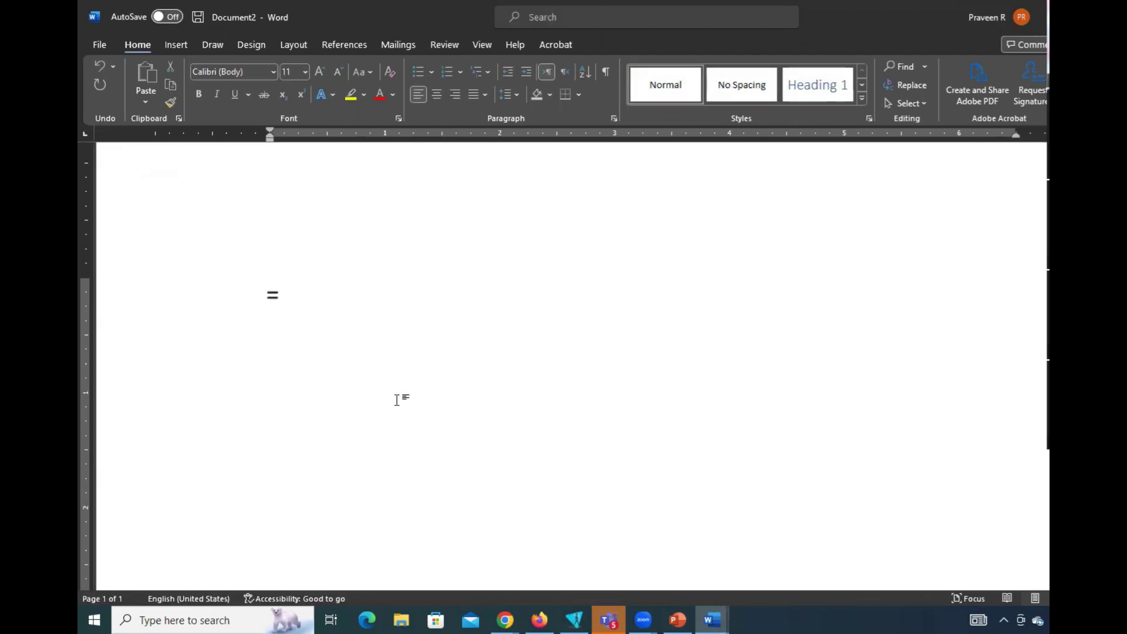
type("rand")
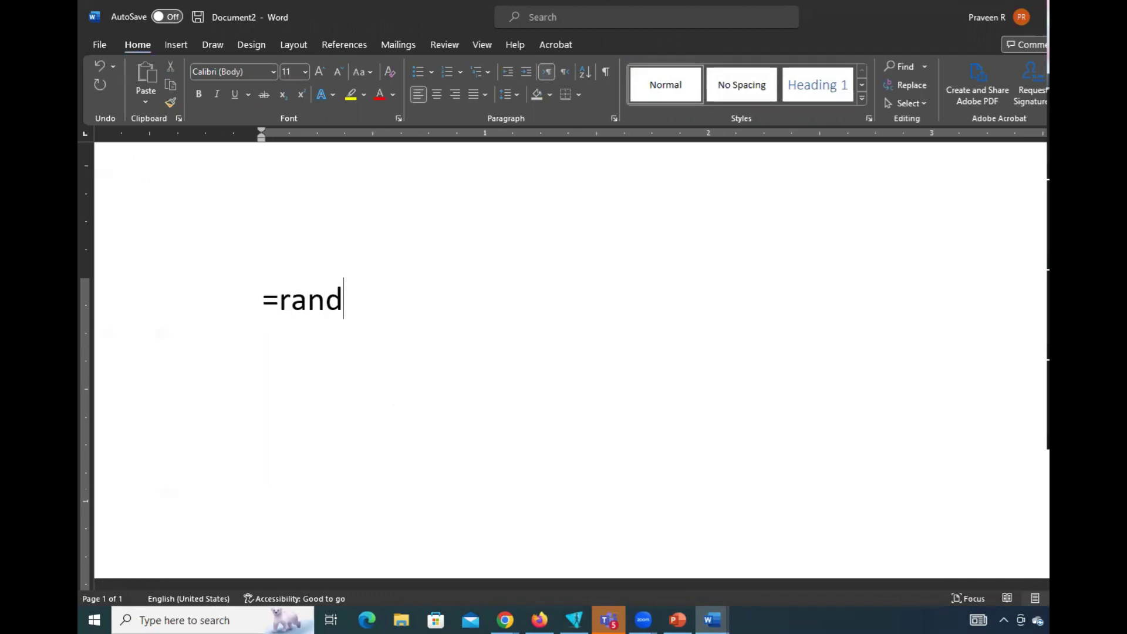
type("(")
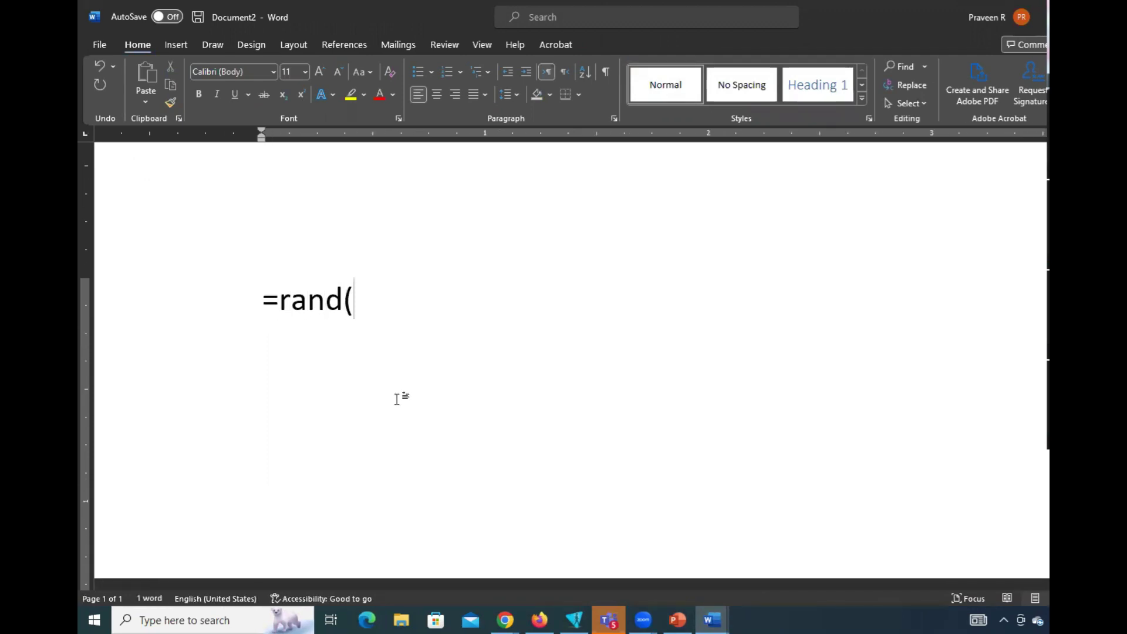
type("5")
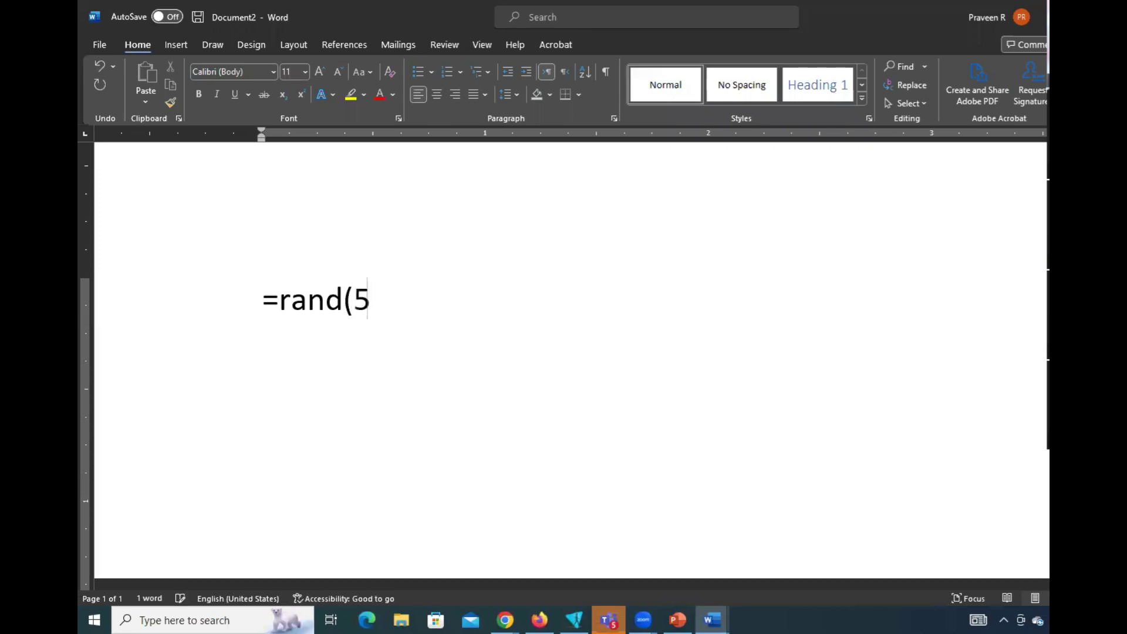
key("BackSpace")
type("50,6)")
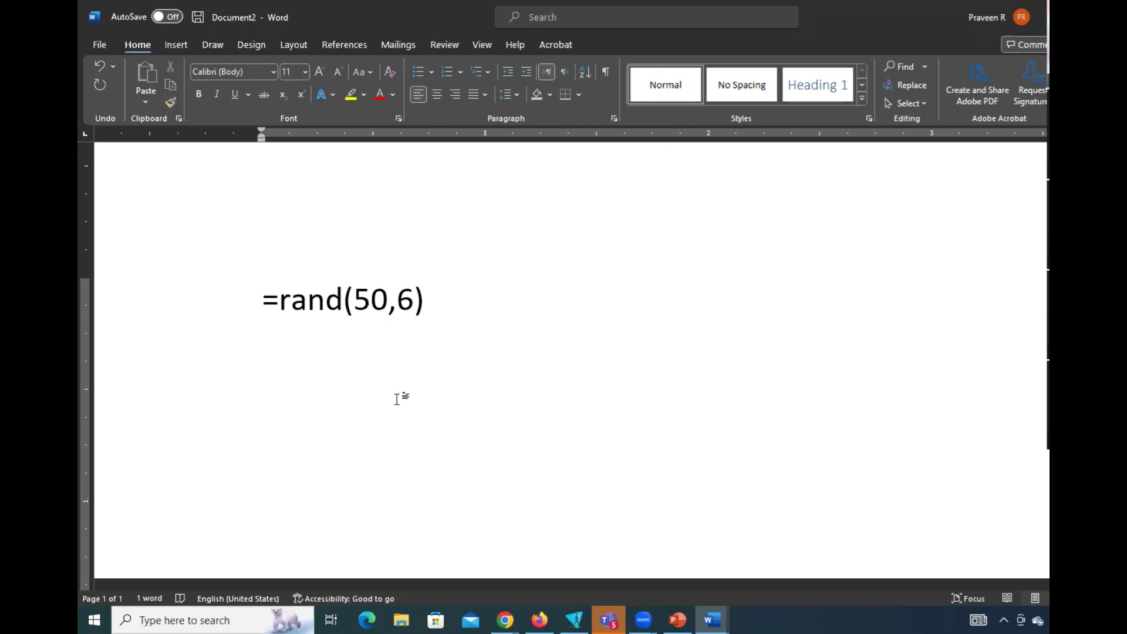
key("Return")
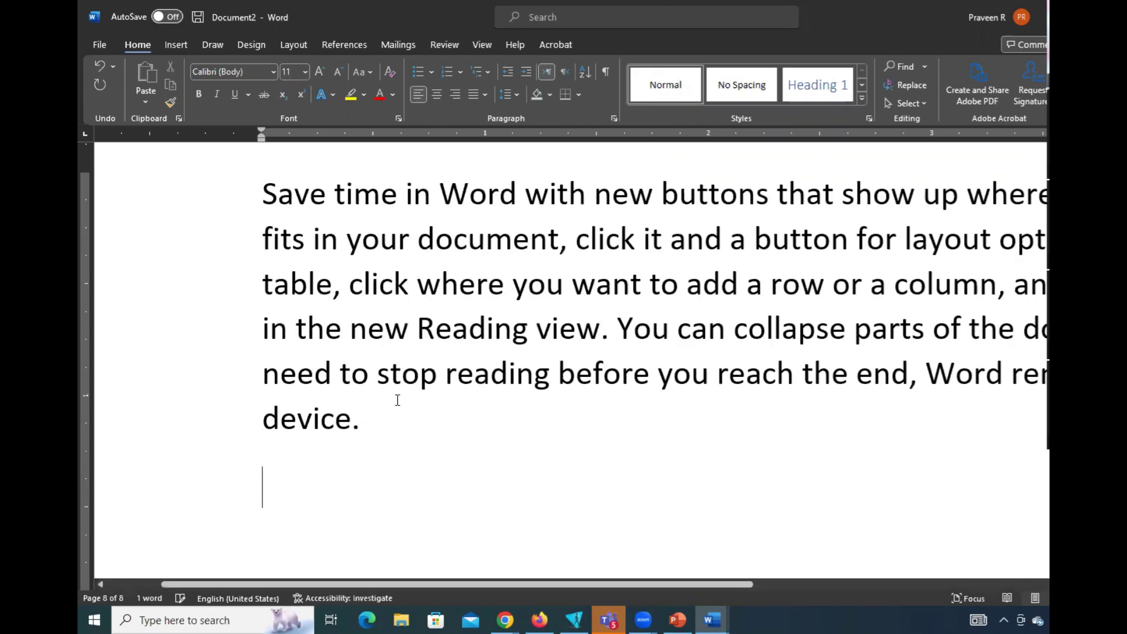
Scroll up and down through the generated sample paragraphs to review them
scroll(506, 363, "down", 3)
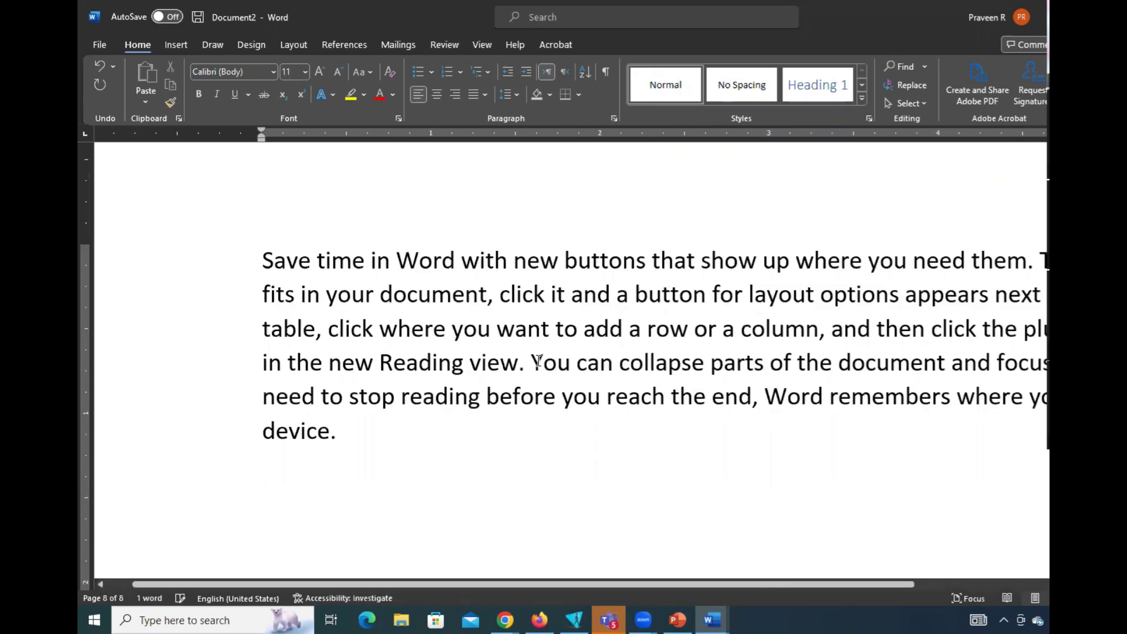
scroll(562, 360, "down", 2)
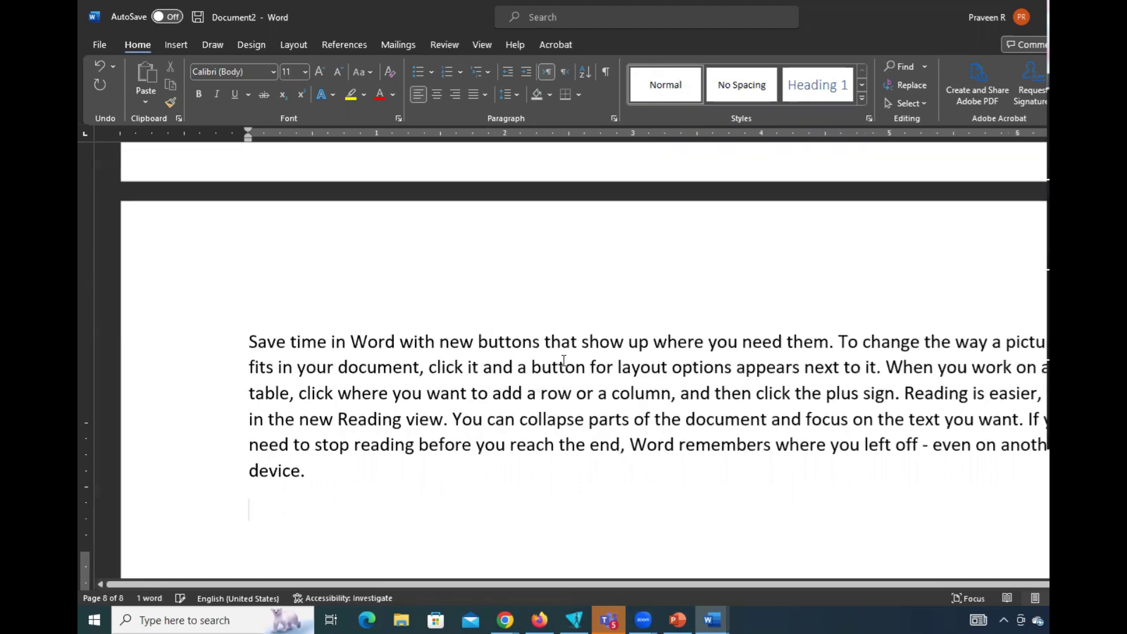
scroll(563, 360, "down", 10)
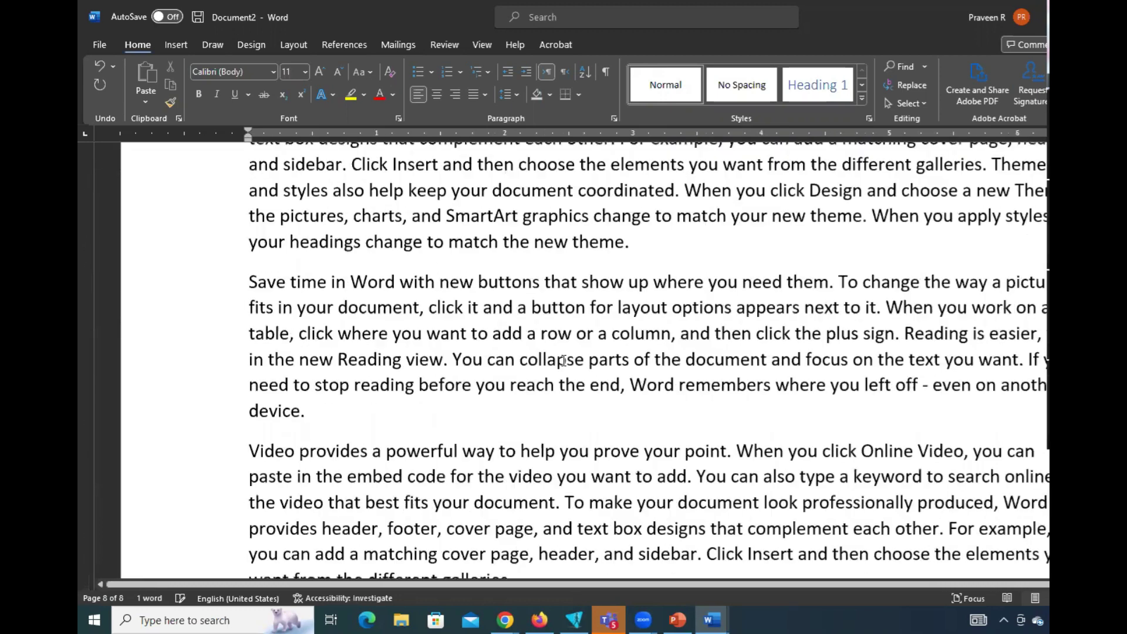
scroll(563, 360, "down", 10)
scroll(563, 360, "up", 5)
scroll(564, 360, "up", 10)
scroll(562, 360, "down", 8)
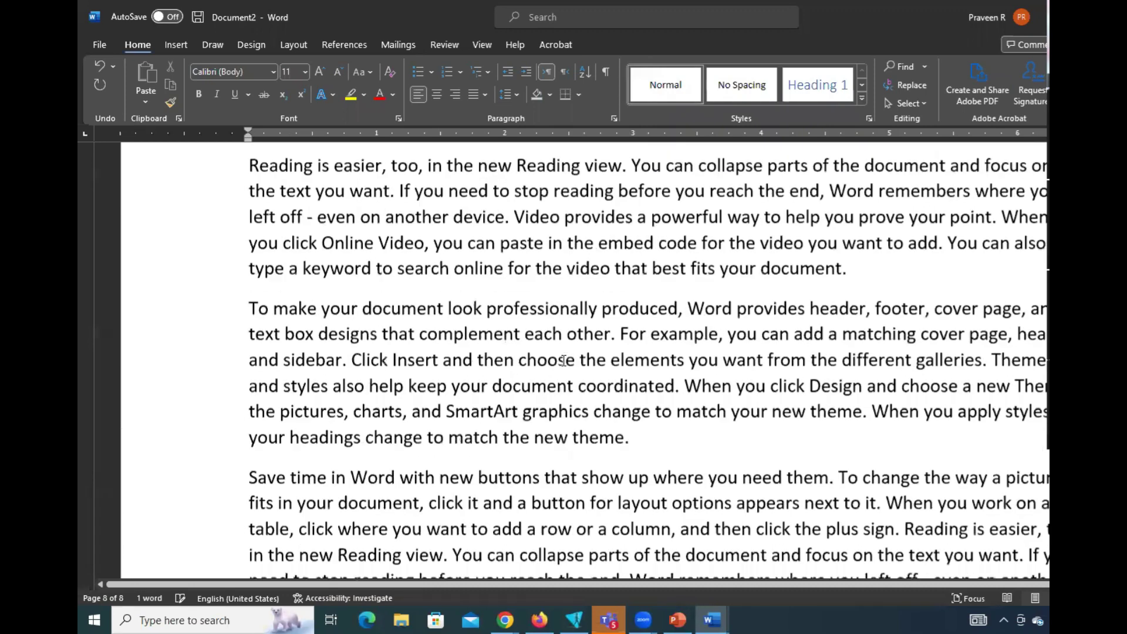
scroll(563, 359, "down", 5)
scroll(563, 359, "up", 8)
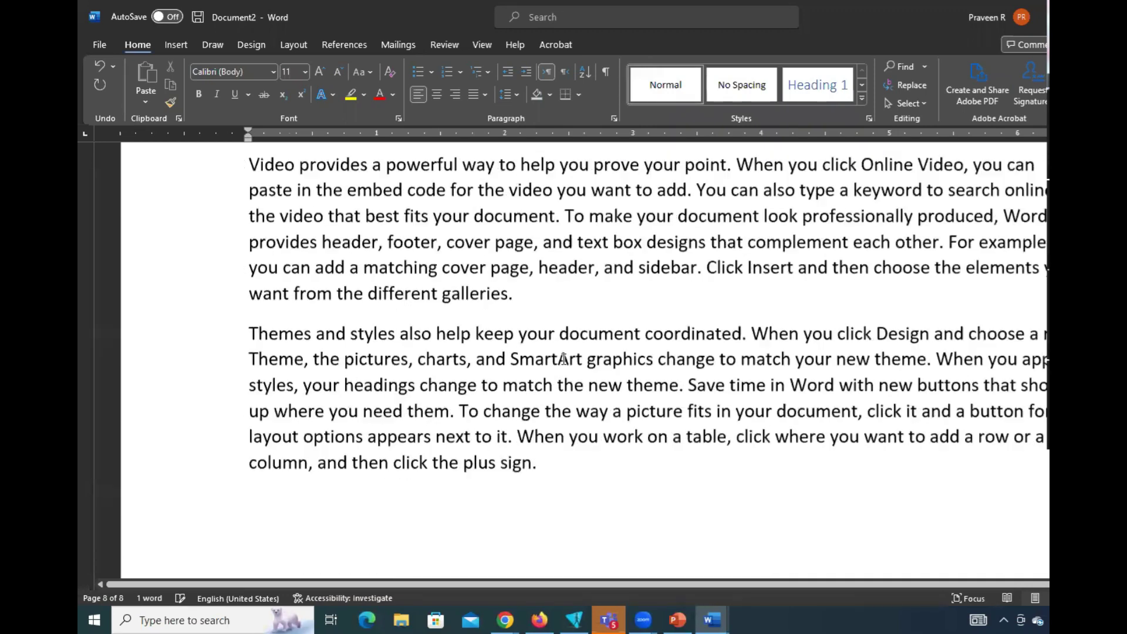
scroll(563, 359, "up", 5)
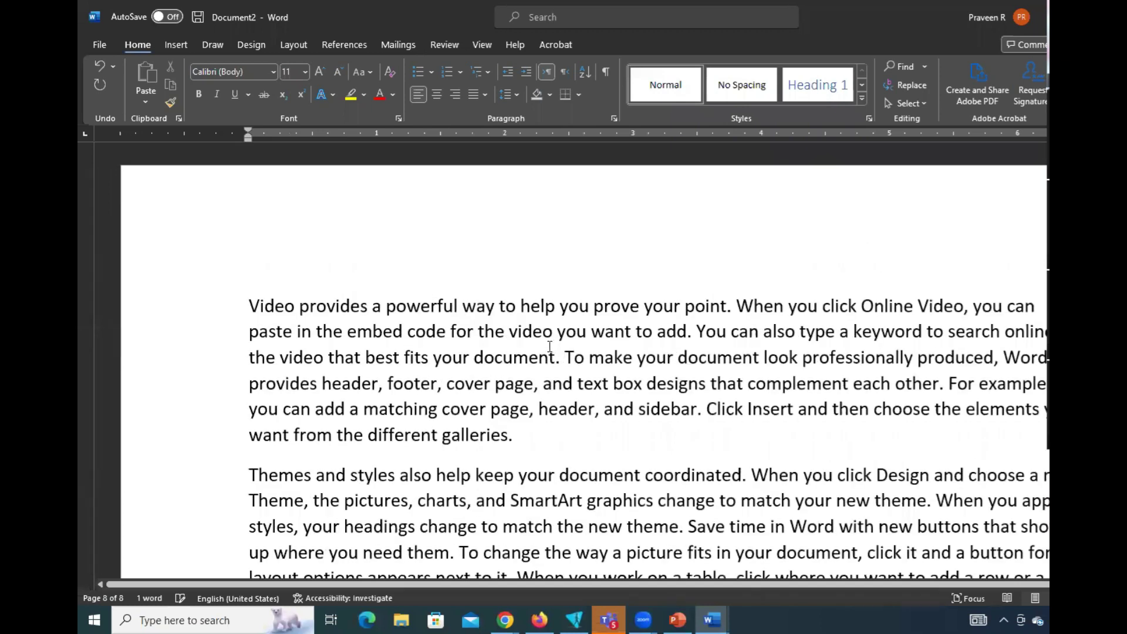
scroll(540, 348, "down", 3)
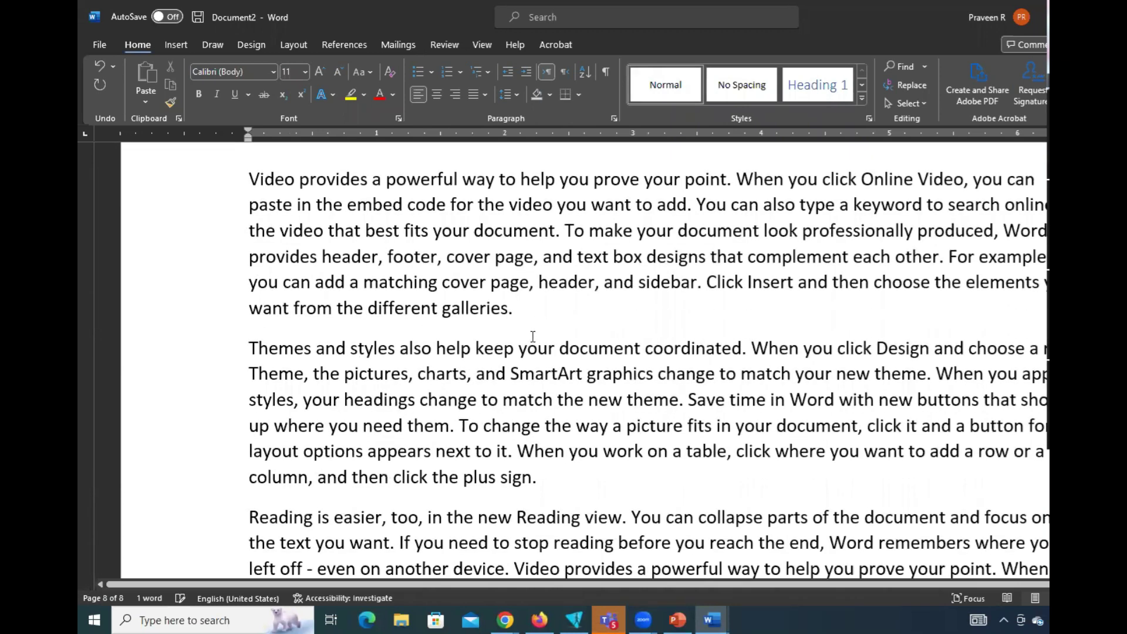
scroll(453, 318, "up", 3)
Return to the start of the text and switch to the PowerPoint presentation
left_click(250, 300)
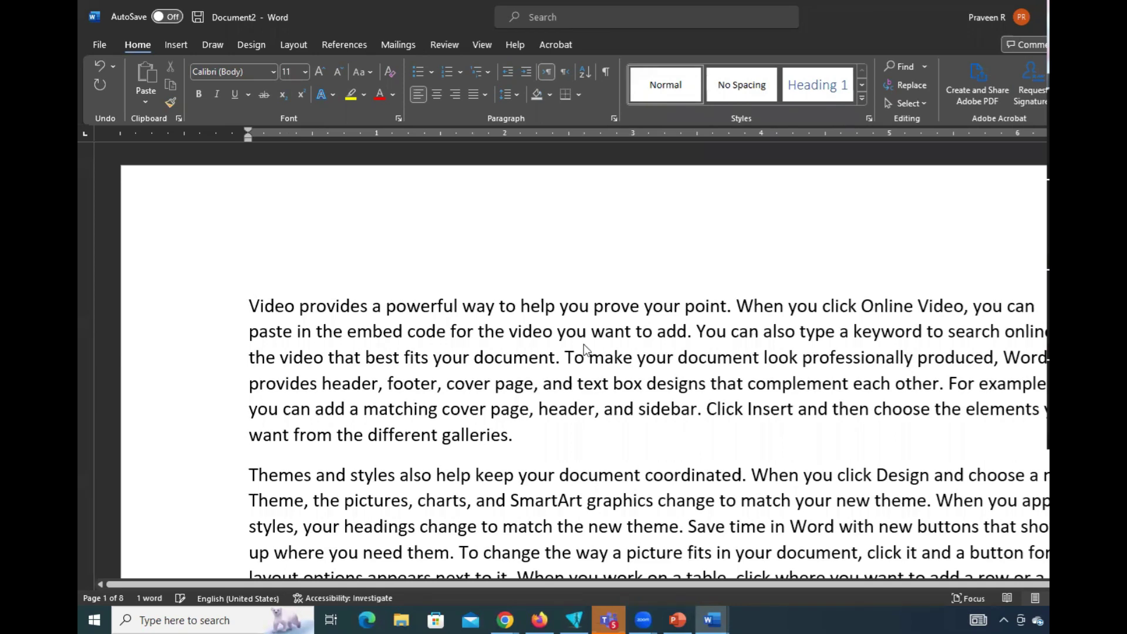
key("alt+Tab")
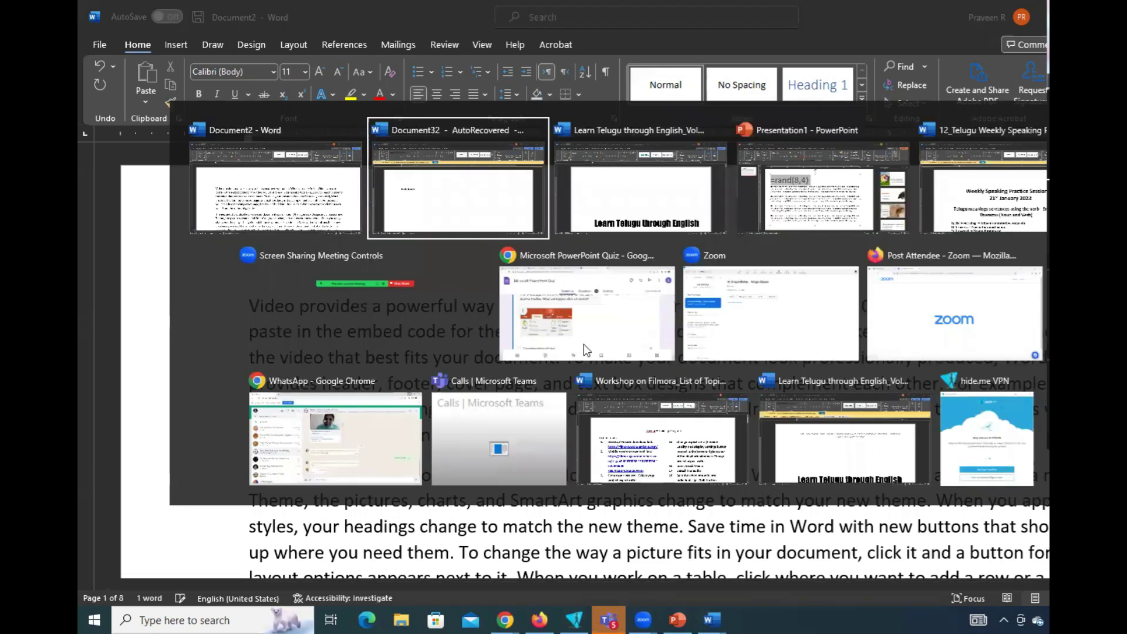
key("alt+Tab")
key("alt+Tab")
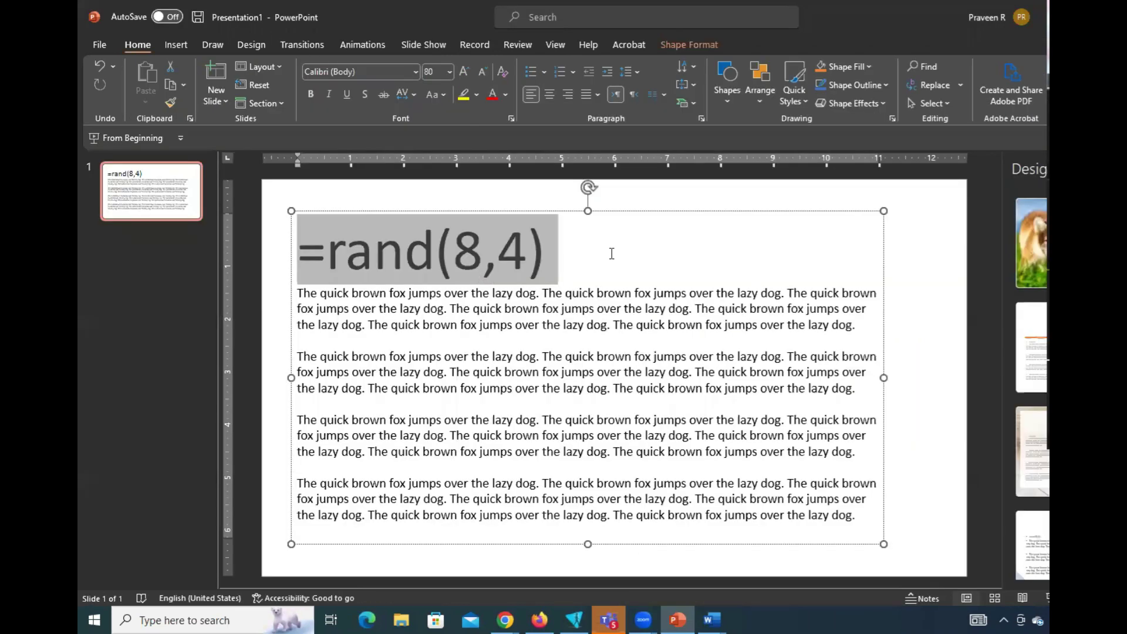
Select the =rand(8,4) line in the slide's text box and delete it
left_click(611, 255)
left_click(266, 261, "shift")
left_click(500, 292)
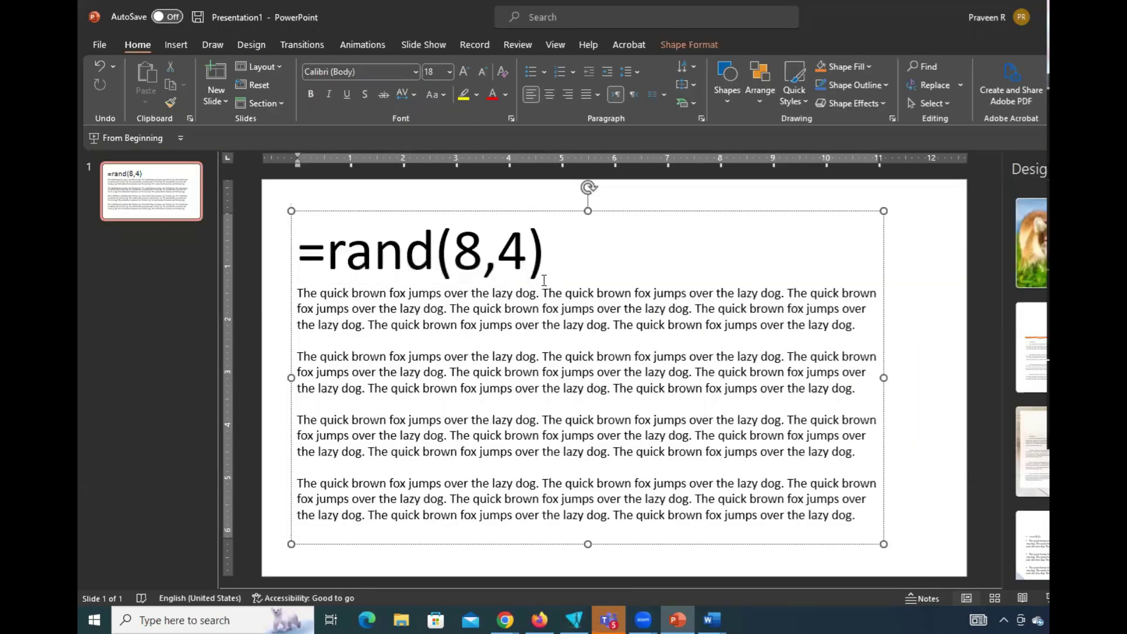
left_click_drag(558, 256, 348, 272)
left_click(348, 272)
left_click(395, 293)
left_click_drag(571, 259, 296, 258)
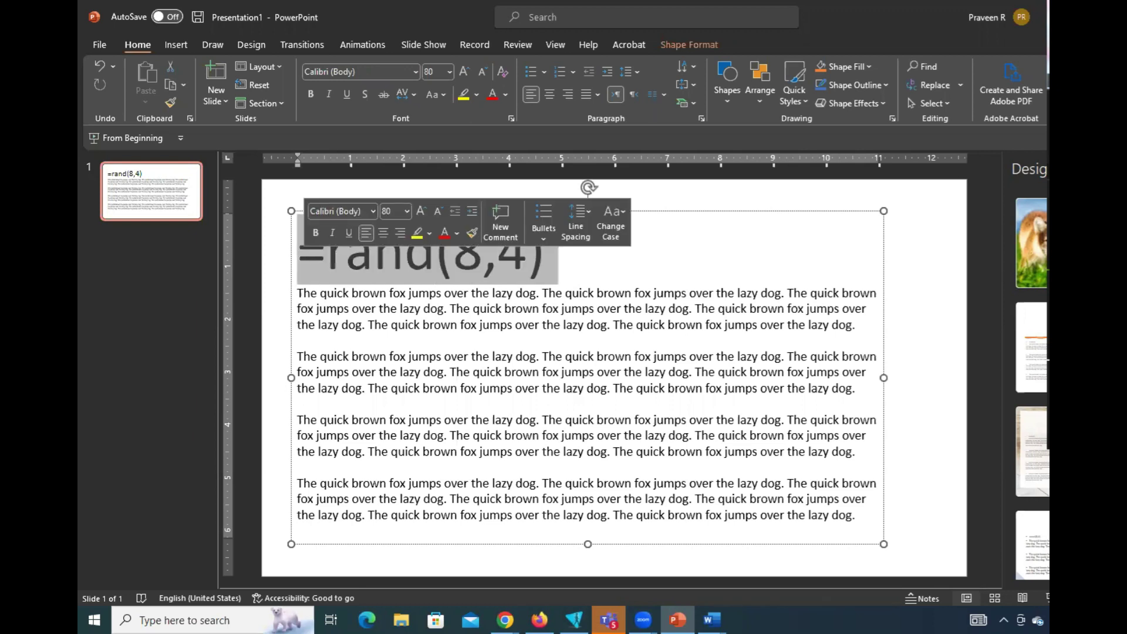
key("Delete")
key("Delete")
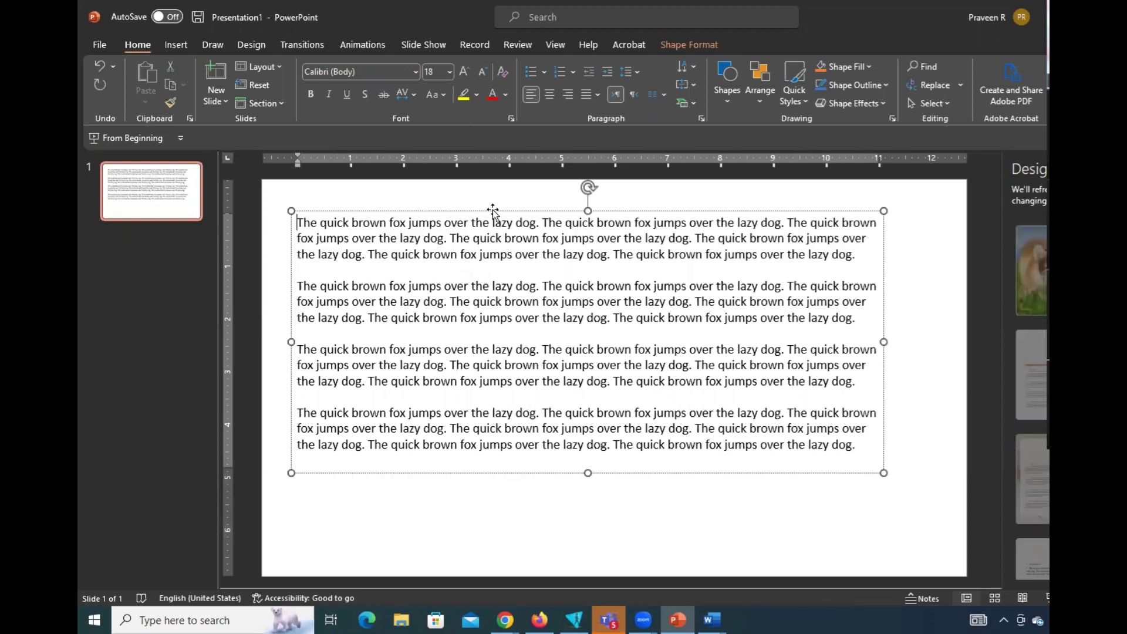
Exit text editing, deselect the box, then click back into the slide's text box
key("Escape")
left_click(430, 197)
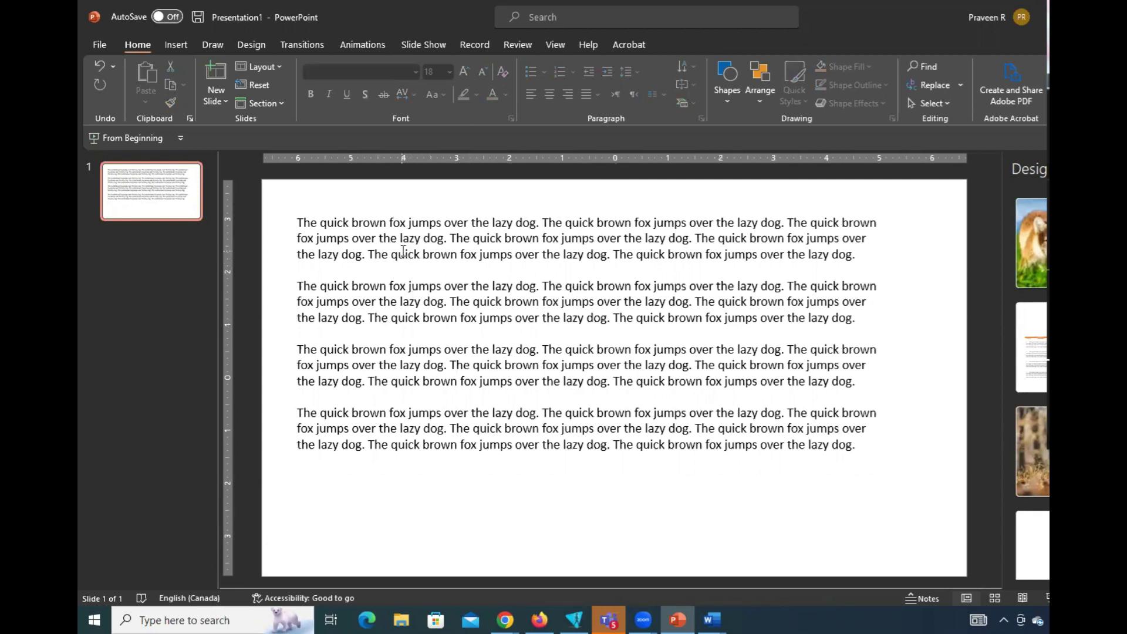
left_click(598, 309)
left_click_drag(886, 342, 909, 342)
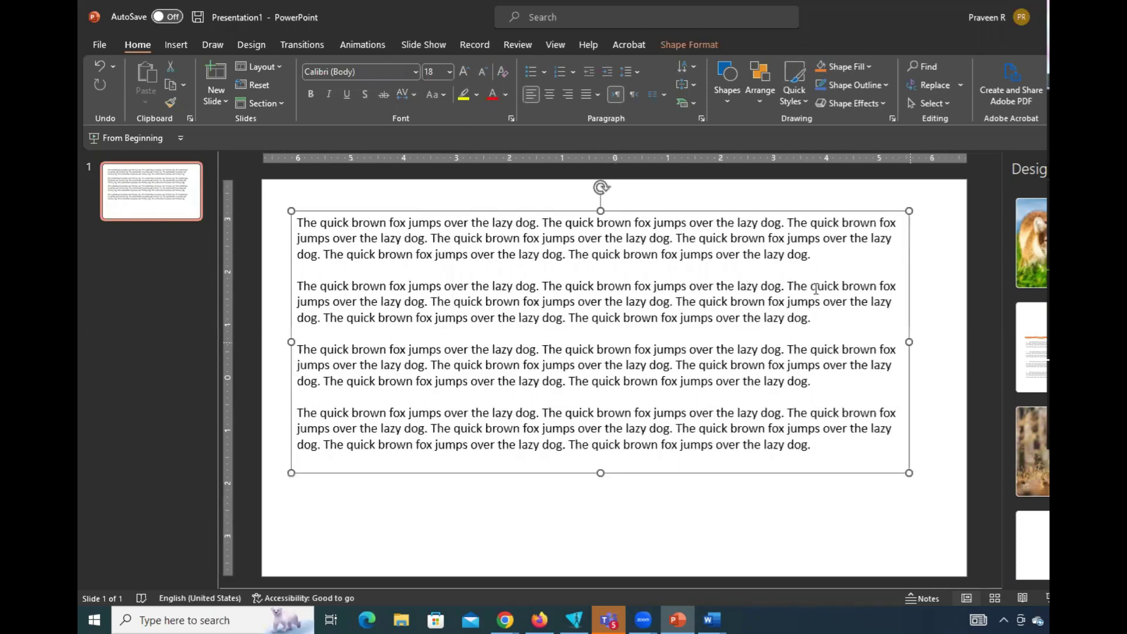
left_click(514, 45)
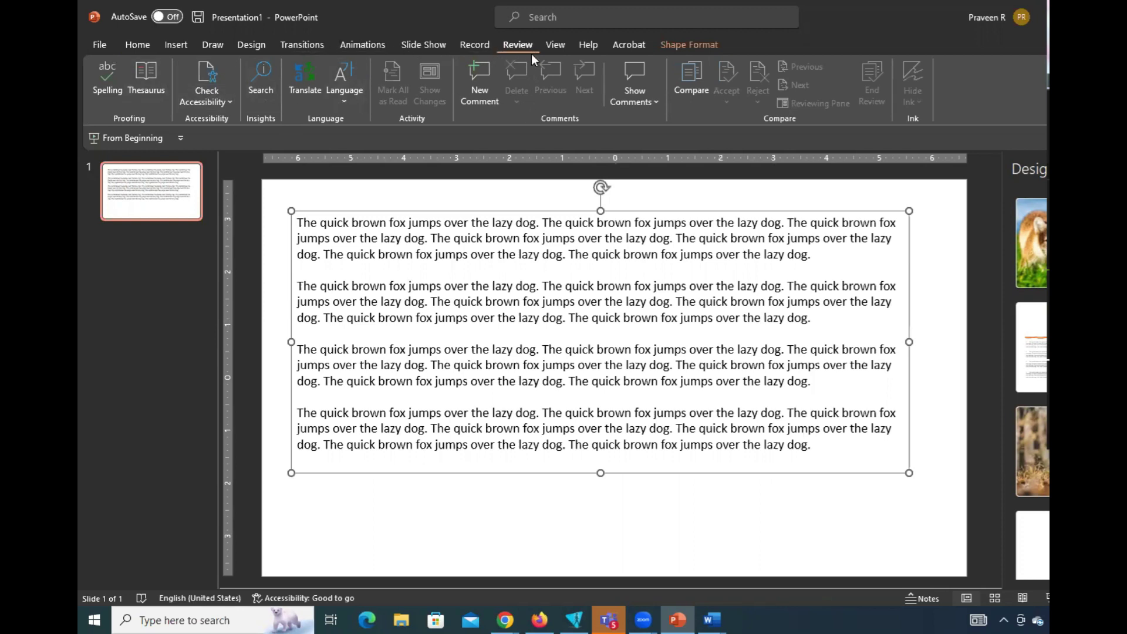
left_click(553, 45)
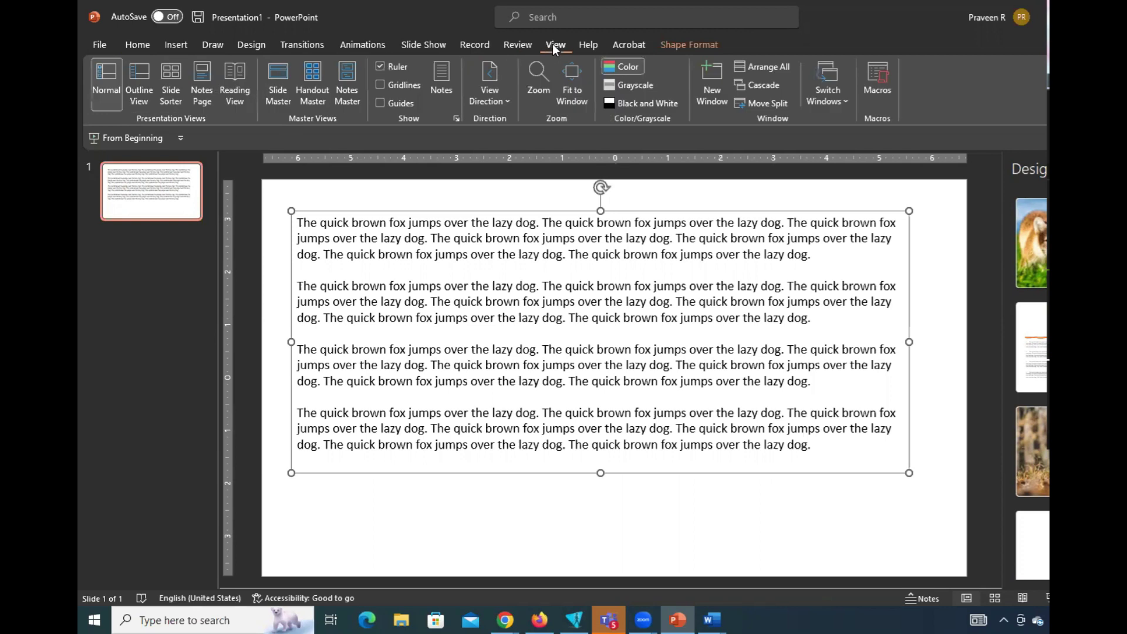
left_click(487, 44)
left_click(506, 48)
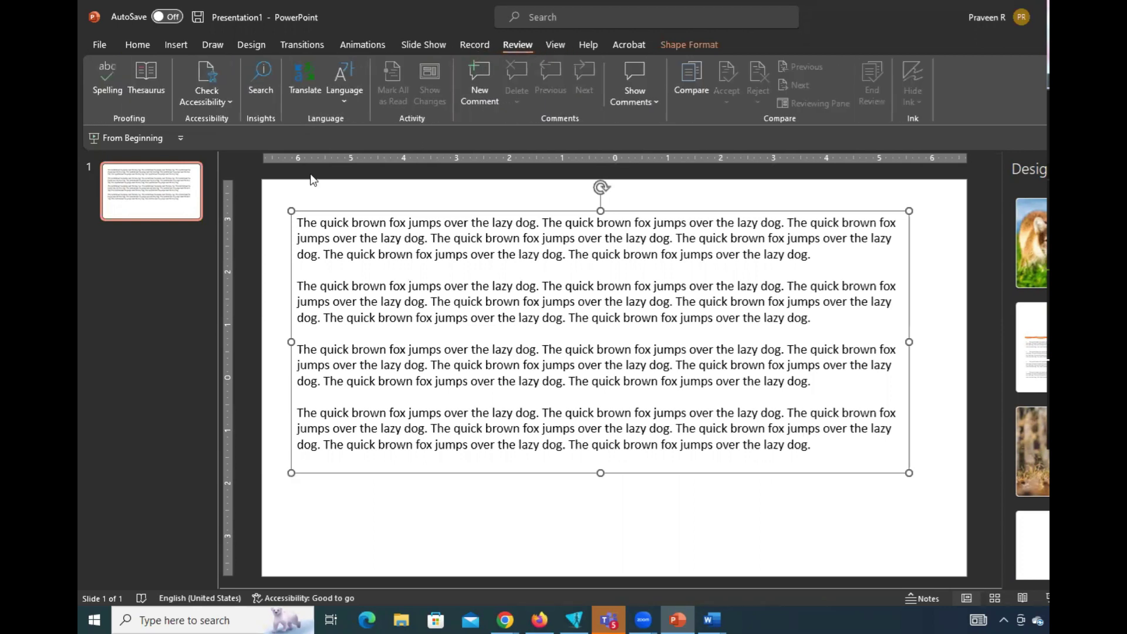
left_click(339, 102)
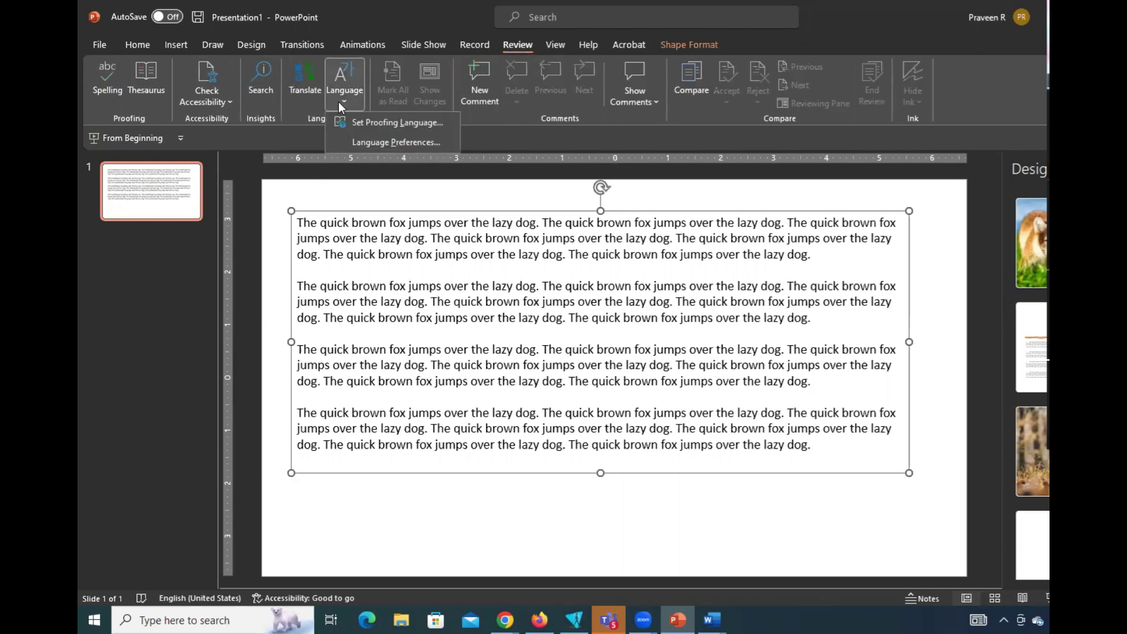
left_click(326, 197)
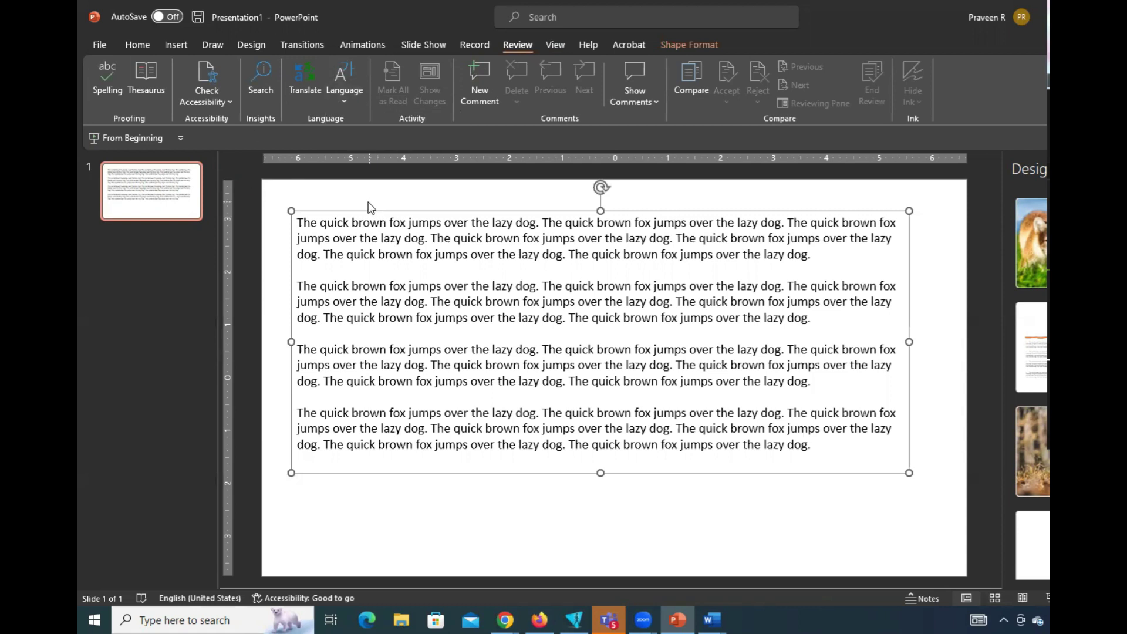
left_click(267, 179)
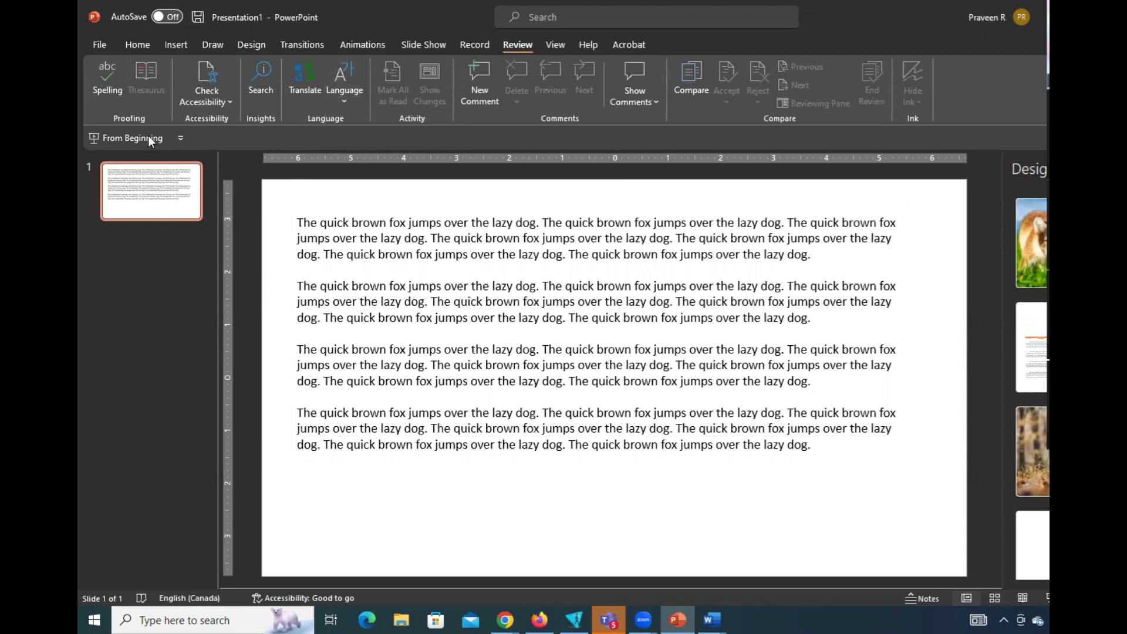
Open the Quick Access Toolbar's More Commands settings and switch the command list to All Commands
left_click(181, 140)
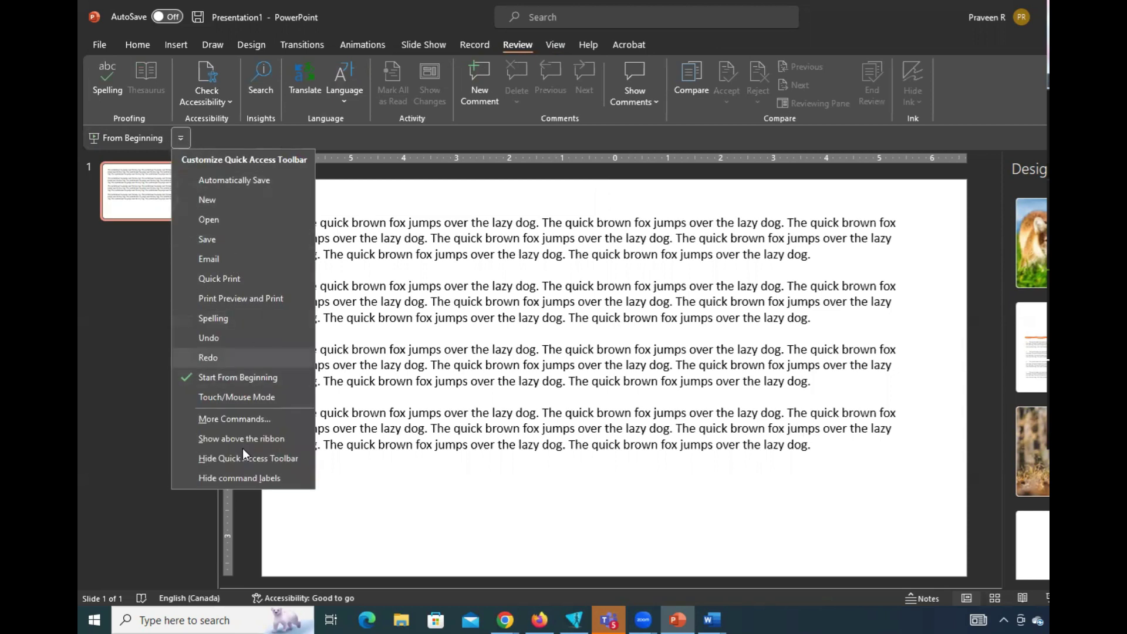
left_click(228, 419)
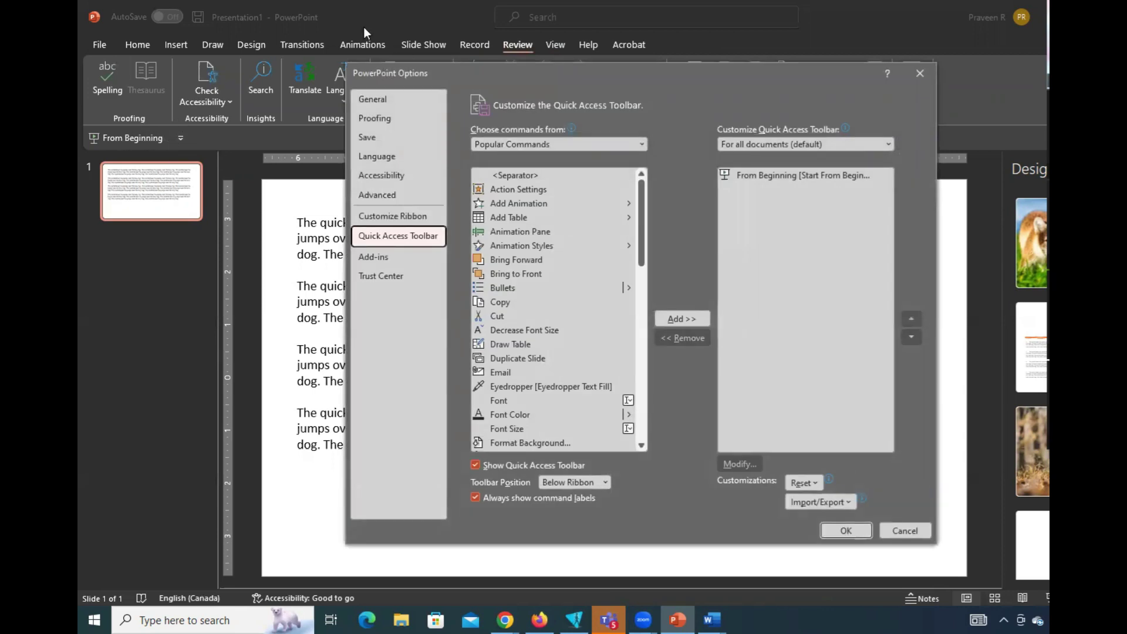
left_click(486, 202)
left_click(641, 143)
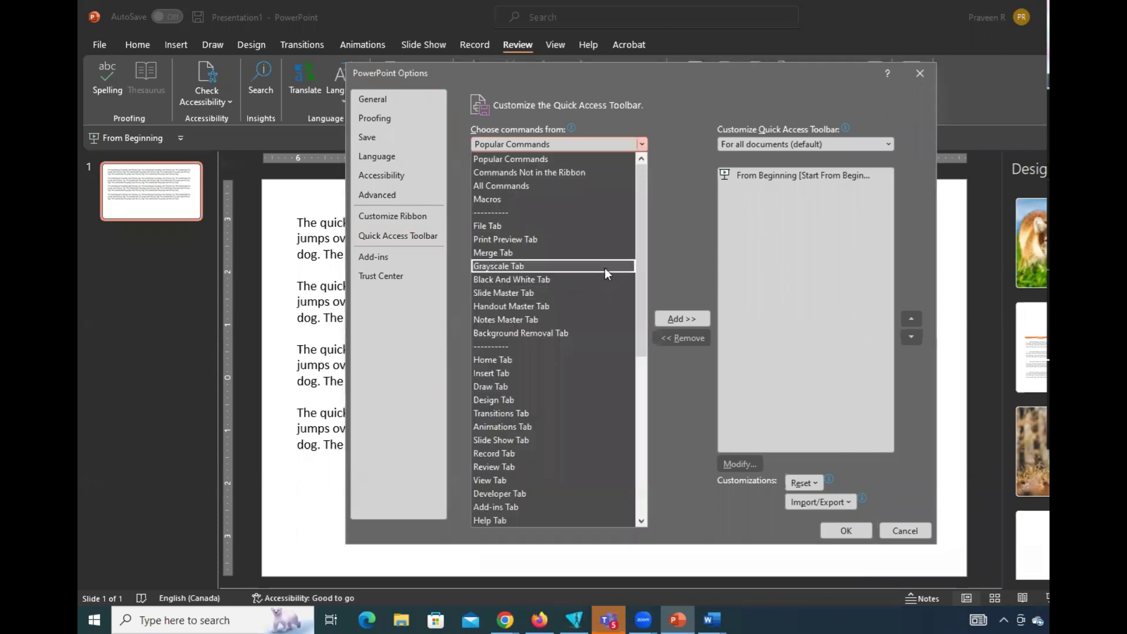
scroll(604, 267, "down", 7)
scroll(604, 267, "up", 7)
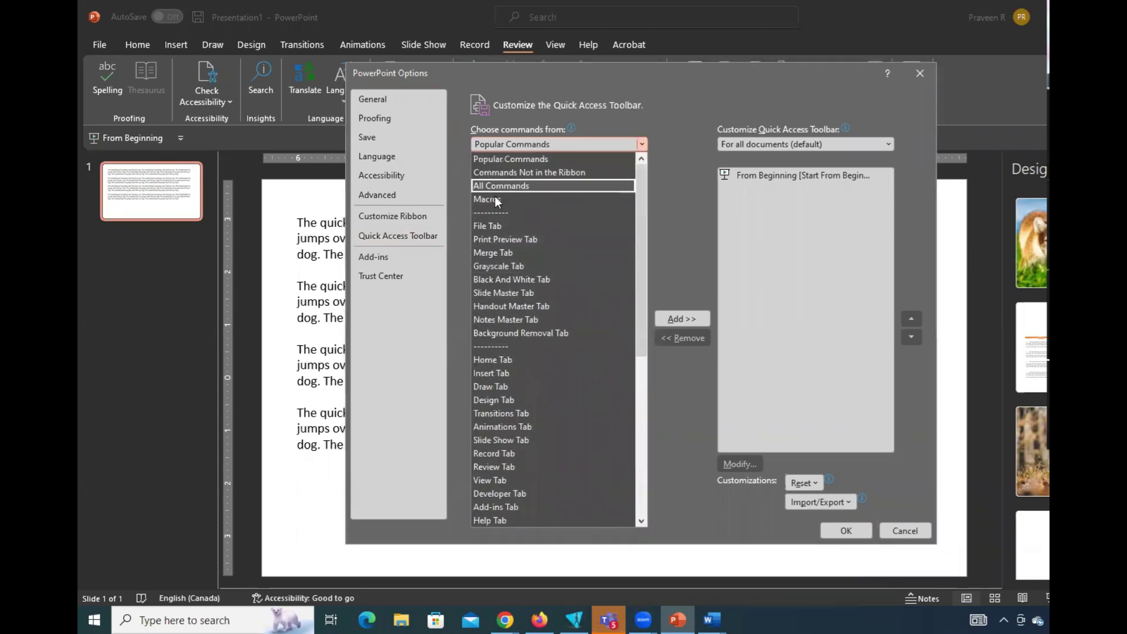
left_click(889, 309)
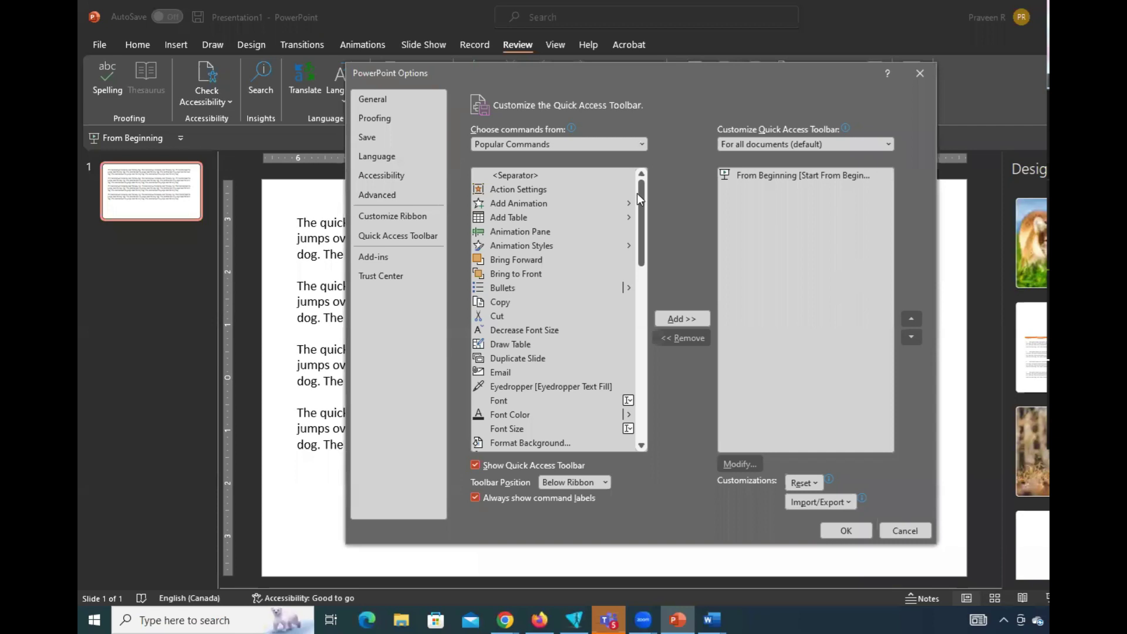
key("Down")
key("Down")
Find Speak in the All Commands list and add it after From Beginning
left_click_drag(640, 204, 638, 317)
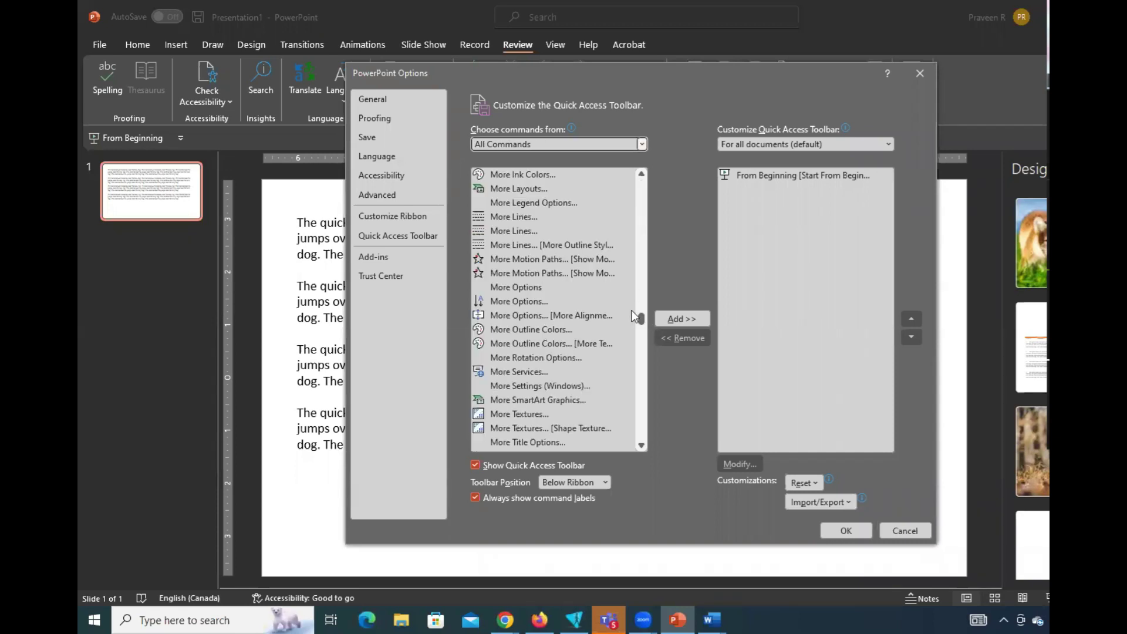
scroll(587, 326, "down", 15)
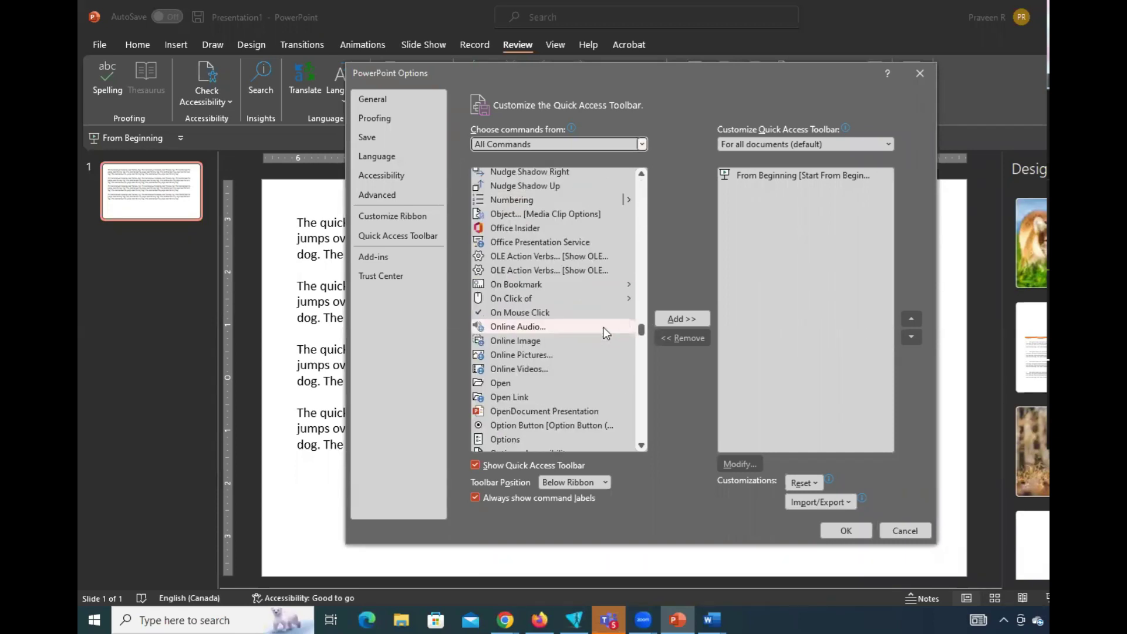
scroll(591, 323, "down", 10)
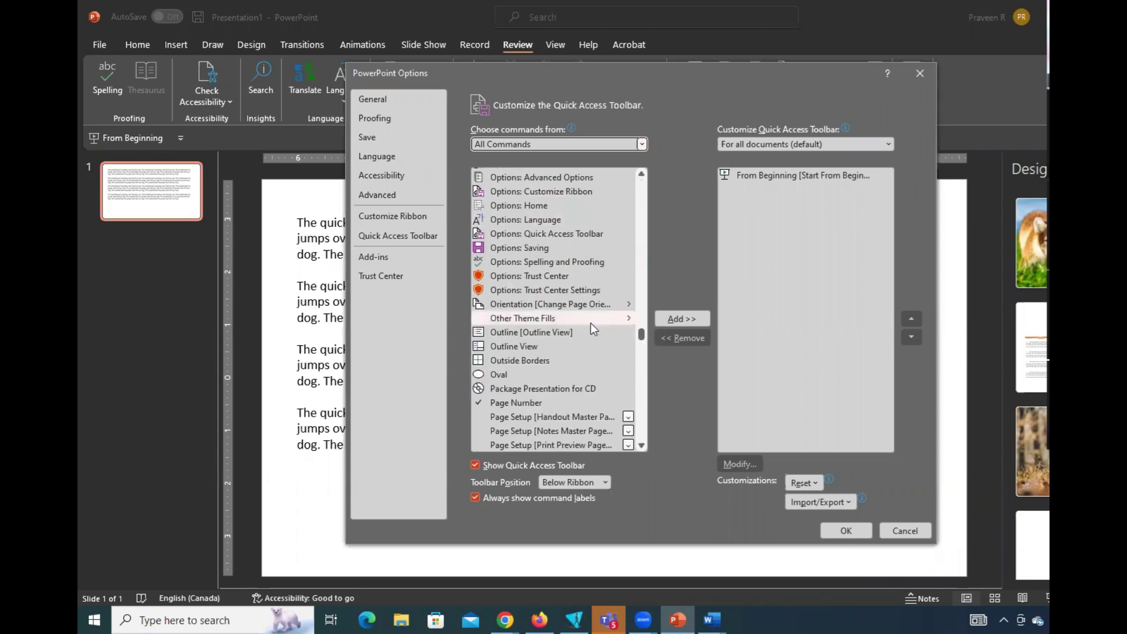
scroll(590, 322, "down", 20)
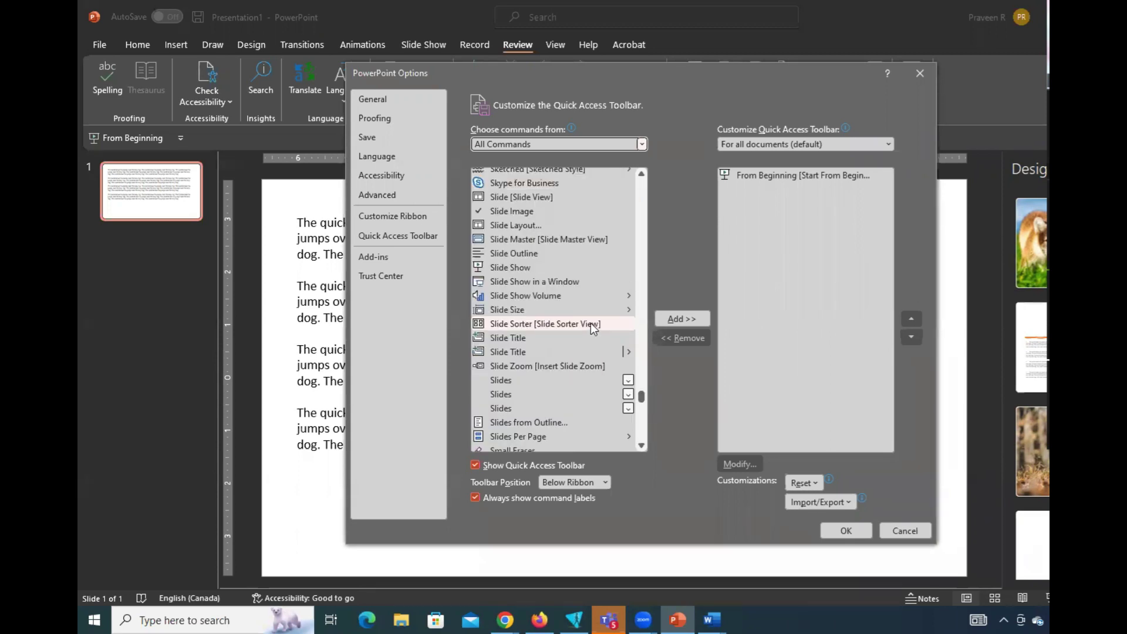
scroll(590, 323, "down", 8)
scroll(528, 351, "up", 2)
left_click(512, 363)
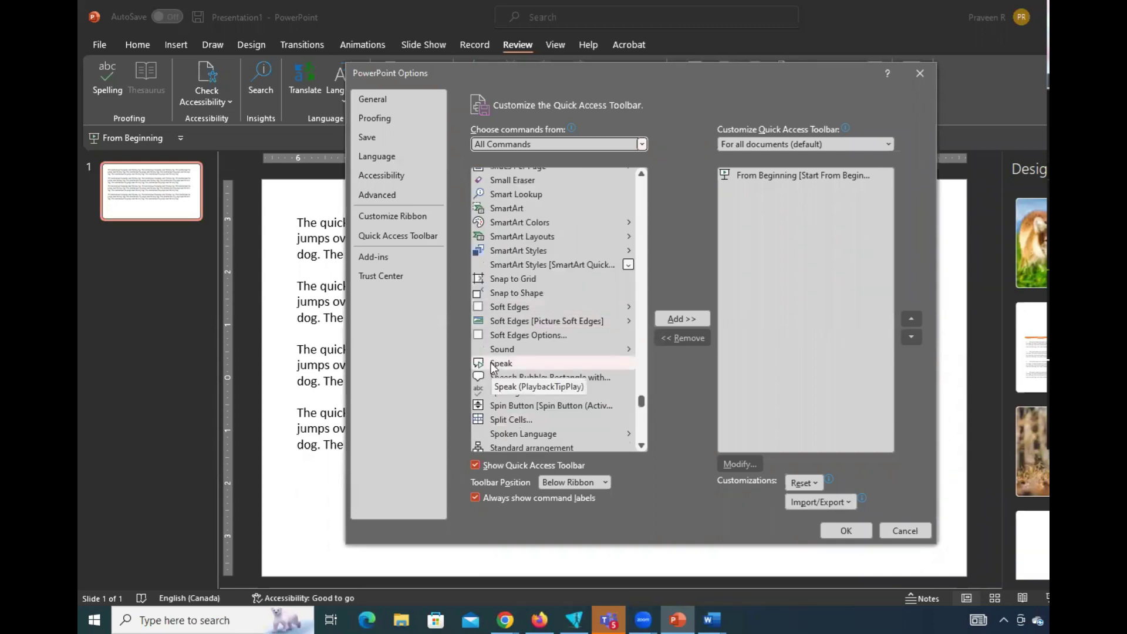
left_click(681, 318)
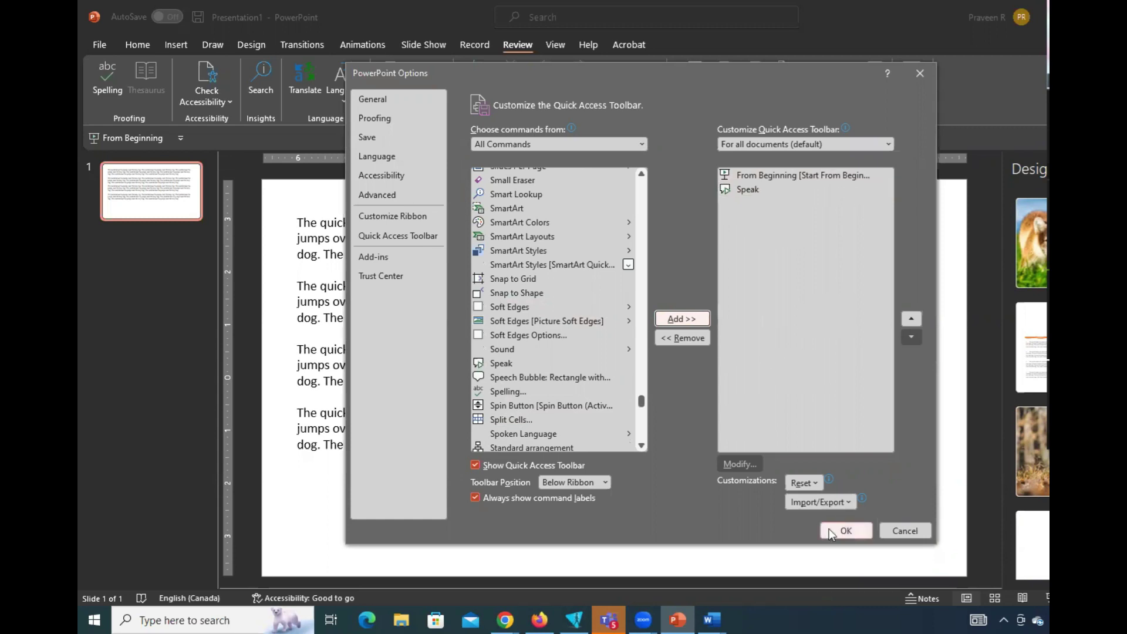
Close Options and have Speak read the four selected fox paragraphs aloud
left_click(845, 530)
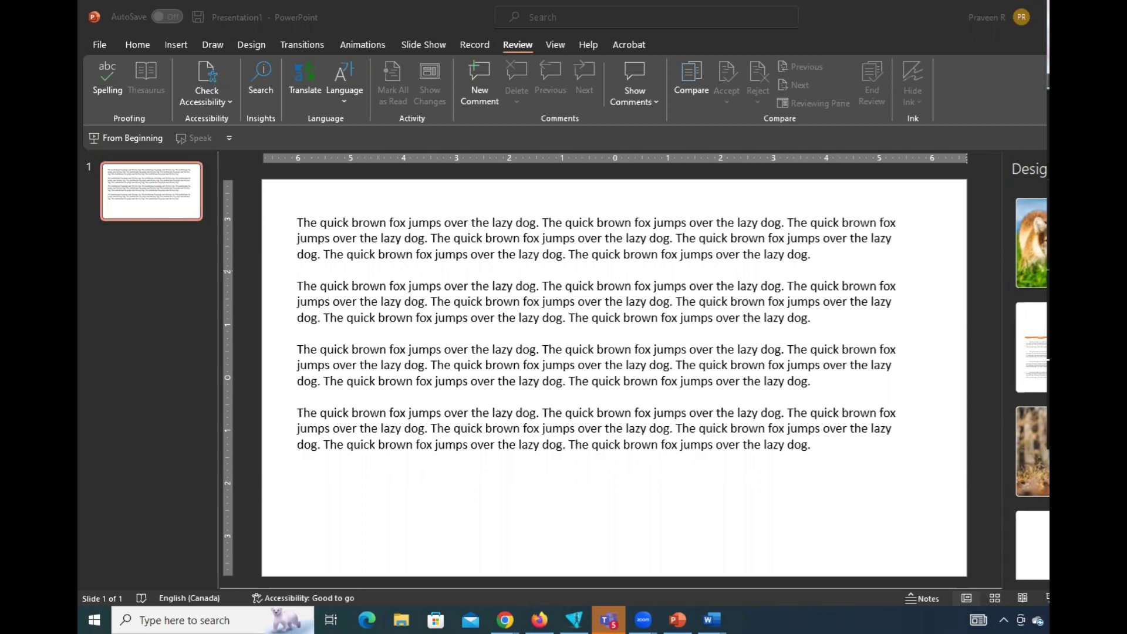
left_click(451, 286)
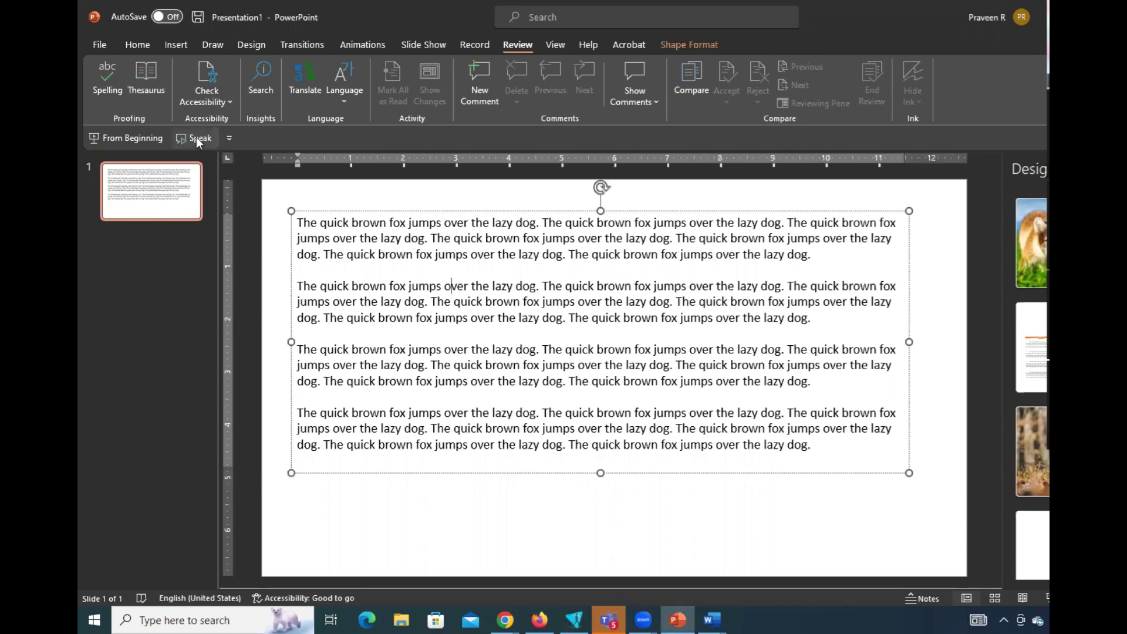
left_click(300, 223)
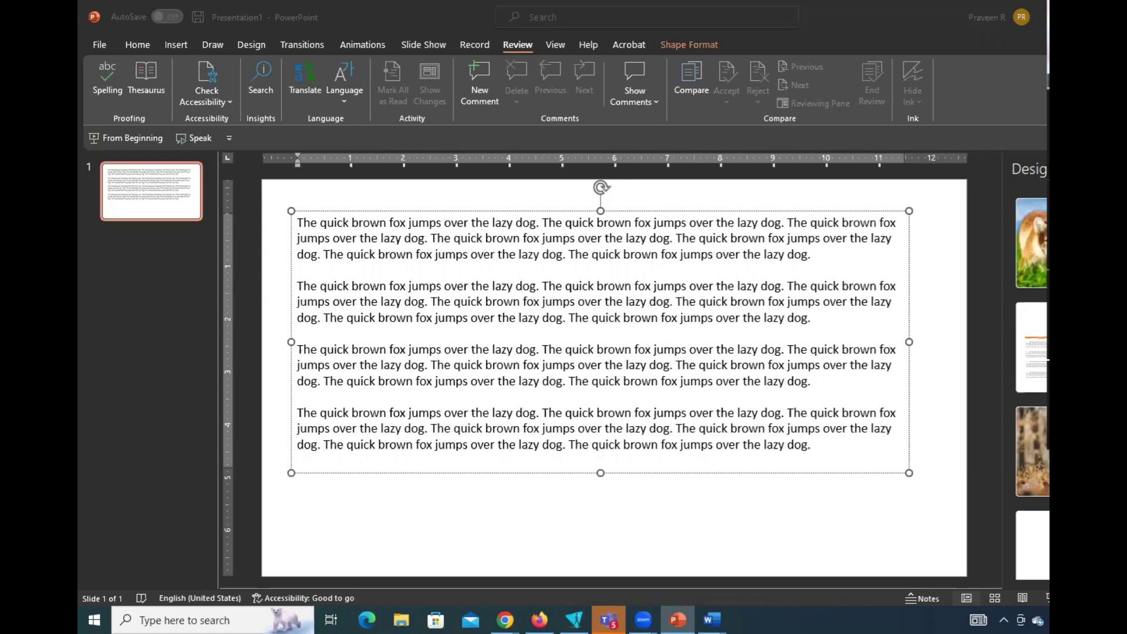
left_click(311, 222)
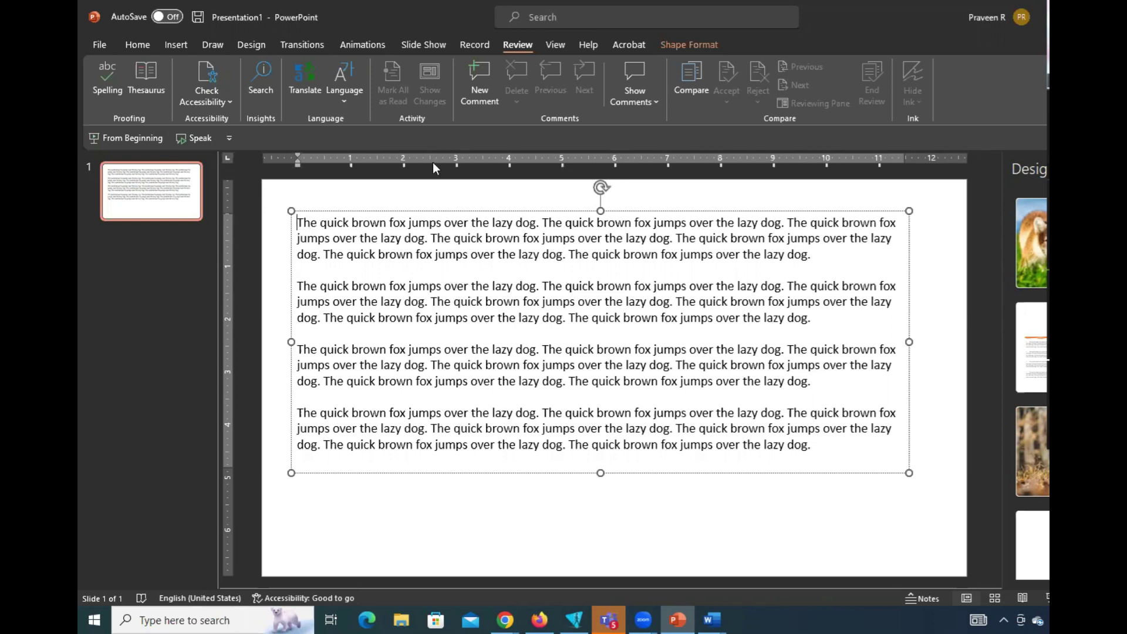
left_click(182, 139)
left_click_drag(297, 222, 814, 464)
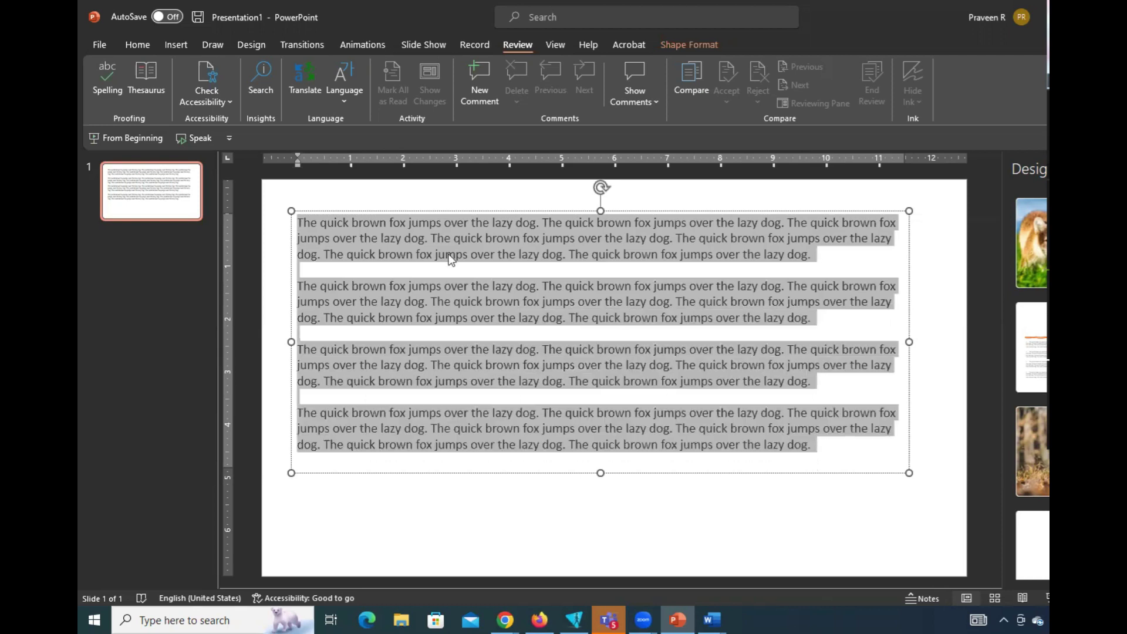
left_click(188, 138)
Switch to Word's Document2 and select all of its sample text
key("Escape")
key("Escape")
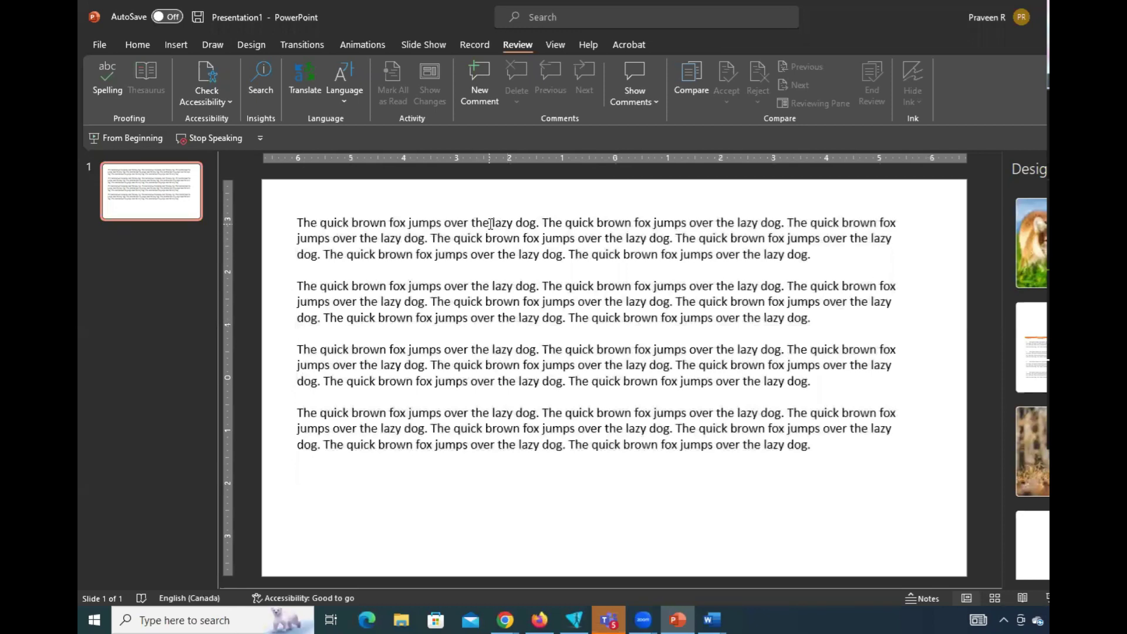
left_click(712, 619)
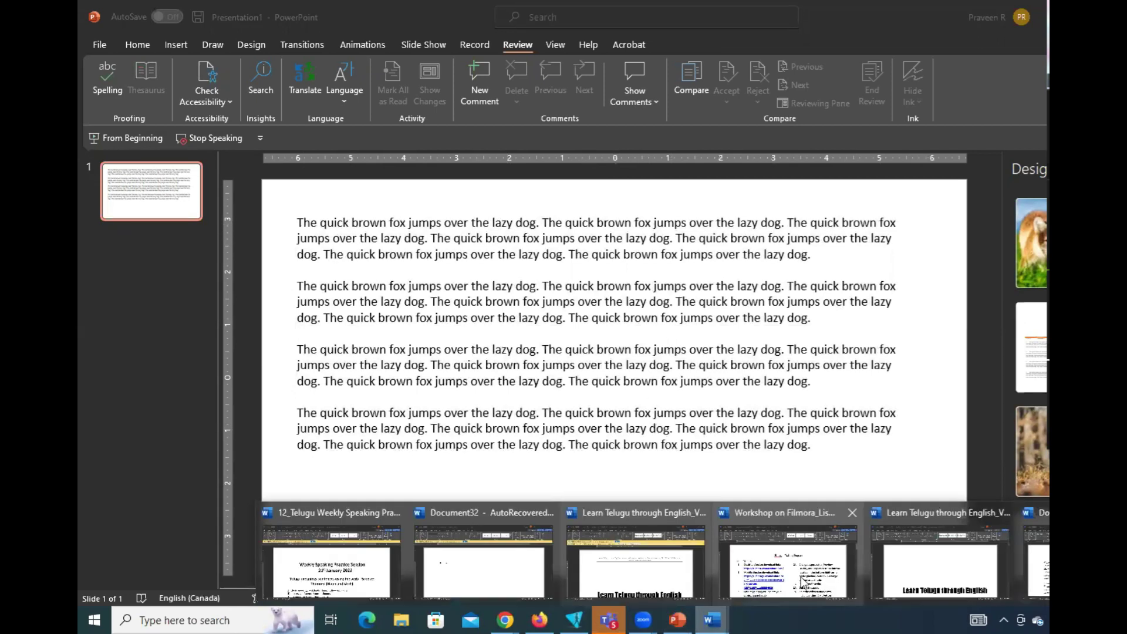
left_click(1036, 558)
key("ctrl+a")
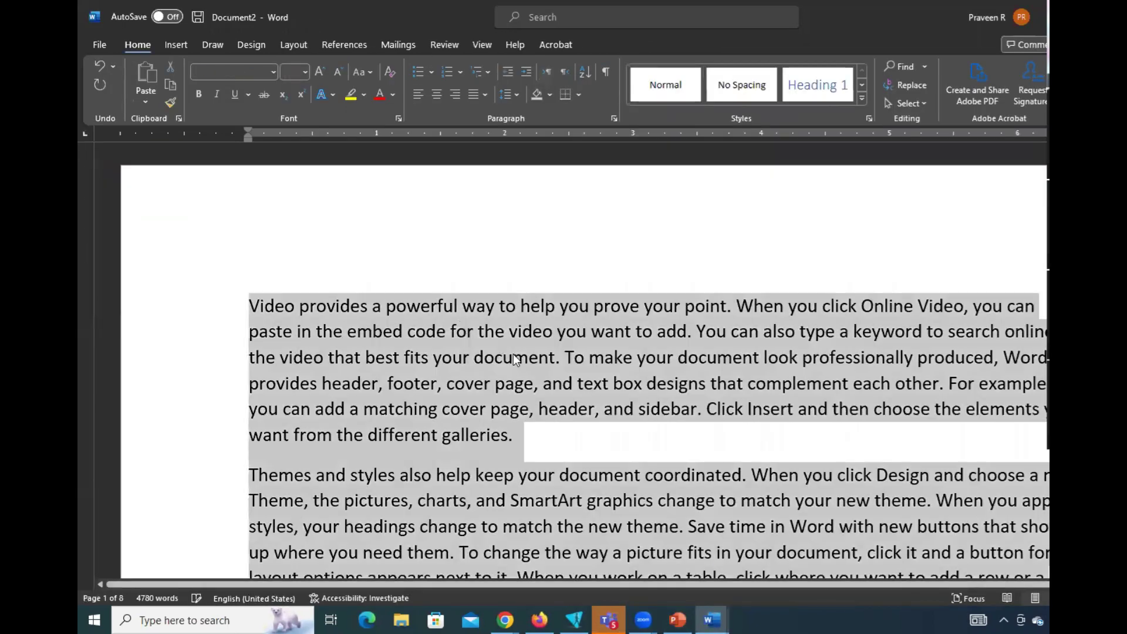
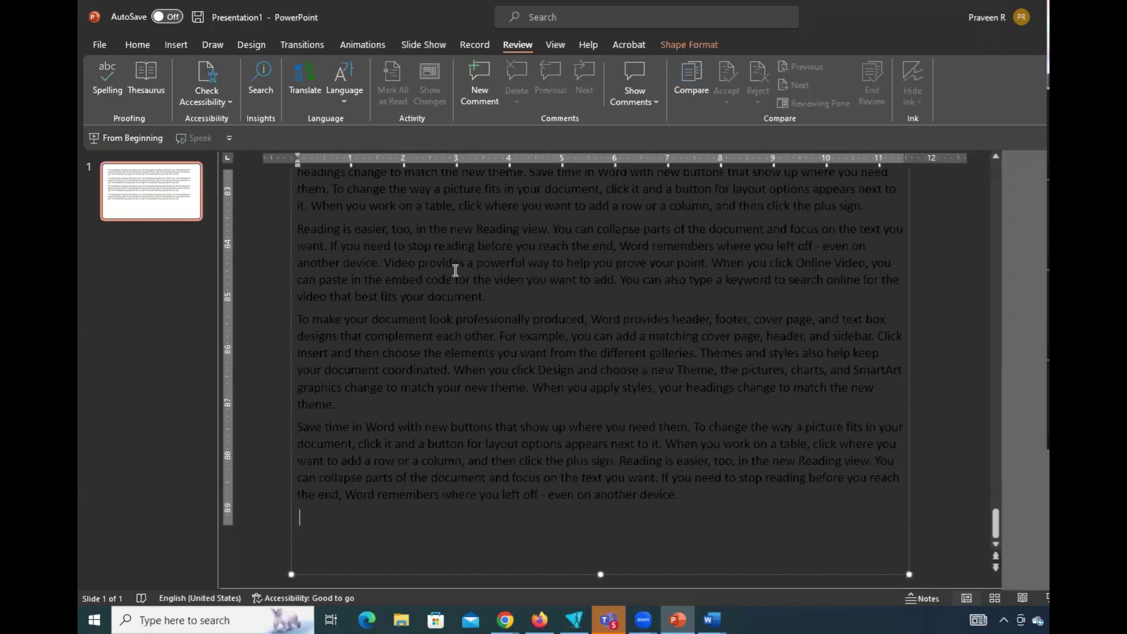
Paste the copied Word sample paragraphs into the slide's text box, letting them overflow it
key("ctrl+v")
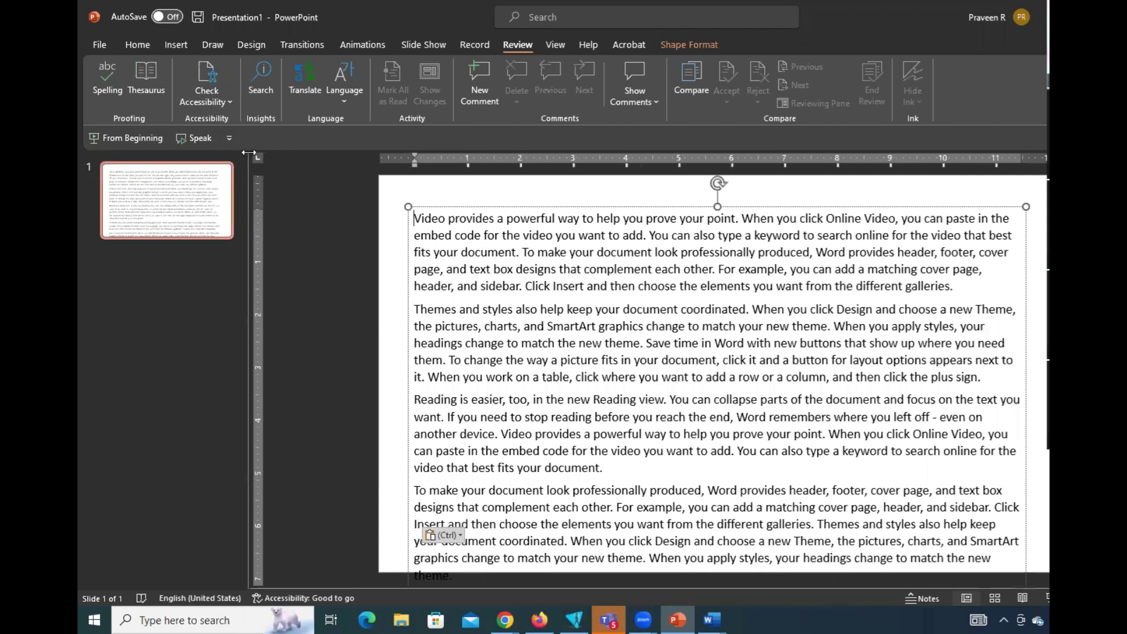
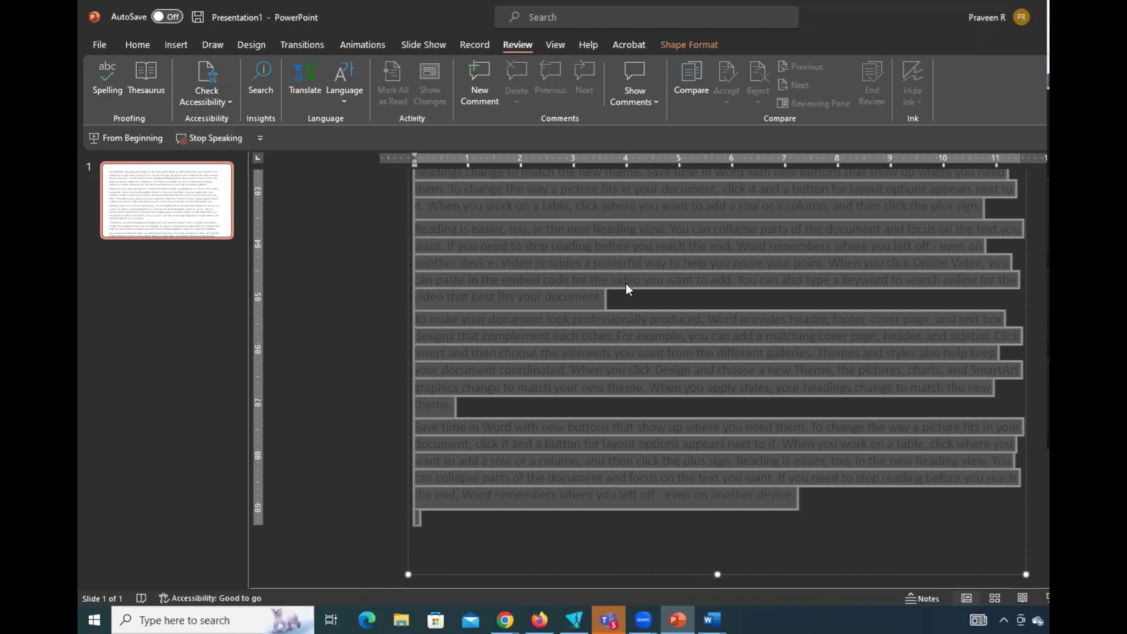
Stop the slide text being read aloud and put the caret back into the text box
left_click(587, 293)
scroll(686, 318, "down", 5)
scroll(686, 318, "down", 10)
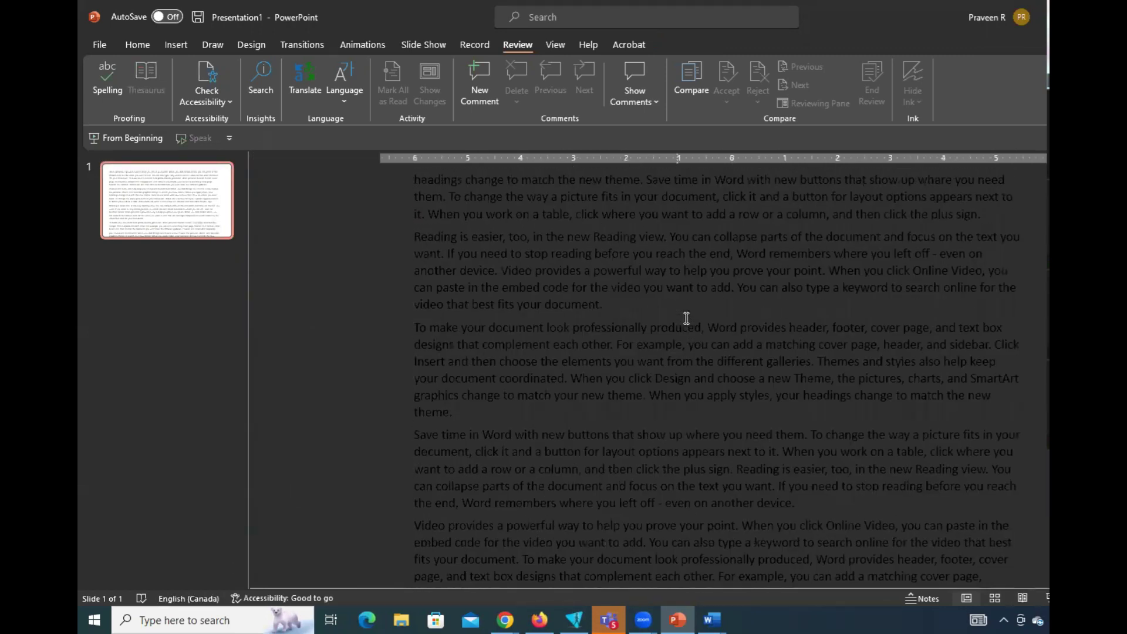
scroll(686, 318, "down", 10)
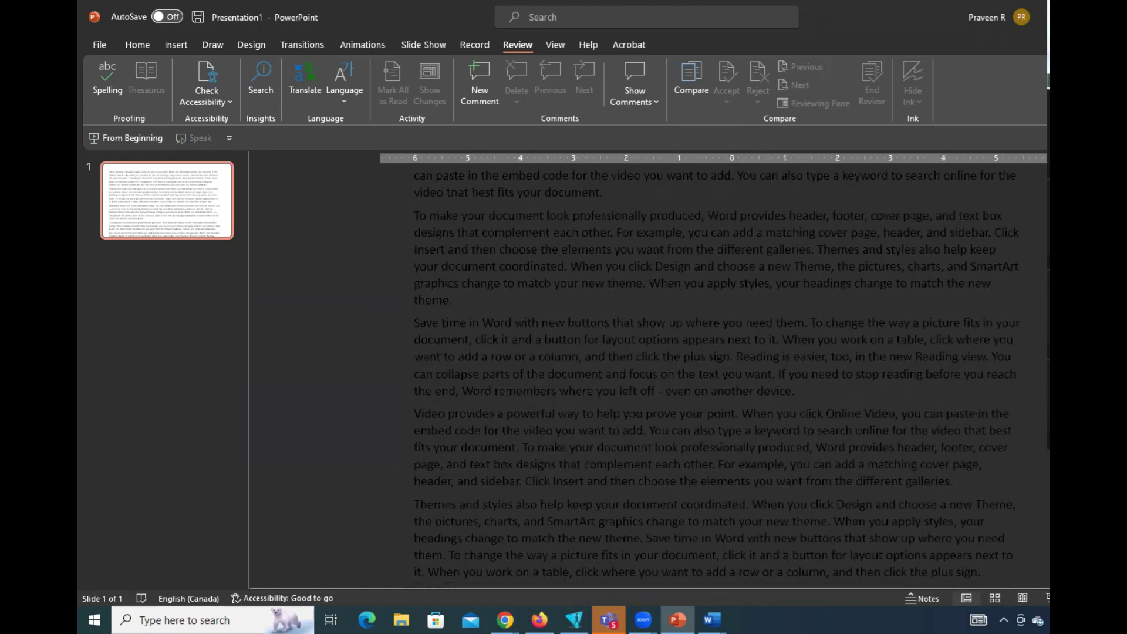
left_click(654, 237)
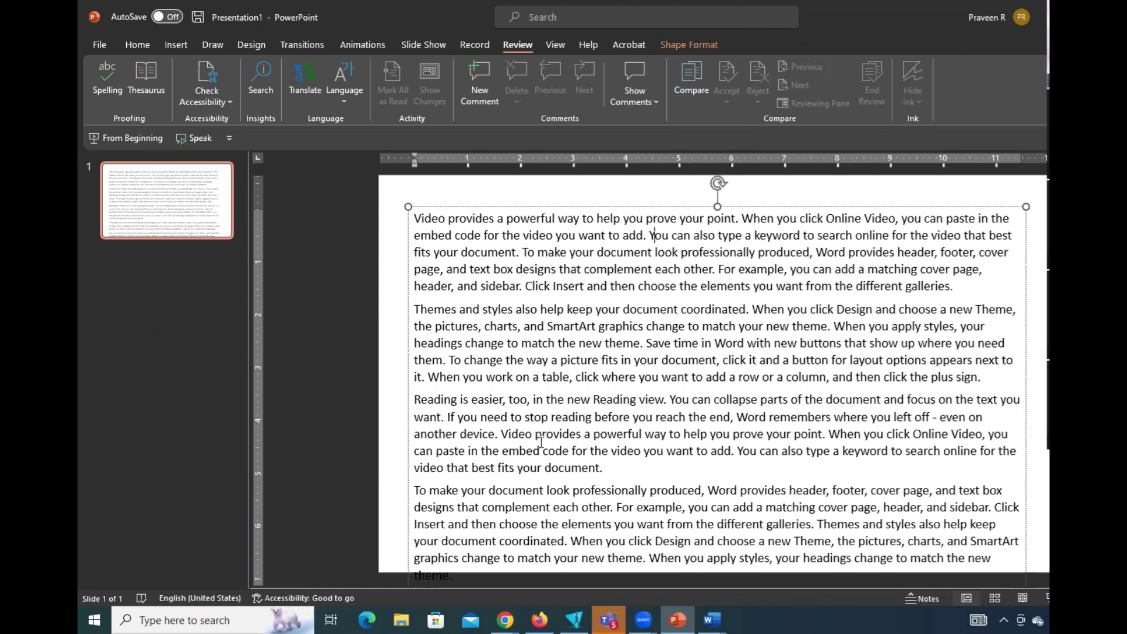
left_click(401, 620)
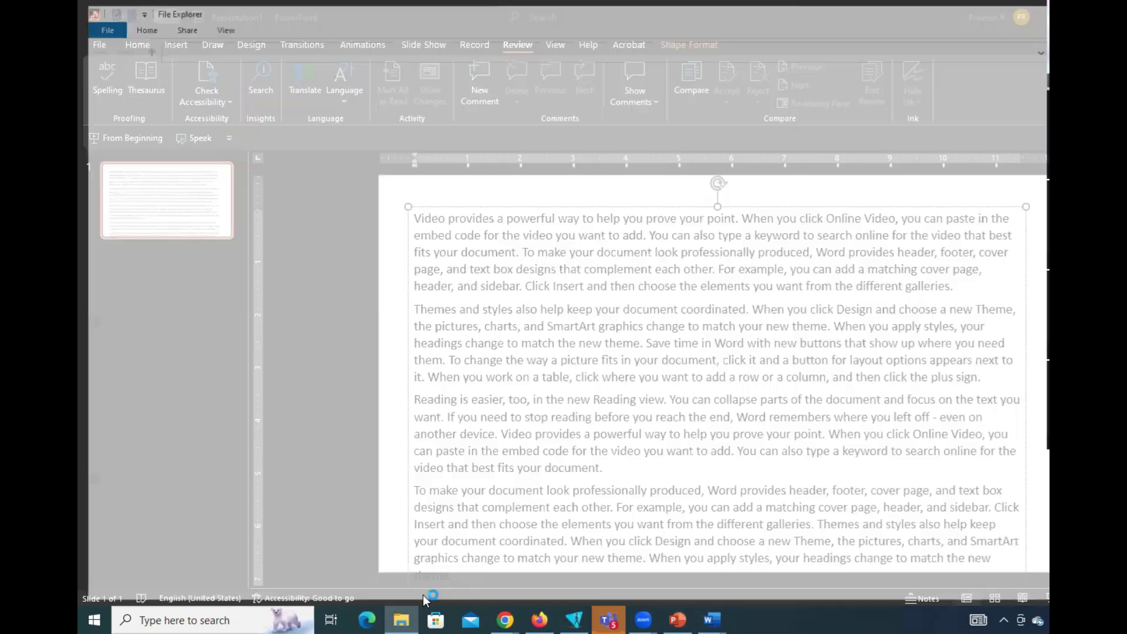
left_click(127, 456)
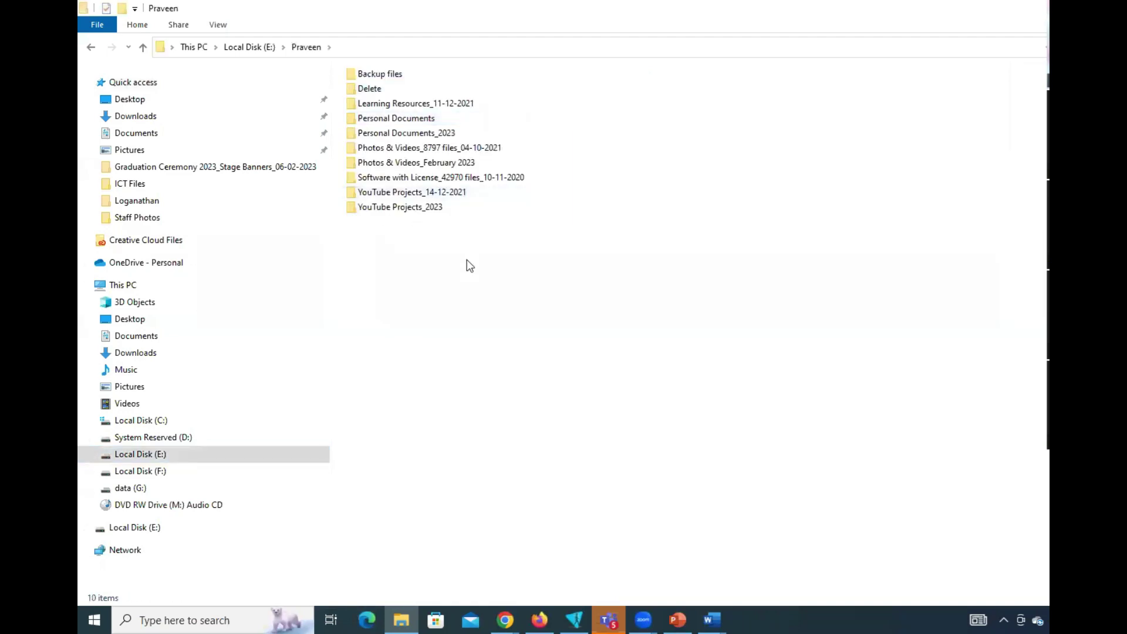
key("alt+Tab")
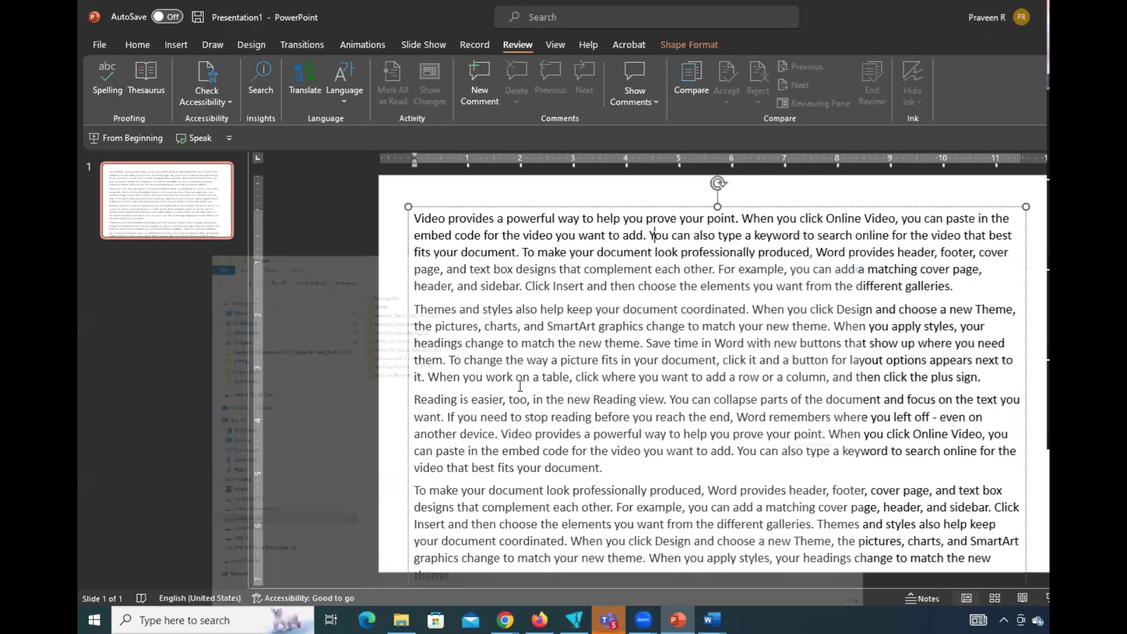
left_click(455, 236)
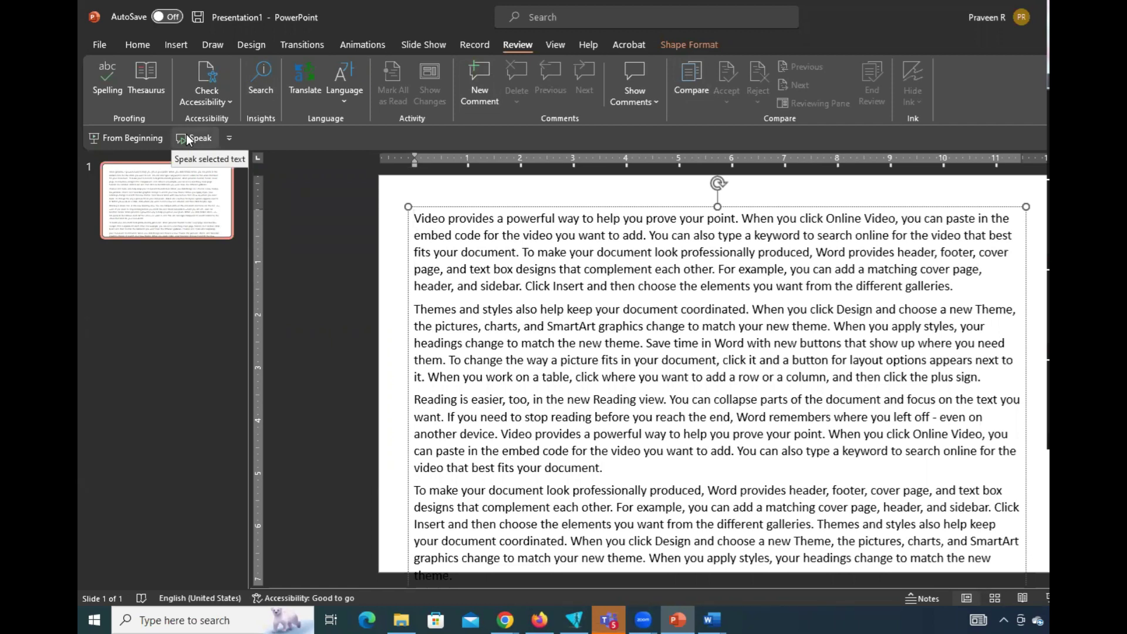
left_click(432, 207)
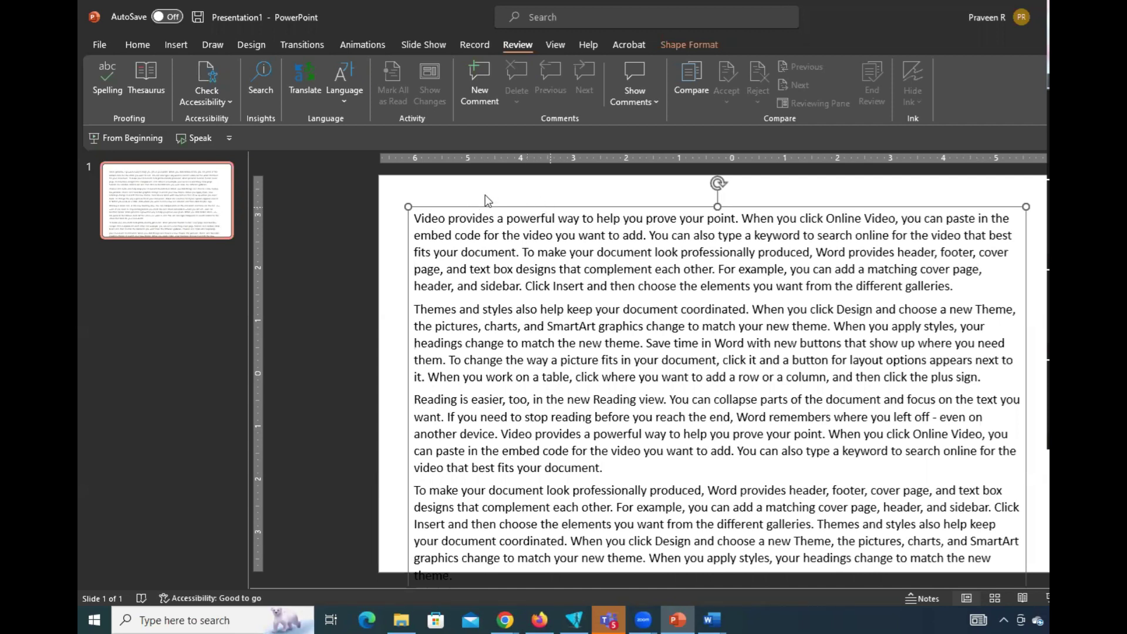
Reselect the slide's text box as a whole, then leave it deselected
left_click(476, 192)
left_click(476, 227)
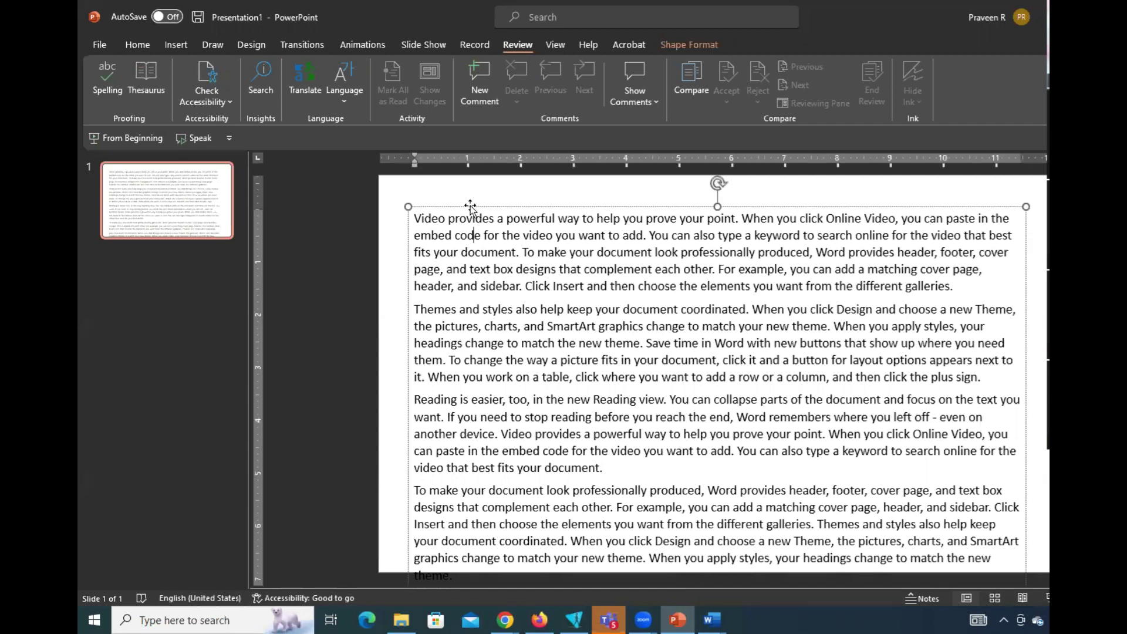
left_click(472, 206)
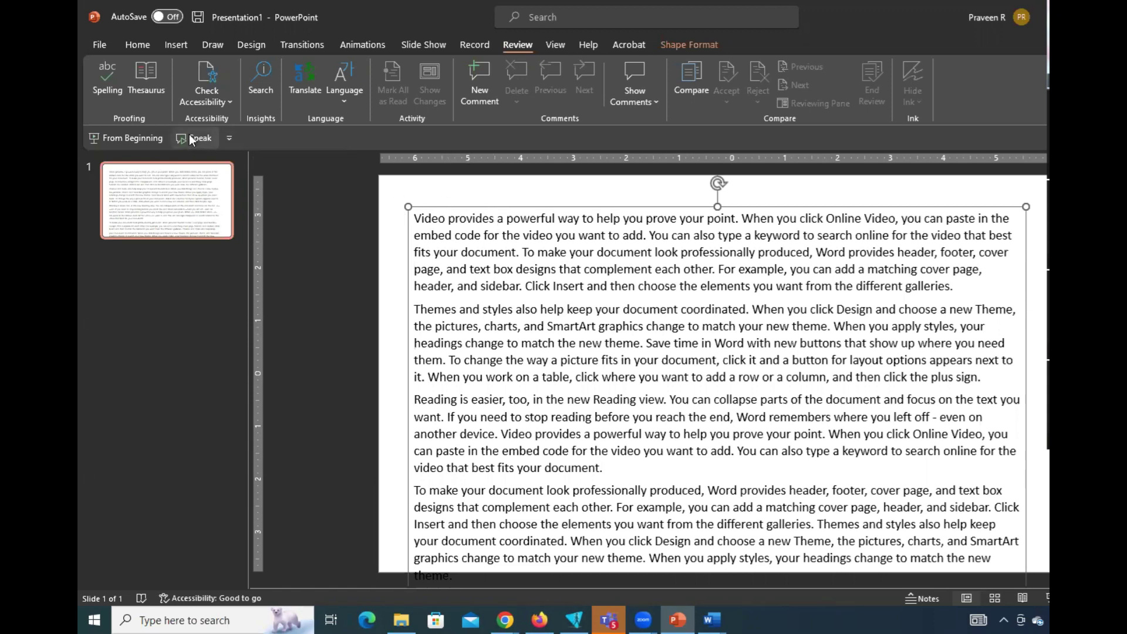
left_click(434, 176)
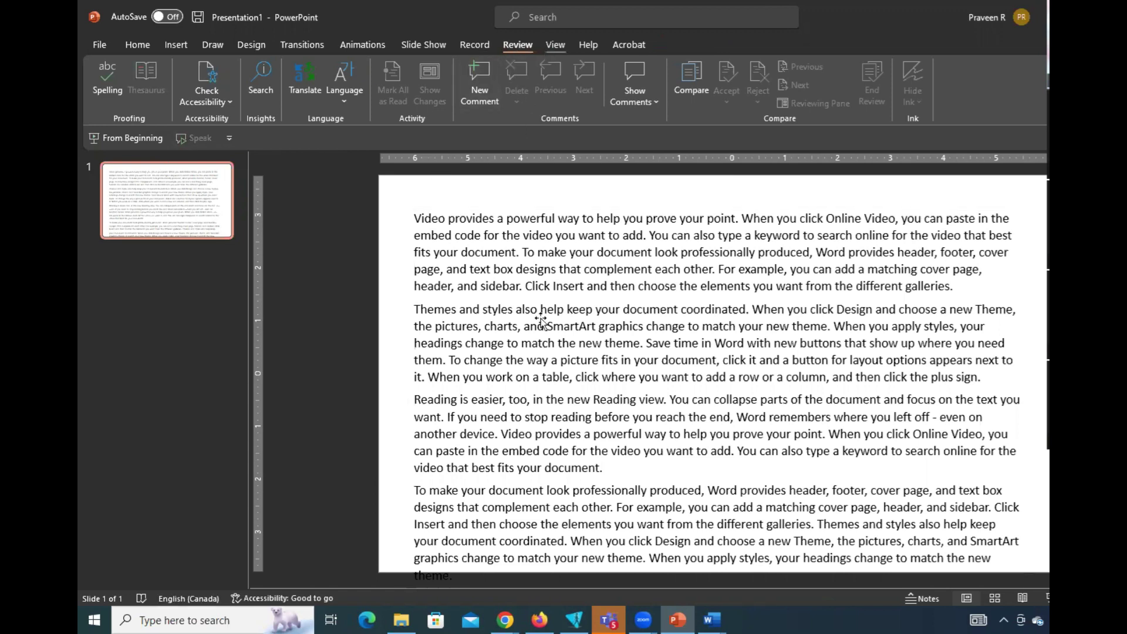
Switch to Document2 in Word, clear the highlight on its text and bring up the Review tools
mouse_move(712, 619)
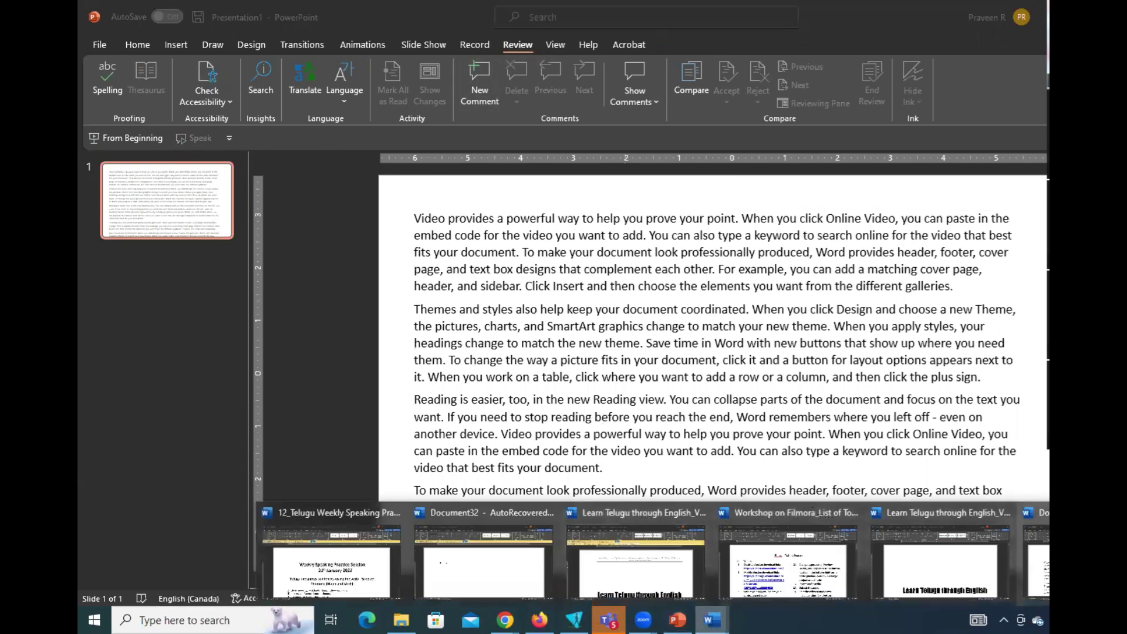
left_click(441, 572)
left_click(544, 305)
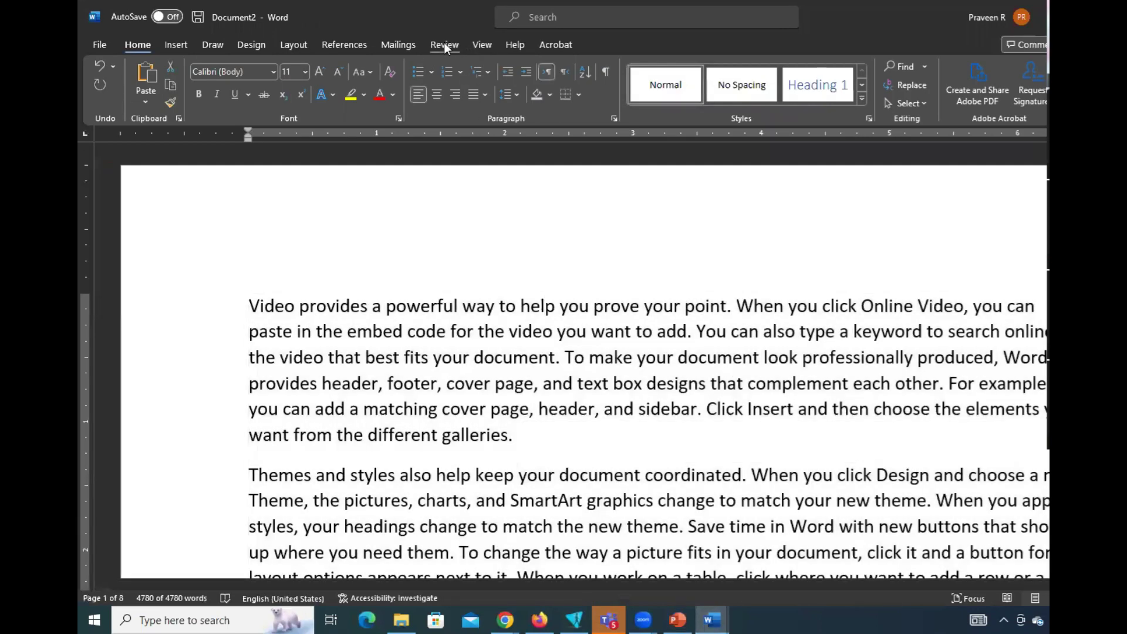
left_click(444, 45)
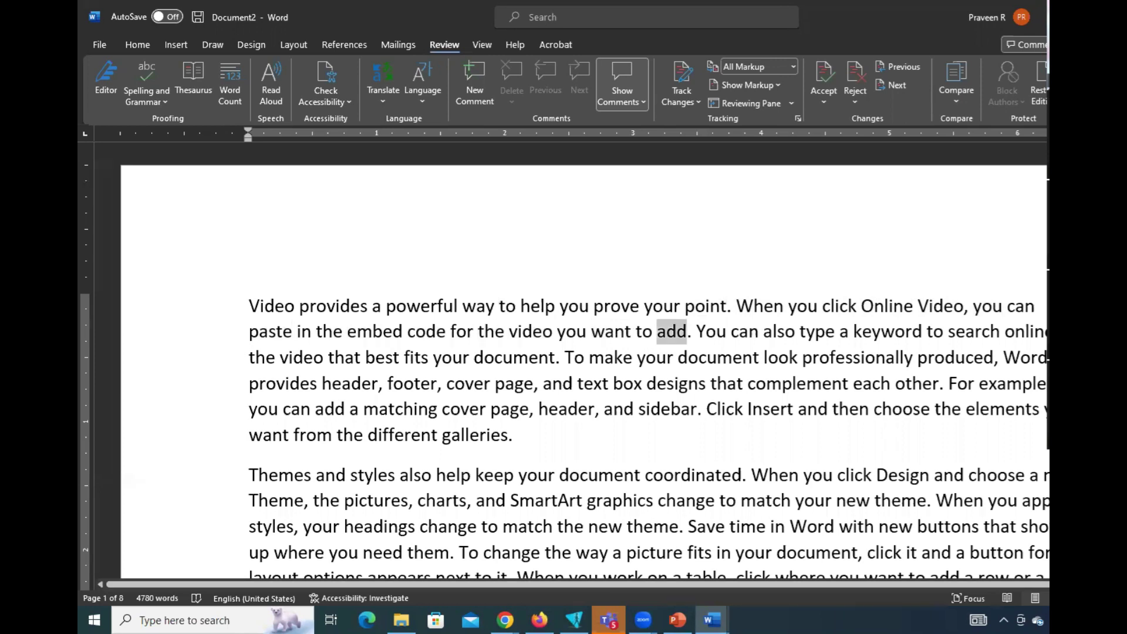
Stop Word reading Document2 aloud with Ctrl+Alt+Space
key("ctrl+alt+space")
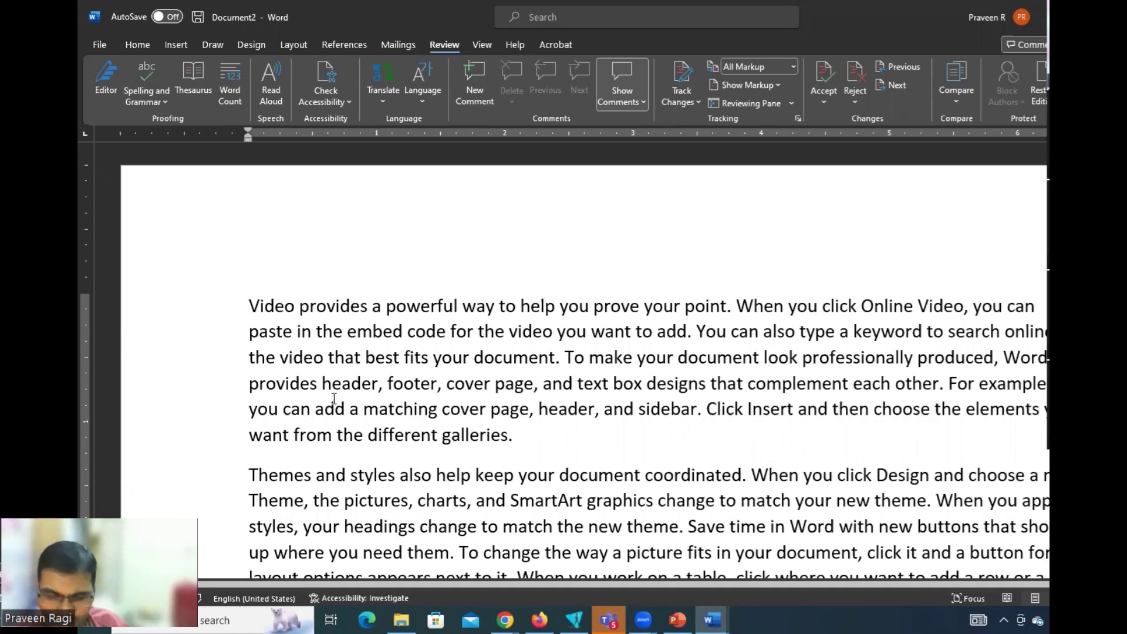
Place the insertion point at the very start of Document2, before 'Video'
left_click(333, 312)
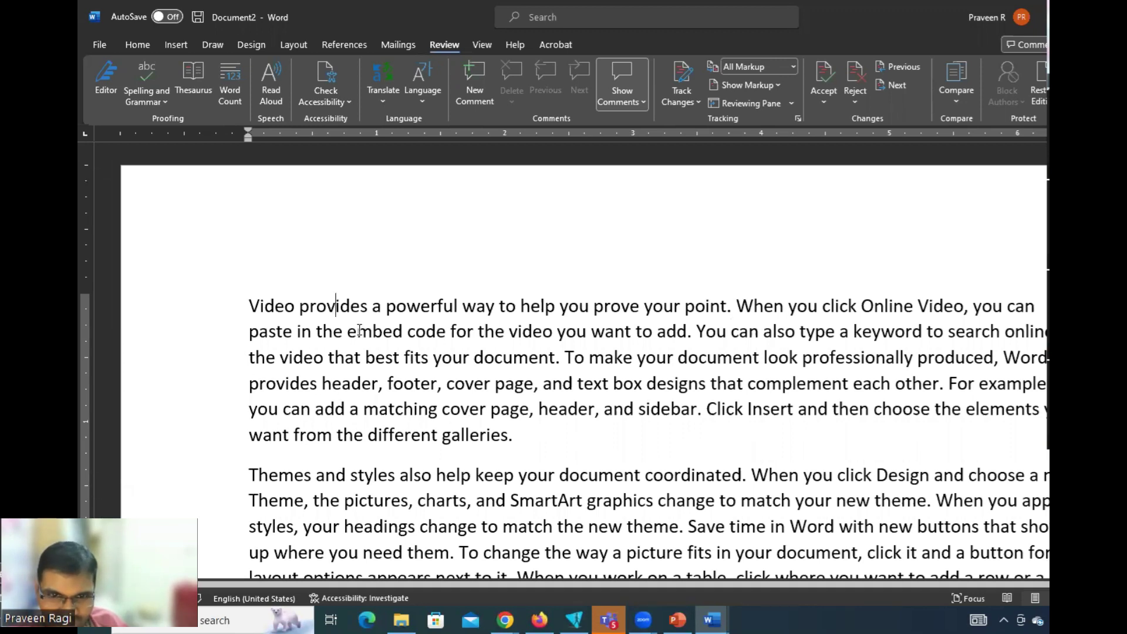
key("Left")
key("Left")
key("Left")
key("Left")
key("Left")
key("Left")
key("Left")
key("Left")
key("Left")
key("Left")
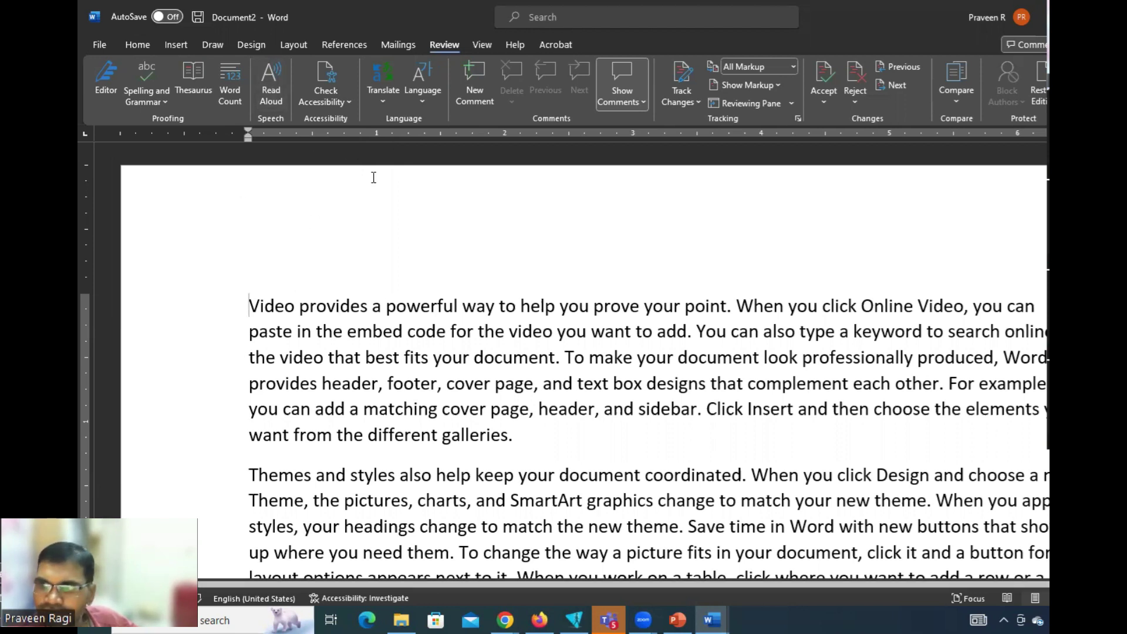
Read Document2 aloud from the start and delete the extra space between 'page,' and 'and' on line 4
key("ctrl+alt+space")
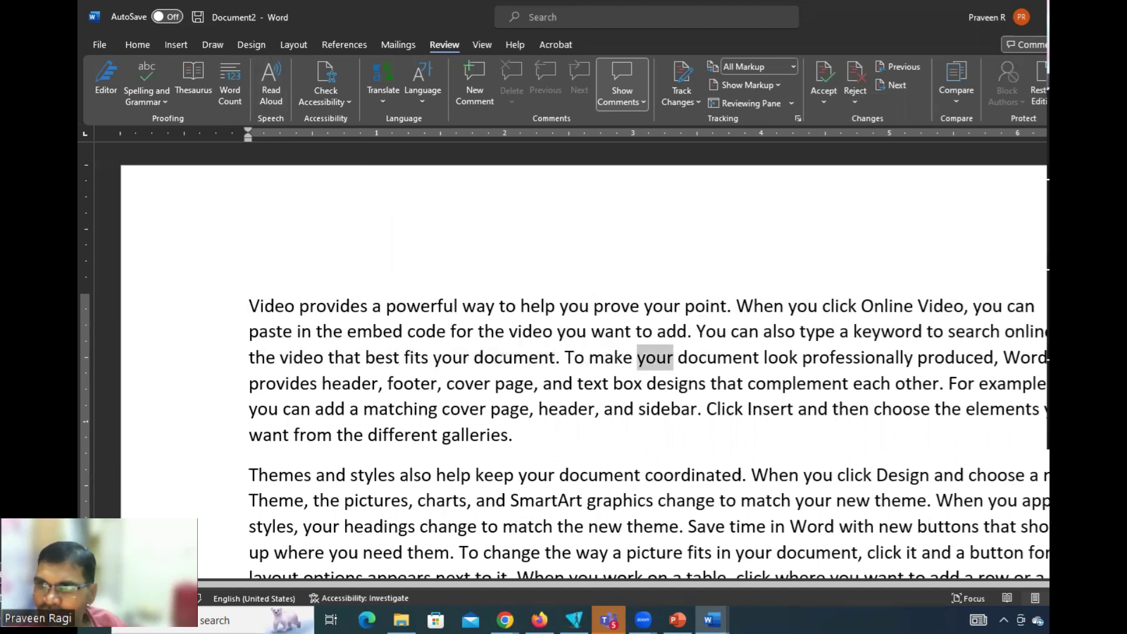
left_click(552, 383)
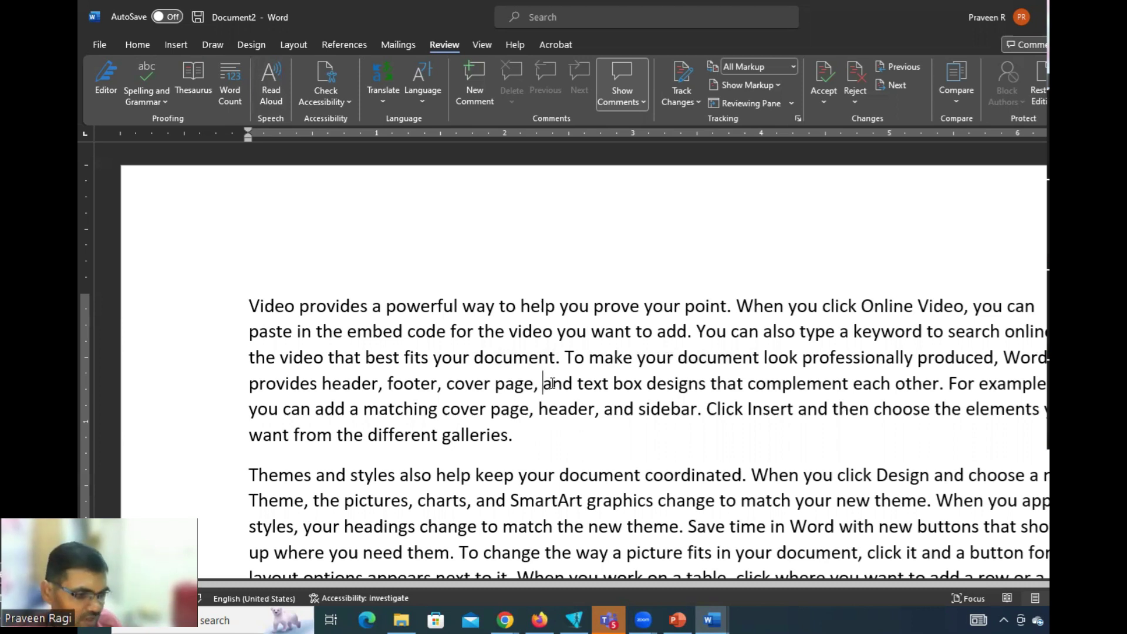
key("BackSpace")
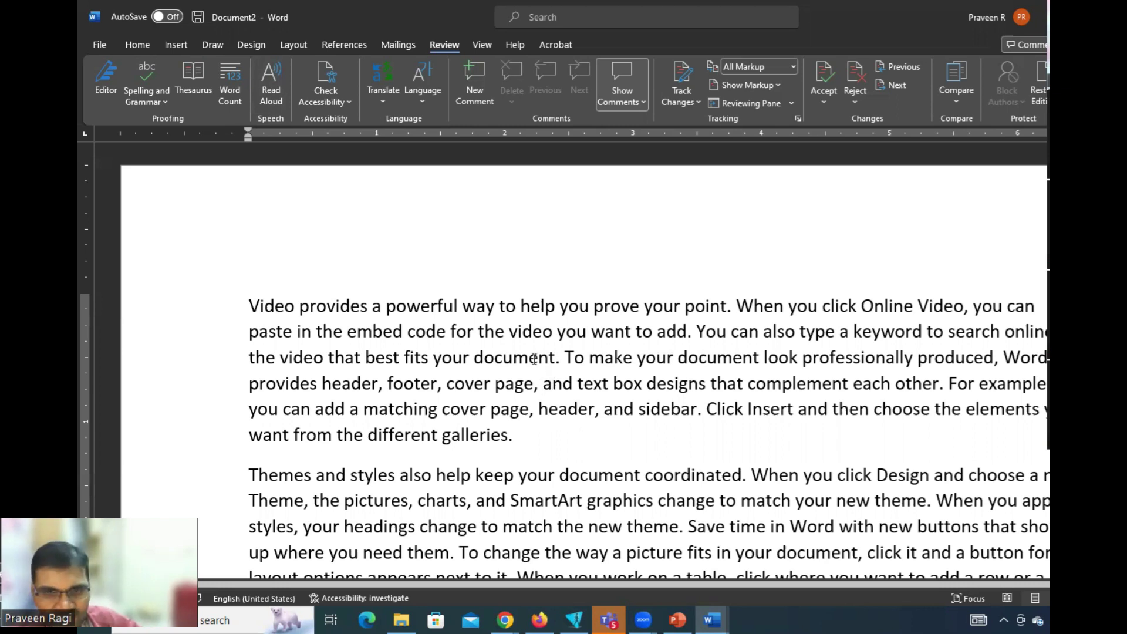
left_click(506, 384)
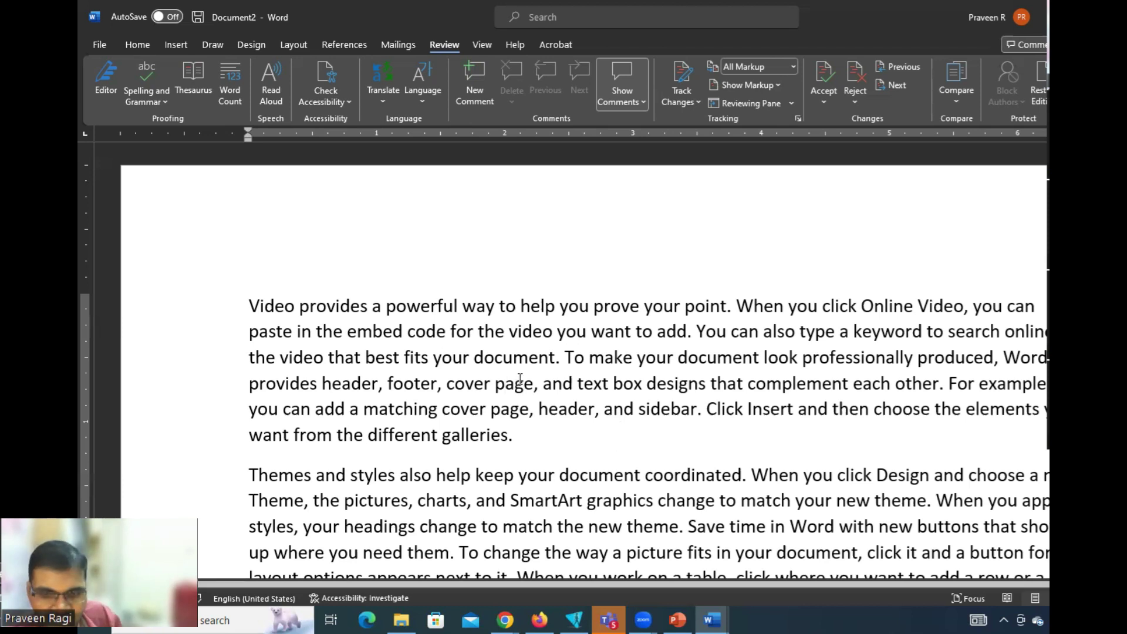
key("alt+Tab")
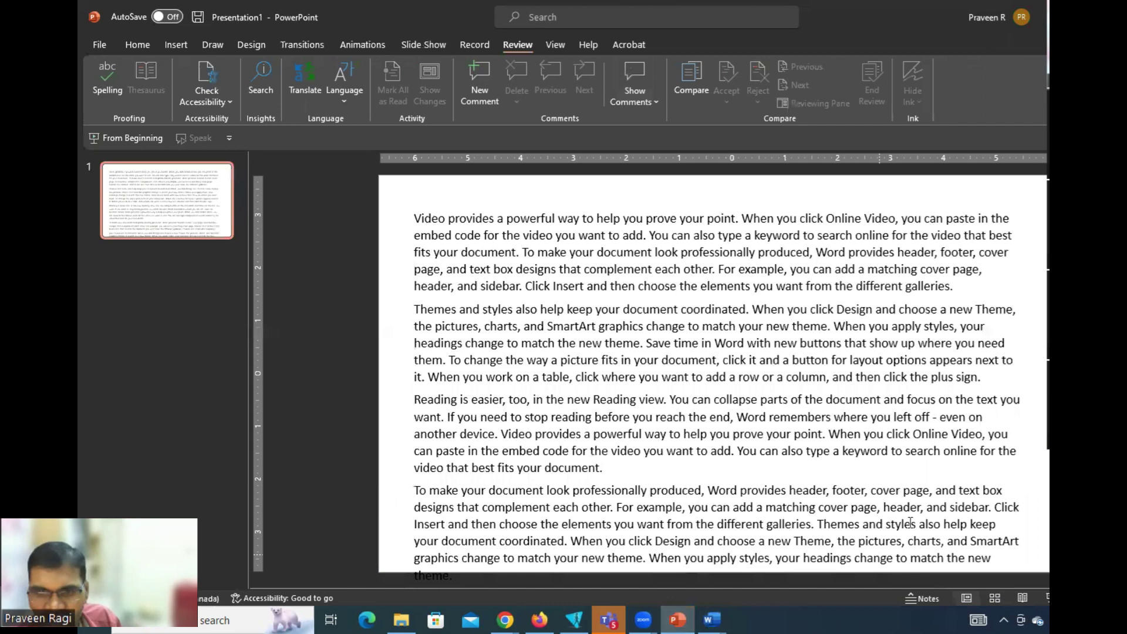
left_click(557, 344)
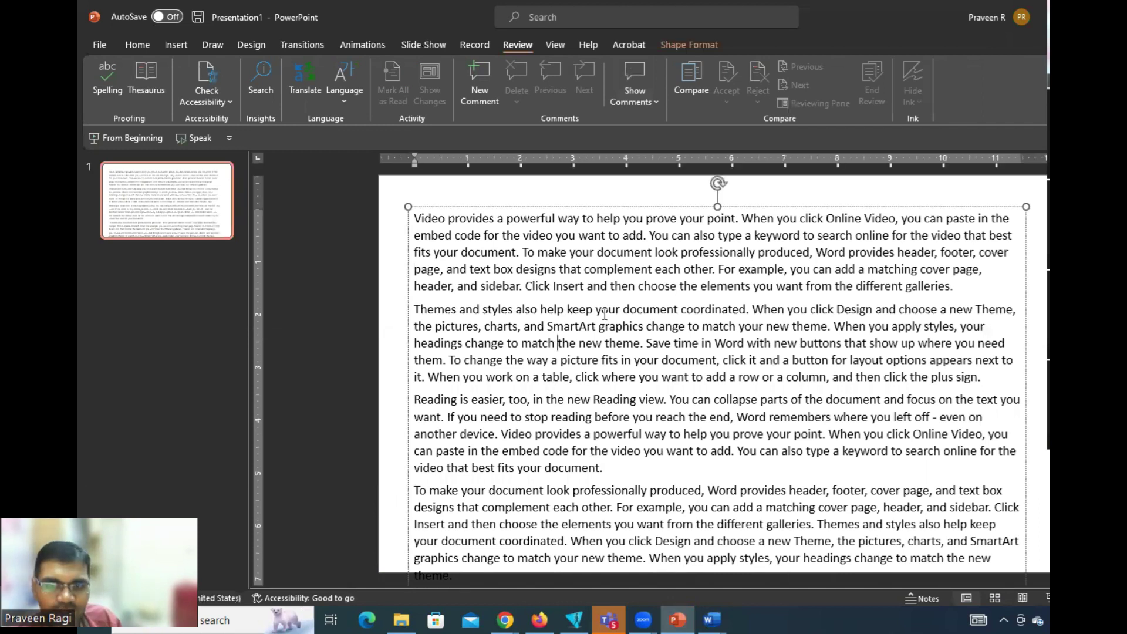
left_click(382, 268)
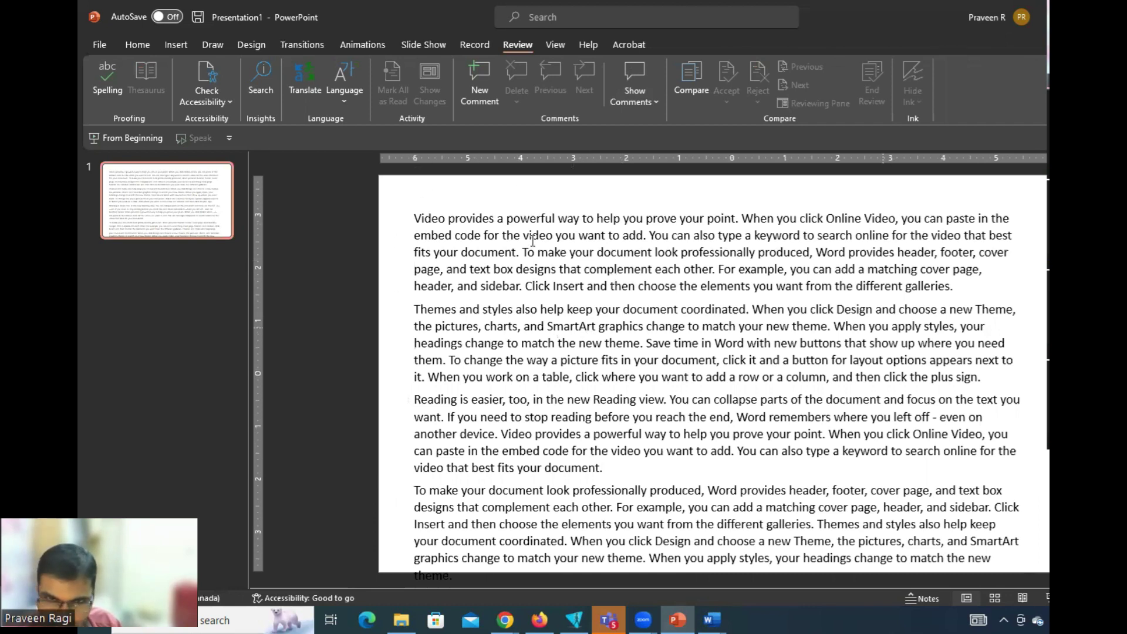
left_click_drag(415, 218, 495, 218)
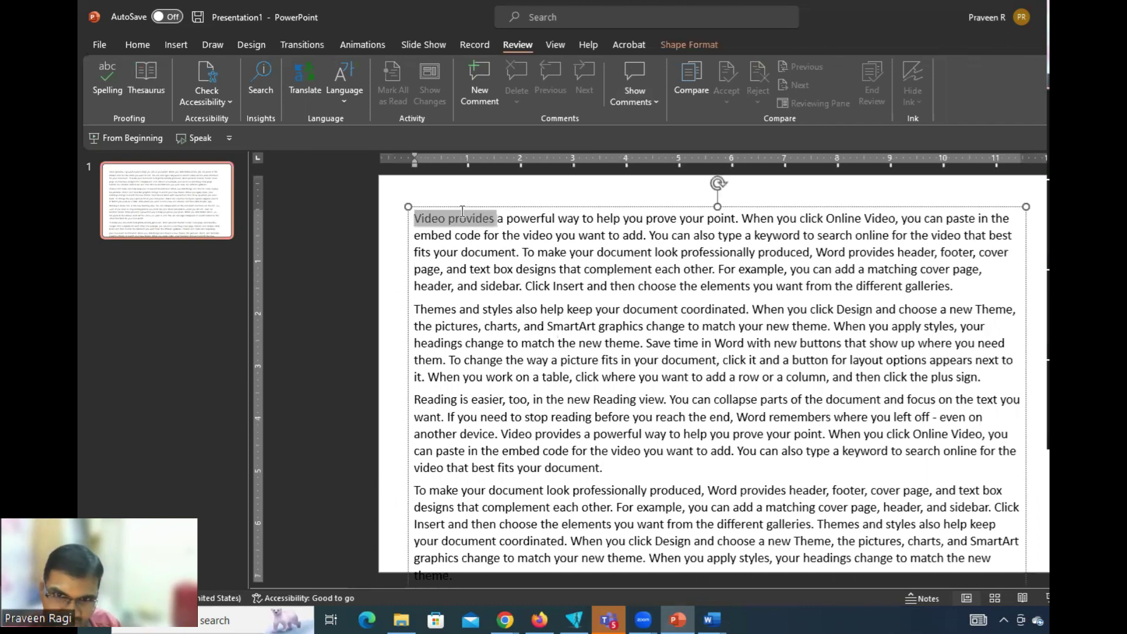
left_click(377, 253)
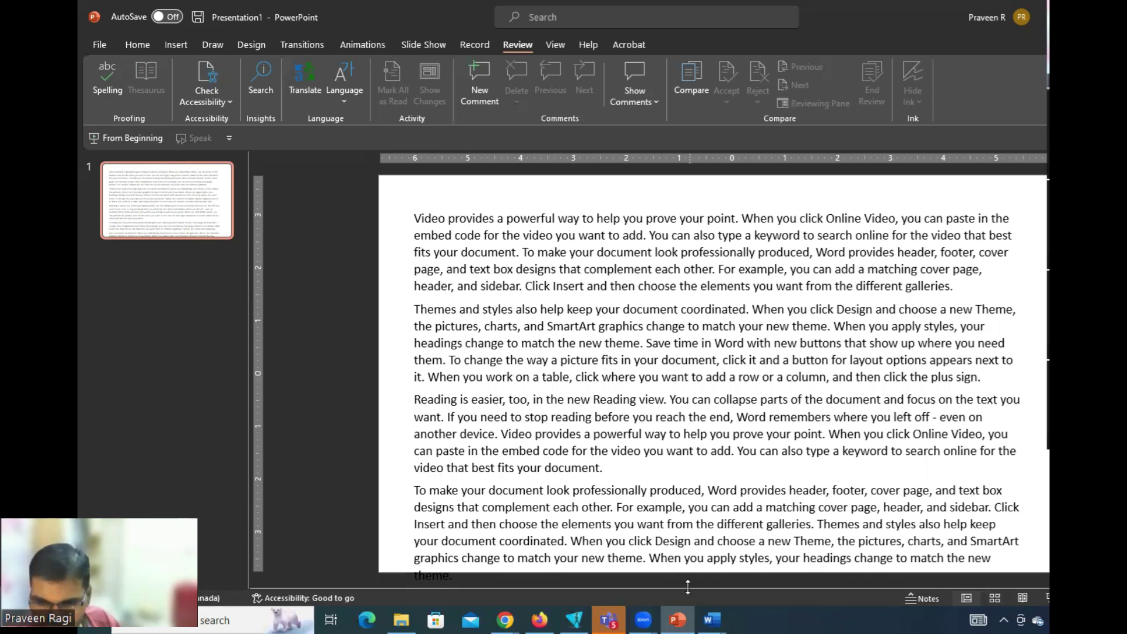
Switch between Document2 in Word and the PowerPoint slide twice to compare their text
left_click(711, 619)
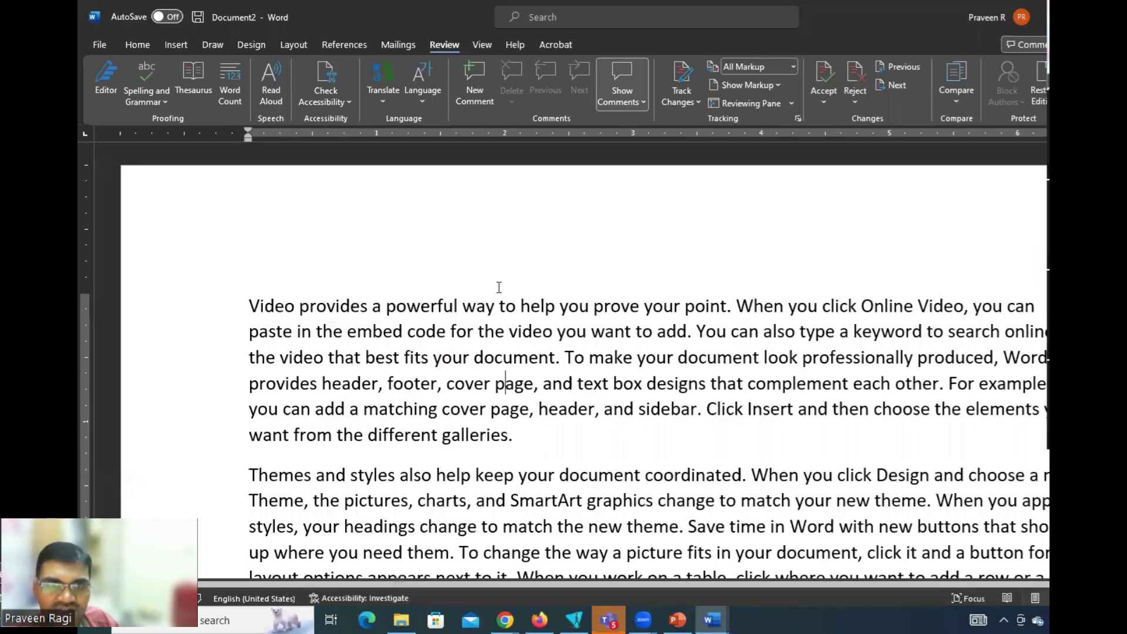
key("alt+Tab")
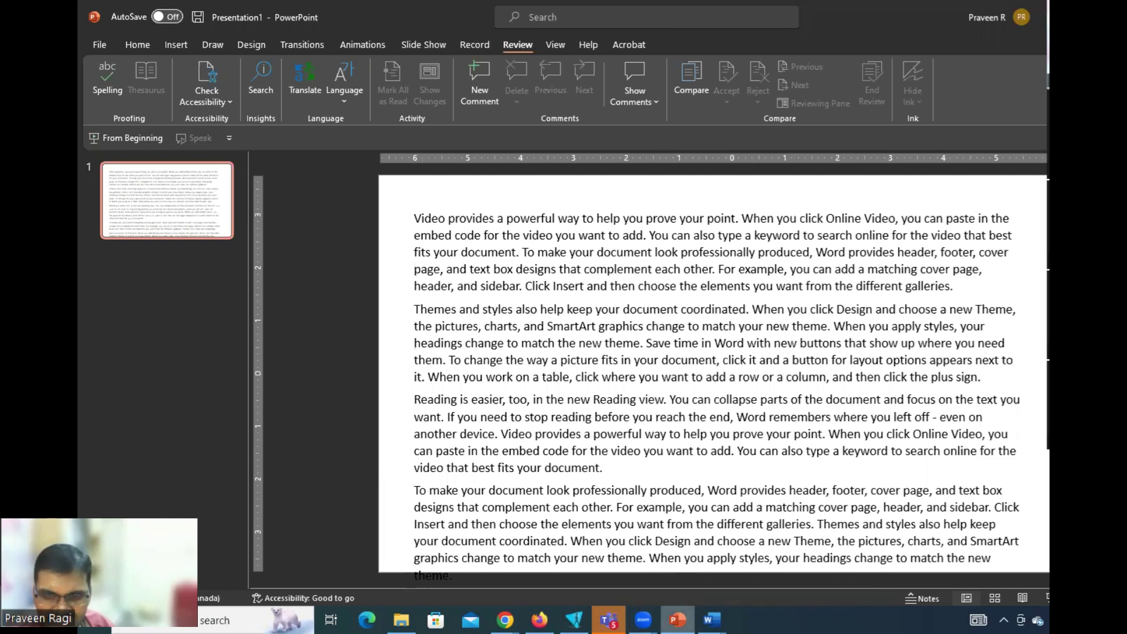
left_click(716, 568)
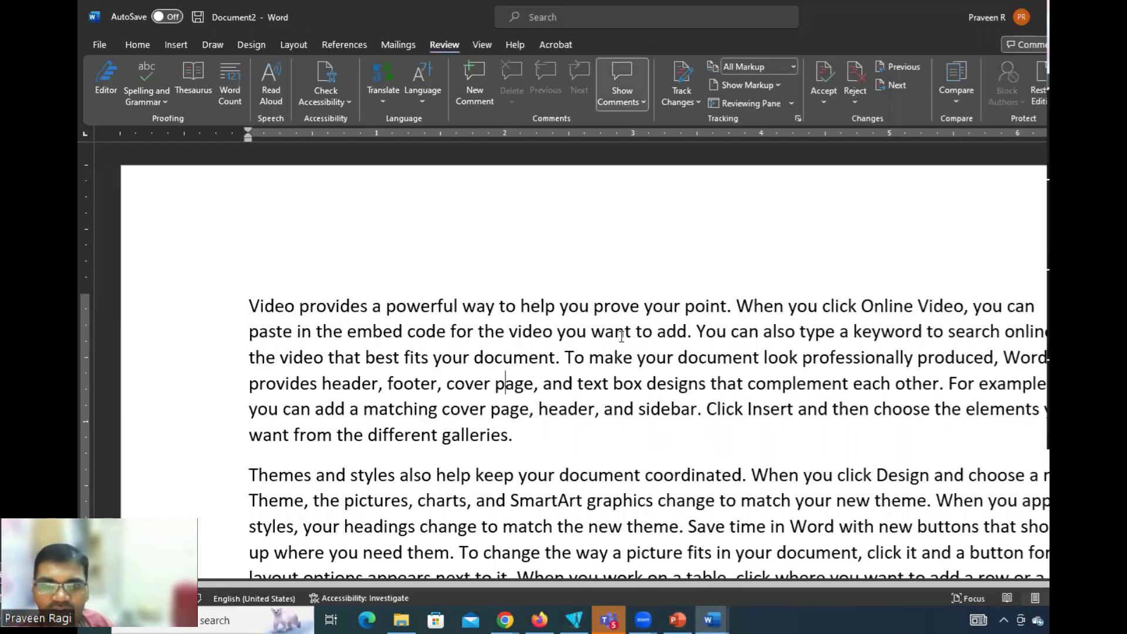
key("alt+Tab")
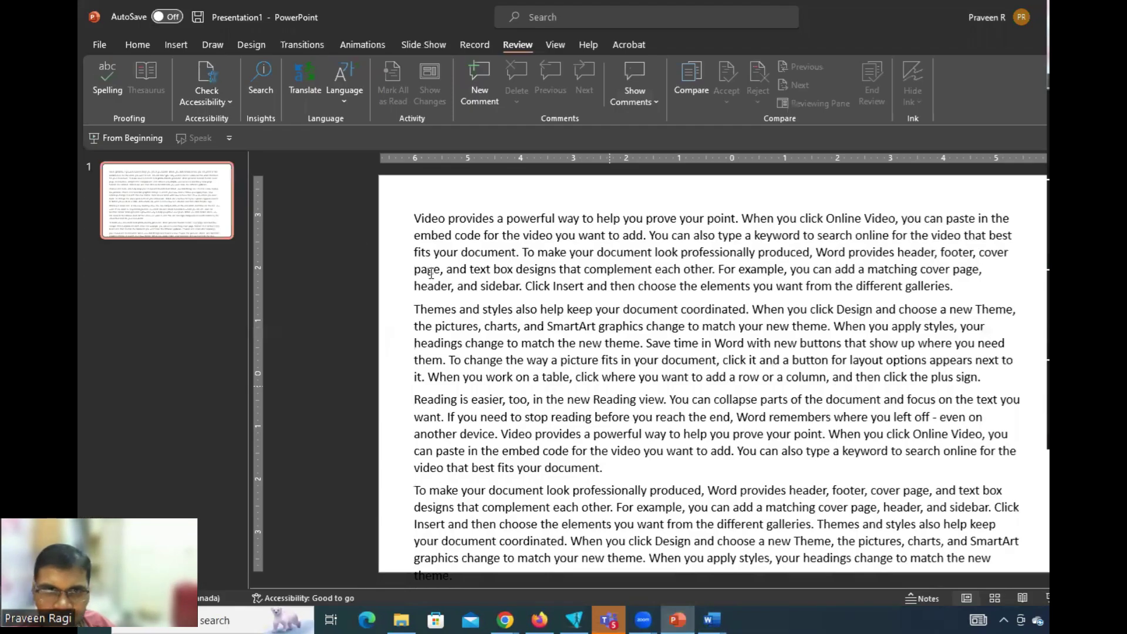
Create a new presentation from the Outdoors template
left_click(99, 45)
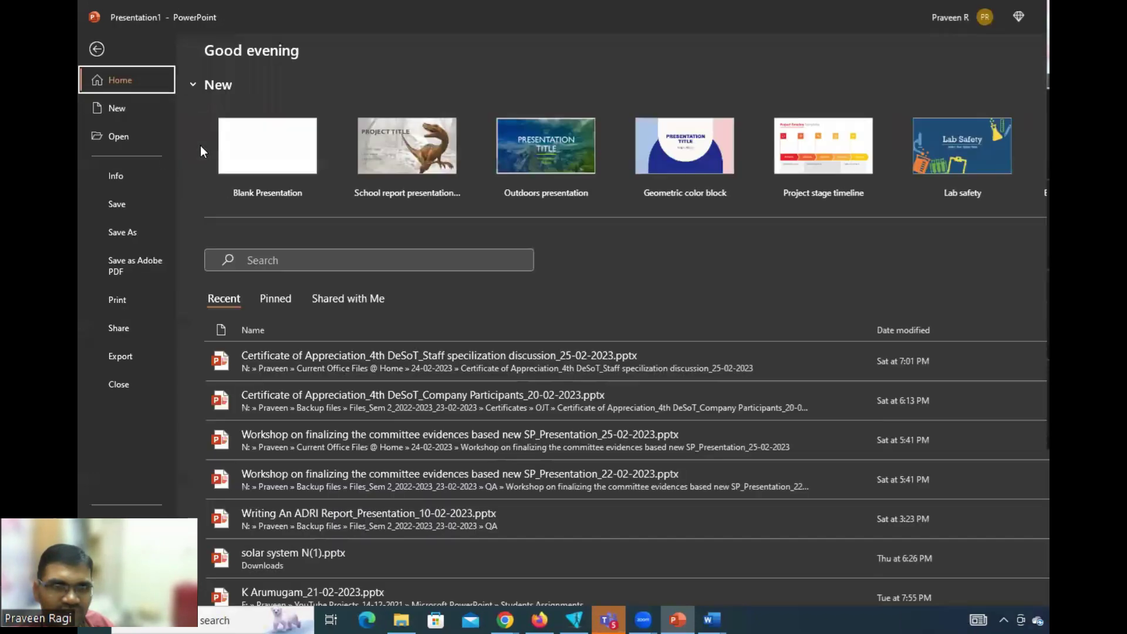
left_click(549, 143)
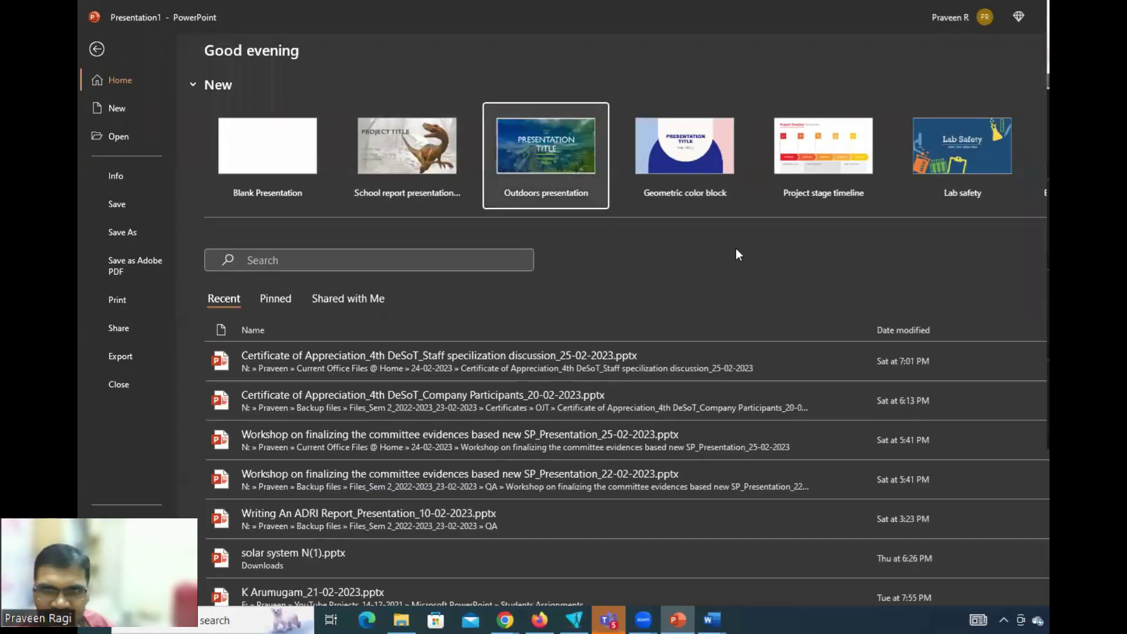
left_click(737, 241)
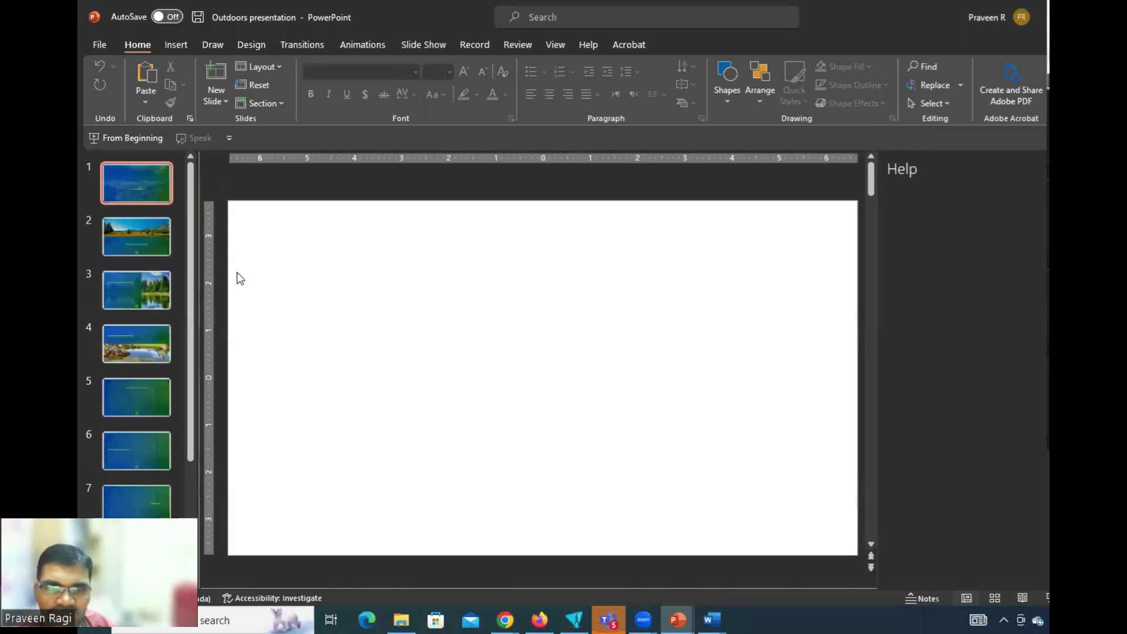
Look through slides 3 to 6 and scroll on to slide 8, the Big Image Slide
left_click(129, 291)
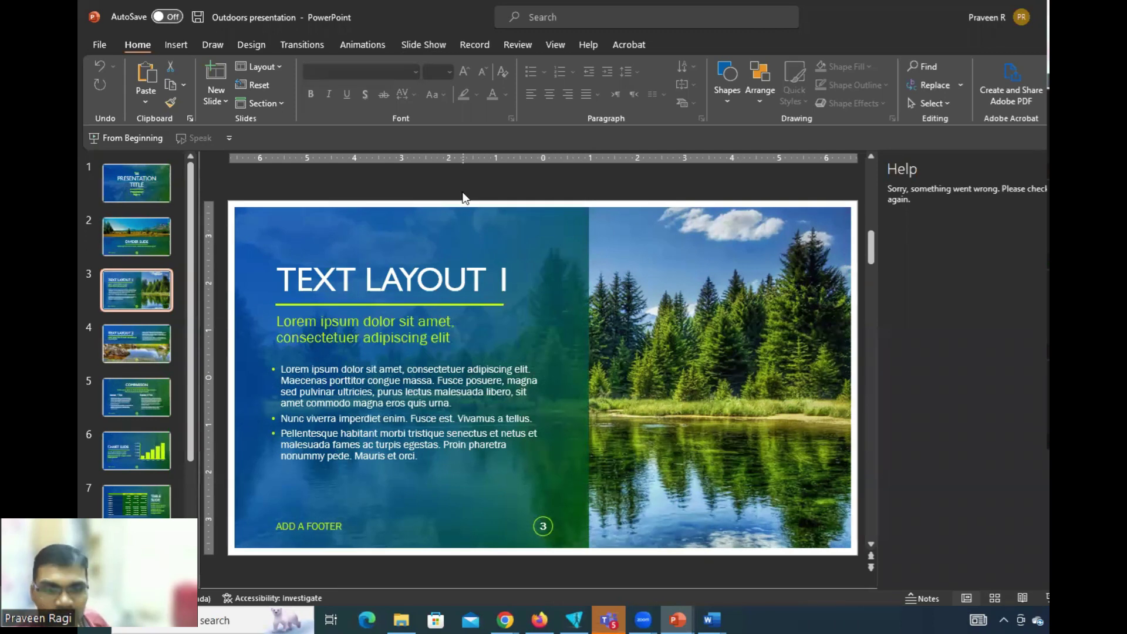
left_click(133, 351)
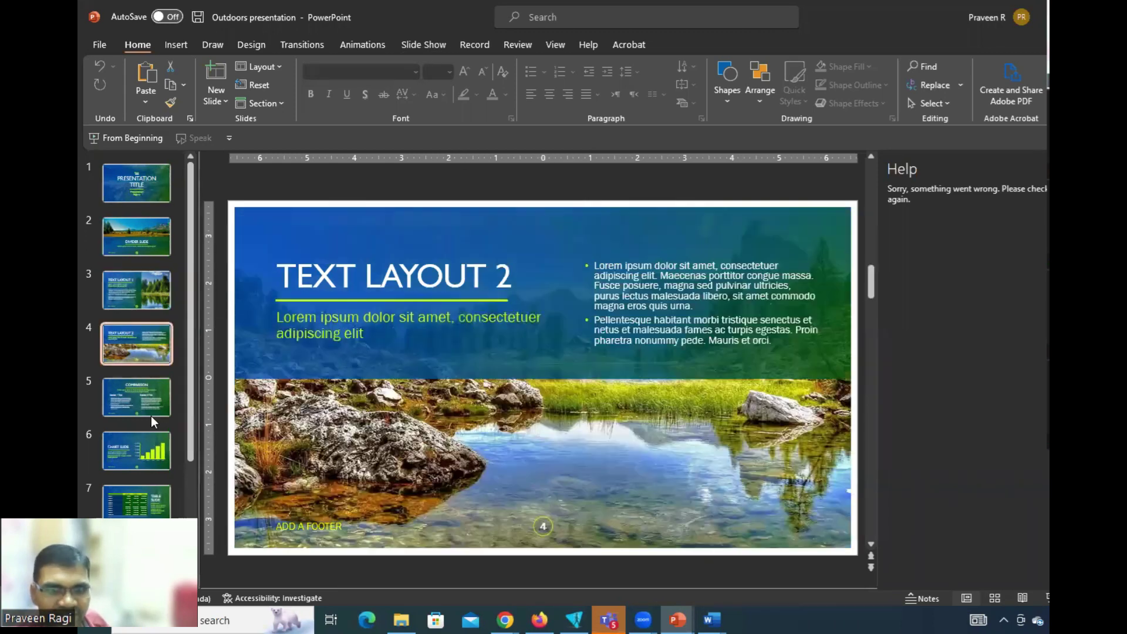
left_click(134, 403)
left_click(132, 449)
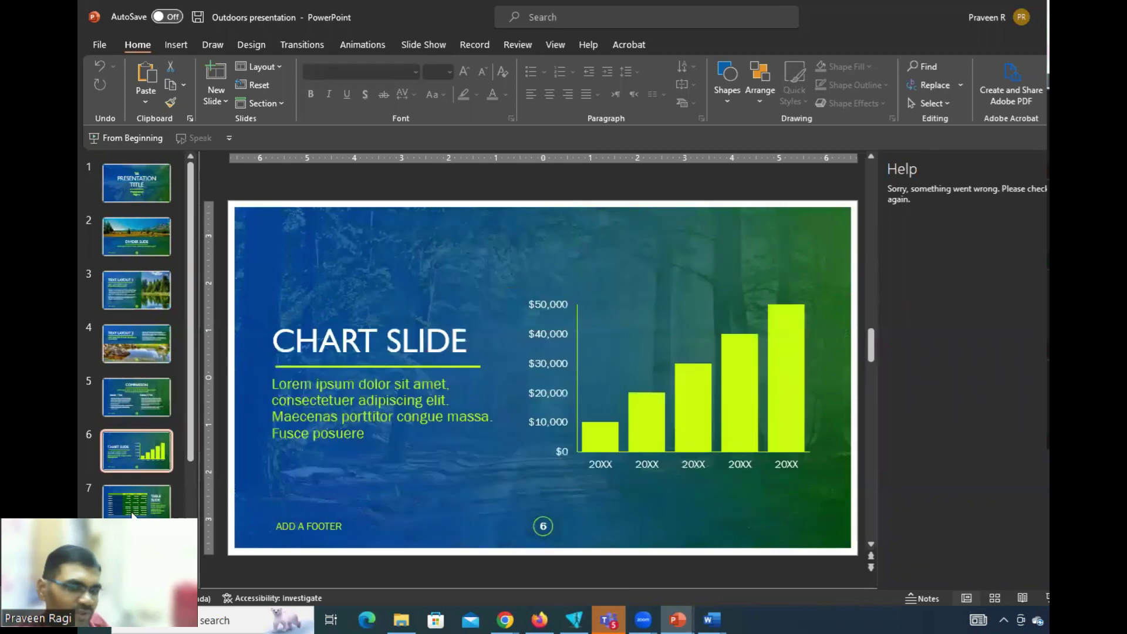
scroll(359, 448, "down", 2)
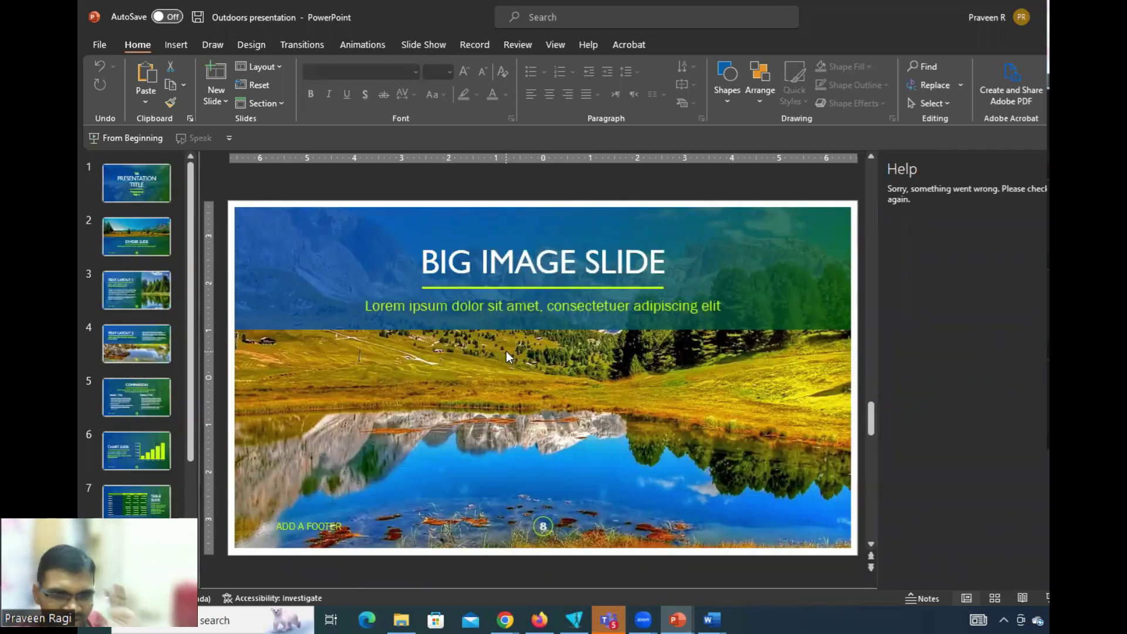
left_click(416, 43)
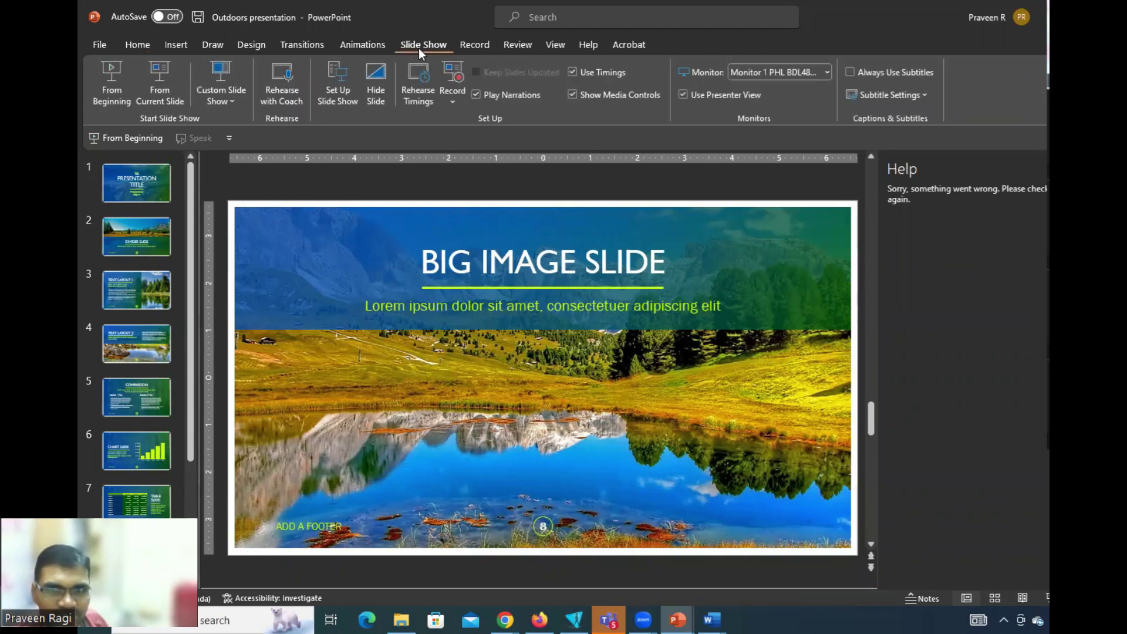
Record a 36-second narration over slides 9 to 11, then stop and return to editing
left_click(451, 106)
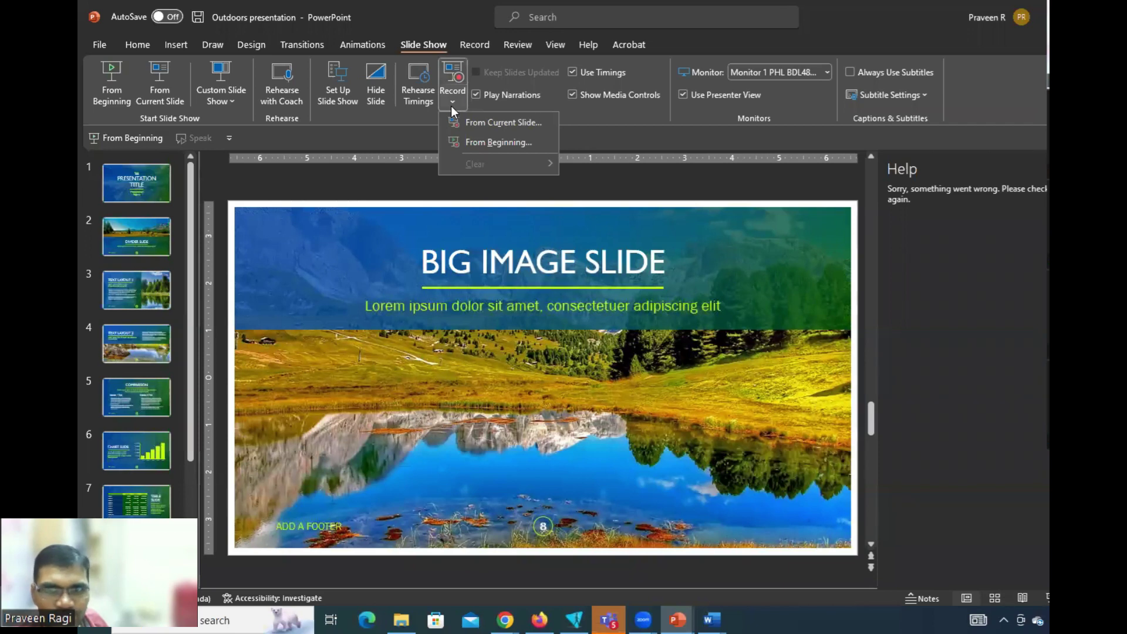
left_click(484, 126)
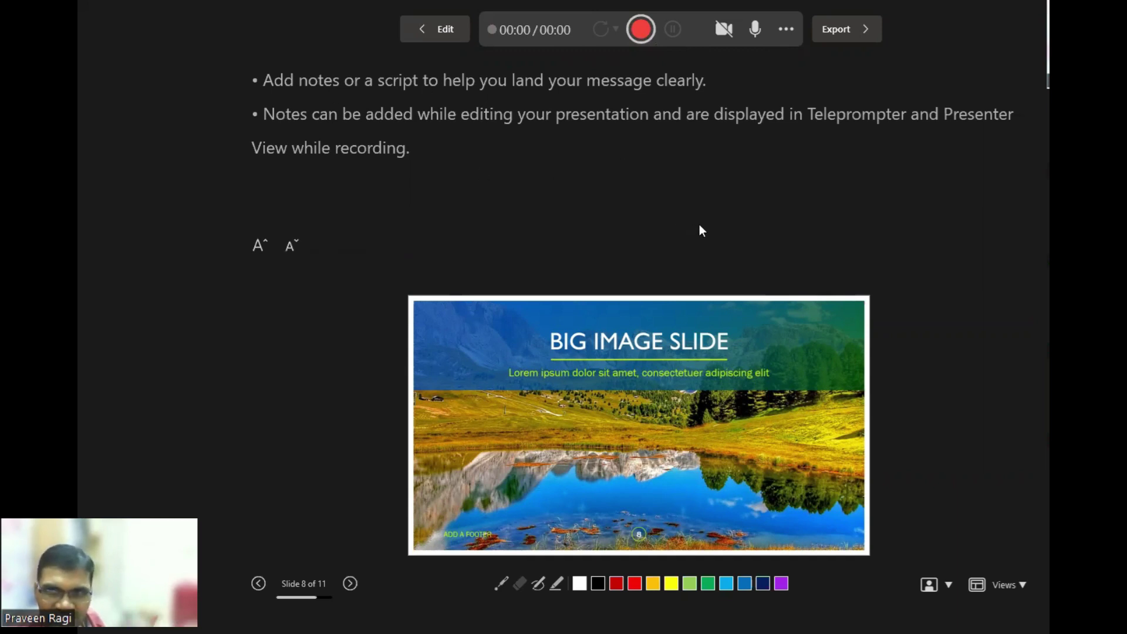
left_click(349, 584)
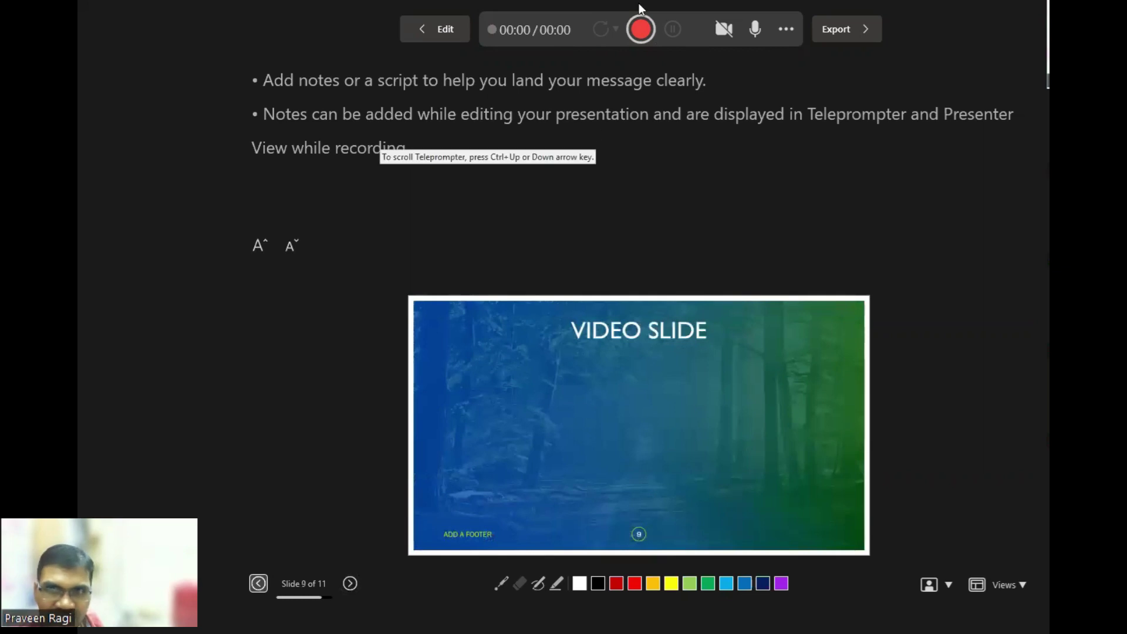
left_click(641, 30)
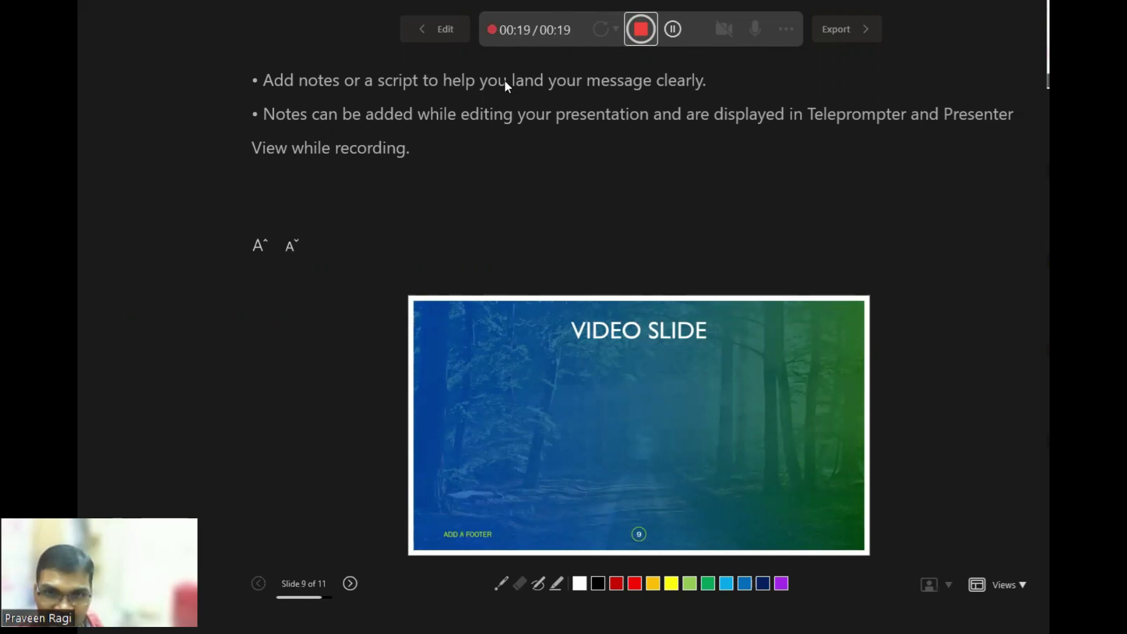
left_click(350, 583)
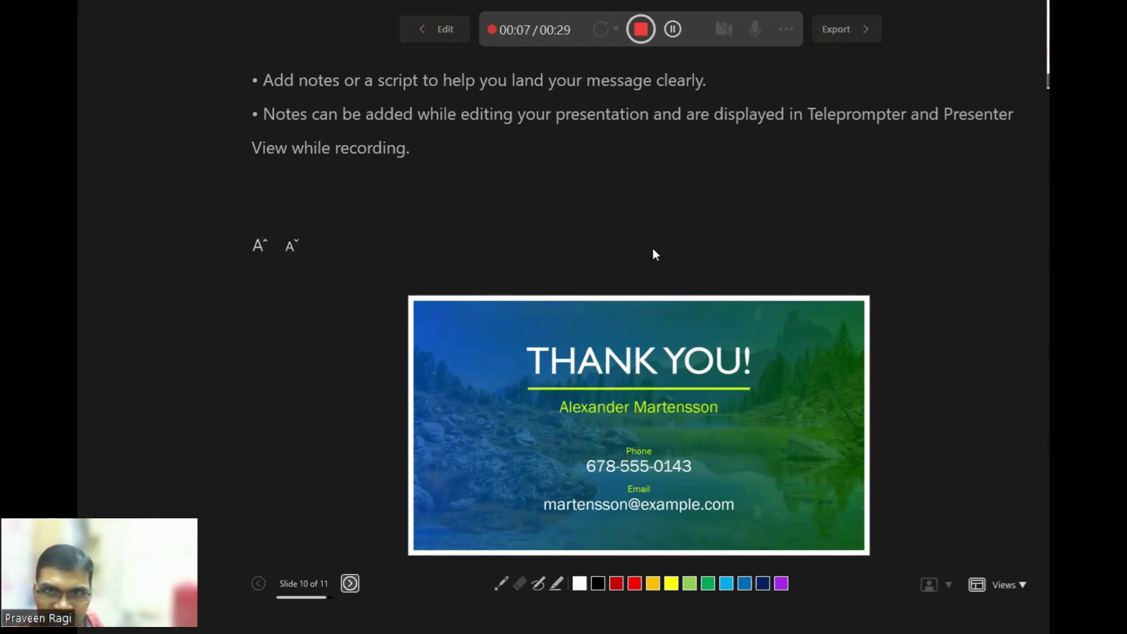
left_click(349, 581)
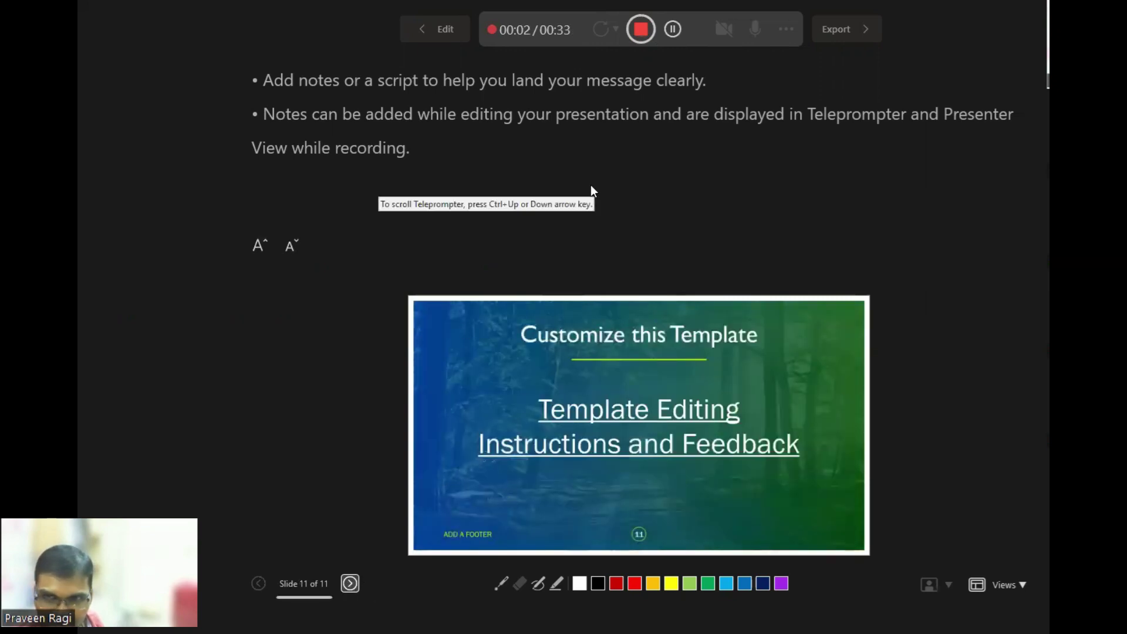
left_click(642, 36)
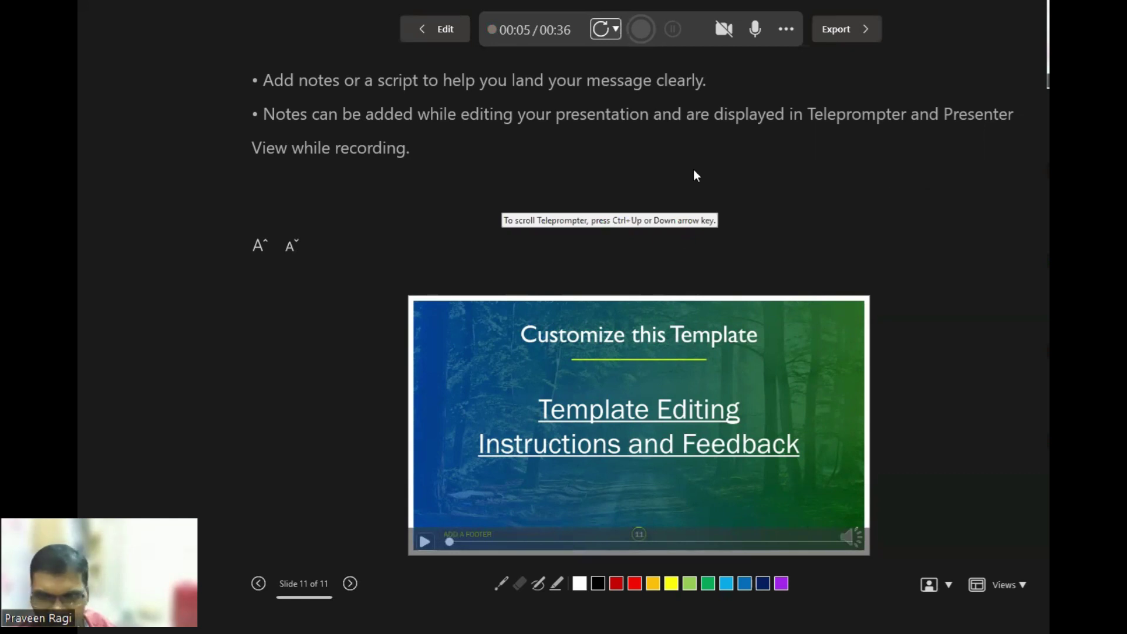
key("Escape")
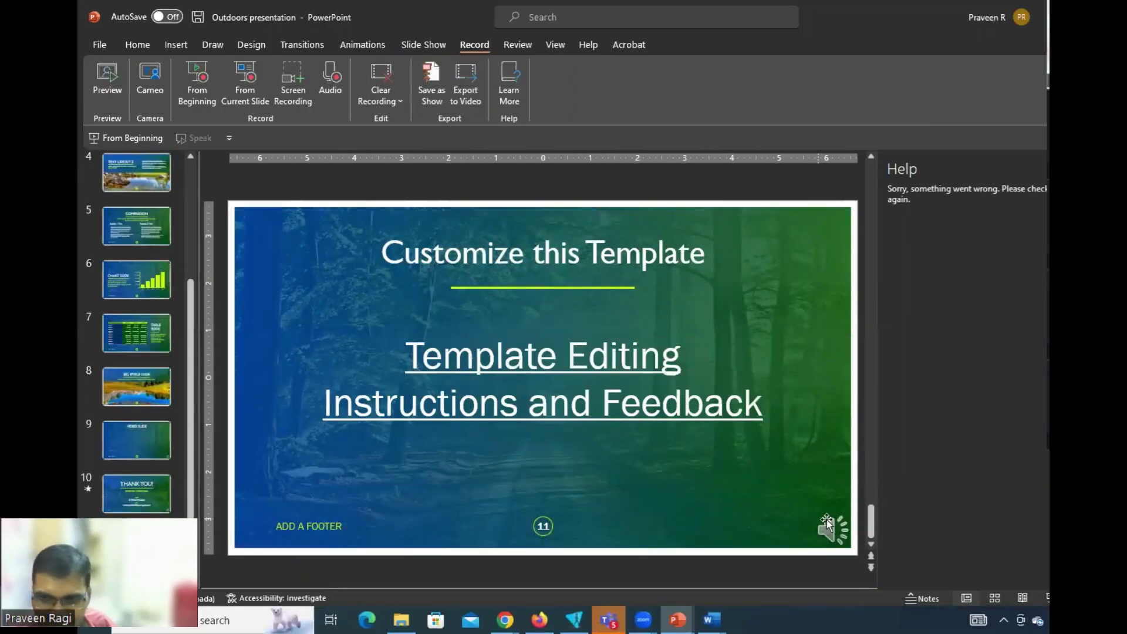
Move slide 11's sound icon up and left, then view slides 10, 9 and 8
left_click_drag(826, 520, 779, 496)
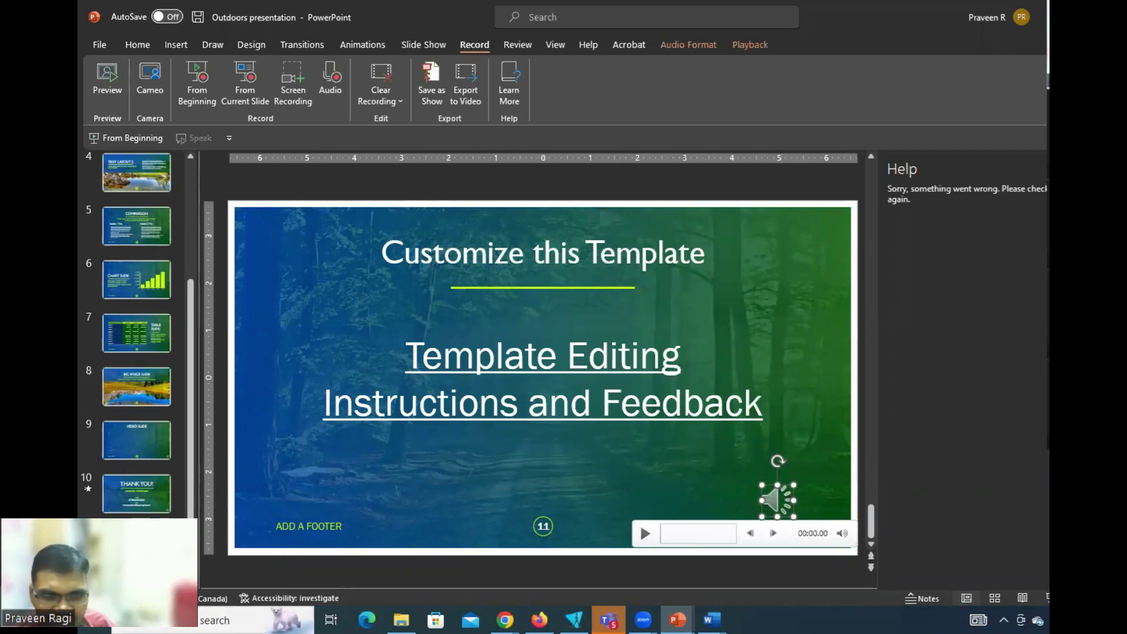
left_click(144, 499)
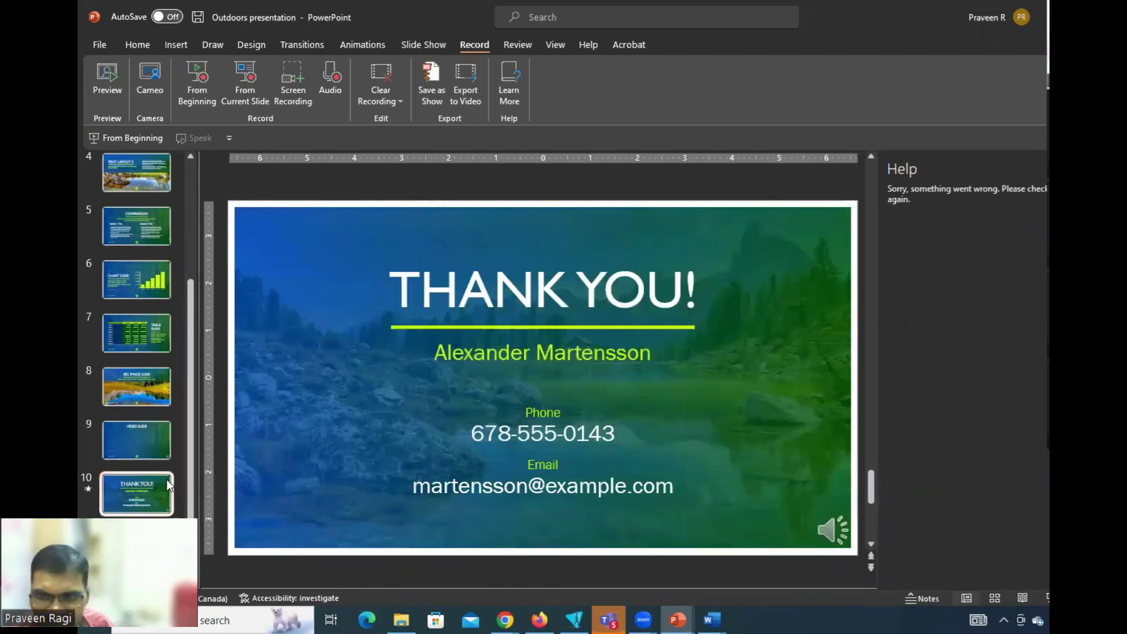
left_click(132, 427)
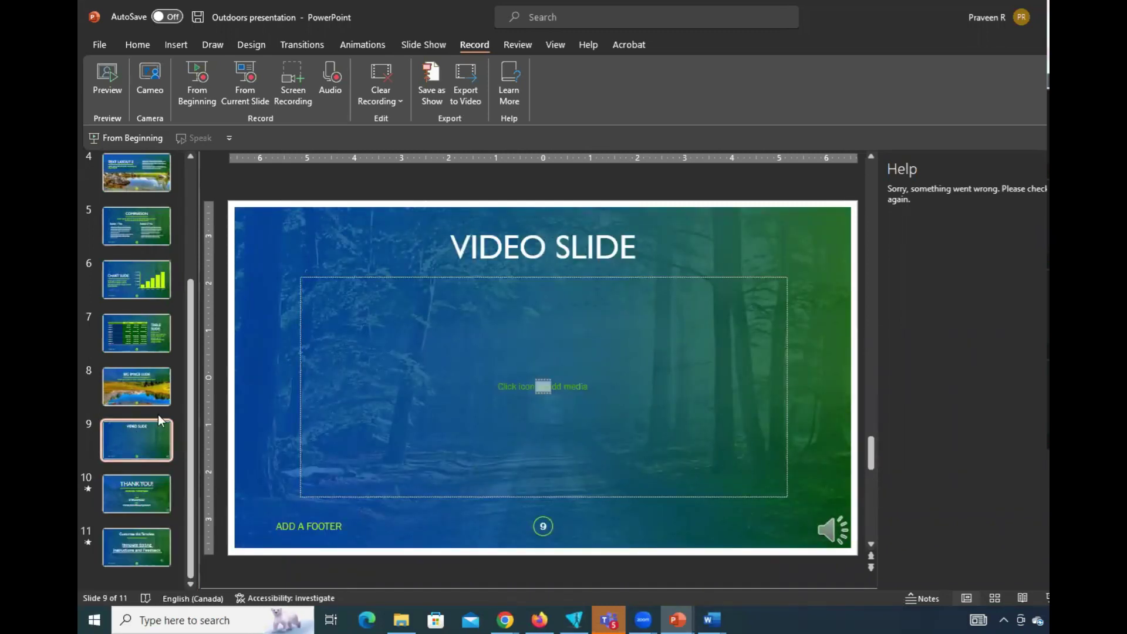
left_click(142, 397)
Step forward through slides 9 to 11, then back through 10, 9 and 8 to slide 4, Text Layout 2
left_click(136, 443)
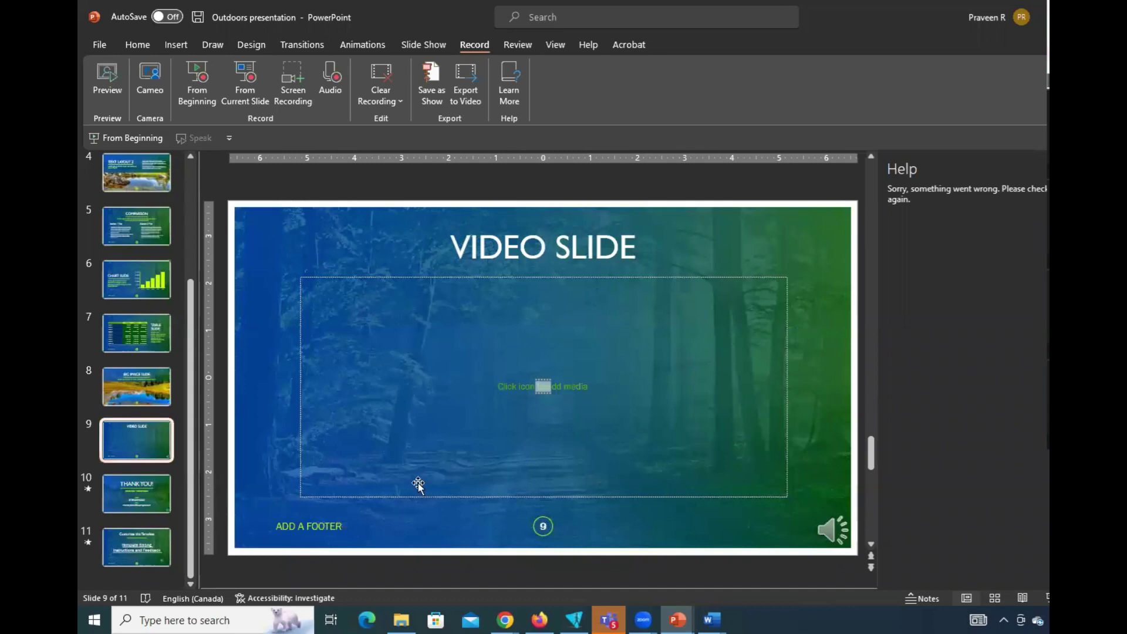
left_click(137, 510)
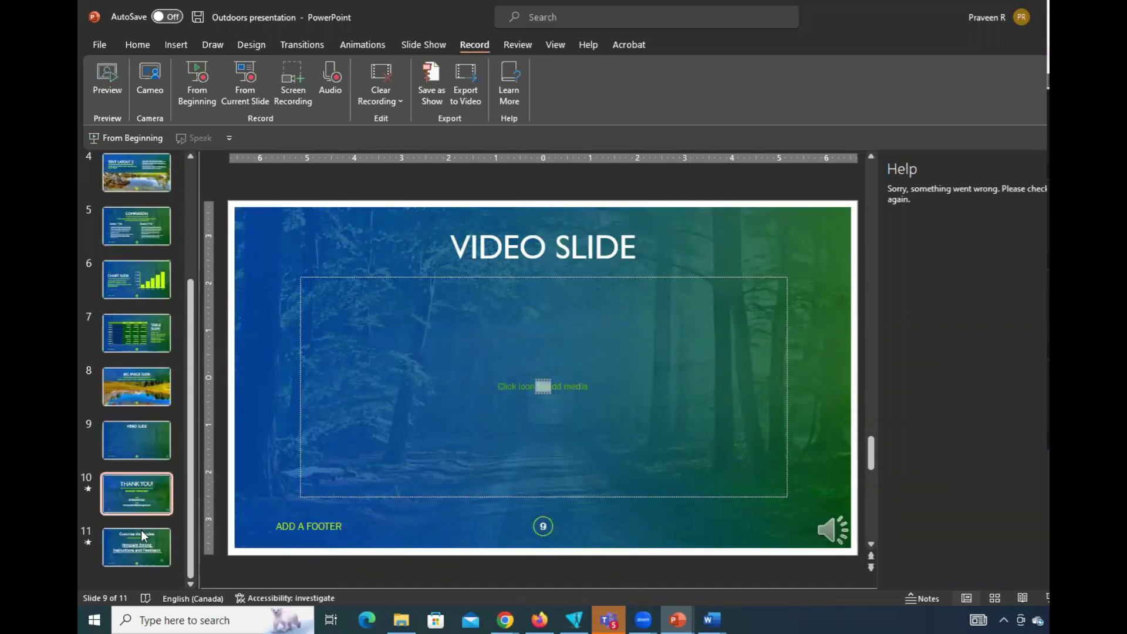
left_click(133, 542)
left_click(131, 504)
left_click(128, 445)
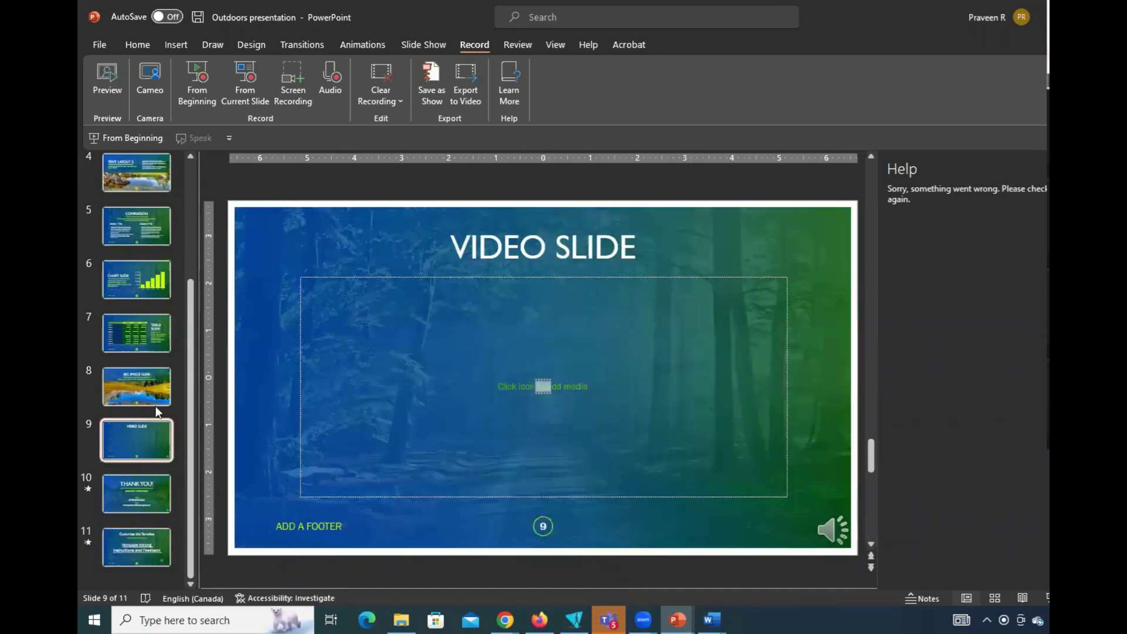
left_click(136, 376)
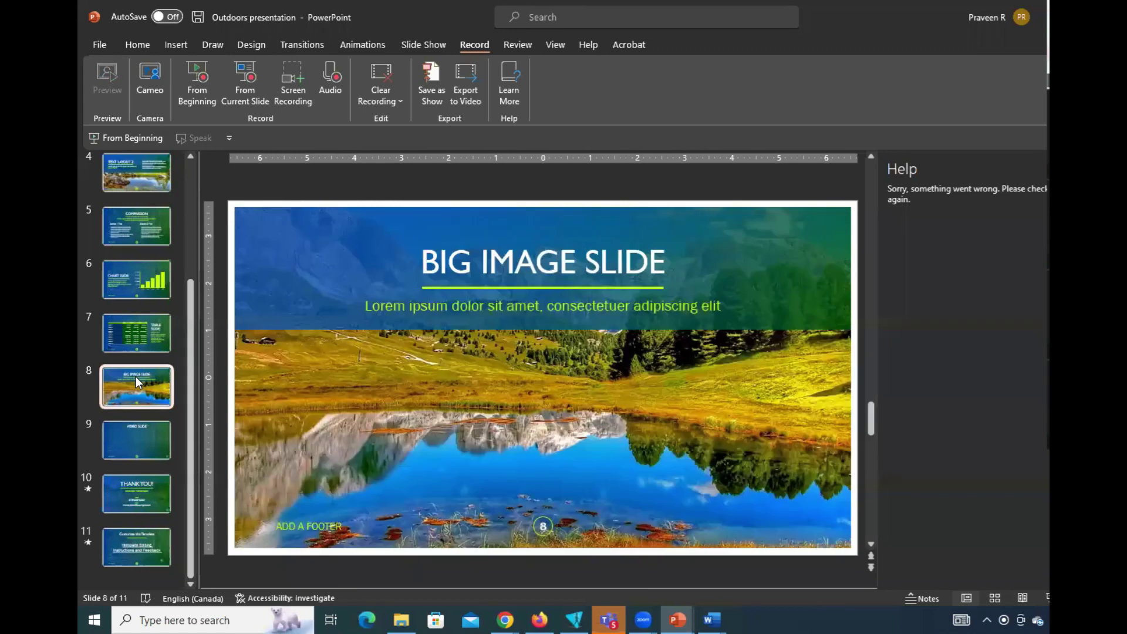
left_click(131, 175)
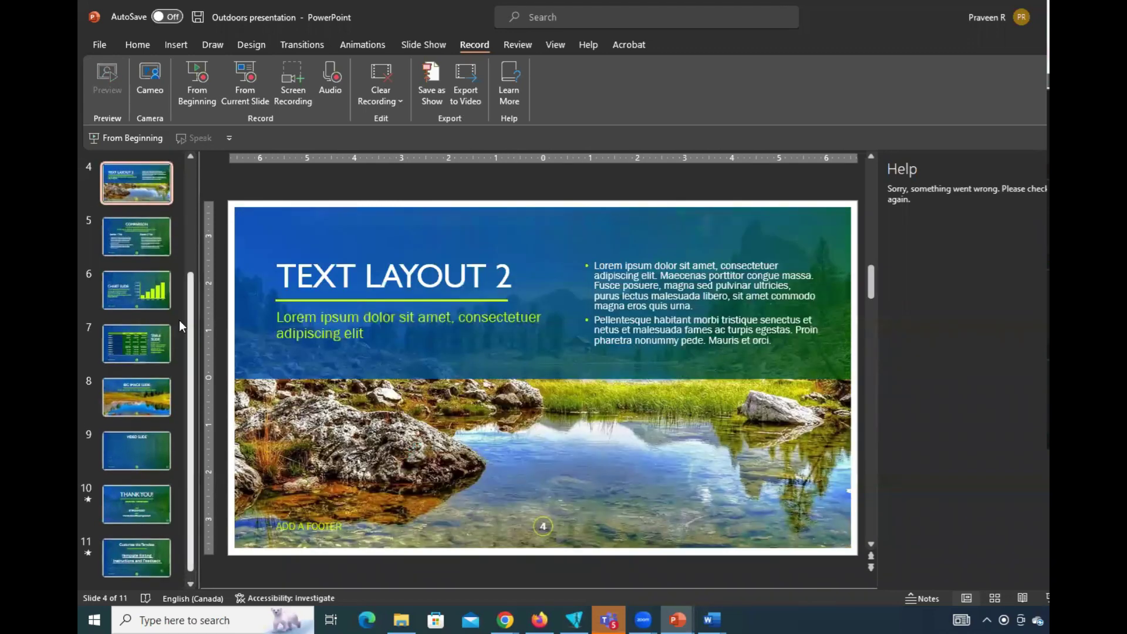
left_click_drag(190, 308, 192, 235)
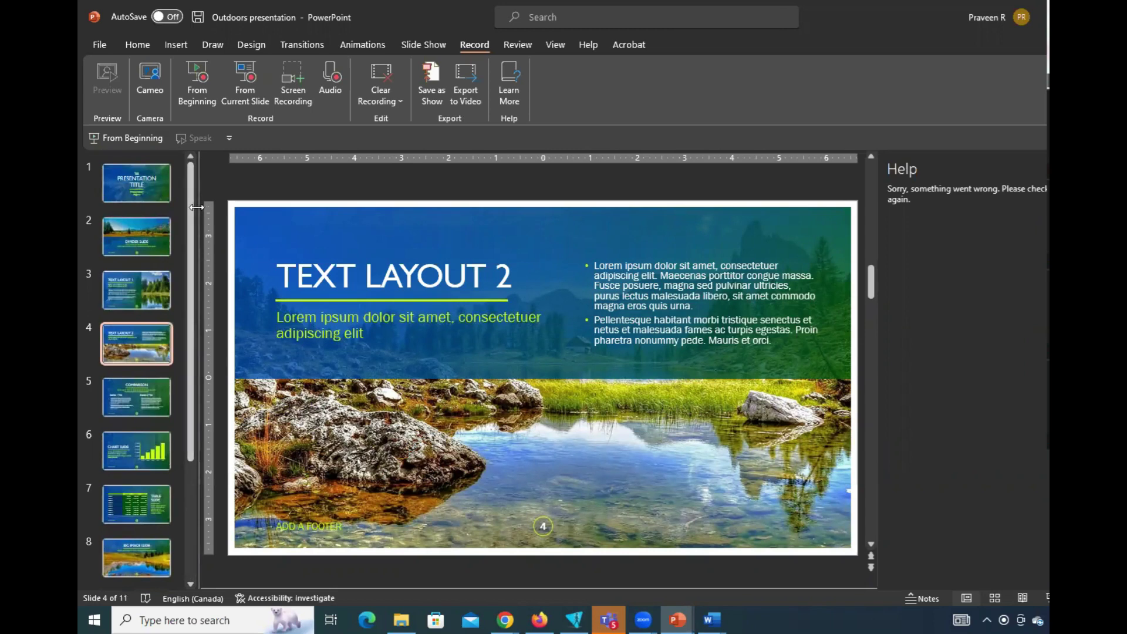
View the title slide, then the Comparison and Chart slides
left_click(121, 174)
left_click(105, 396)
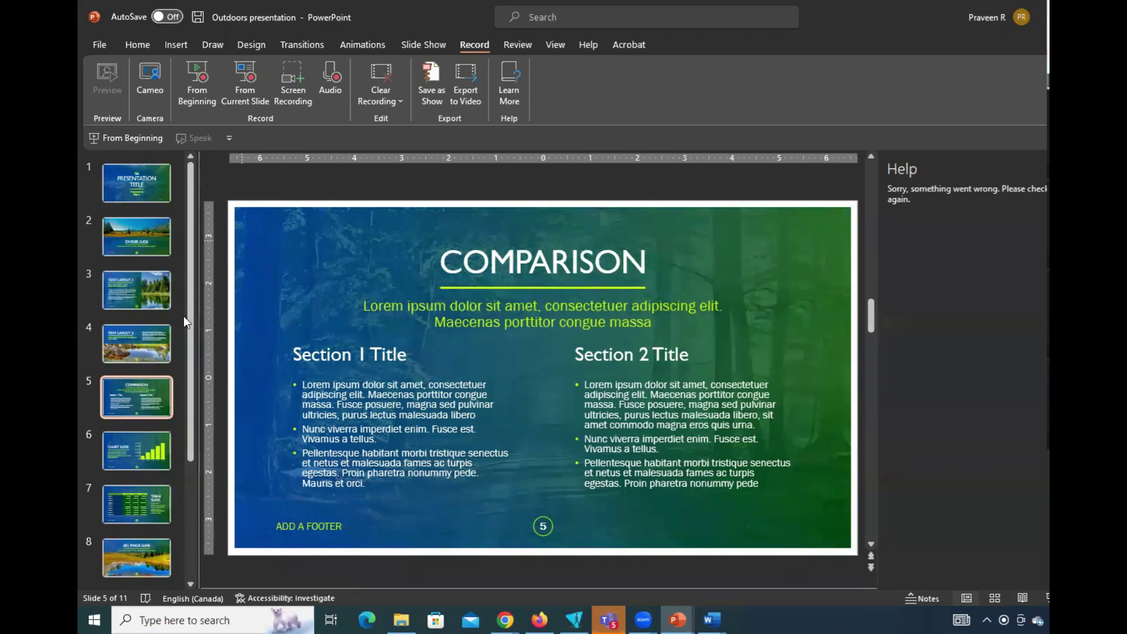
left_click(129, 432)
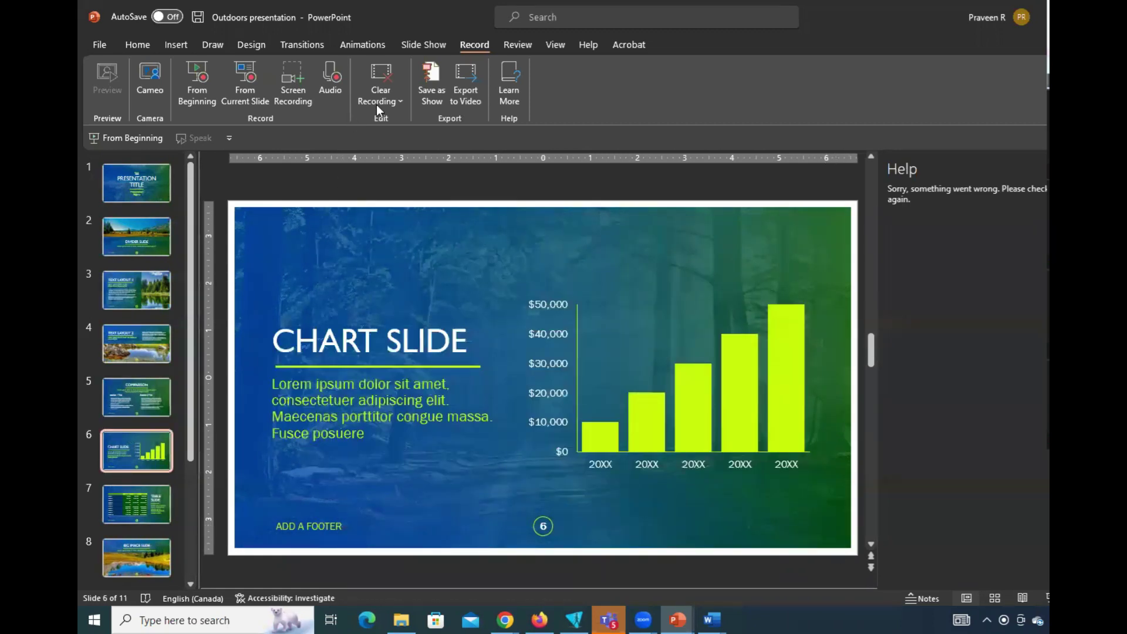
left_click(419, 44)
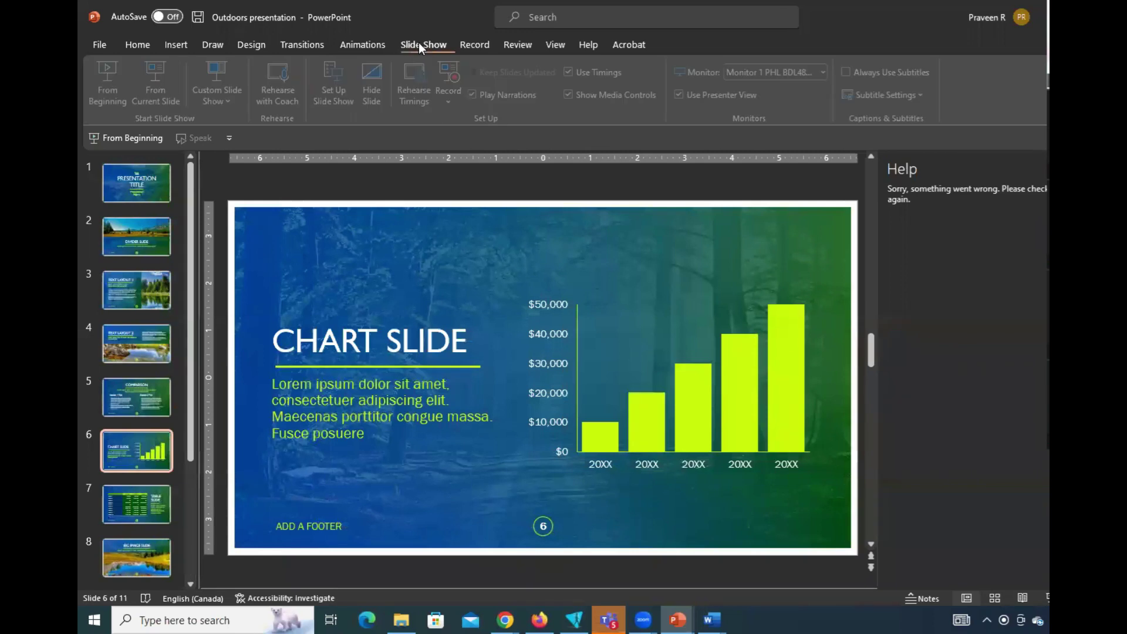
Open the narration recording options, enter the recording studio, then leave it with Esc
left_click(448, 103)
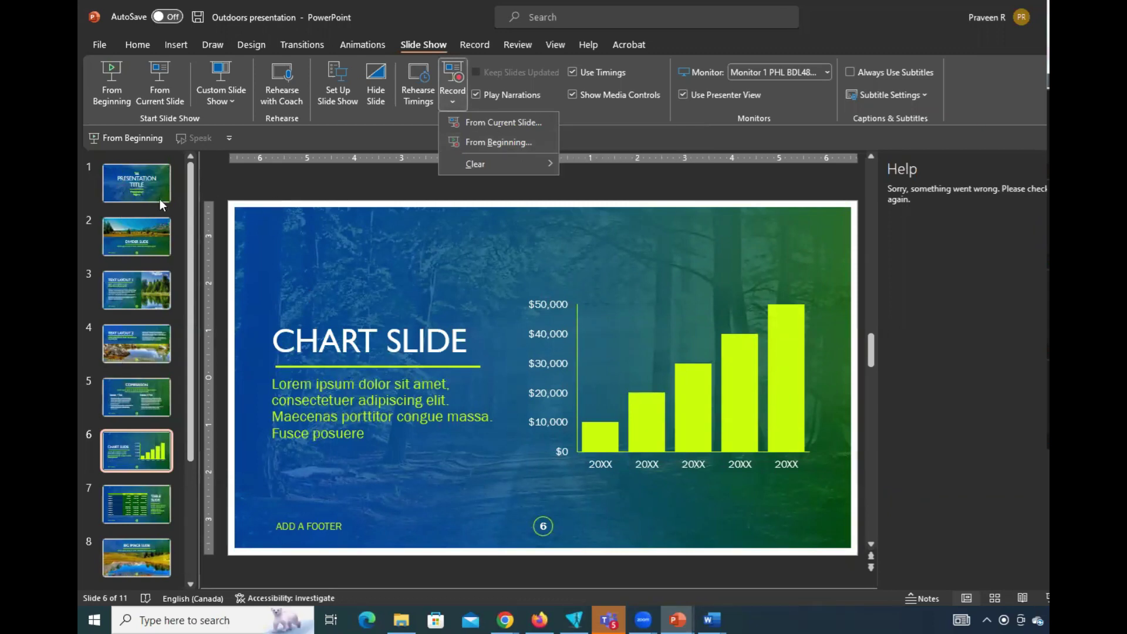
left_click(132, 450)
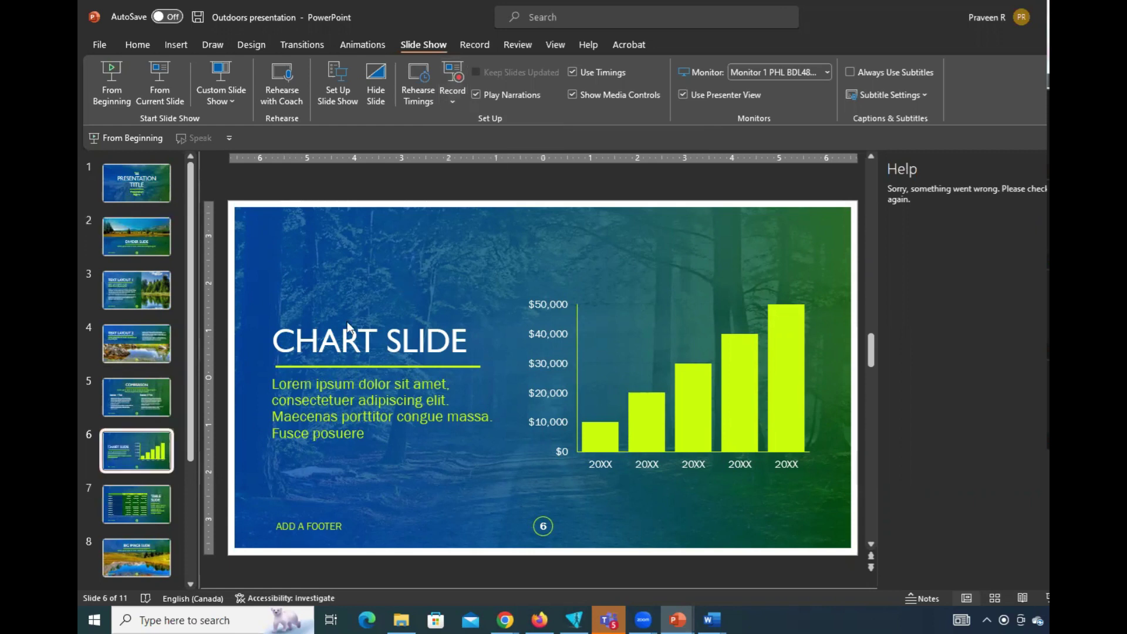
left_click(449, 101)
left_click(492, 122)
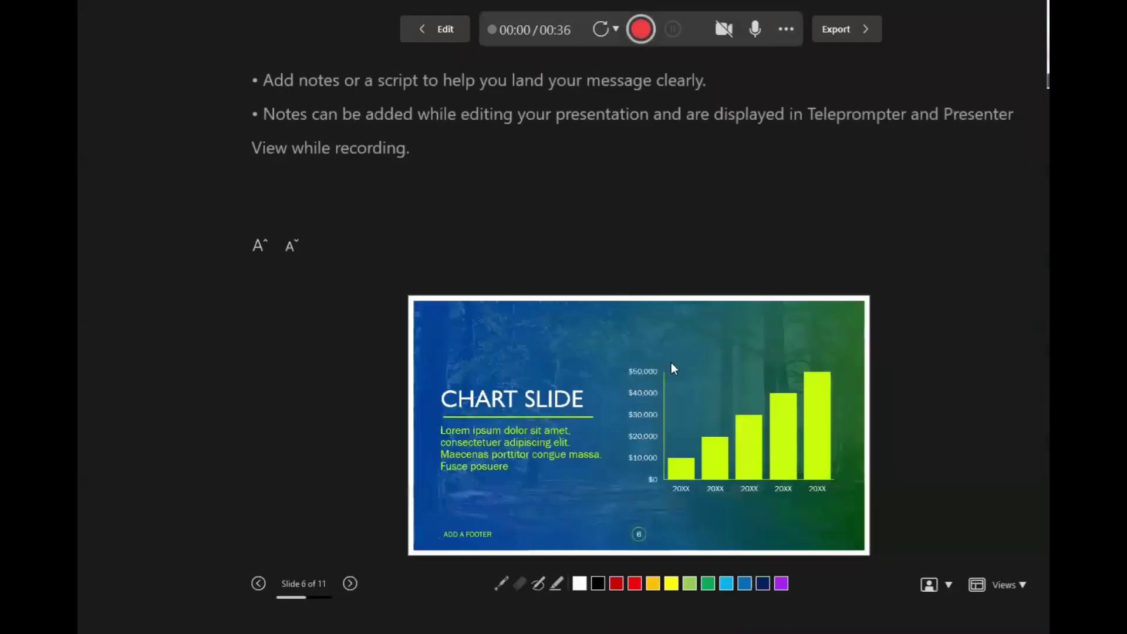
key("Escape")
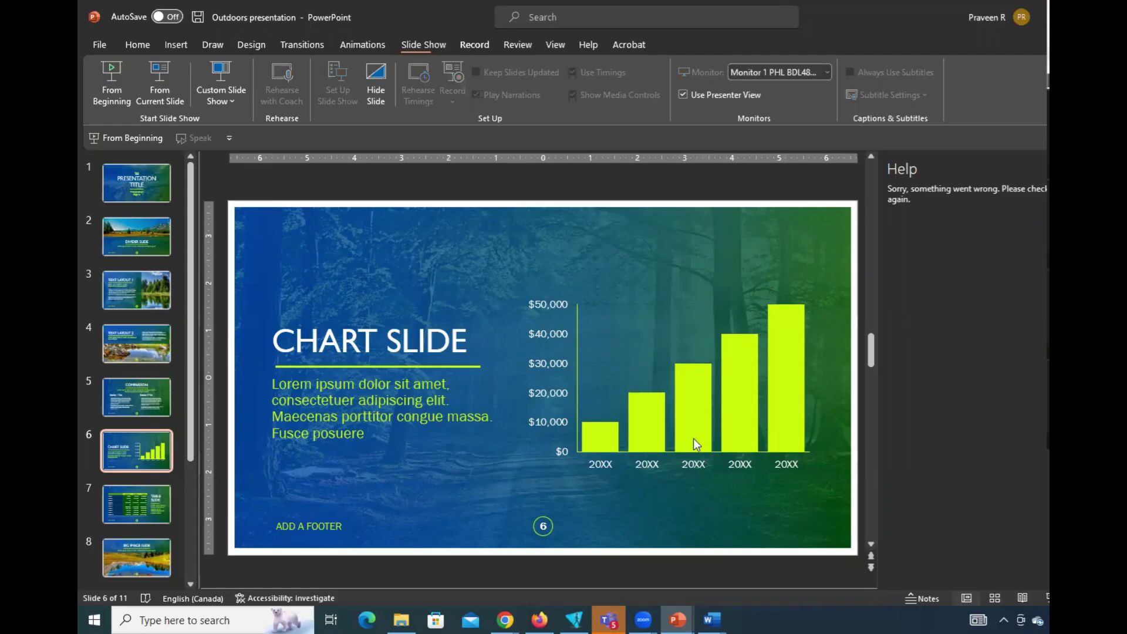
Look over the File > Export options, then return to the title slide
left_click(143, 513)
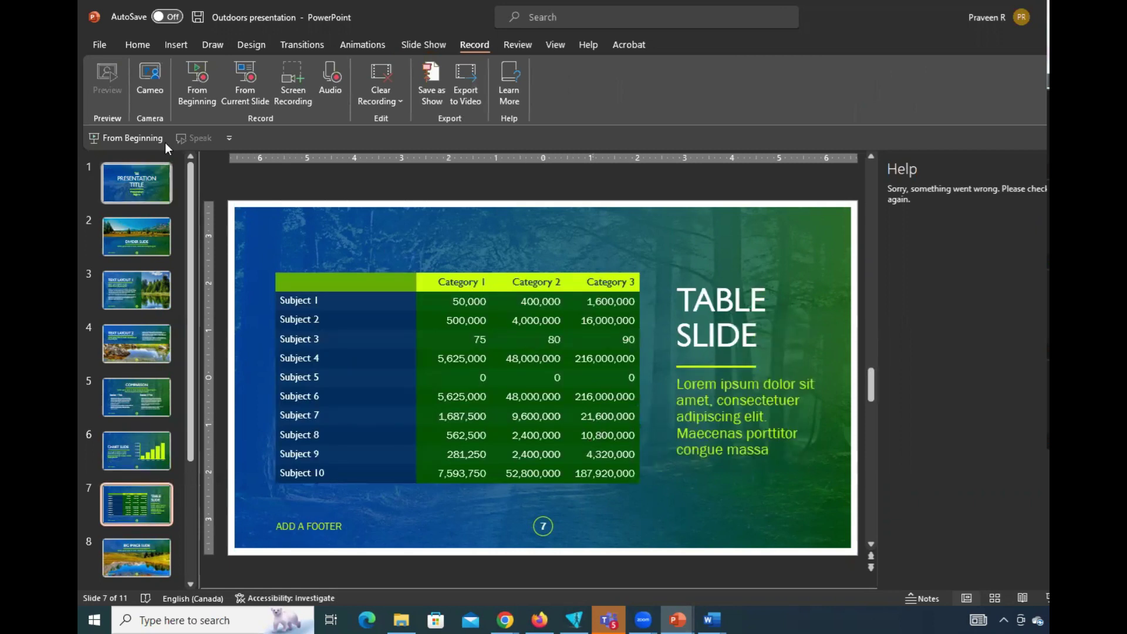
left_click(104, 47)
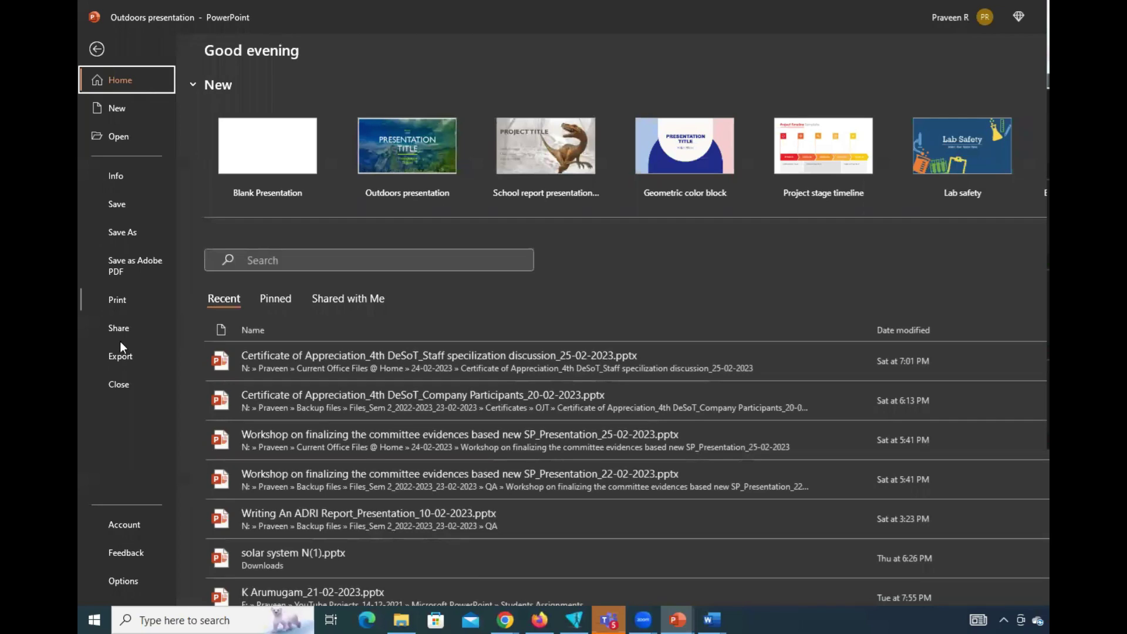
left_click(122, 359)
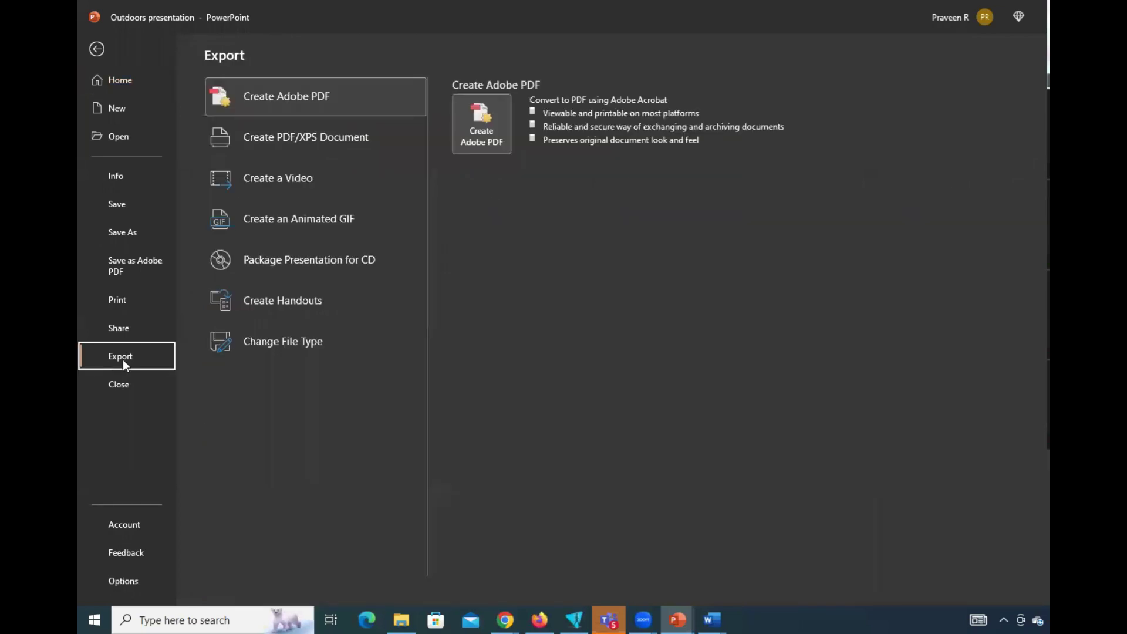
key("Escape")
left_click(142, 188)
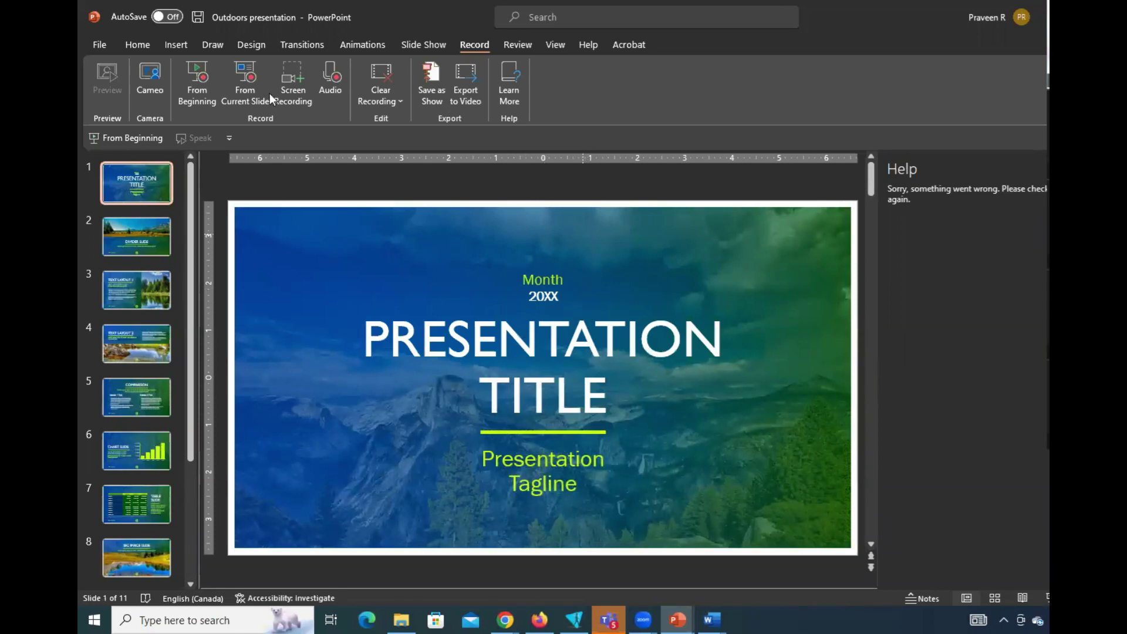
Record narration from the current title slide into slide 2, then stop and exit recording
left_click(430, 44)
left_click(450, 103)
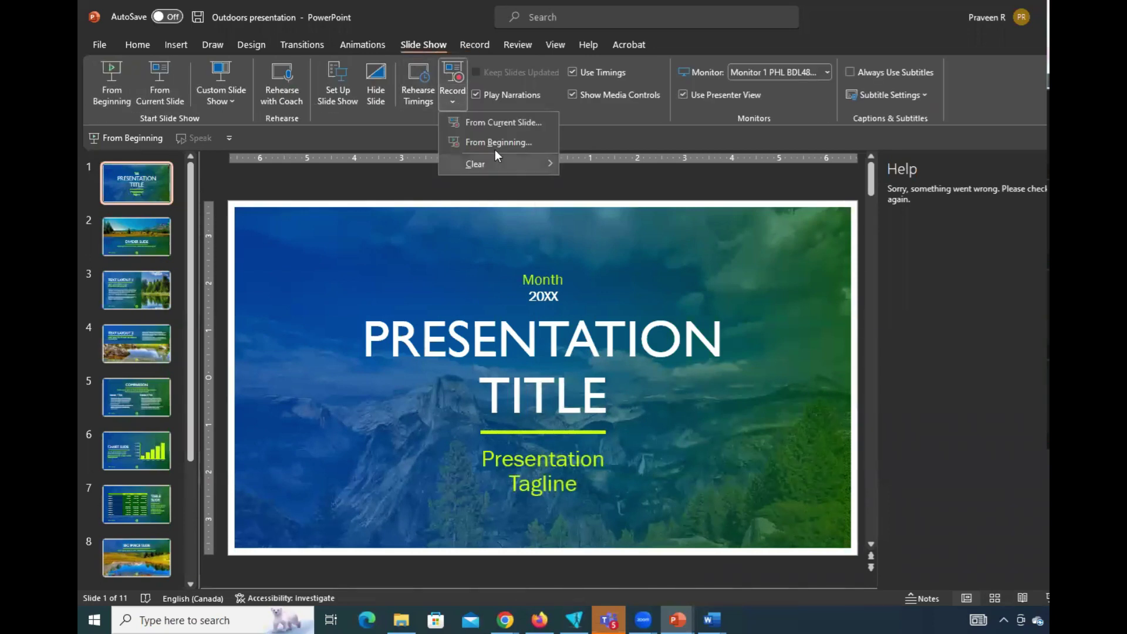
left_click(473, 123)
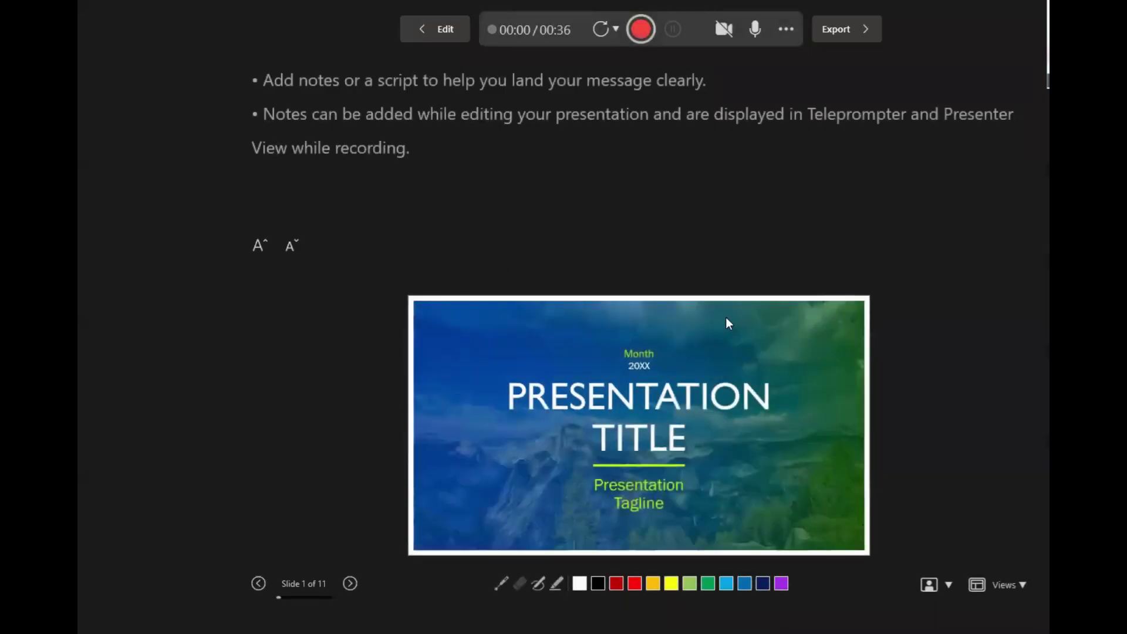
left_click(640, 29)
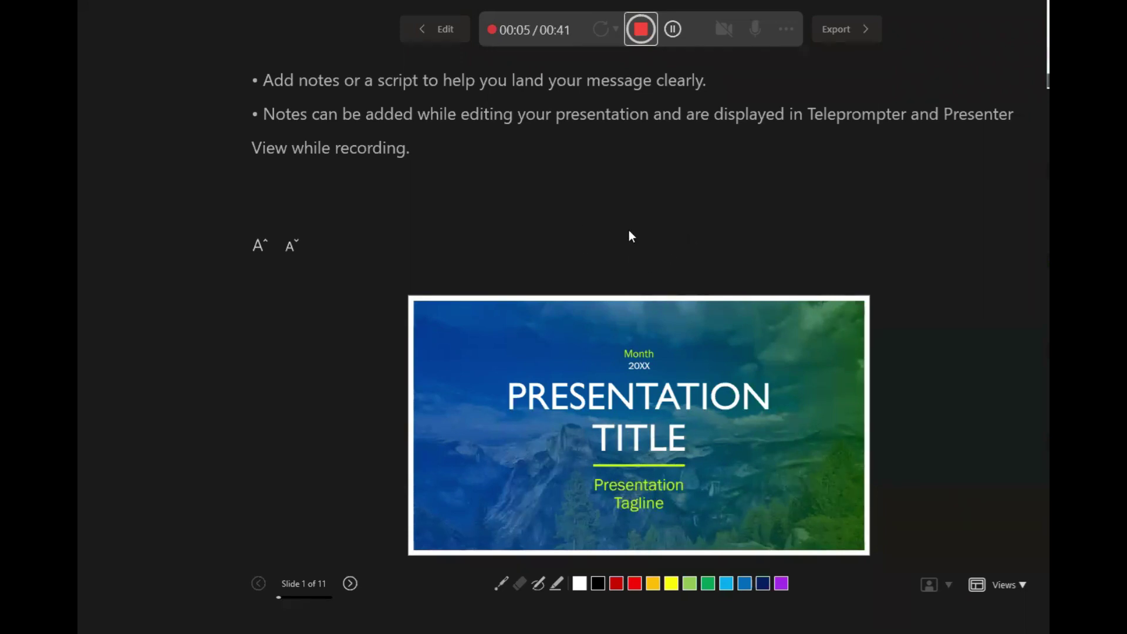
left_click(349, 583)
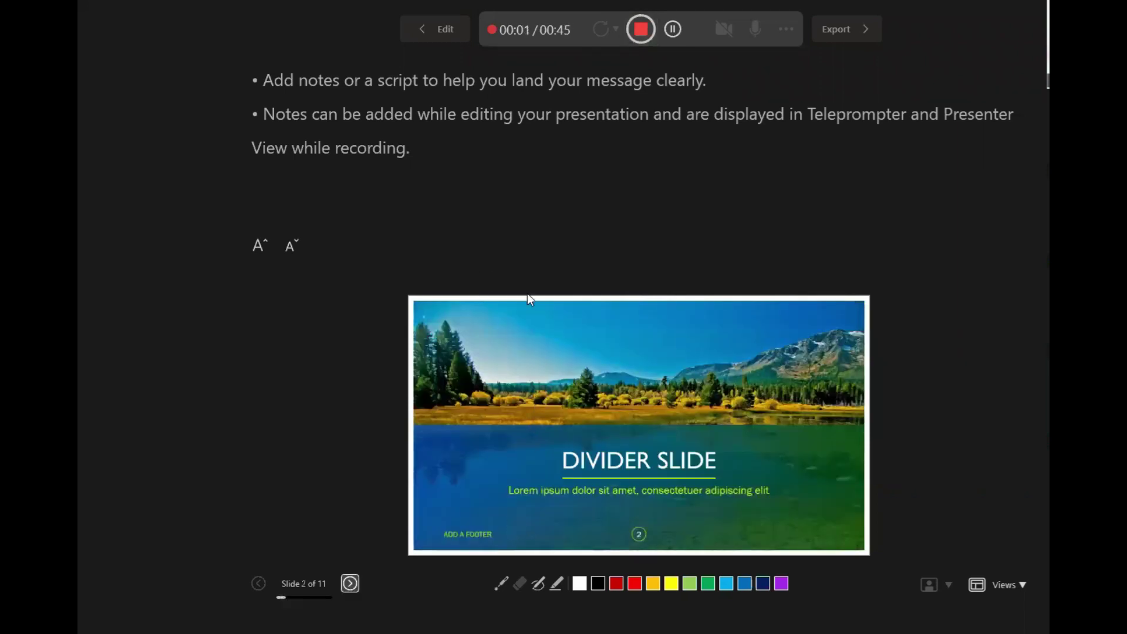
key("s")
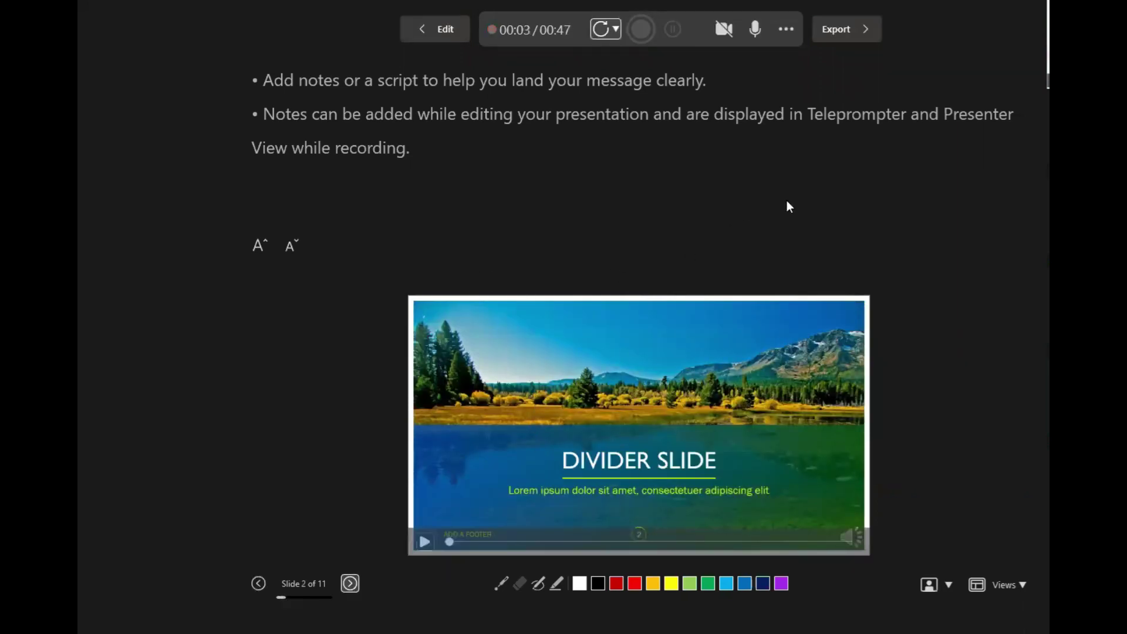
key("Escape")
Play back the recorded narration clip on the title slide
left_click(146, 190)
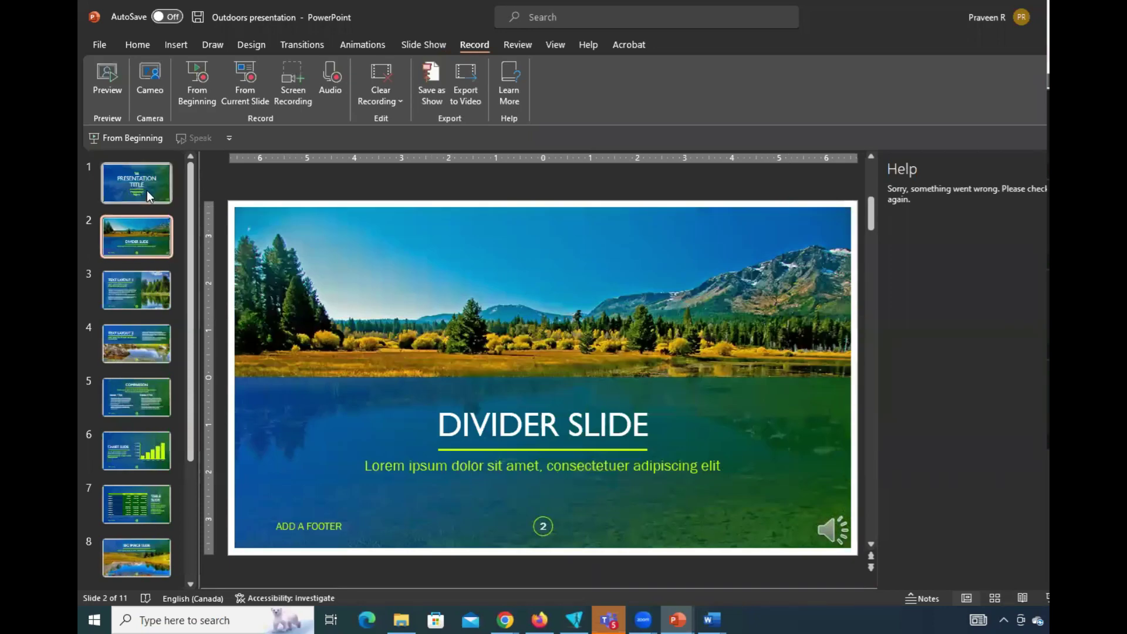
left_click(827, 524)
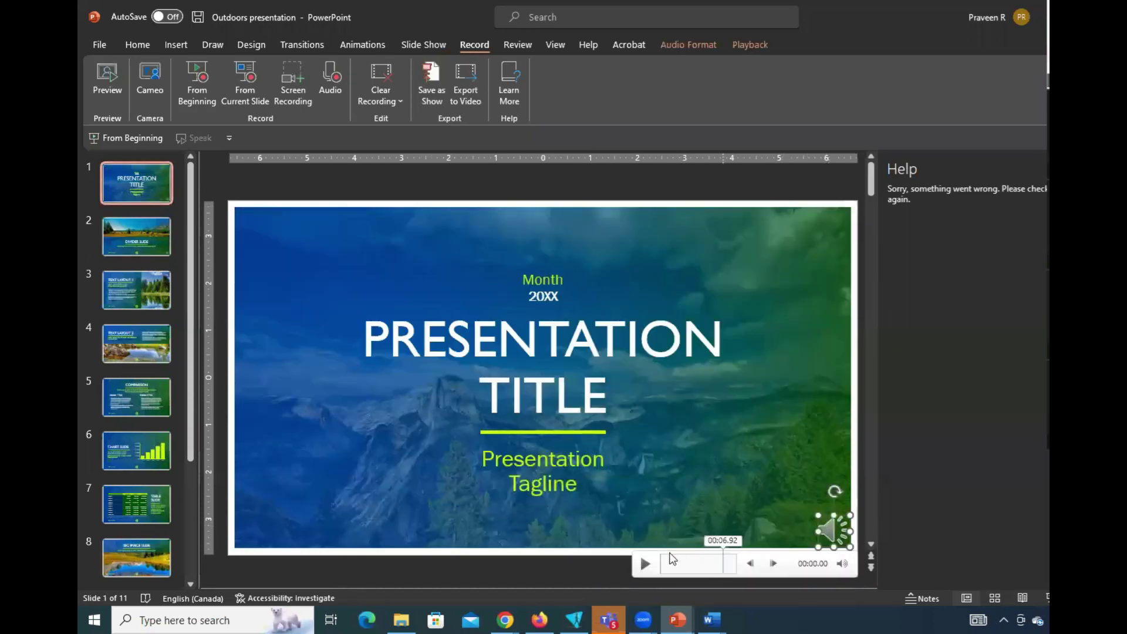
key("alt+p")
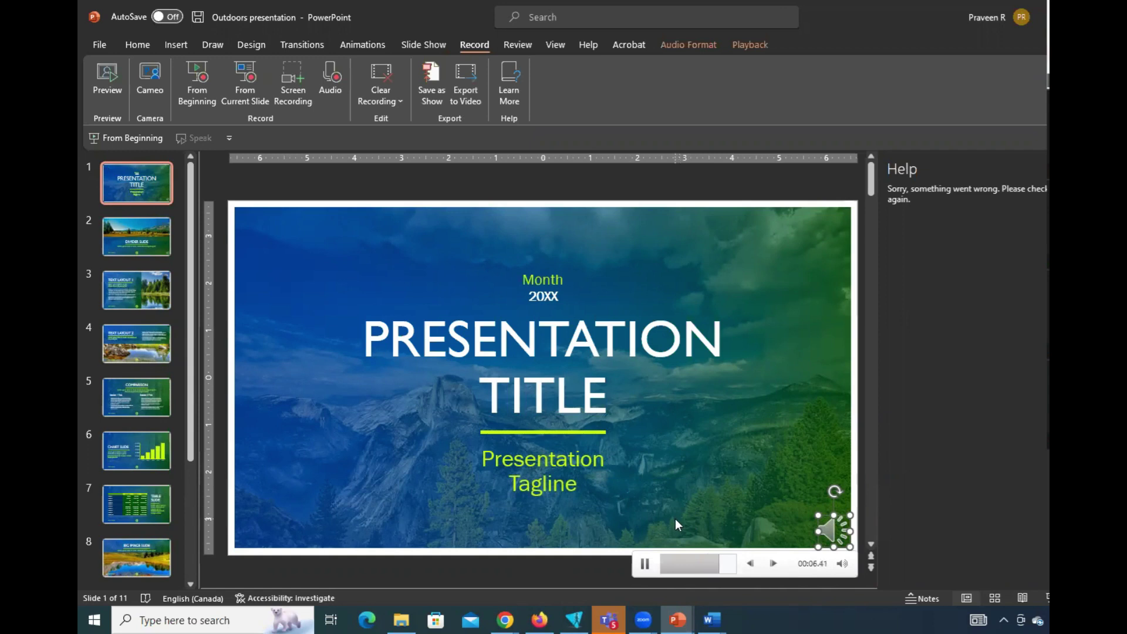
left_click(784, 455)
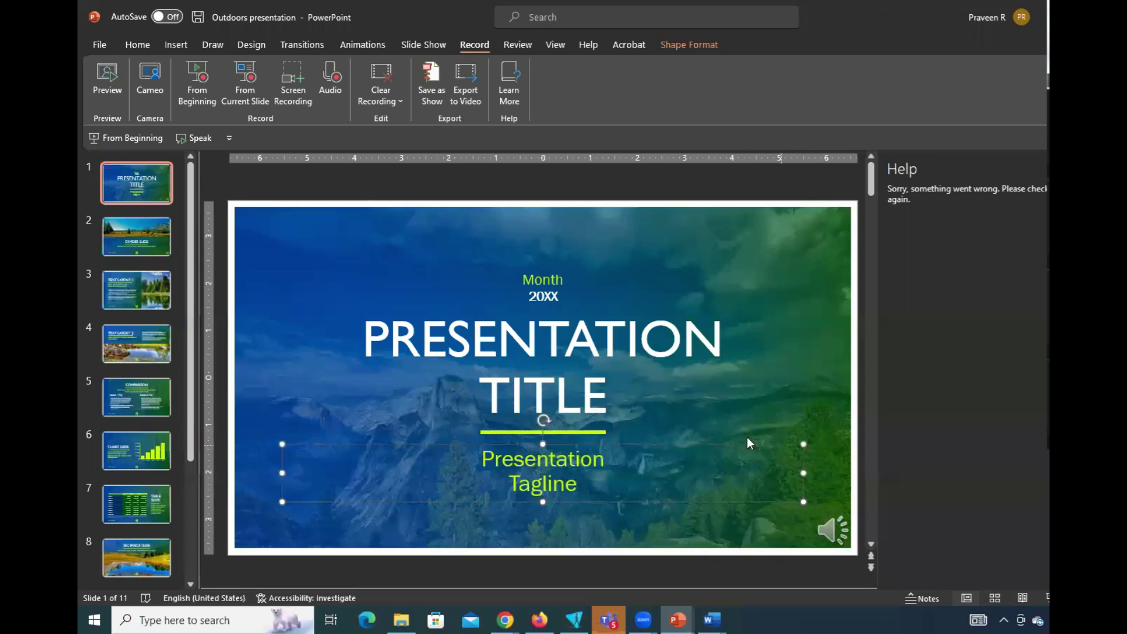
left_click(244, 368)
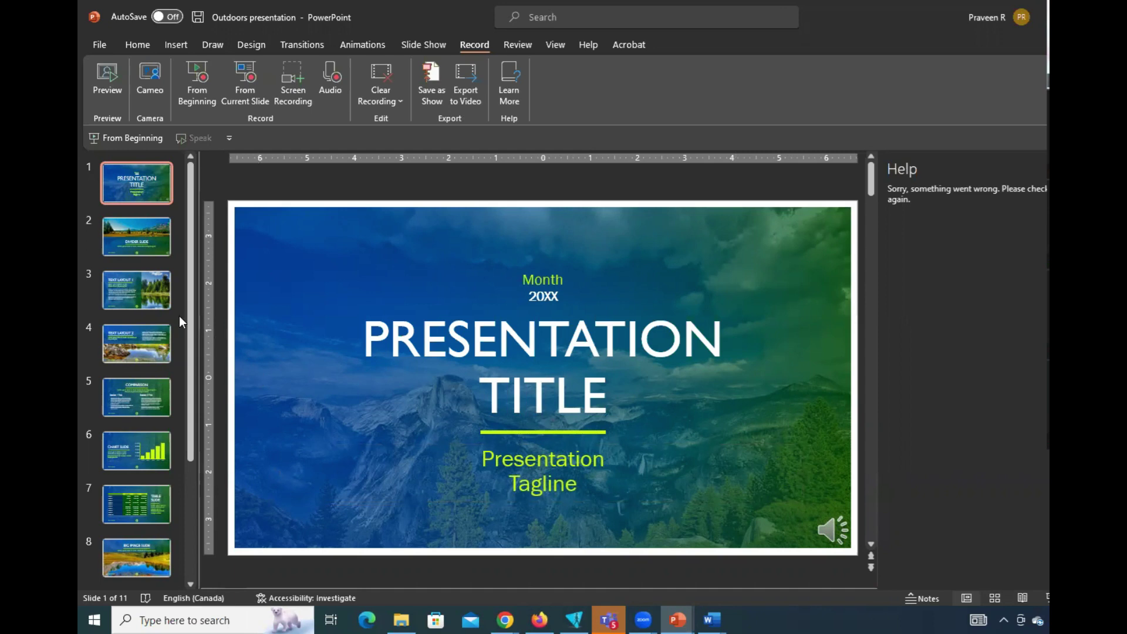
Select all slides and apply a Random Bars transition lasting 01.00
left_click(165, 237)
left_click(141, 297)
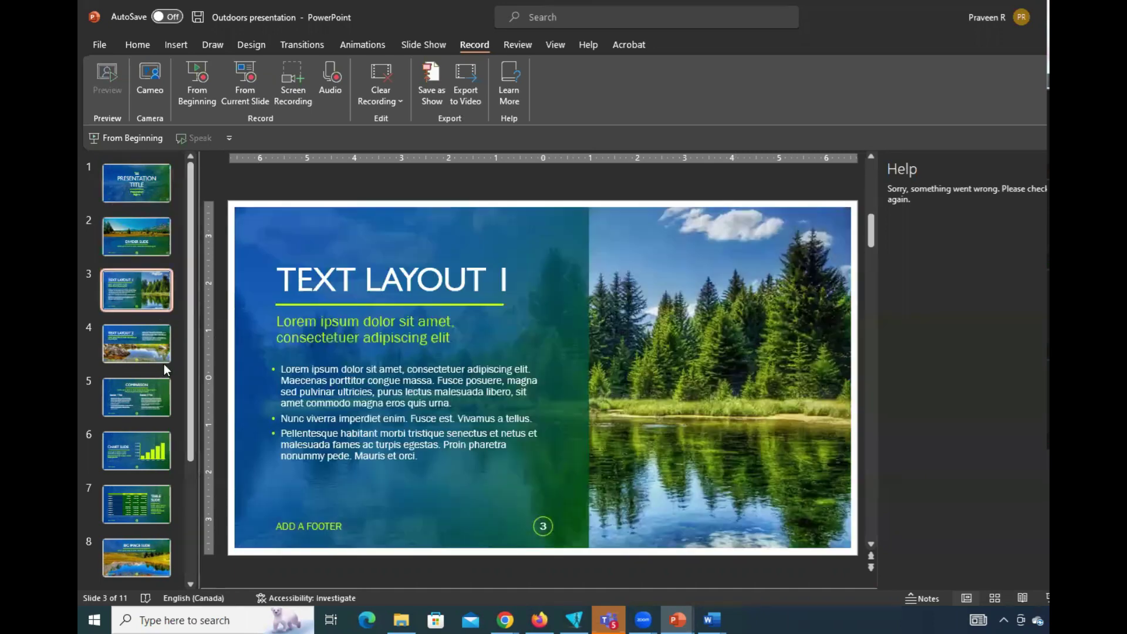
left_click(163, 362)
key("Down")
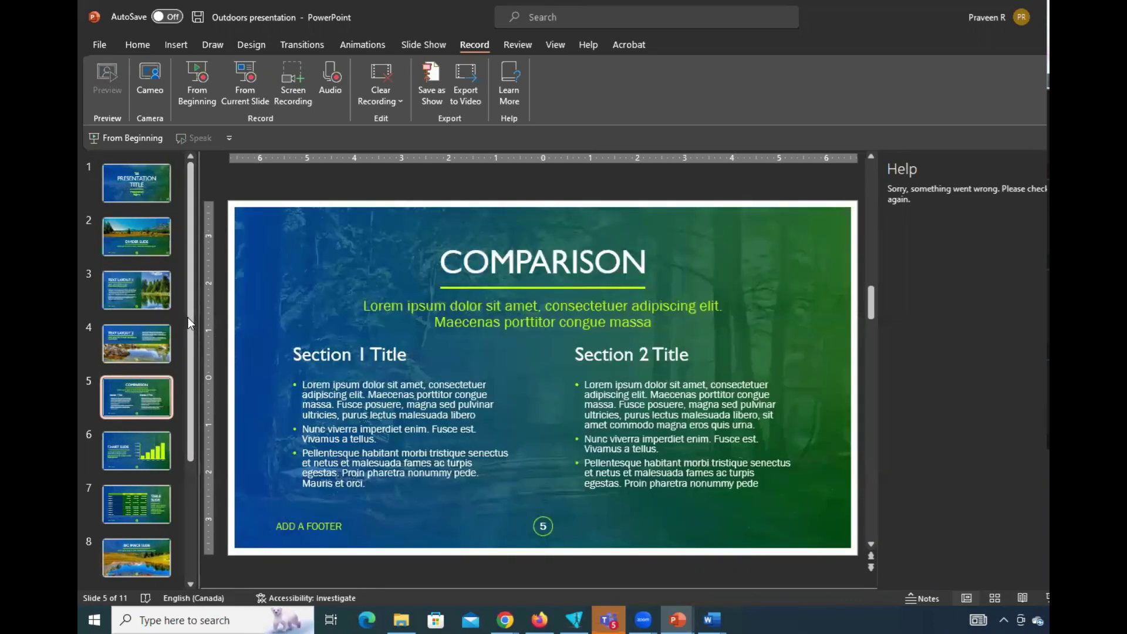
left_click(148, 184)
left_click(302, 45)
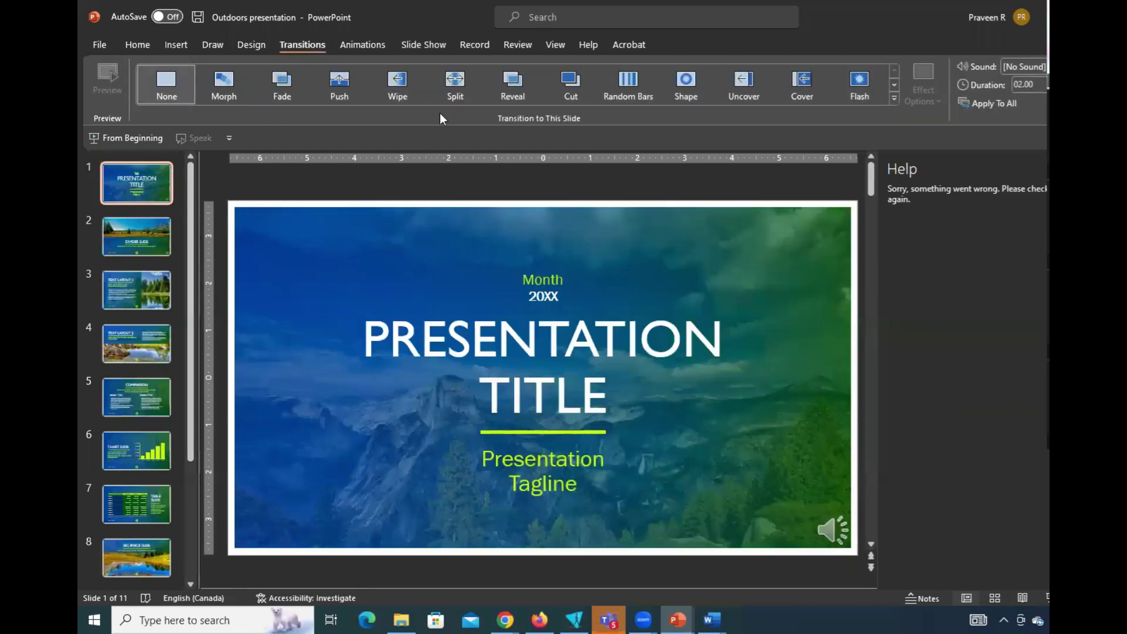
left_click(174, 188)
key("ctrl+a")
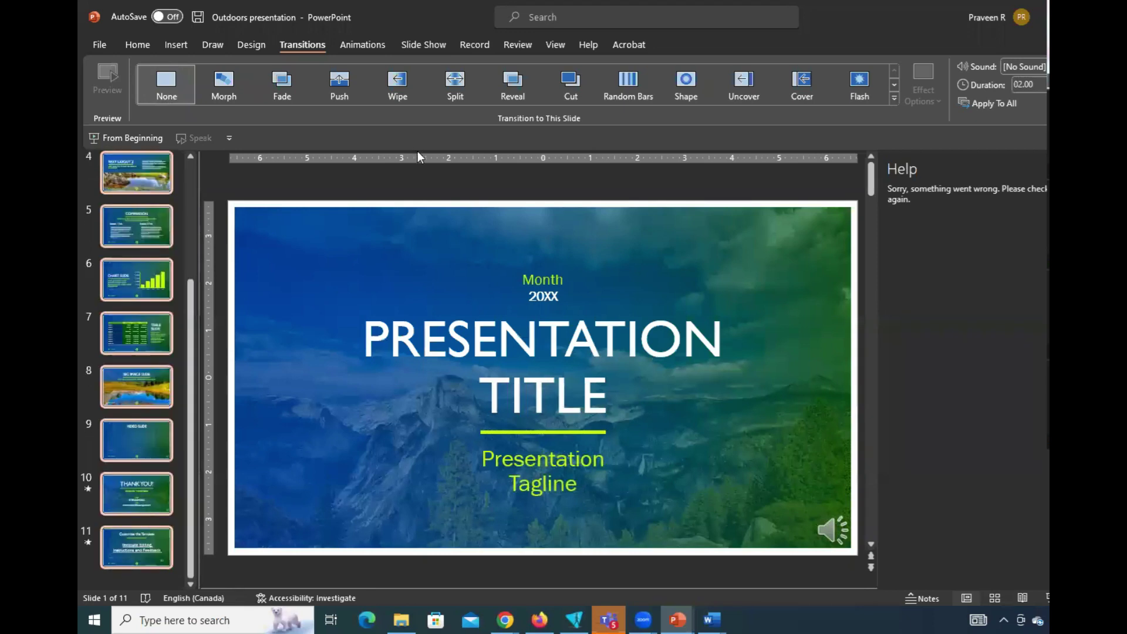
left_click(515, 82)
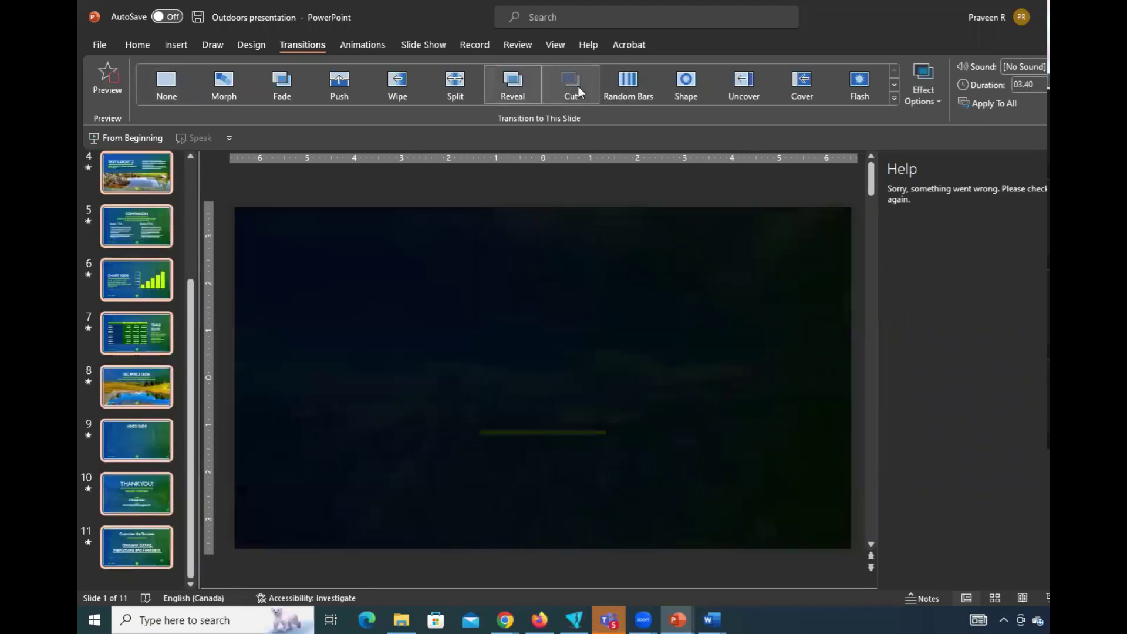
left_click(578, 86)
left_click(629, 83)
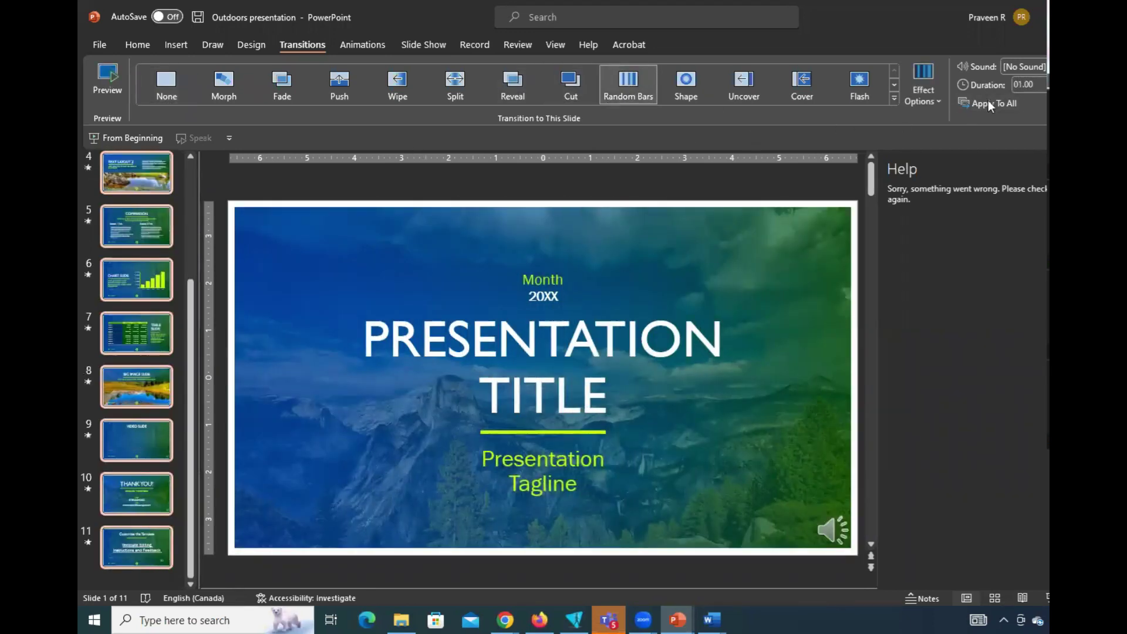
left_click(575, 179)
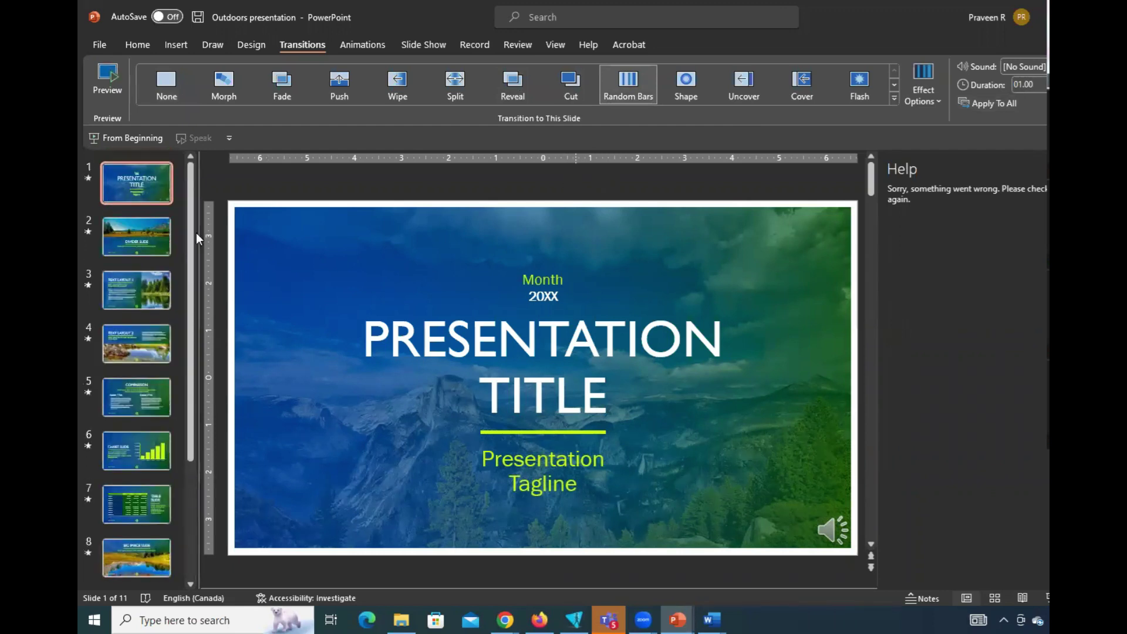
On slide 3, give the subtitle placeholder a Wipe animation
left_click(136, 236)
left_click(150, 290)
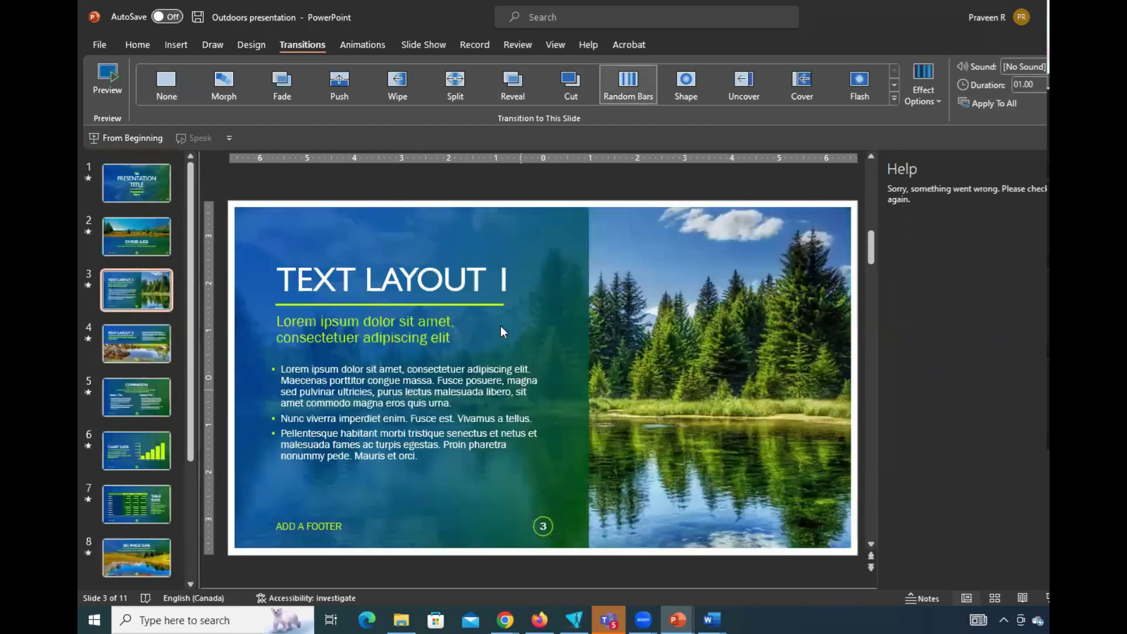
left_click(368, 377)
left_click(363, 336)
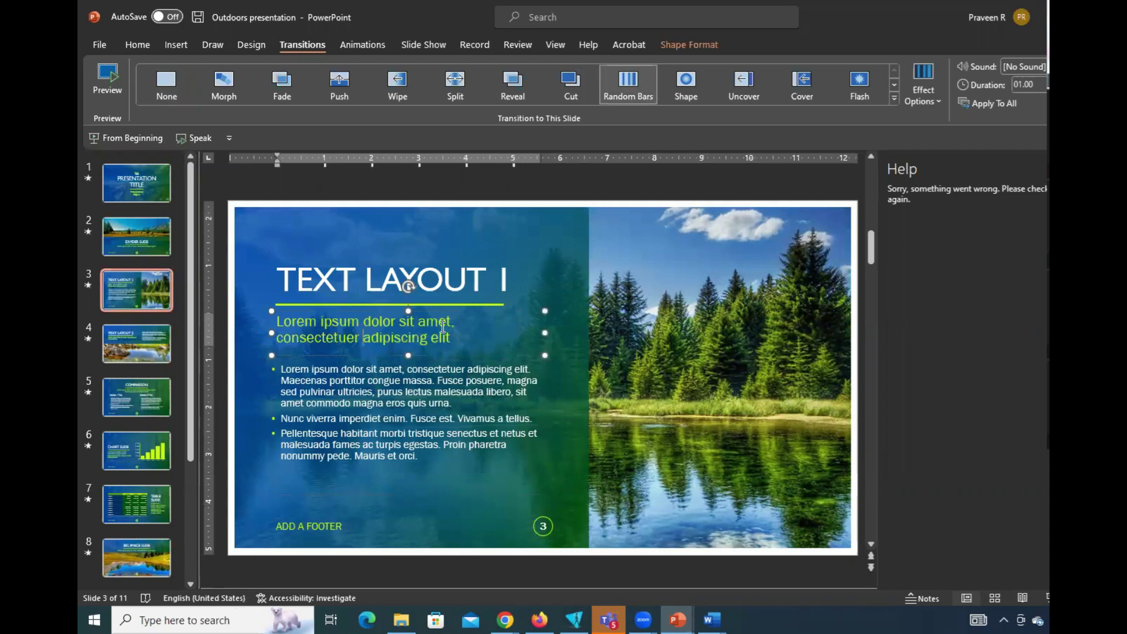
left_click(467, 309)
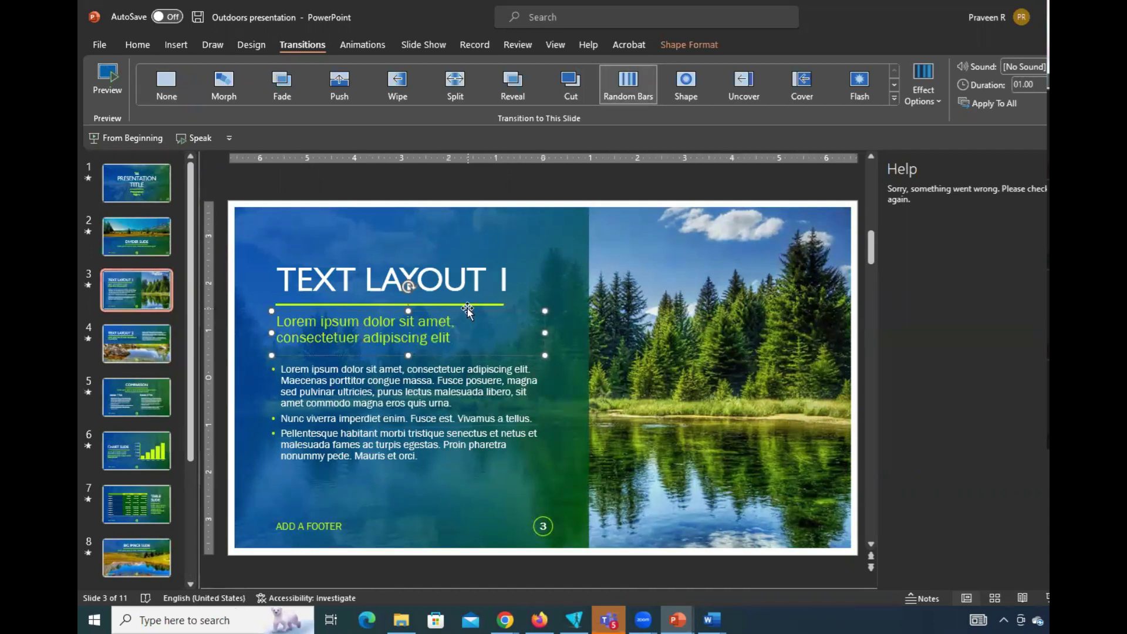
left_click(364, 321)
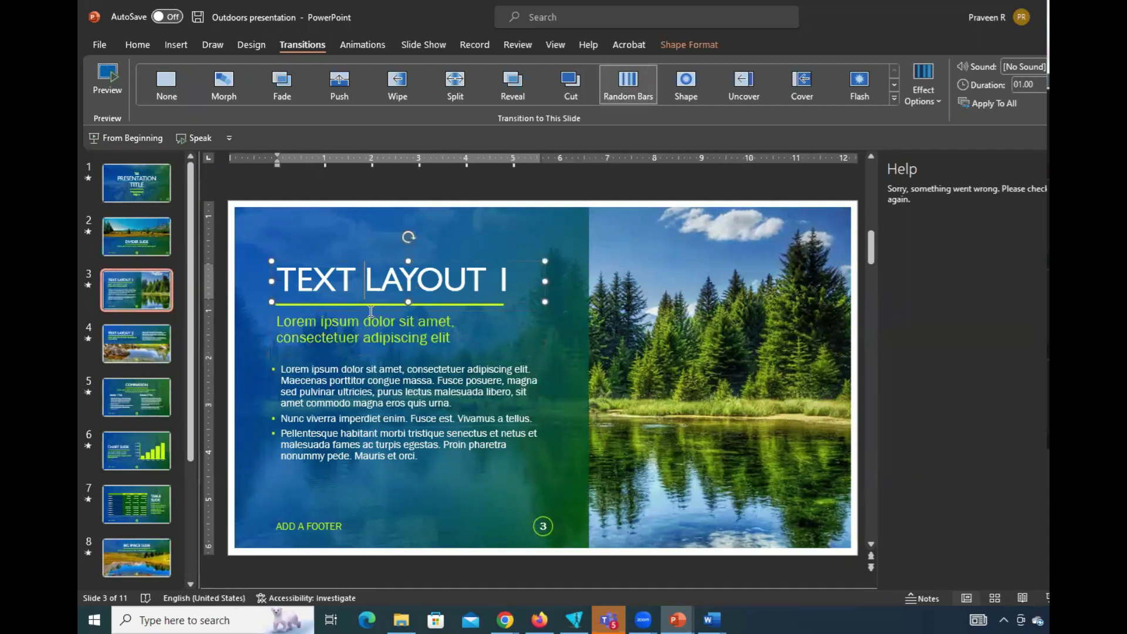
left_click(354, 48)
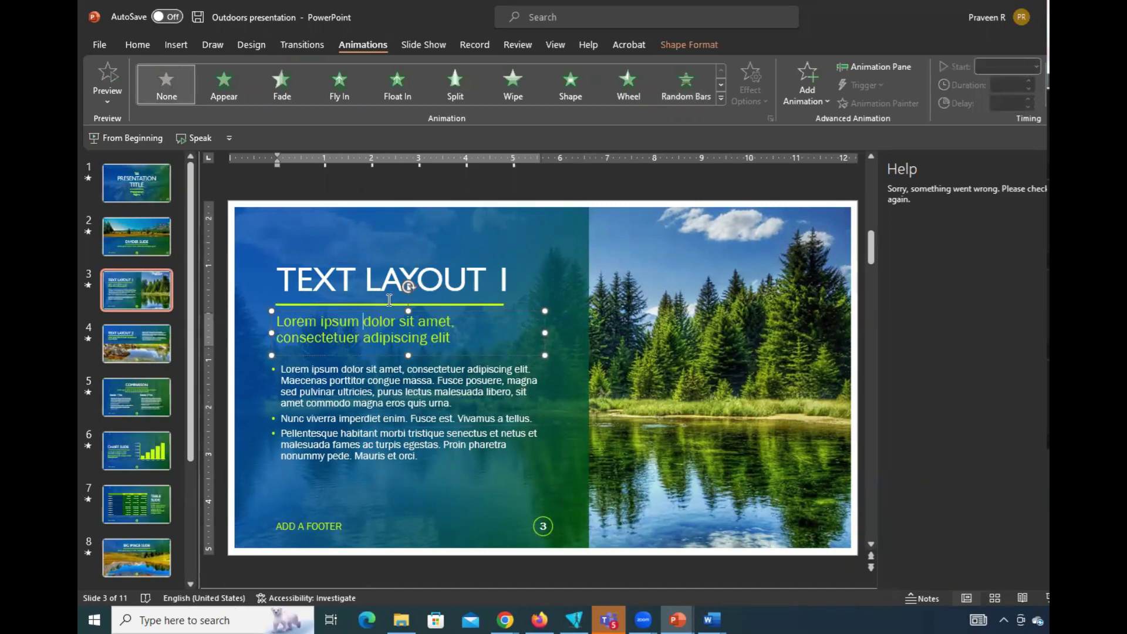
left_click(372, 339)
left_click(528, 88)
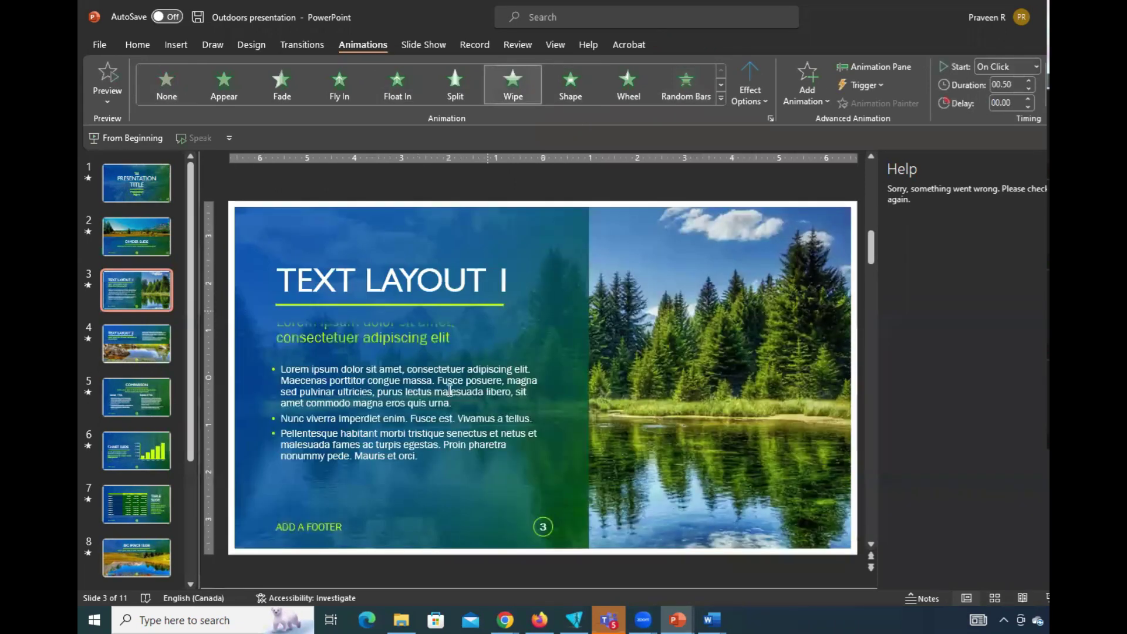
Give the slide title a Float In entrance starting With Previous
left_click(457, 360)
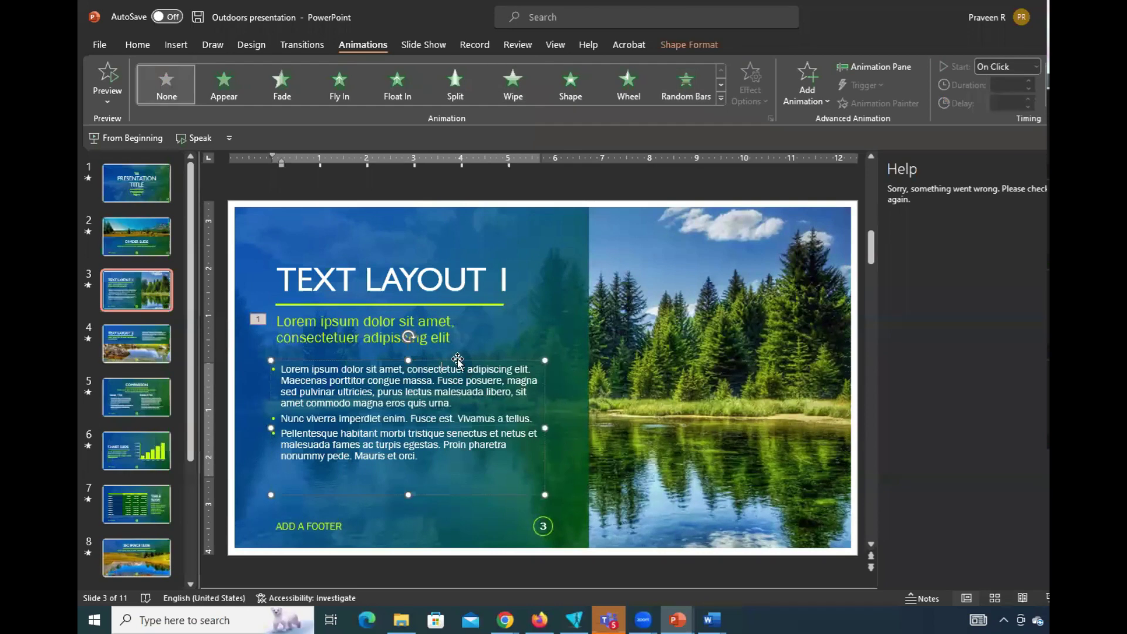
left_click(384, 326)
left_click(401, 262)
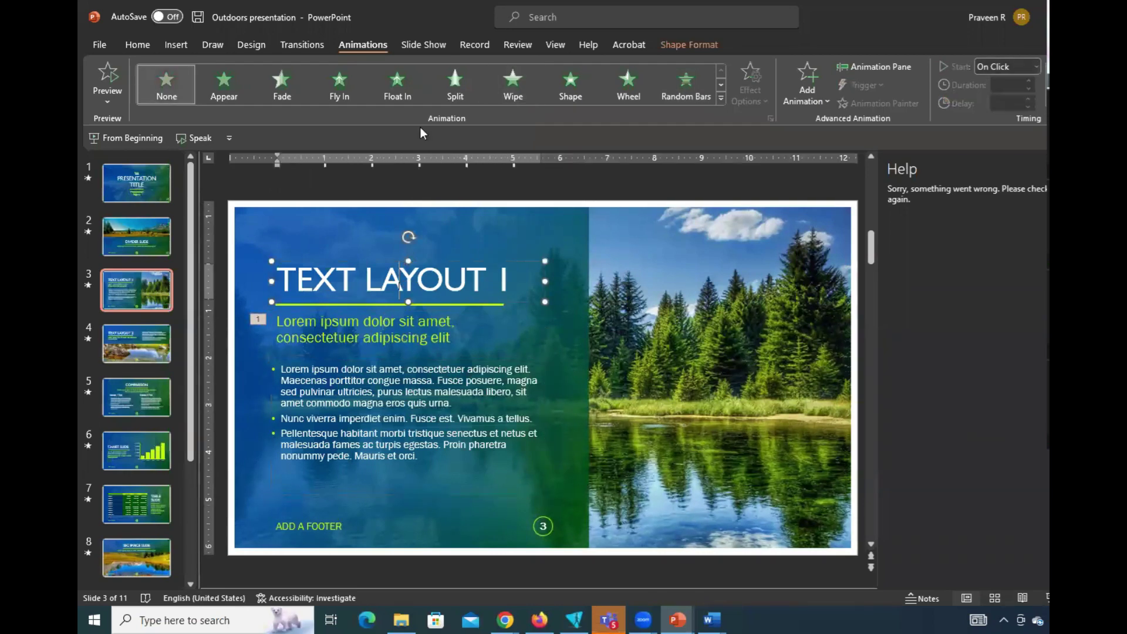
left_click(397, 84)
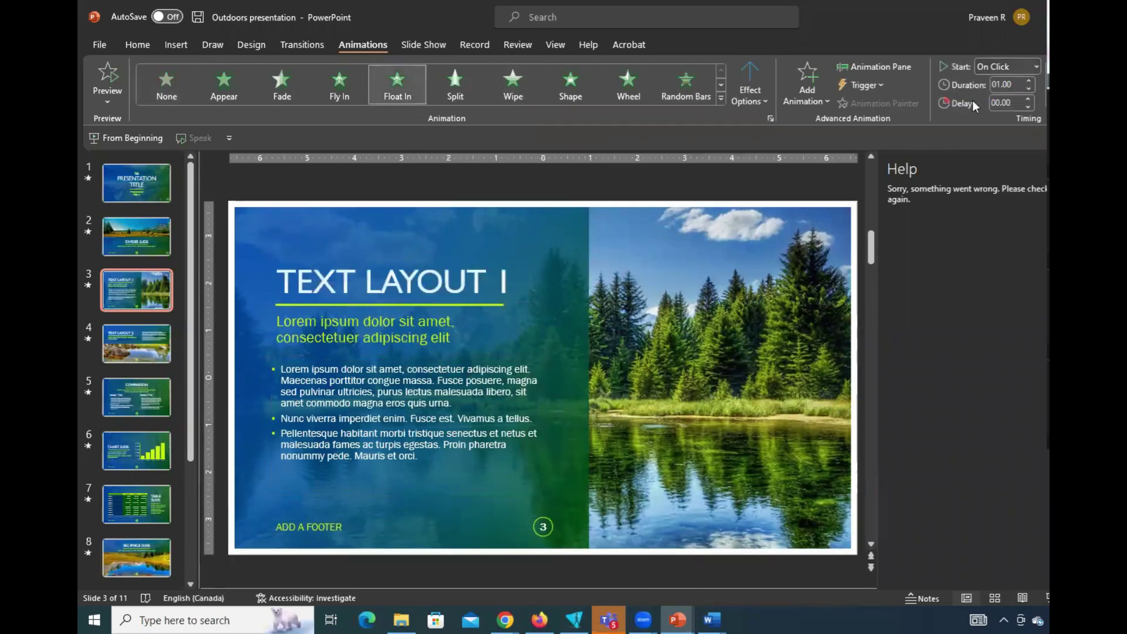
left_click(1036, 66)
left_click(1009, 100)
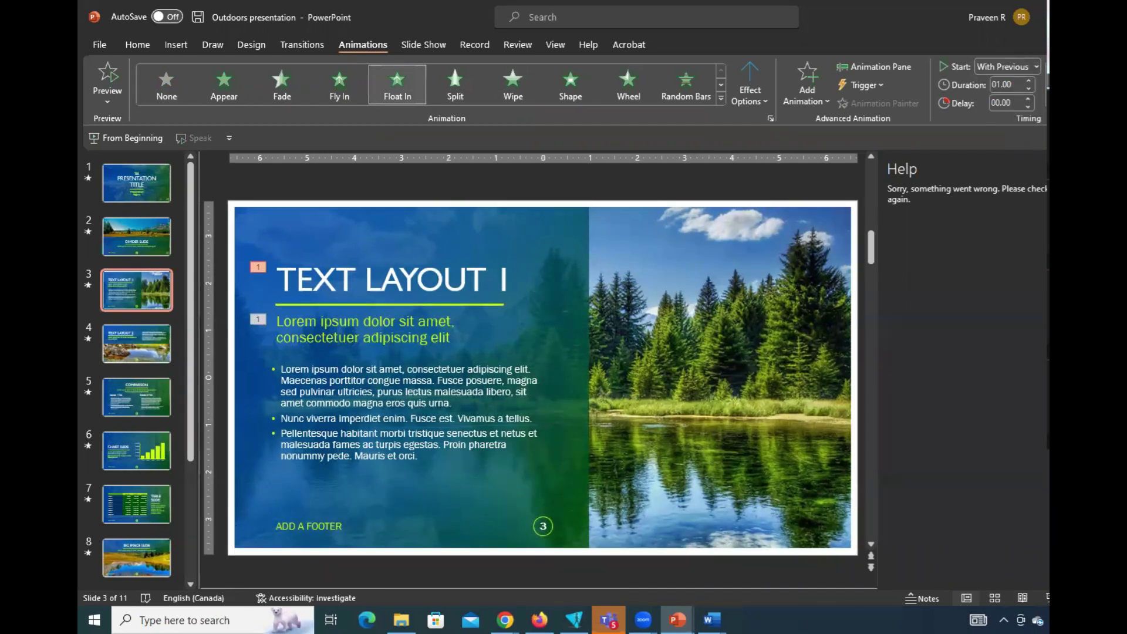
Change the subtitle to a Fly In entrance starting After Previous
left_click(379, 321)
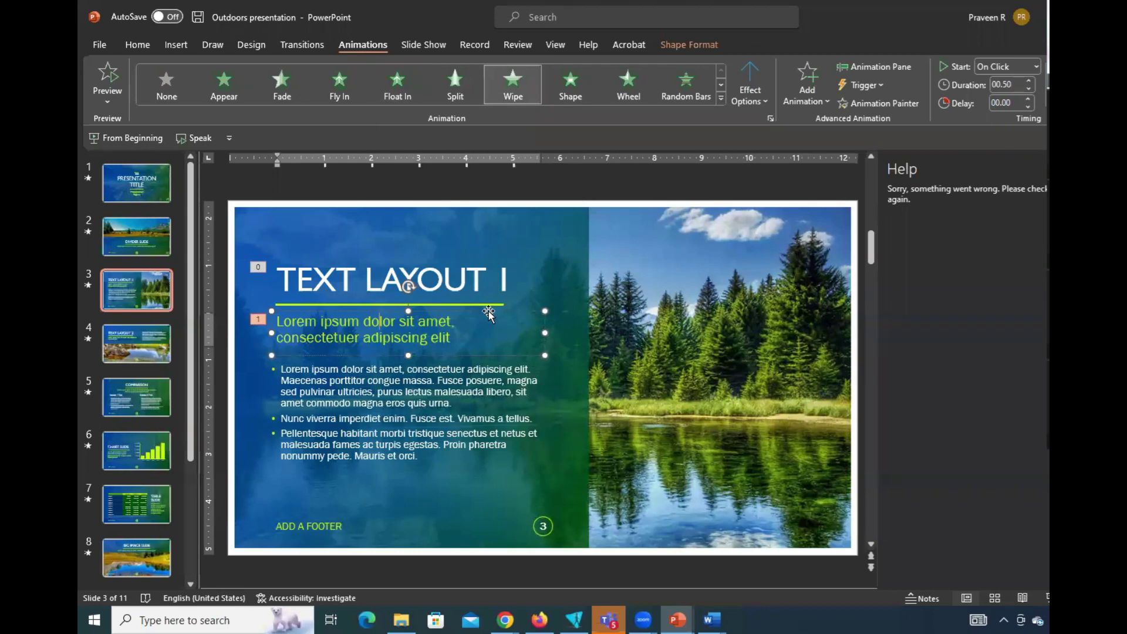
left_click(488, 311)
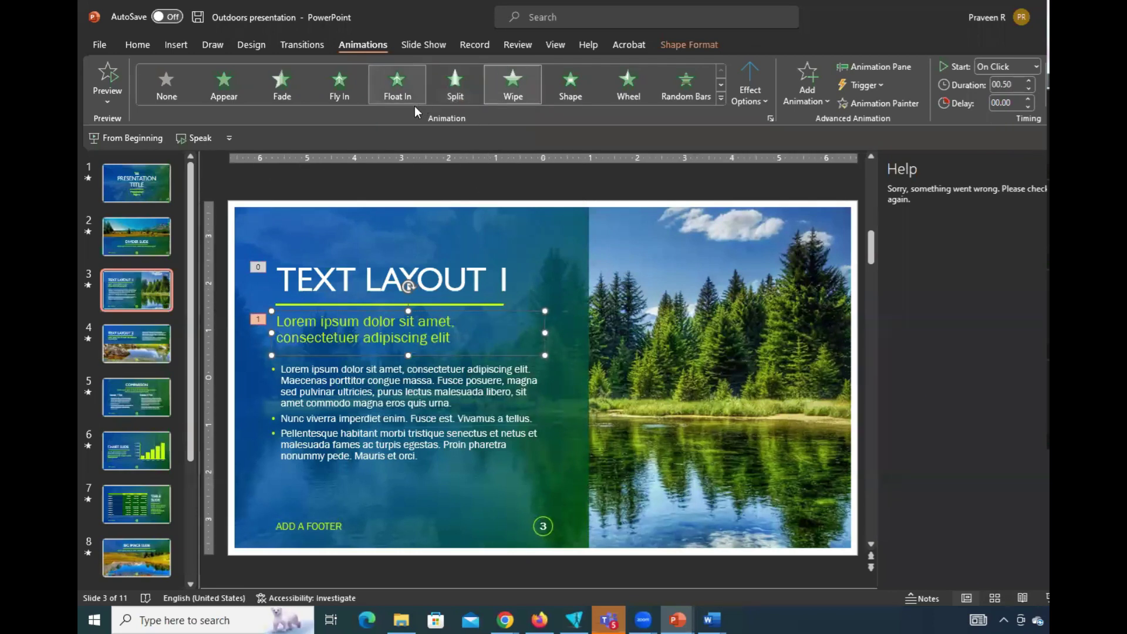
left_click(343, 93)
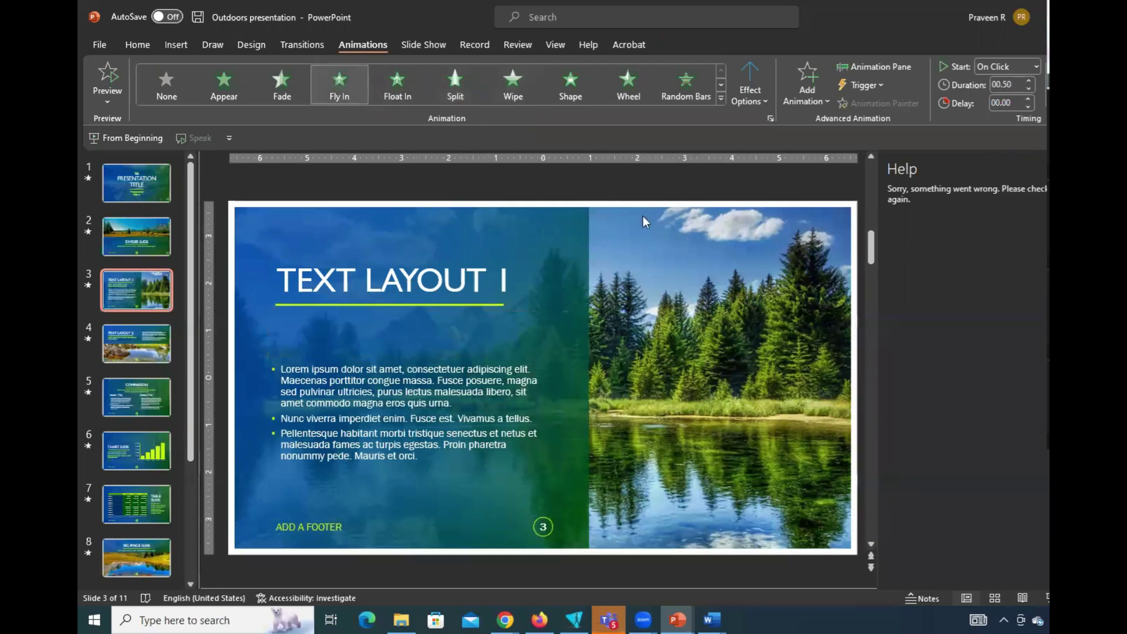
left_click(1013, 66)
left_click(996, 119)
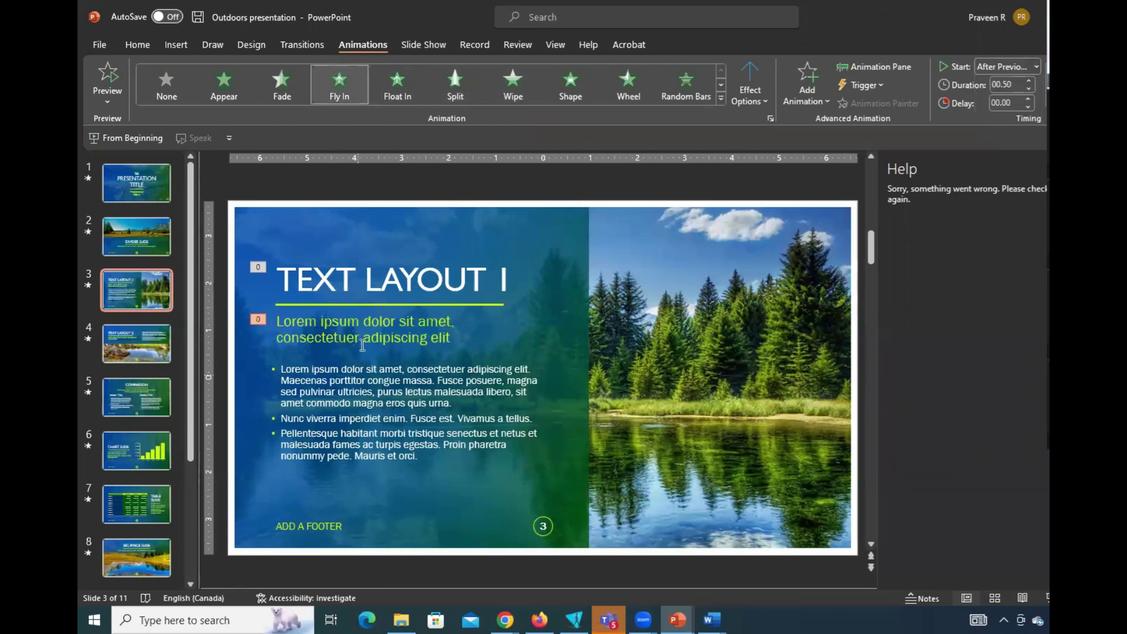
Give the body text a Float In entrance starting After Previous
left_click(359, 367)
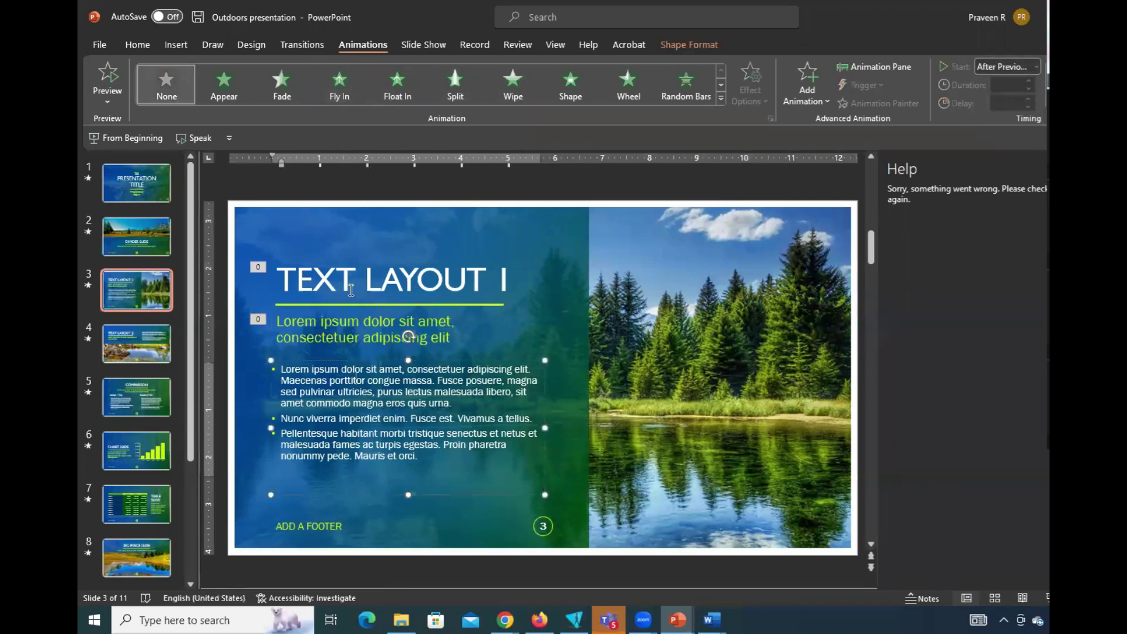
left_click(352, 329)
left_click(366, 365)
left_click(397, 85)
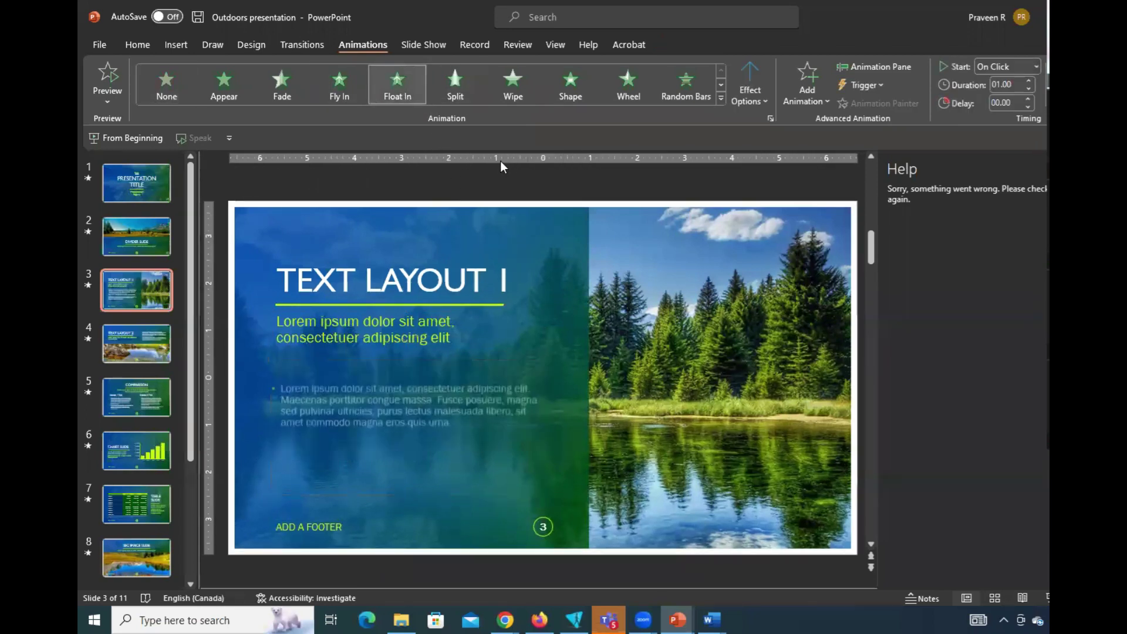
left_click(1021, 66)
left_click(1006, 115)
left_click(616, 185)
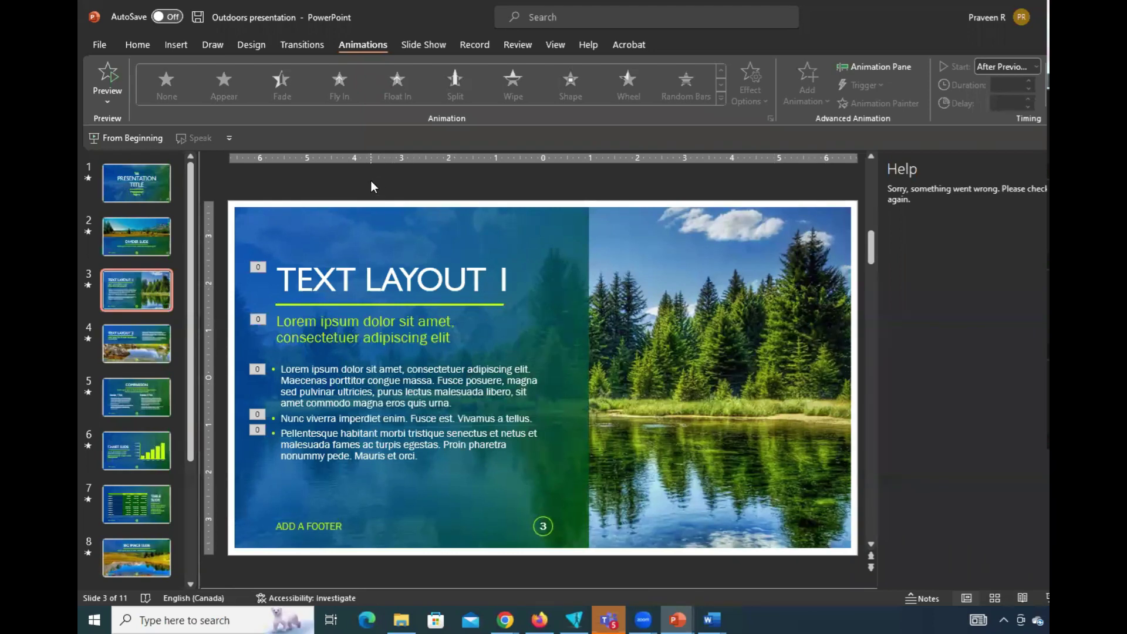
Set up Create a Video export at Standard (480p) quality and start creating it
left_click(94, 44)
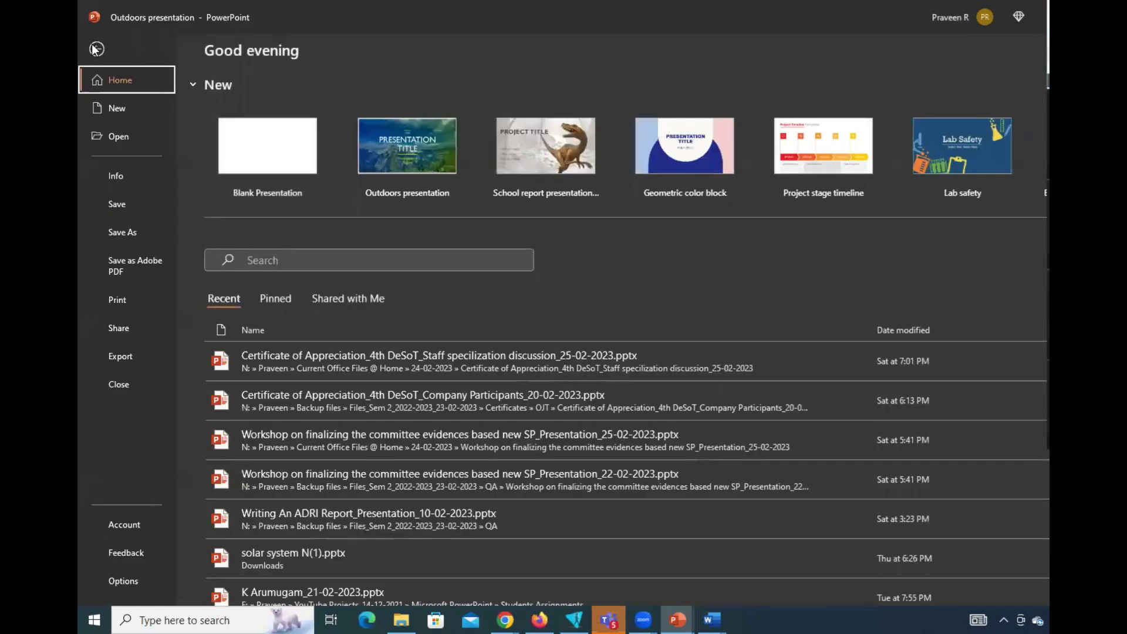
left_click(136, 356)
left_click(296, 187)
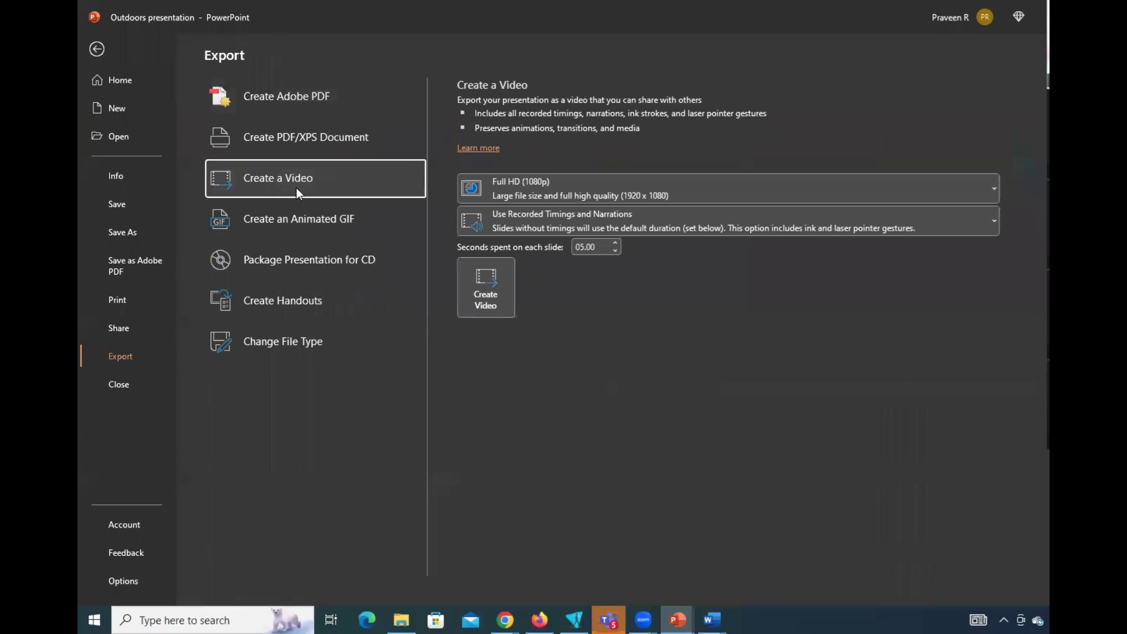
left_click(526, 190)
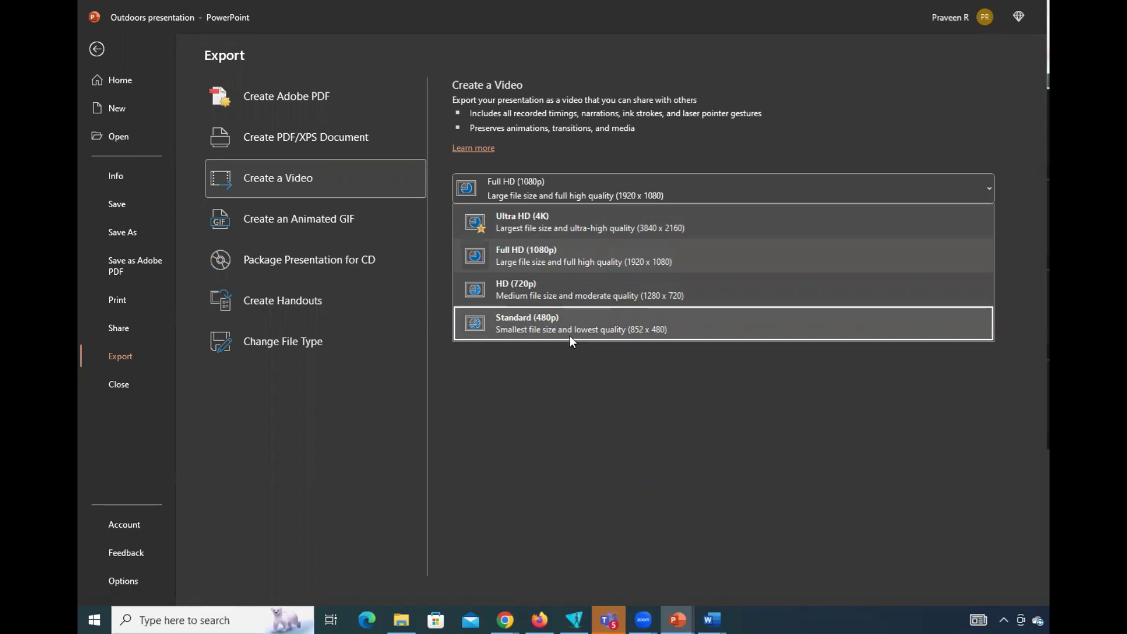
left_click(537, 322)
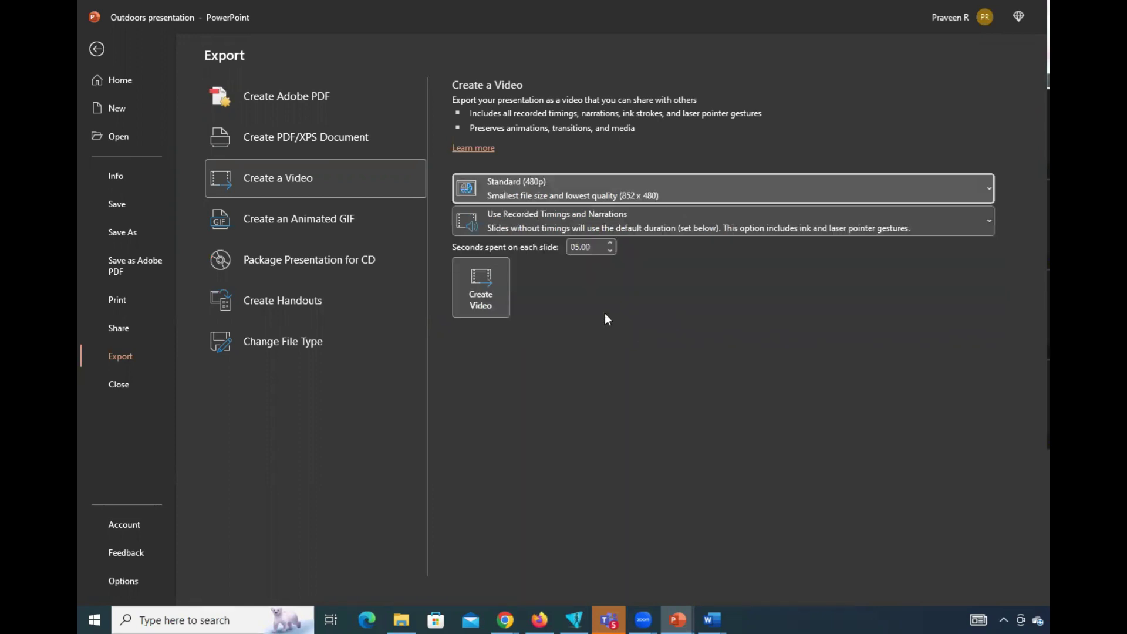
left_click(474, 311)
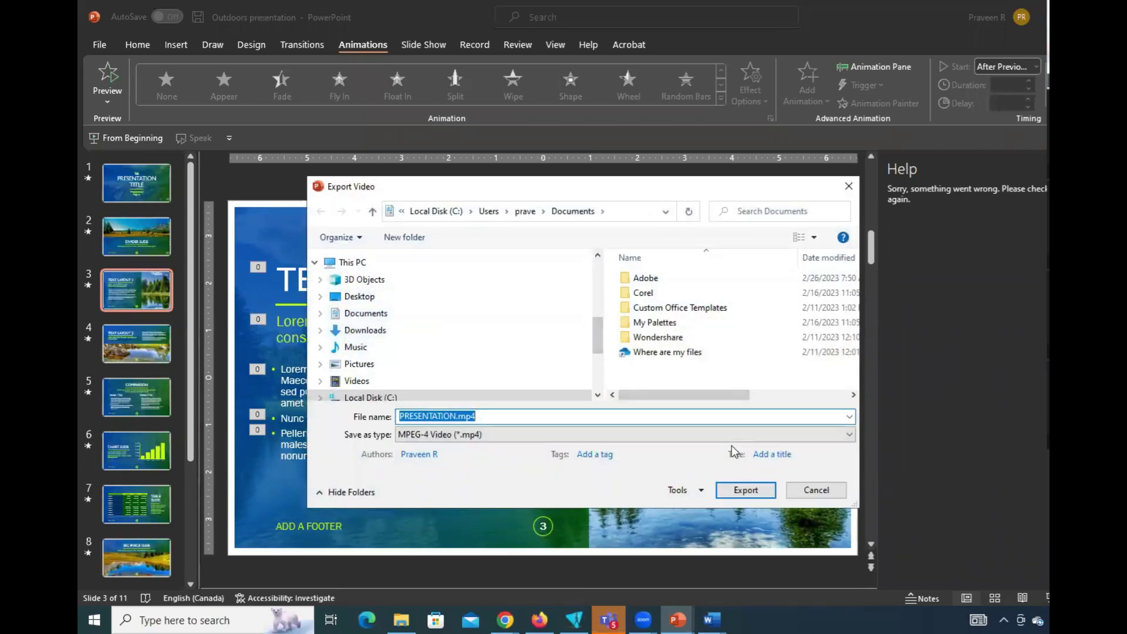
Export the video as PRESENTATION.mp4 in Documents
left_click(745, 491)
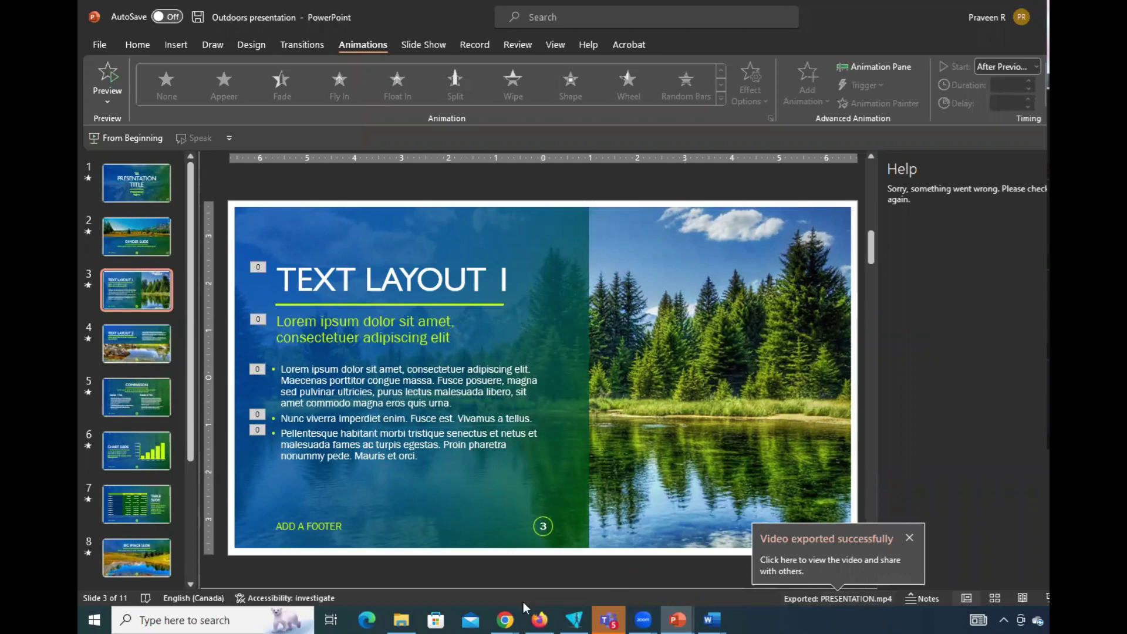
In File Explorer's Documents folder, open PRESENTATION.mp4 for playback
left_click(401, 619)
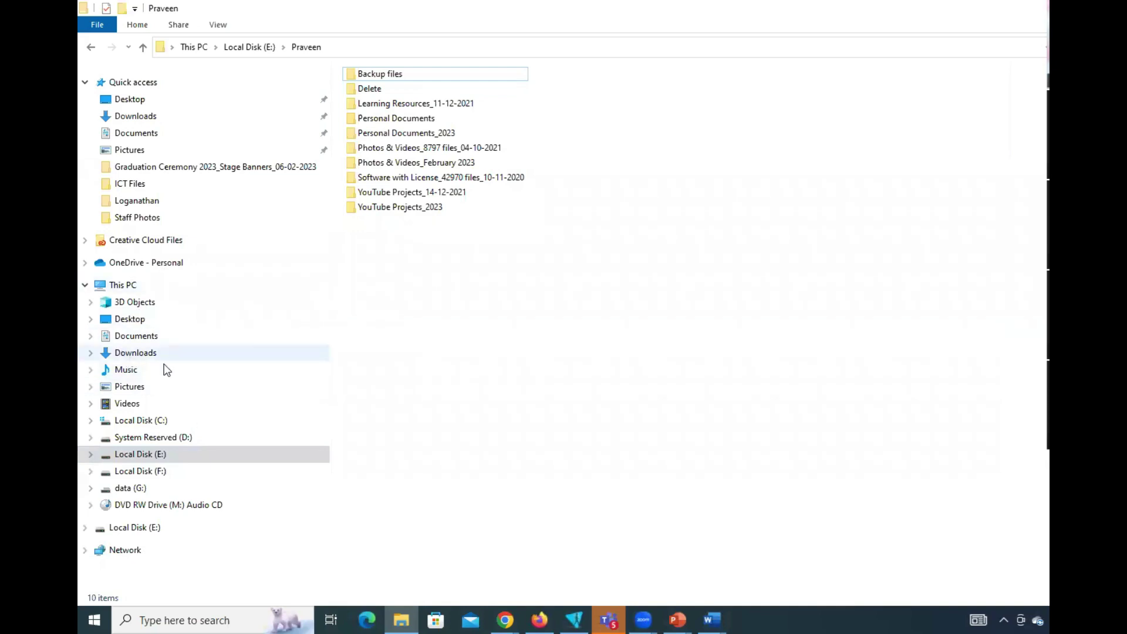
left_click(147, 336)
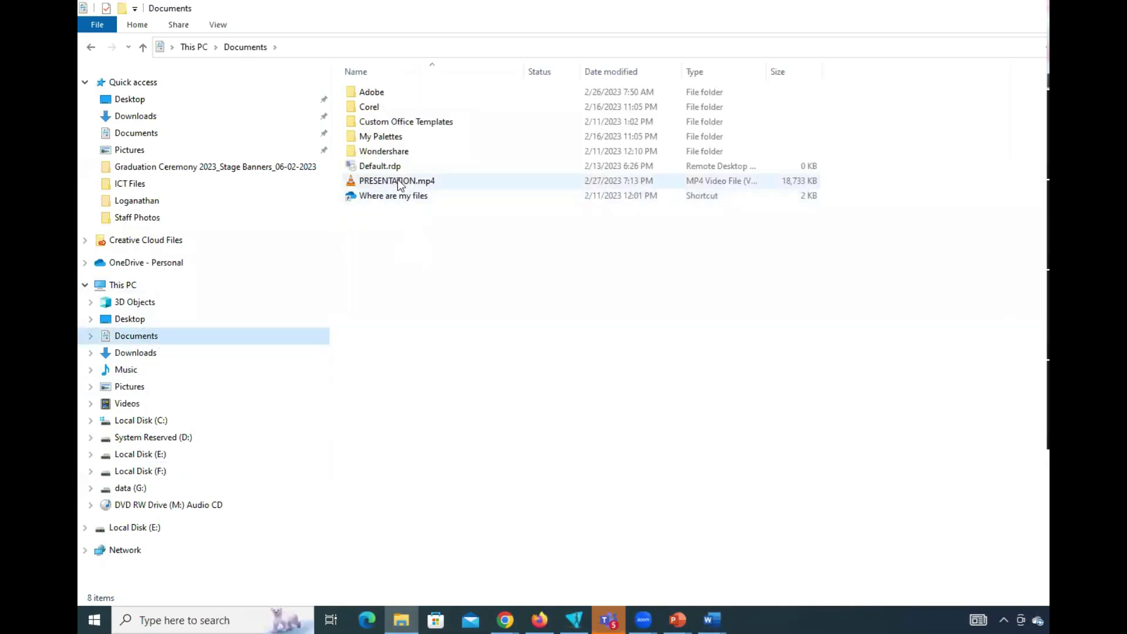
mouse_move(399, 184)
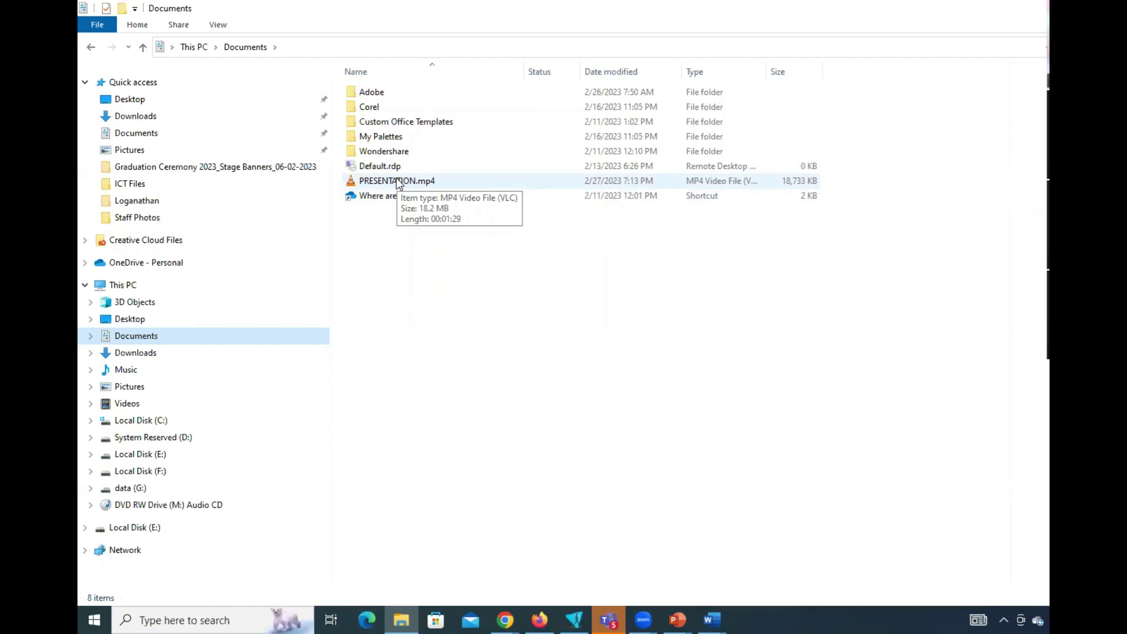
double_click(398, 184)
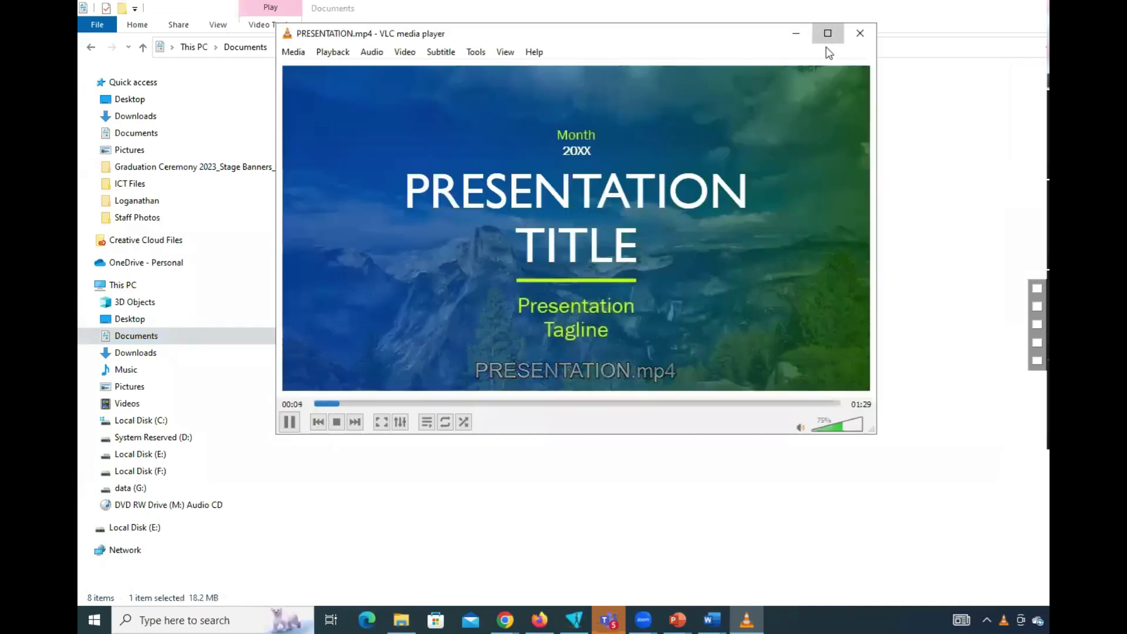
Maximize VLC, rewind PRESENTATION.mp4 to 00:00, watch it, then close VLC with Alt+F4
left_click(828, 32)
left_click_drag(178, 574, 108, 577)
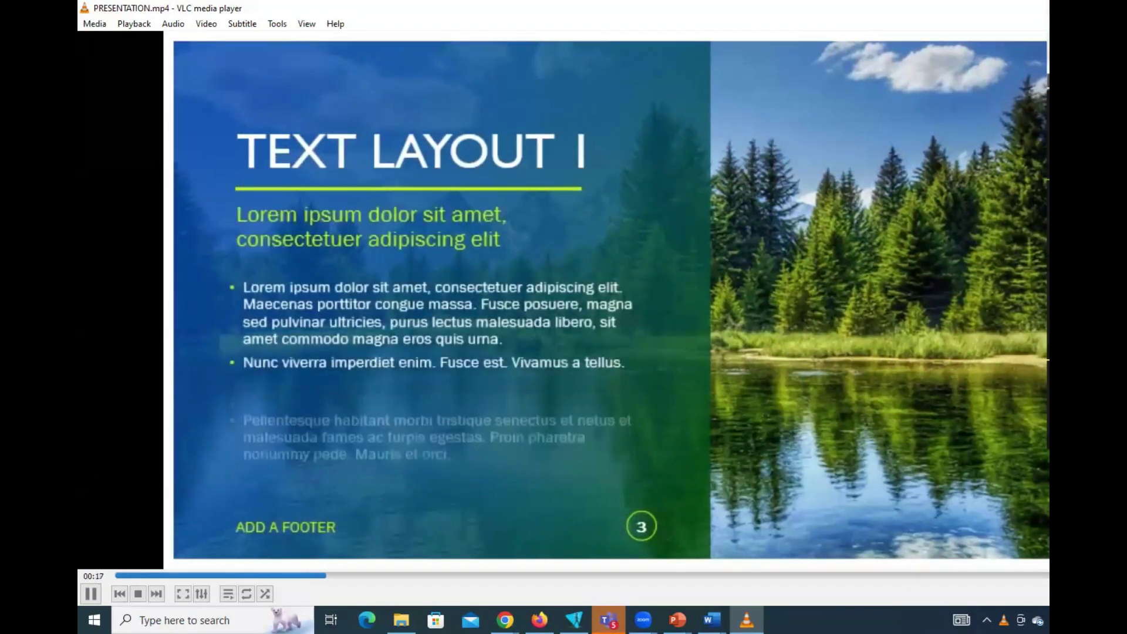
key("alt+F4")
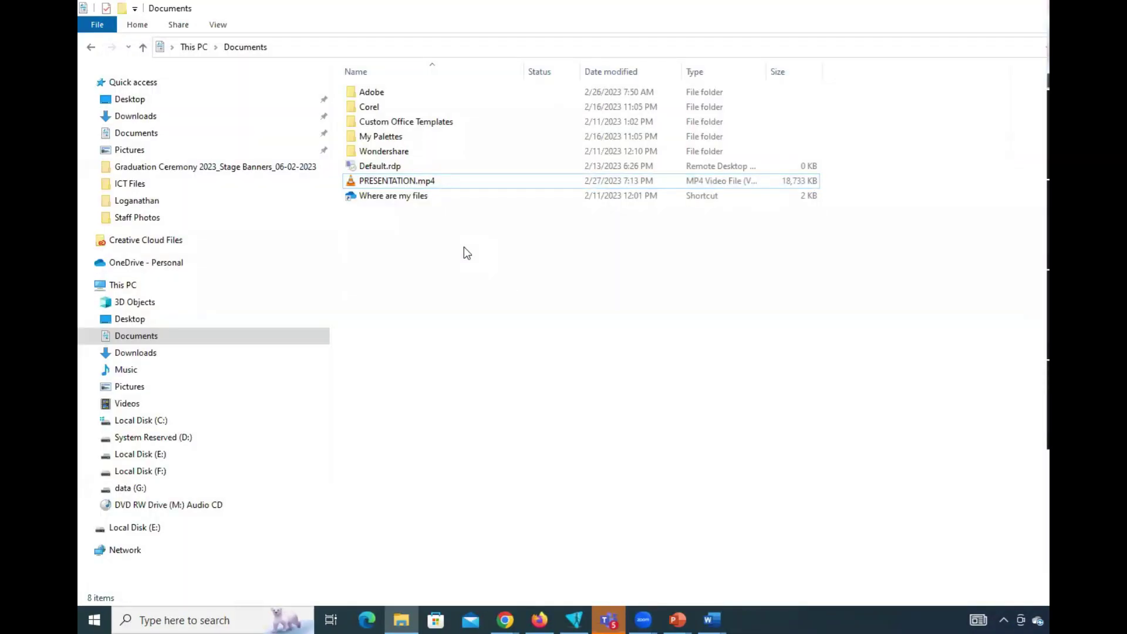
Bring the Outdoors presentation to the front and close the Video exported successfully notification
mouse_move(676, 619)
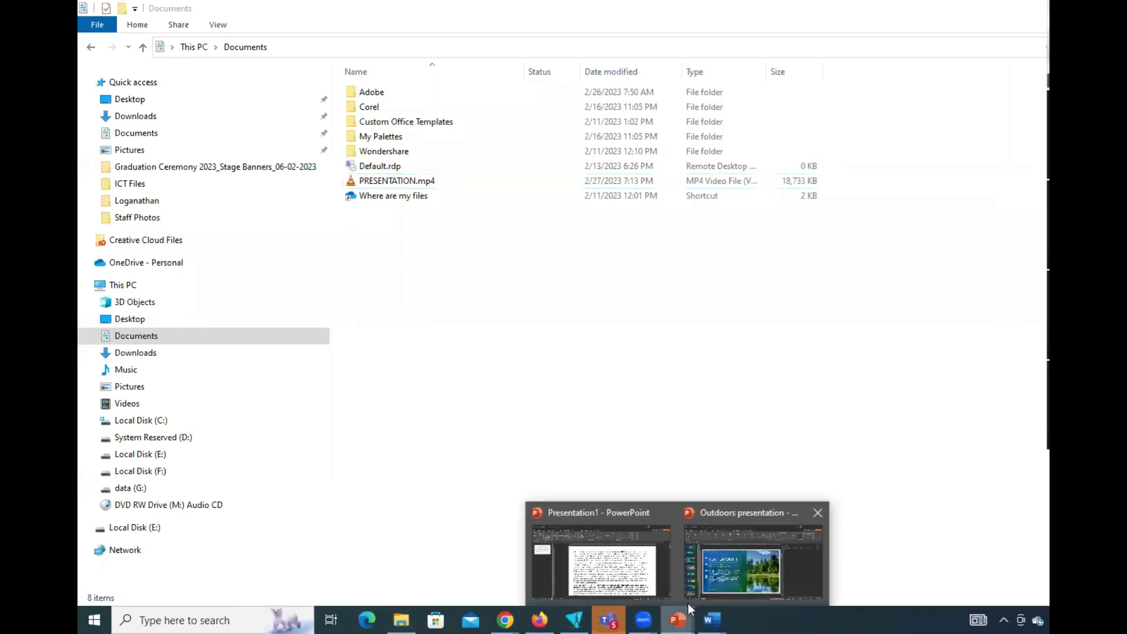
left_click(747, 560)
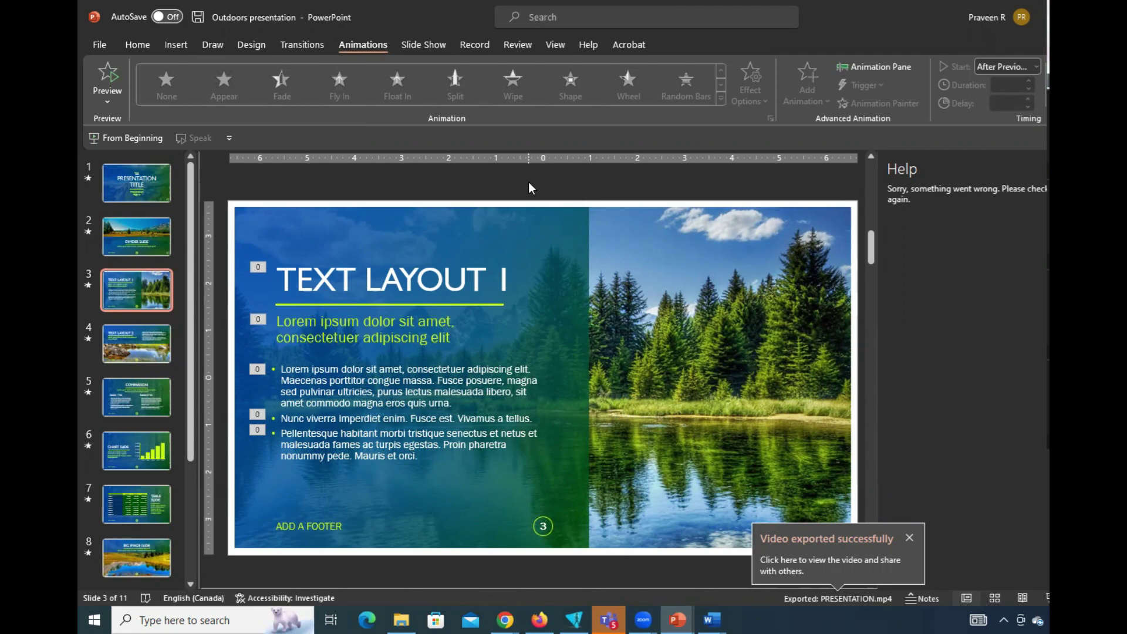
left_click(909, 538)
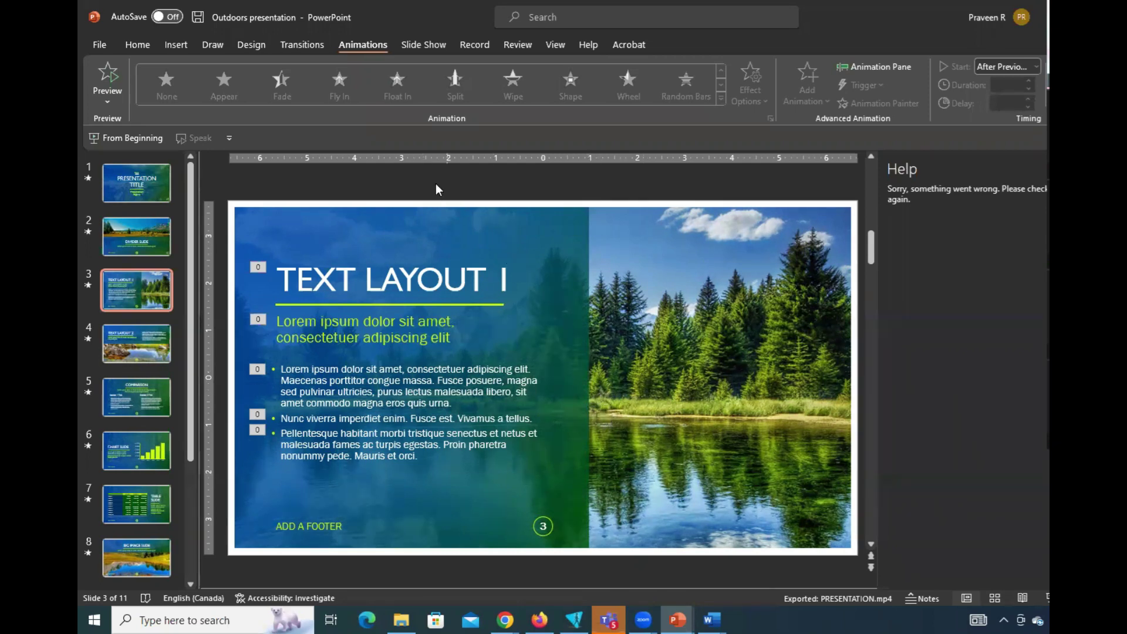
mouse_move(711, 619)
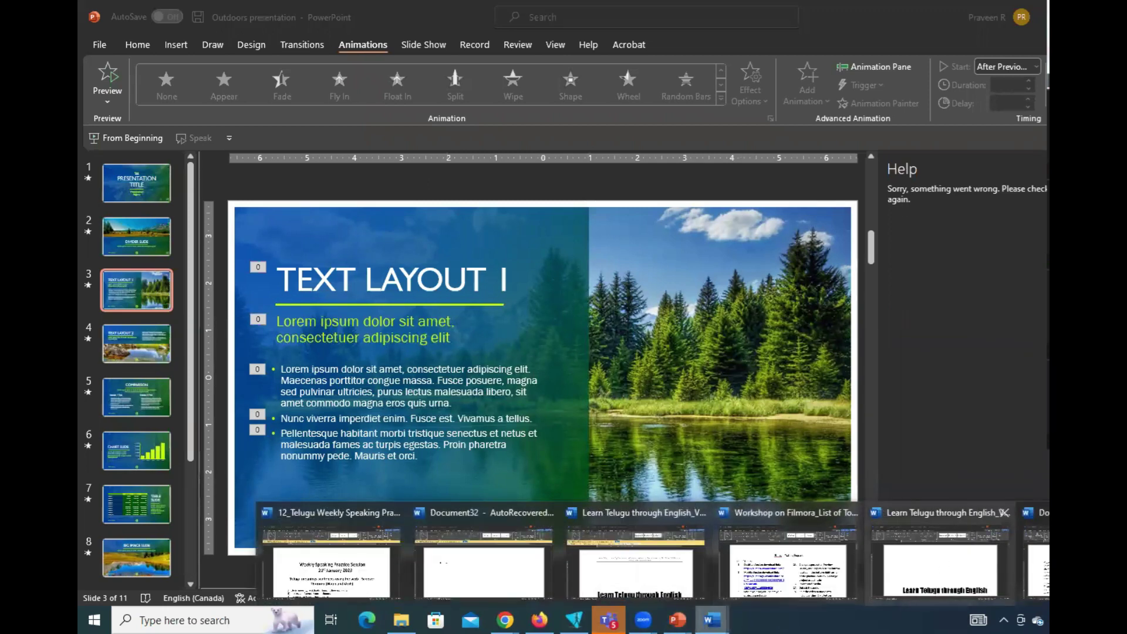
Scroll through and select text in Document2, then Alt+Tab to the dinosaur presentation
left_click(1036, 558)
scroll(417, 252, "down", 1)
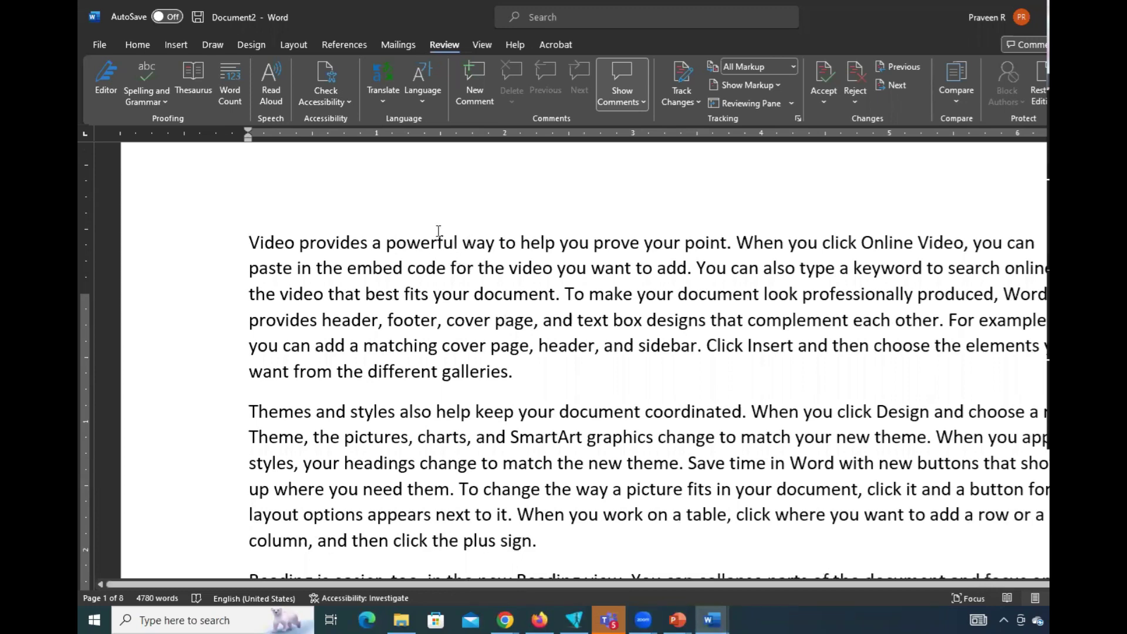
scroll(438, 230, "up", 1)
left_click_drag(249, 305, 449, 331)
left_click(471, 408)
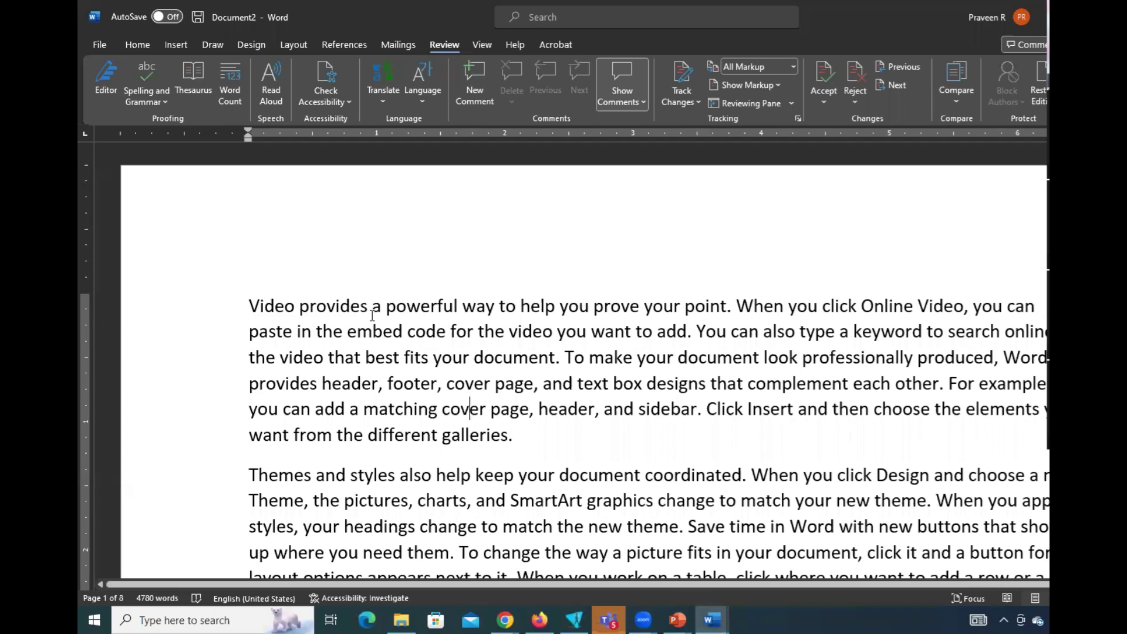
scroll(411, 340, "down", 2)
scroll(432, 352, "up", 2)
key("alt+Tab")
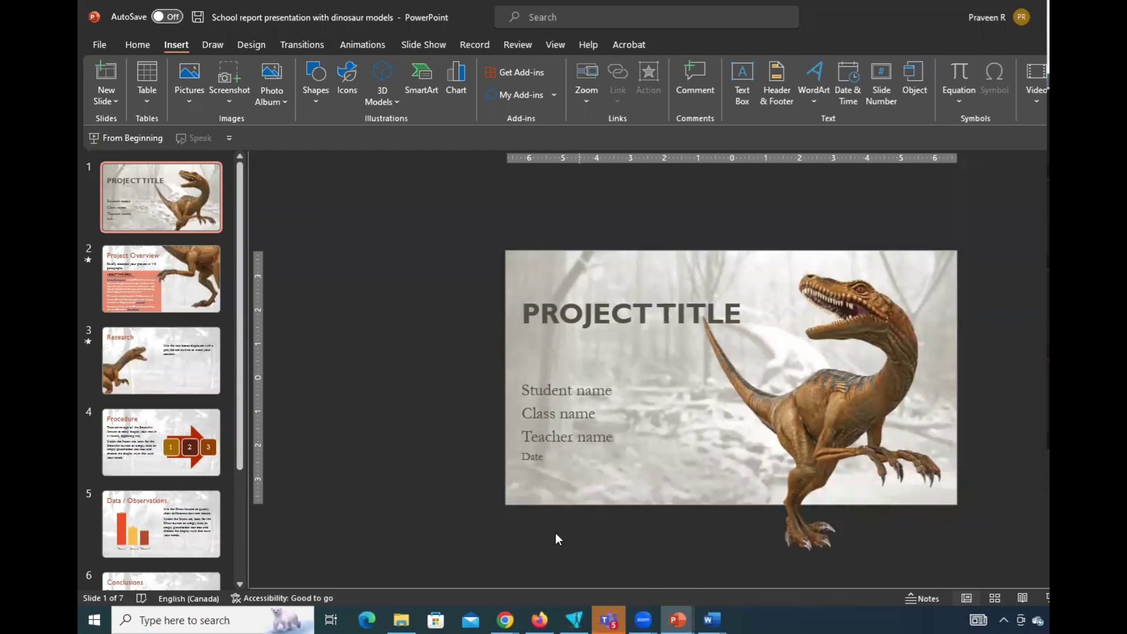
Push the quiz browser off-screen, then bring the CloudConvert window up maximized
mouse_move(506, 610)
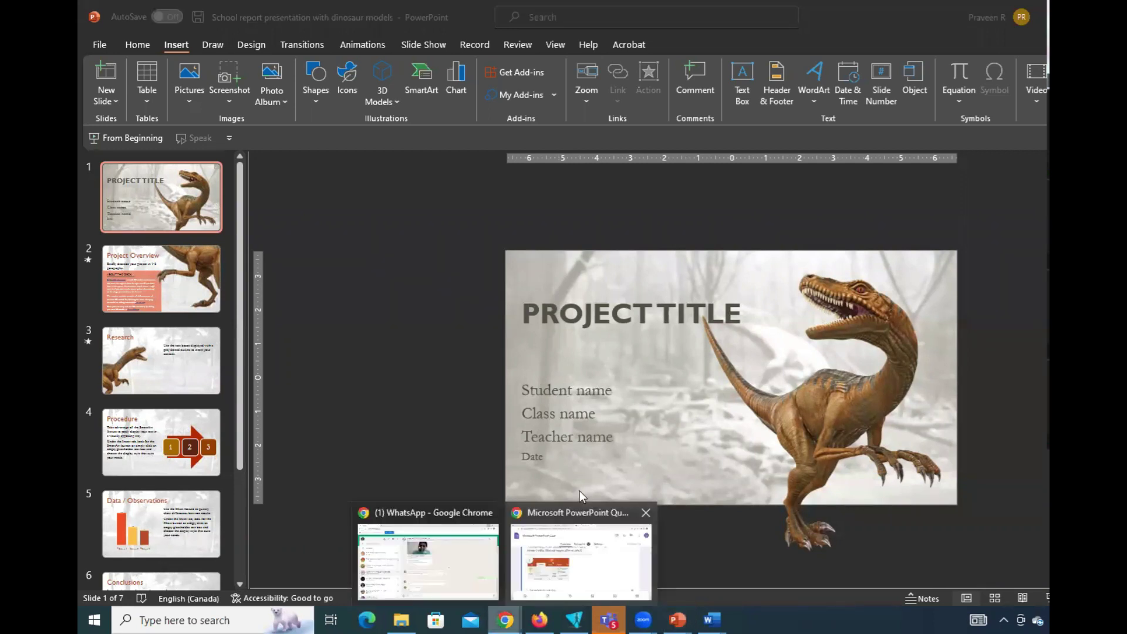
left_click(590, 556)
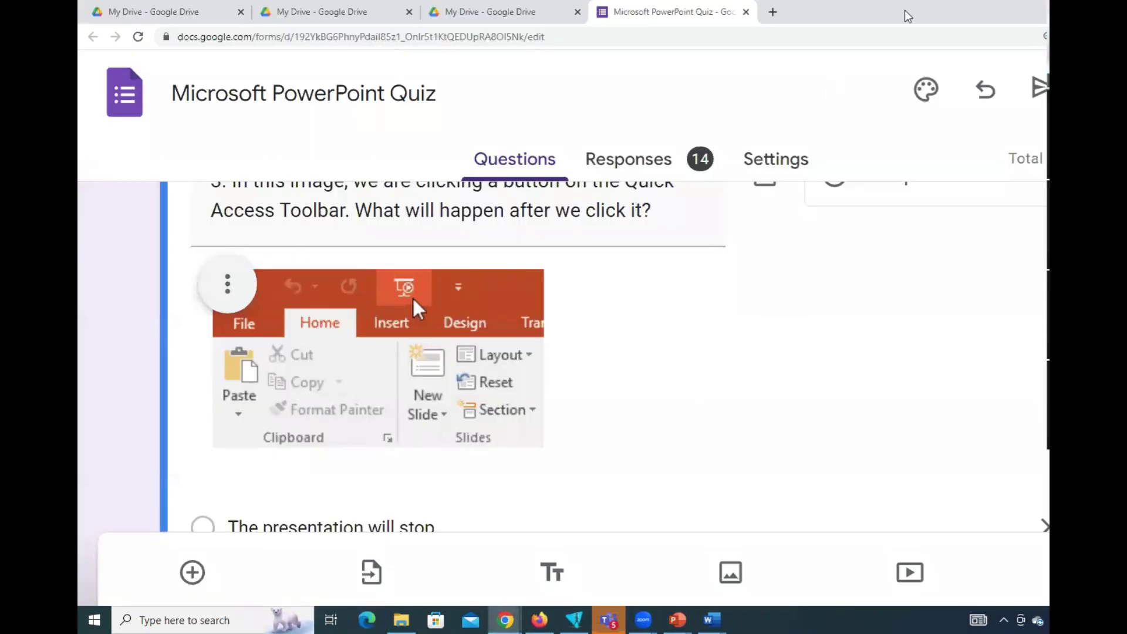
left_click_drag(908, 16, 1048, 37)
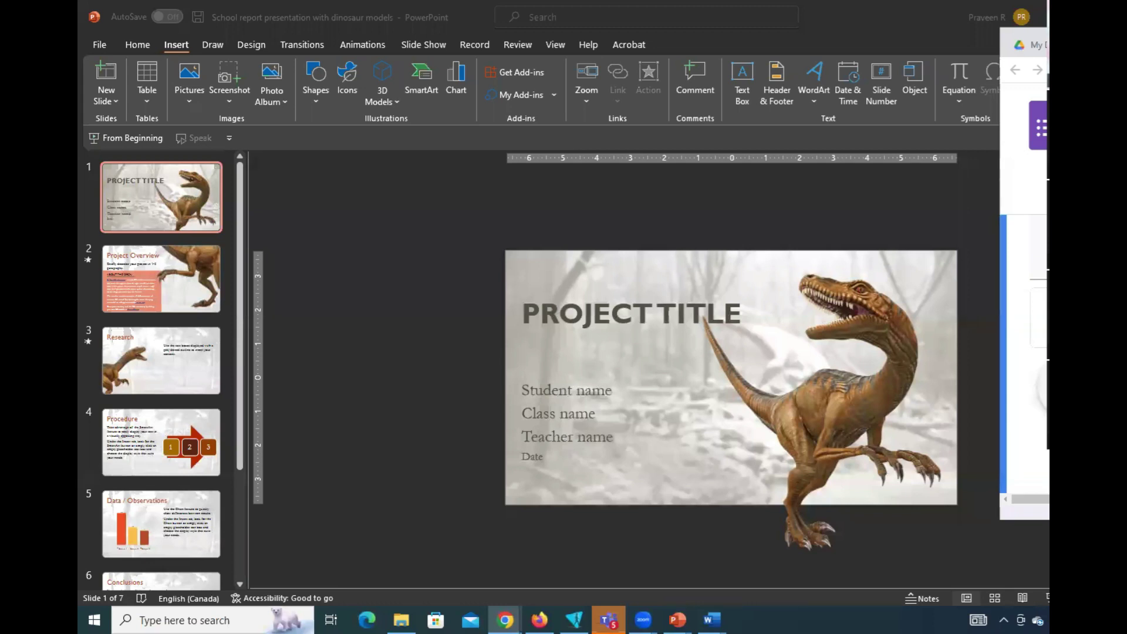
left_click_drag(1048, 36, 1048, 37)
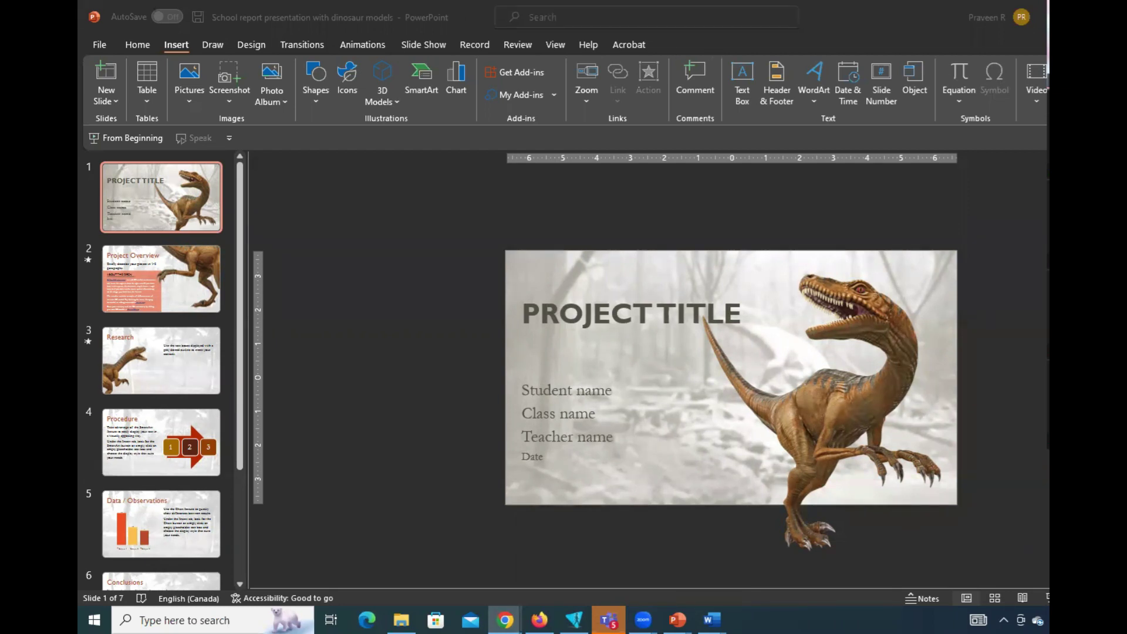
key("alt+Tab")
left_click(826, 92)
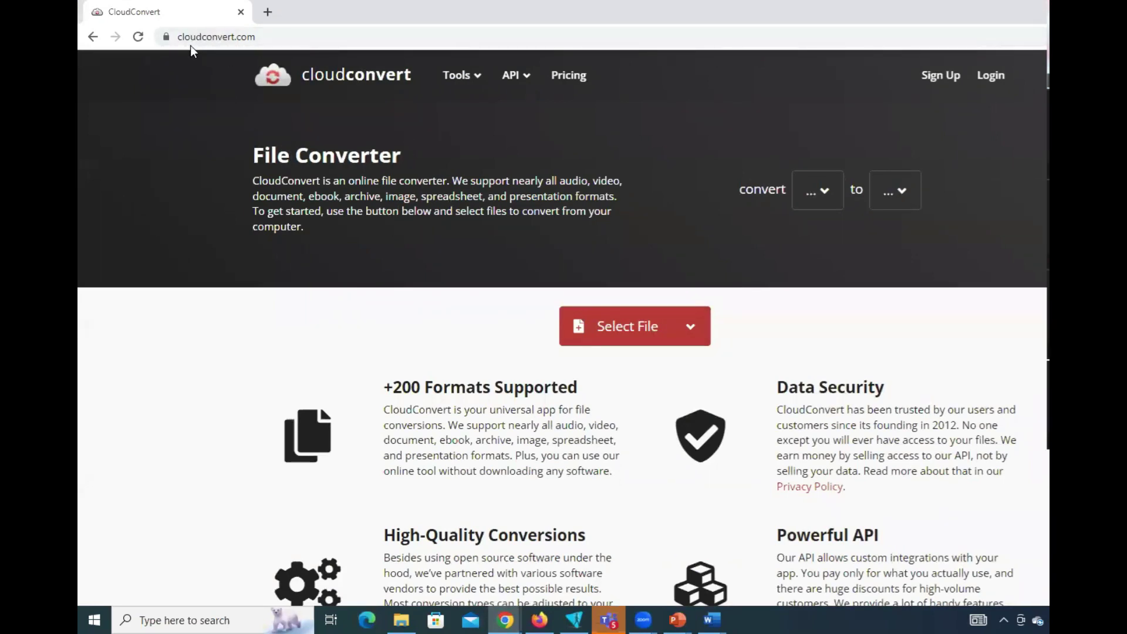
left_click(258, 37)
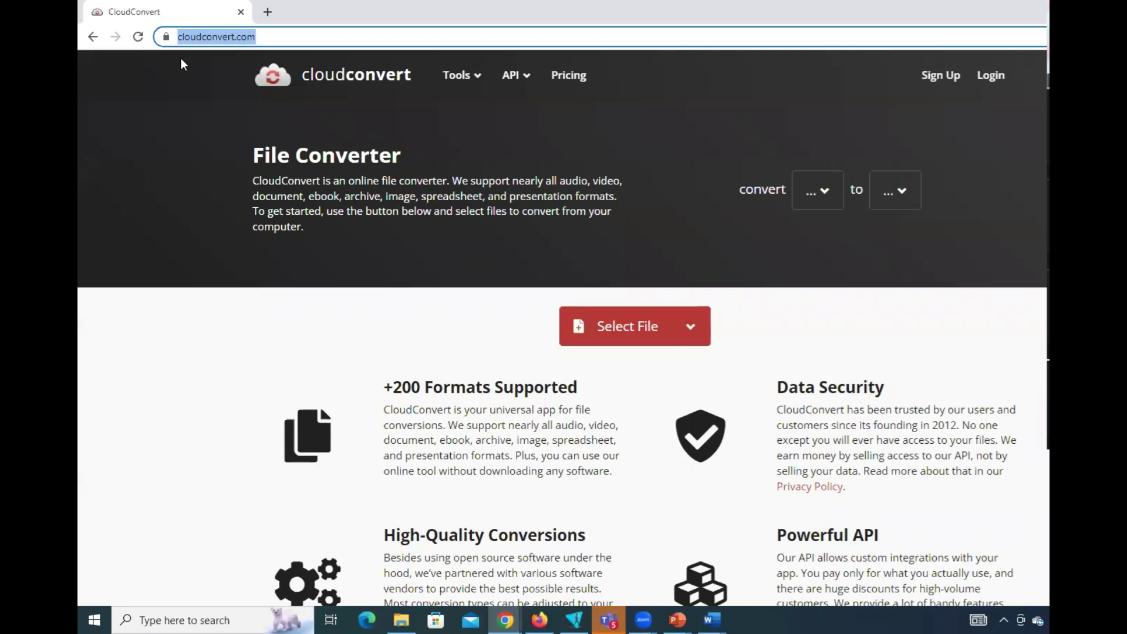
left_click(280, 47)
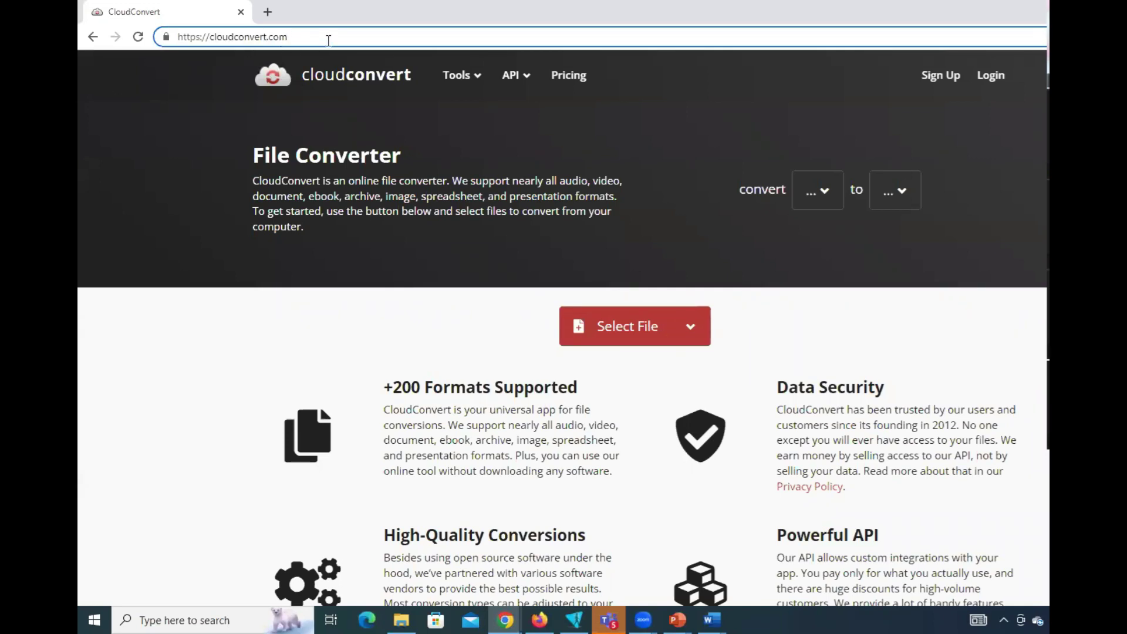
left_click_drag(281, 48, 160, 48)
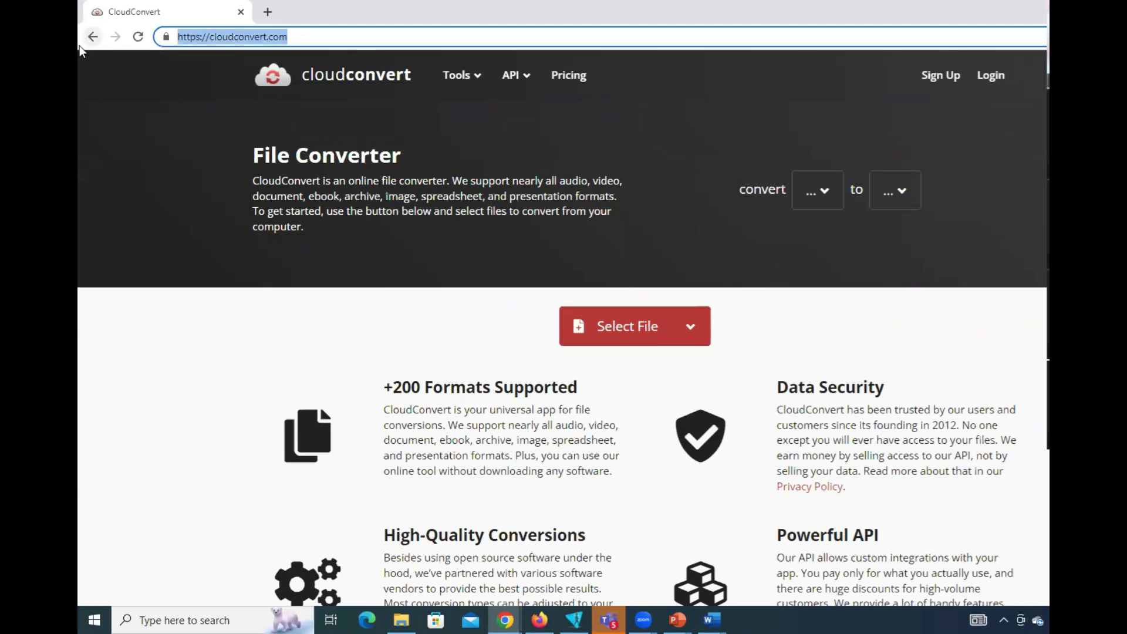
Zoom Magnifier to 400% and back to 100%, then open the Select File source list
key("super+plus")
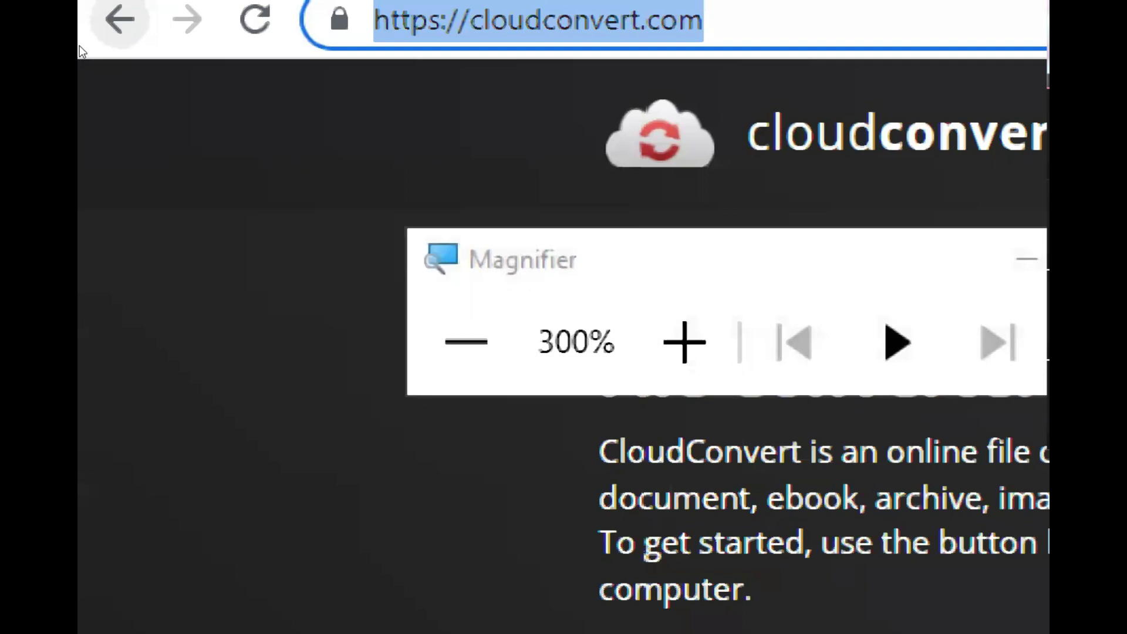
key("super+plus")
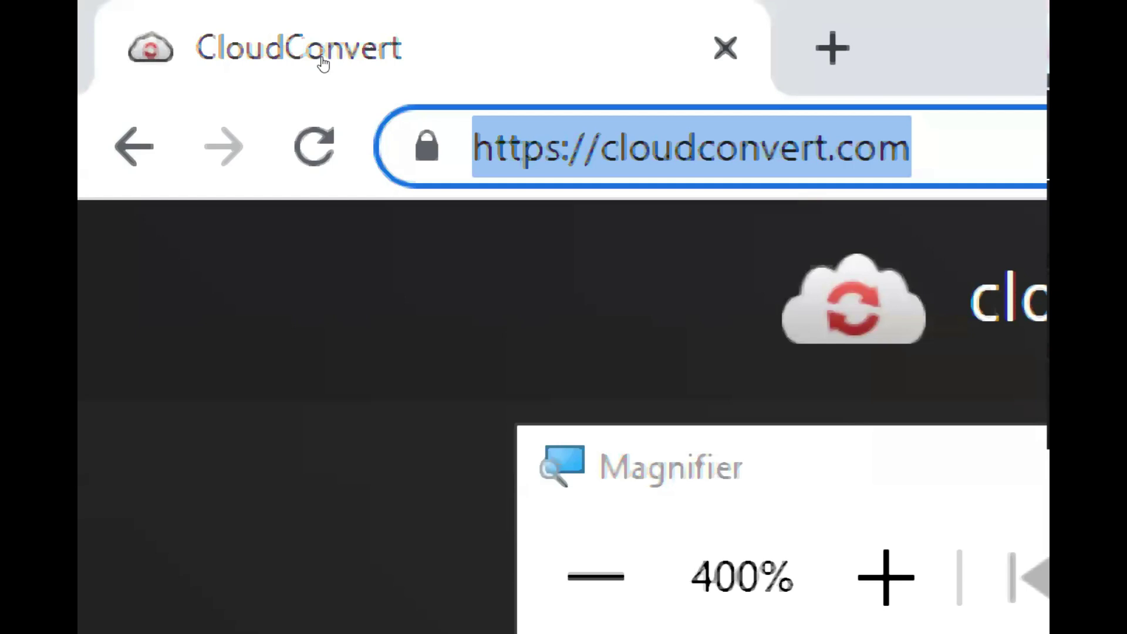
key("super+minus")
key("super+minus")
key("super+minus")
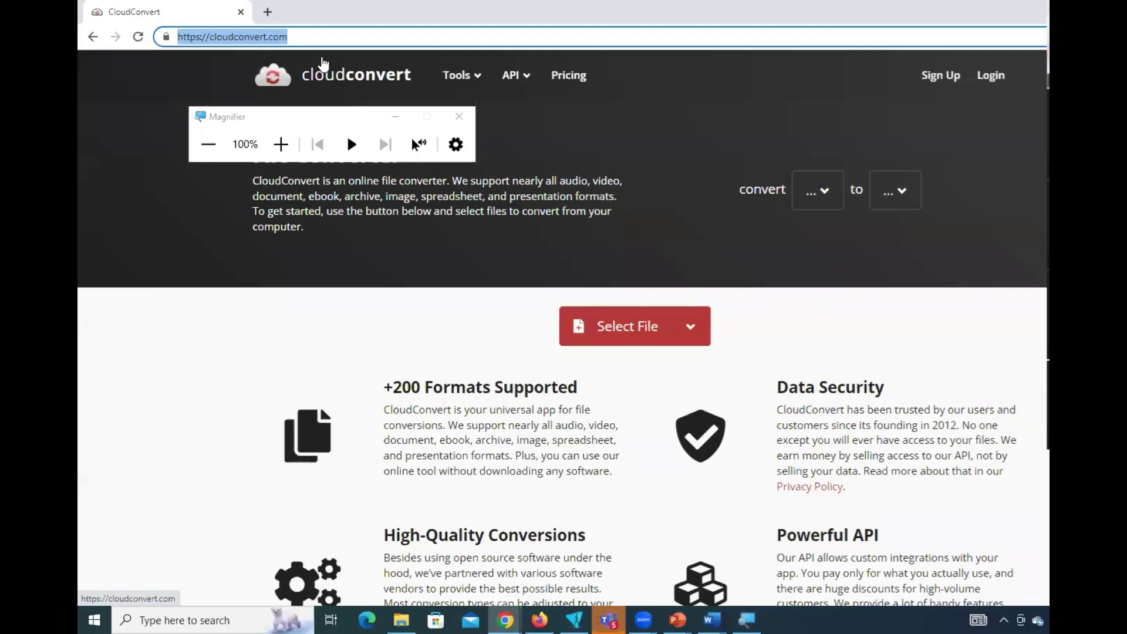
left_click(690, 330)
left_click(690, 331)
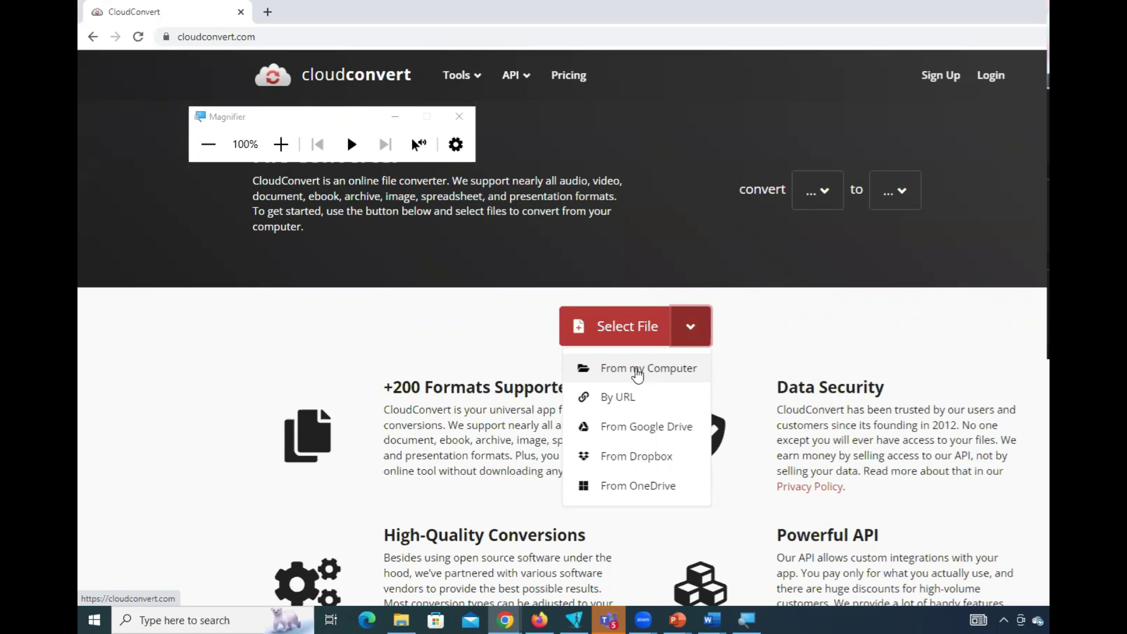
Upload PRESENTATION.mp4 from the Documents folder on this computer
left_click(637, 370)
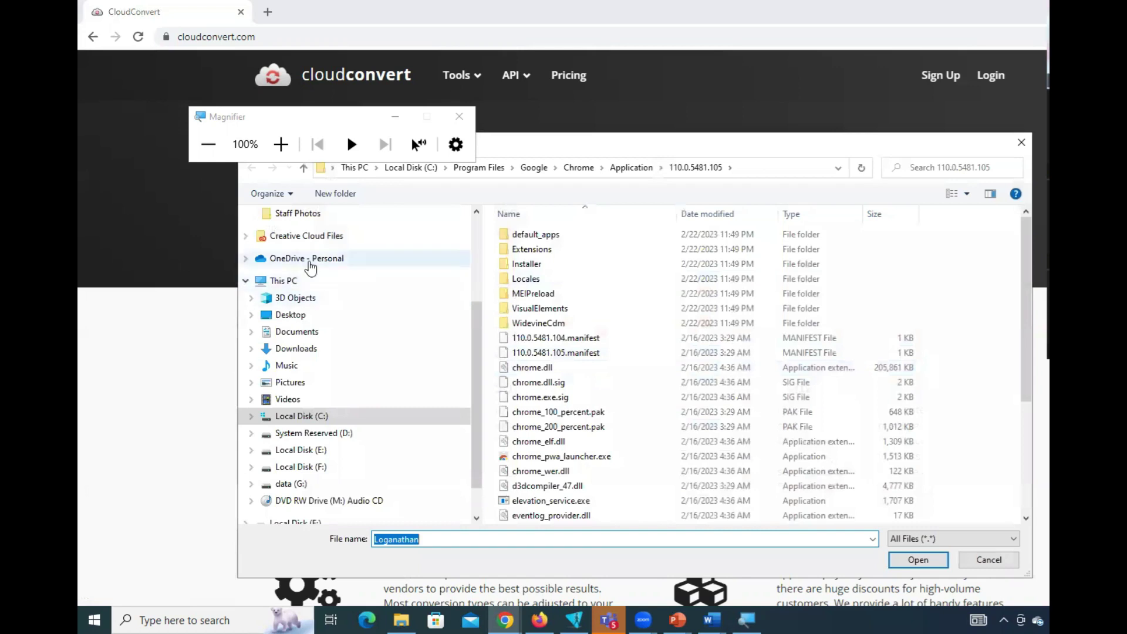
scroll(317, 276, "up", 3)
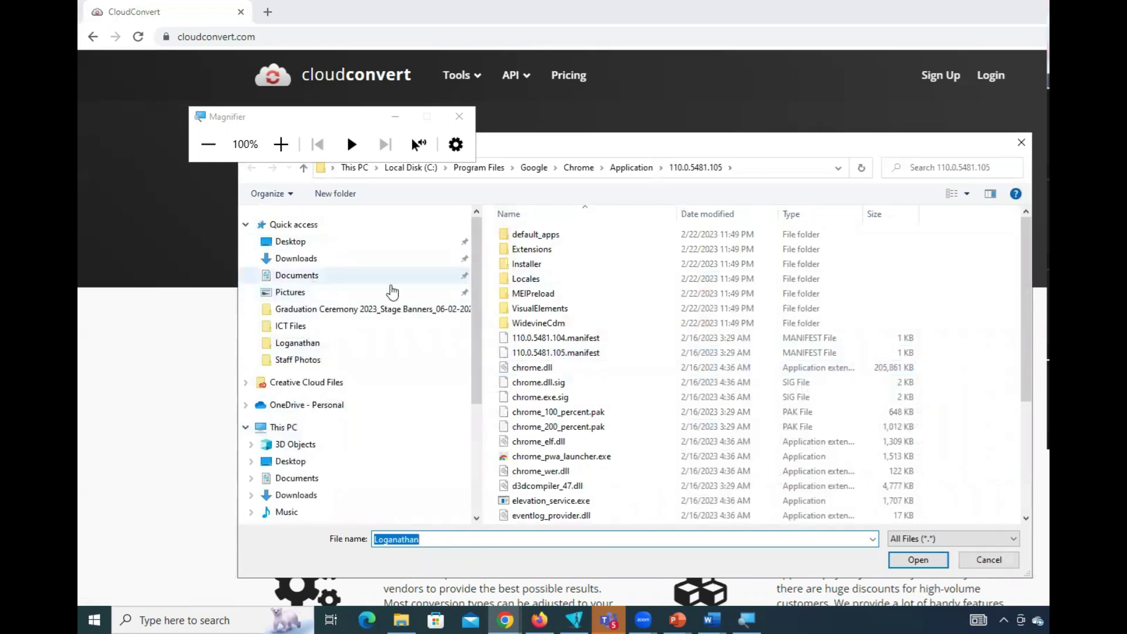
left_click(391, 283)
left_click(552, 324)
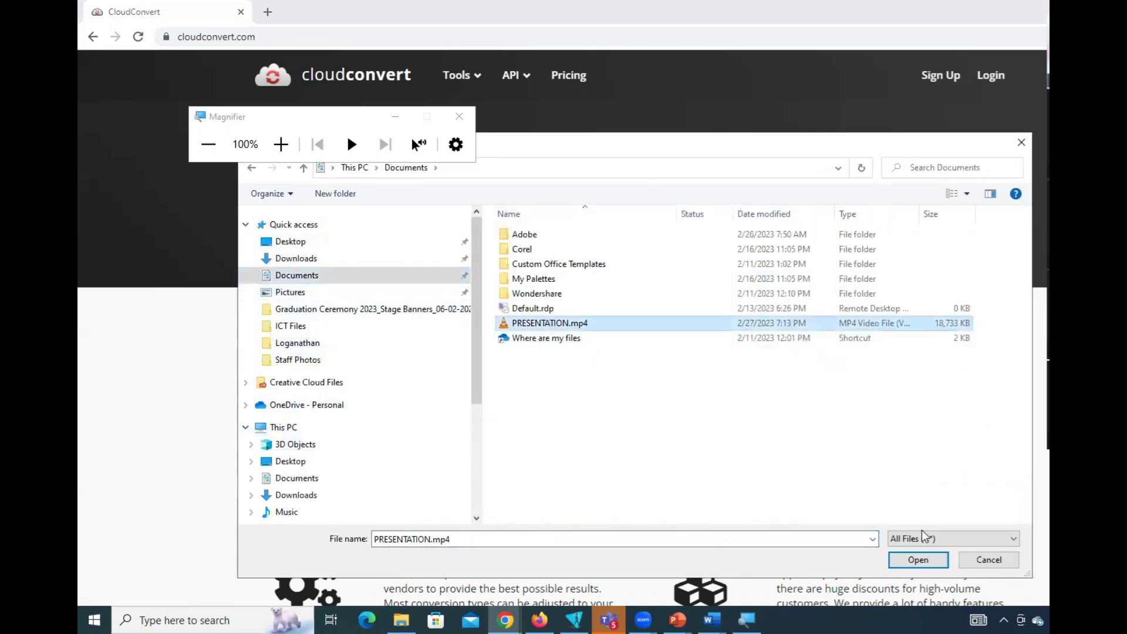
left_click(909, 562)
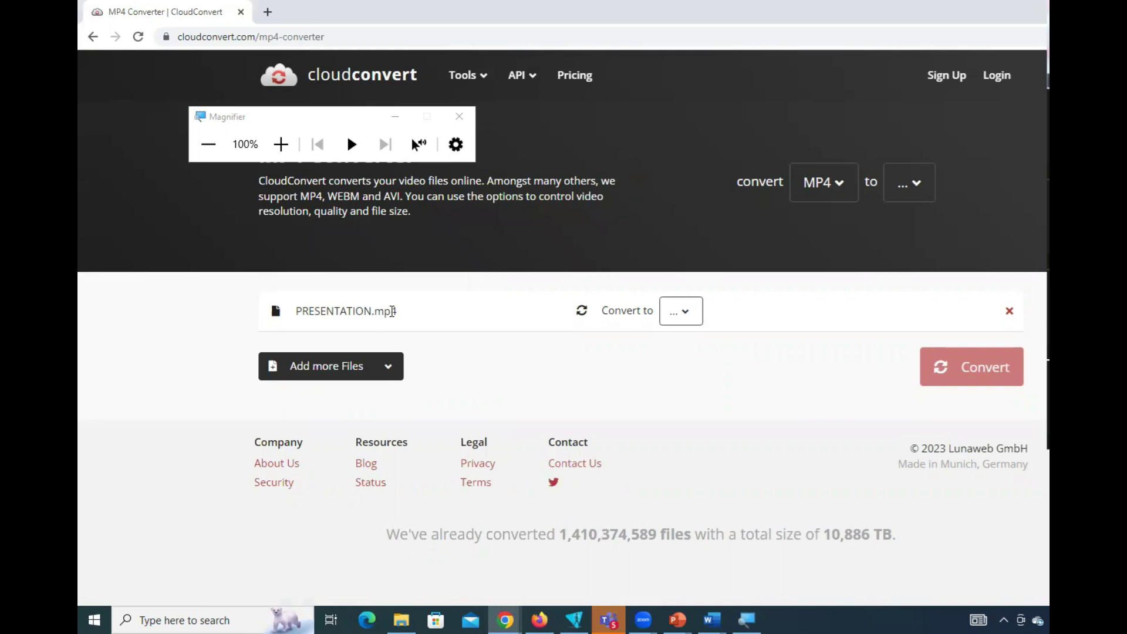
Set the output format to Audio > MP3 and start converting, then switch to Word
left_click(684, 314)
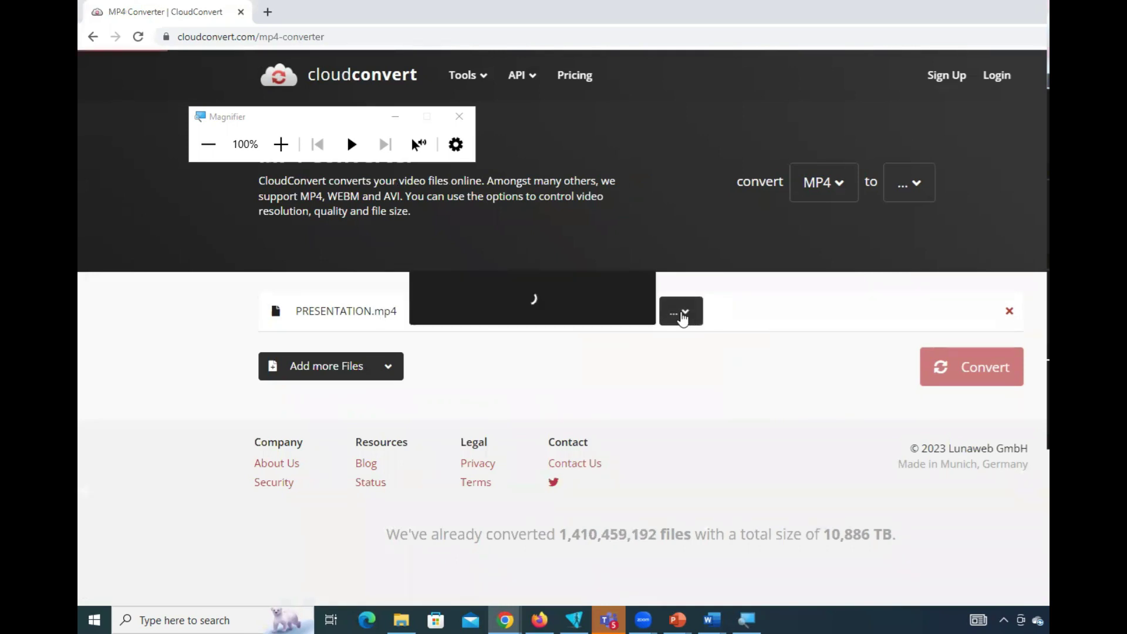
left_click(439, 323)
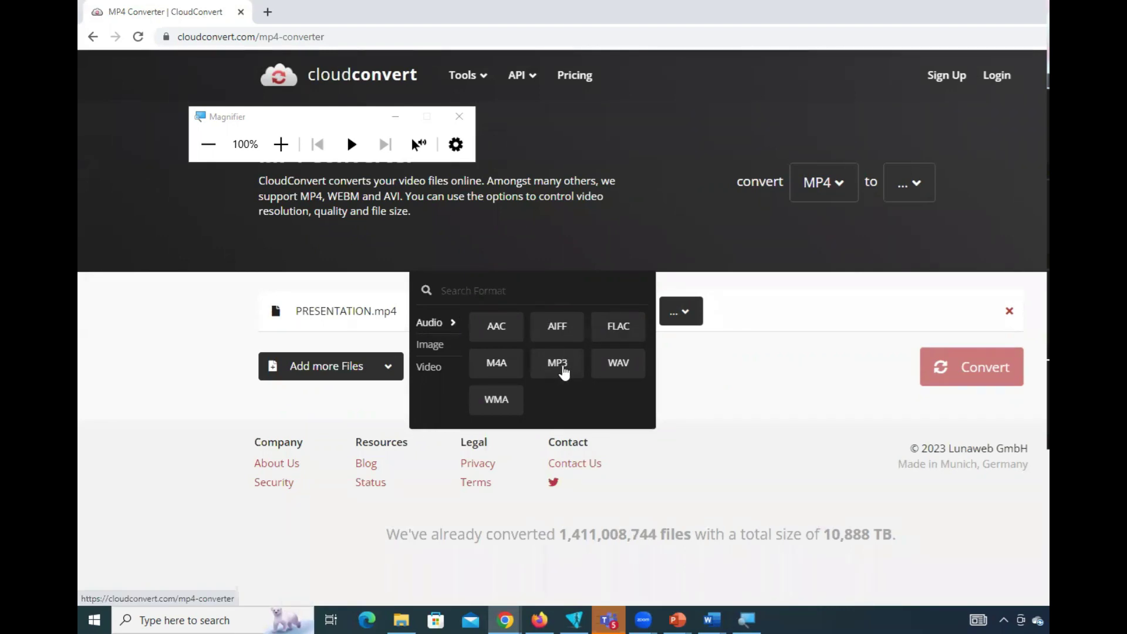
left_click(558, 363)
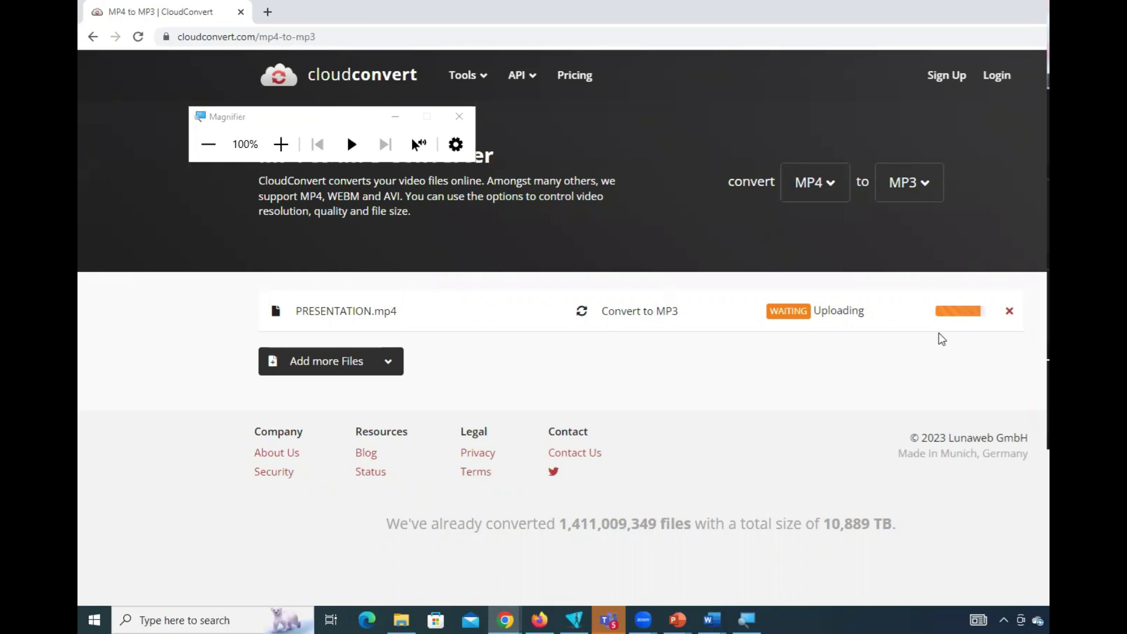
mouse_move(712, 619)
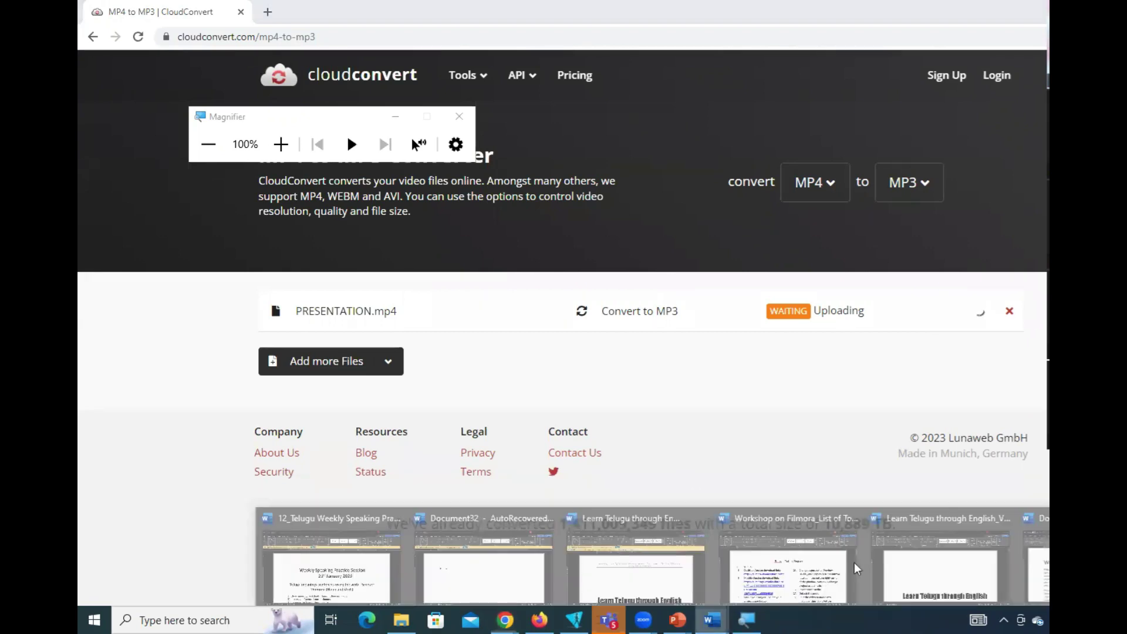
left_click(1036, 560)
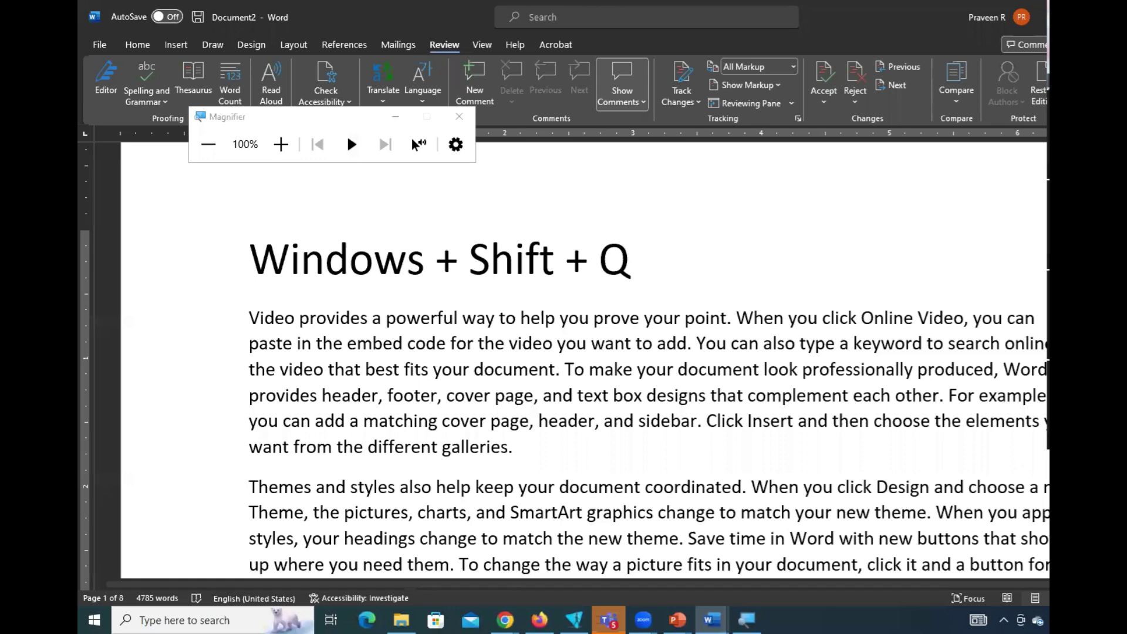
Have Word's opening paragraph read aloud, stop it, and return to the browser
key("ctrl+alt+Return")
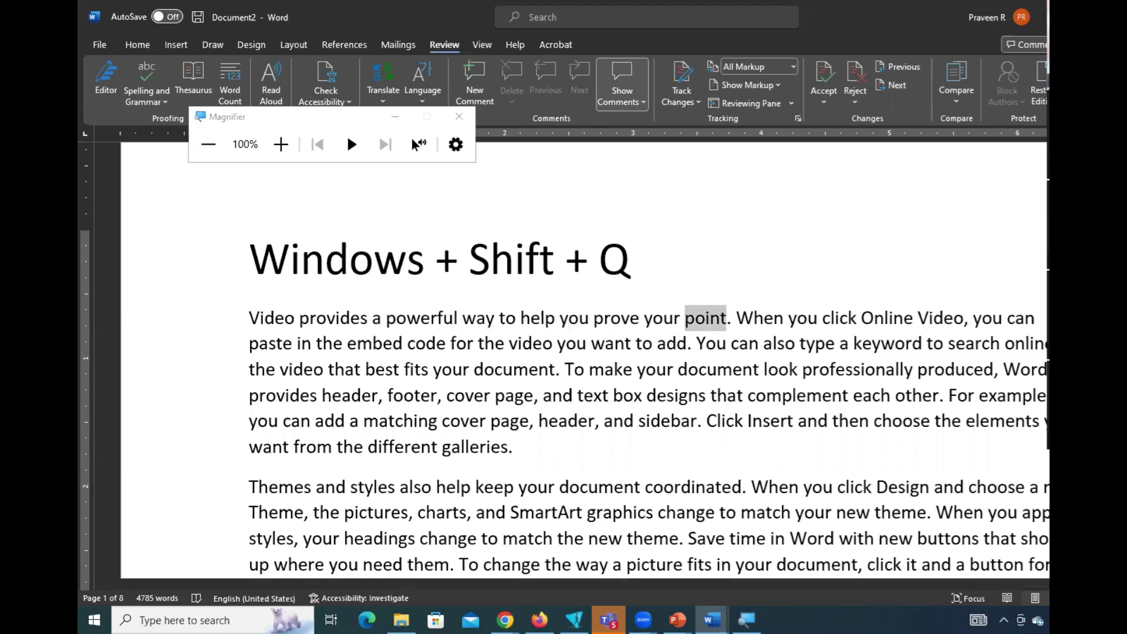
key("ctrl+alt+Return")
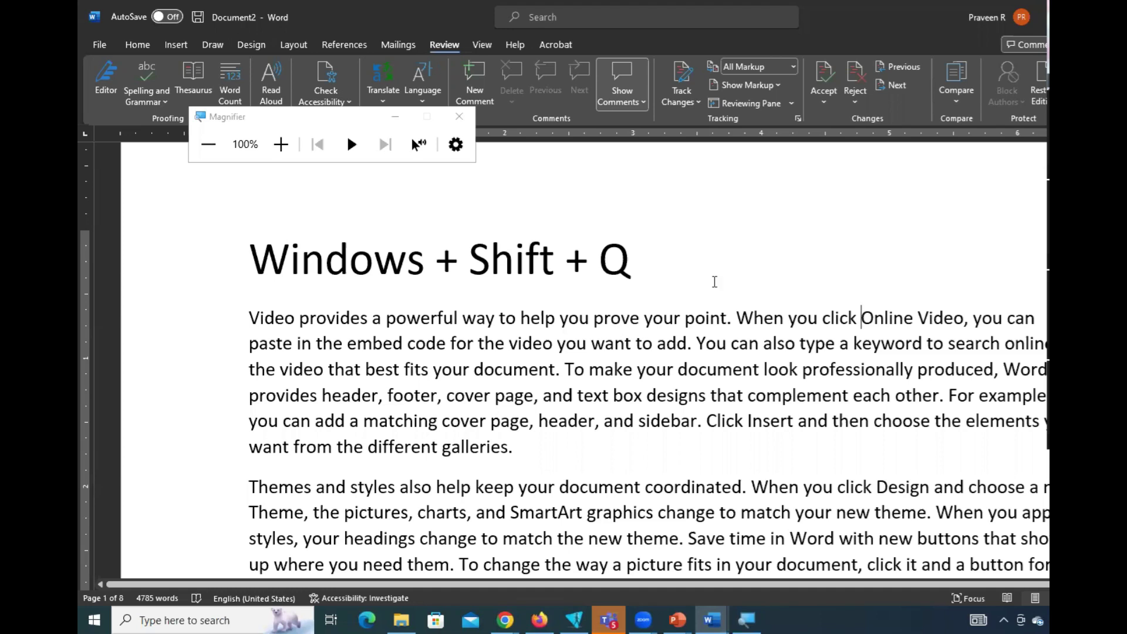
key("alt+Tab")
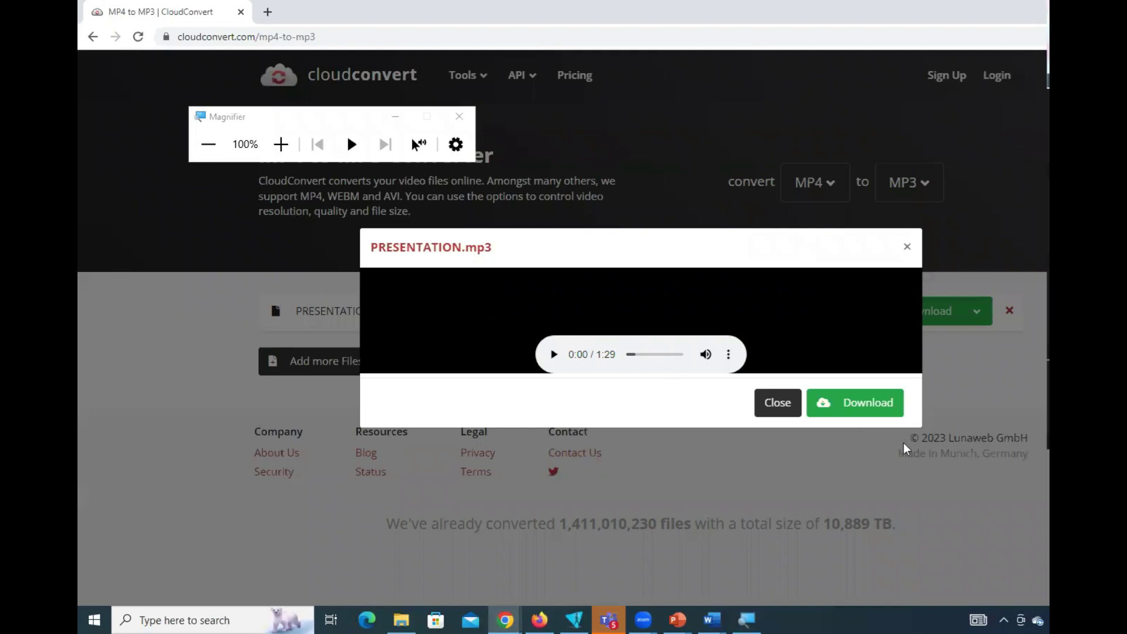
Download PRESENTATION.mp3, reveal it in Downloads, and bring back the dinosaur school report deck
left_click(895, 413)
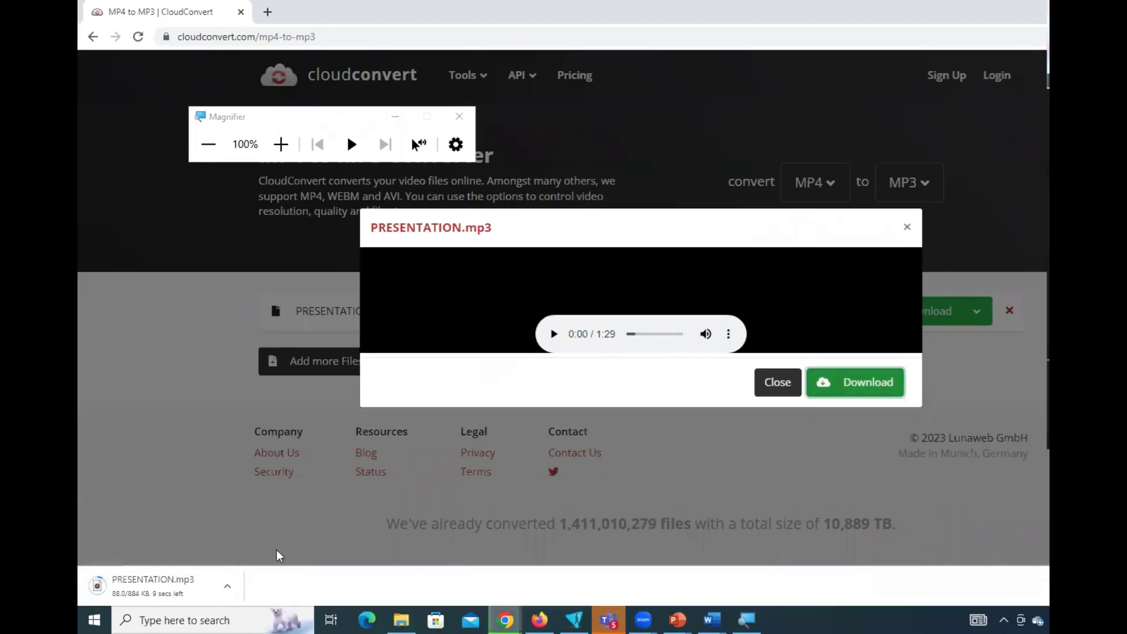
left_click(228, 586)
left_click(291, 538)
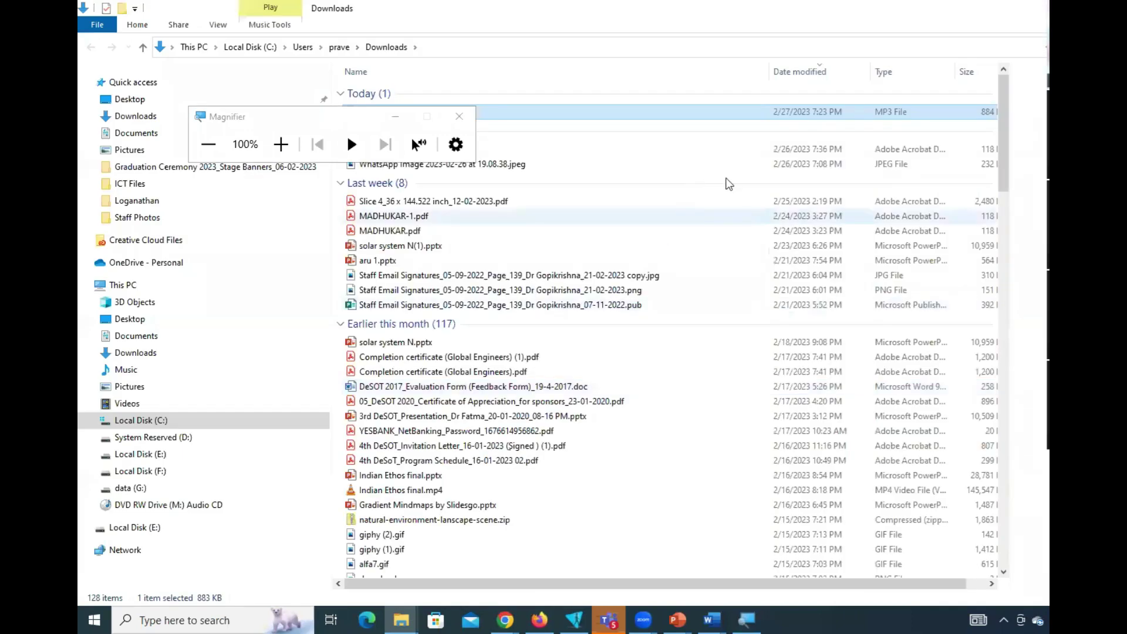
left_click(677, 619)
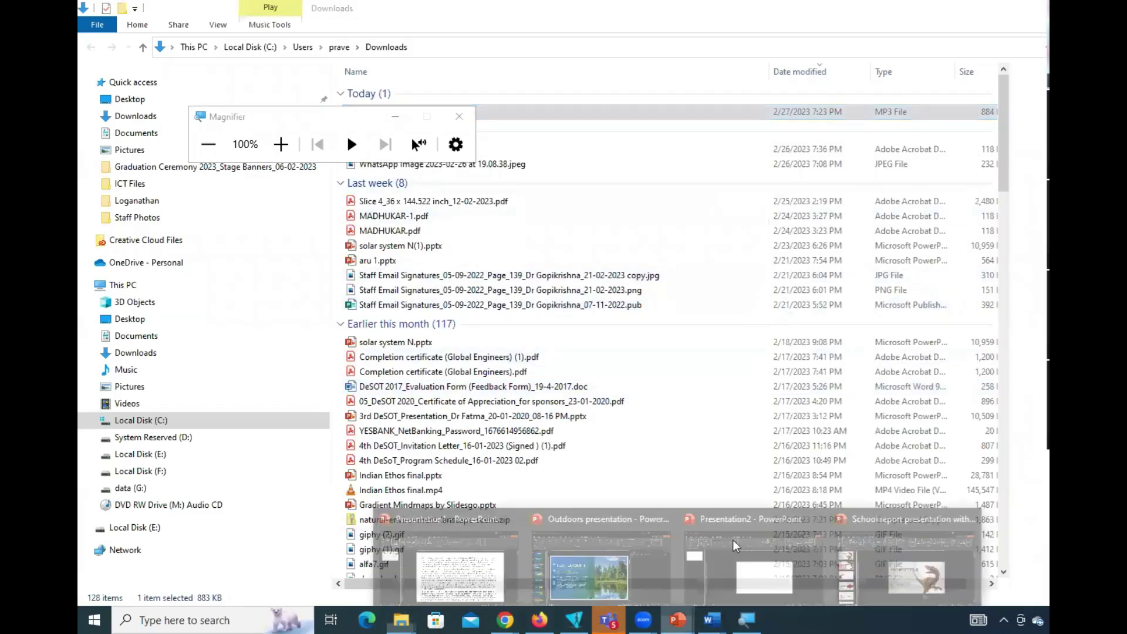
left_click(901, 561)
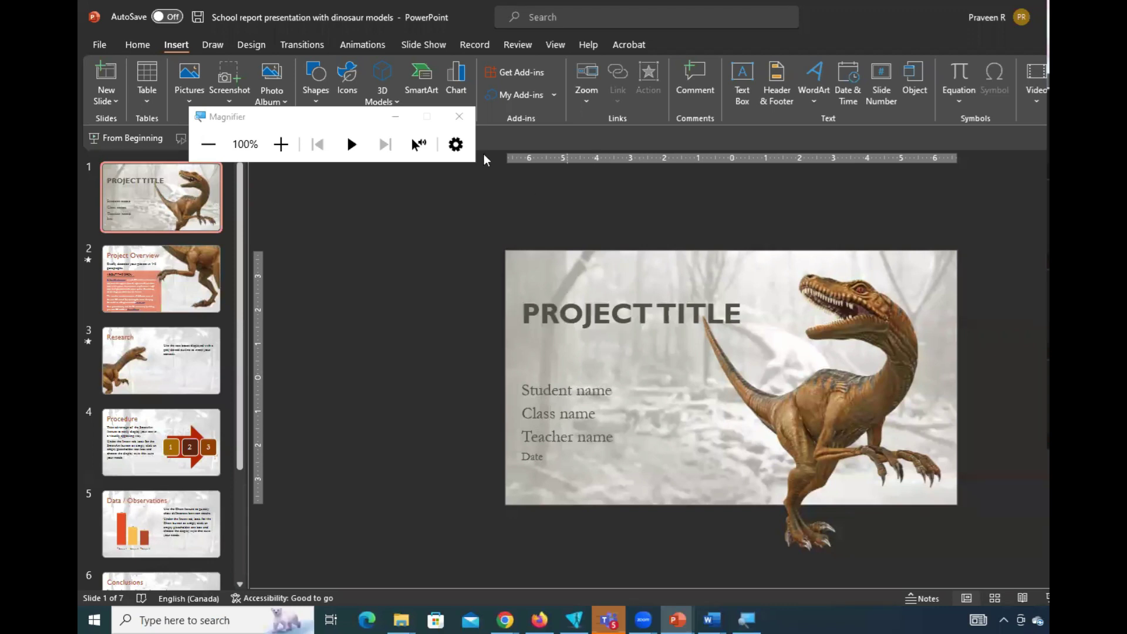
Insert PRESENTATION.mp3 on the title slide and move its speaker icon off the right edge
left_click(459, 116)
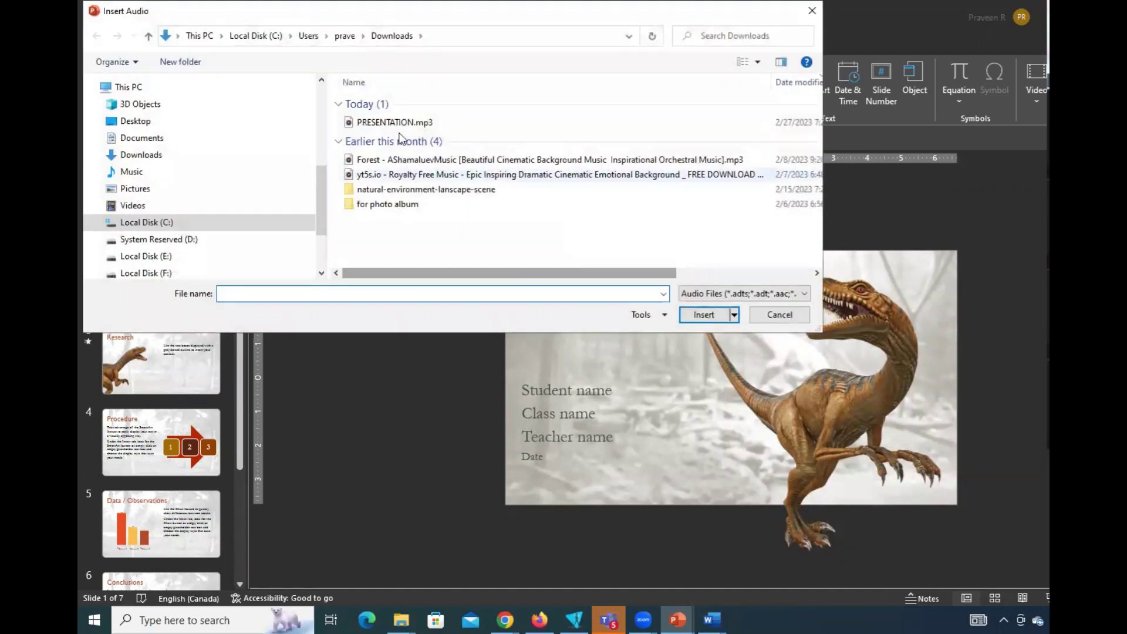
left_click(384, 122)
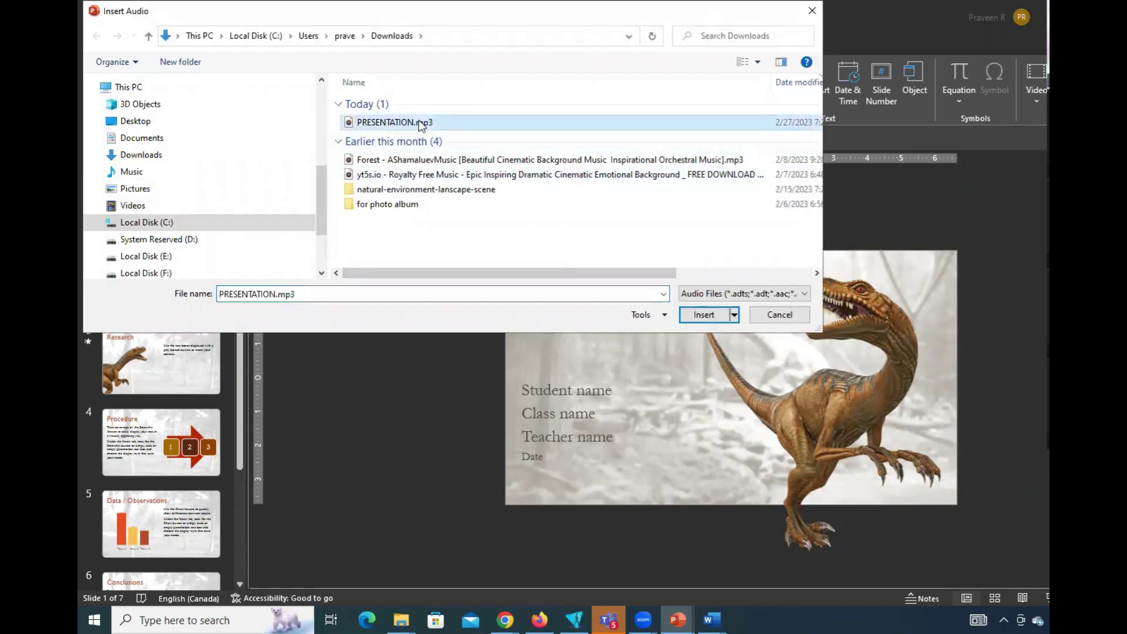
left_click(702, 315)
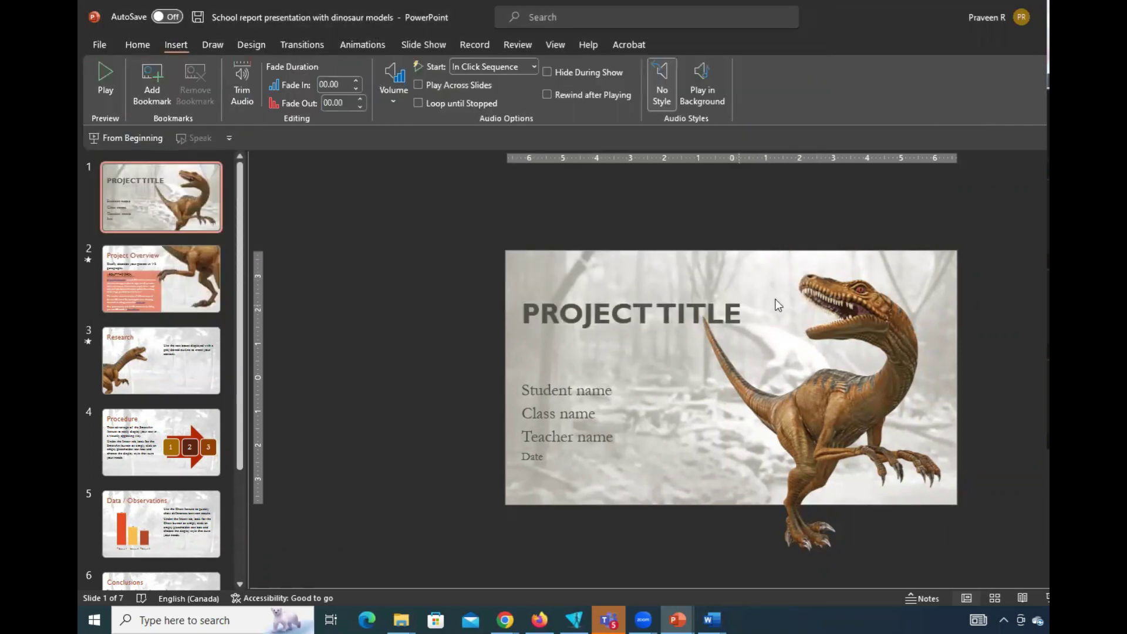
left_click_drag(730, 377, 977, 271)
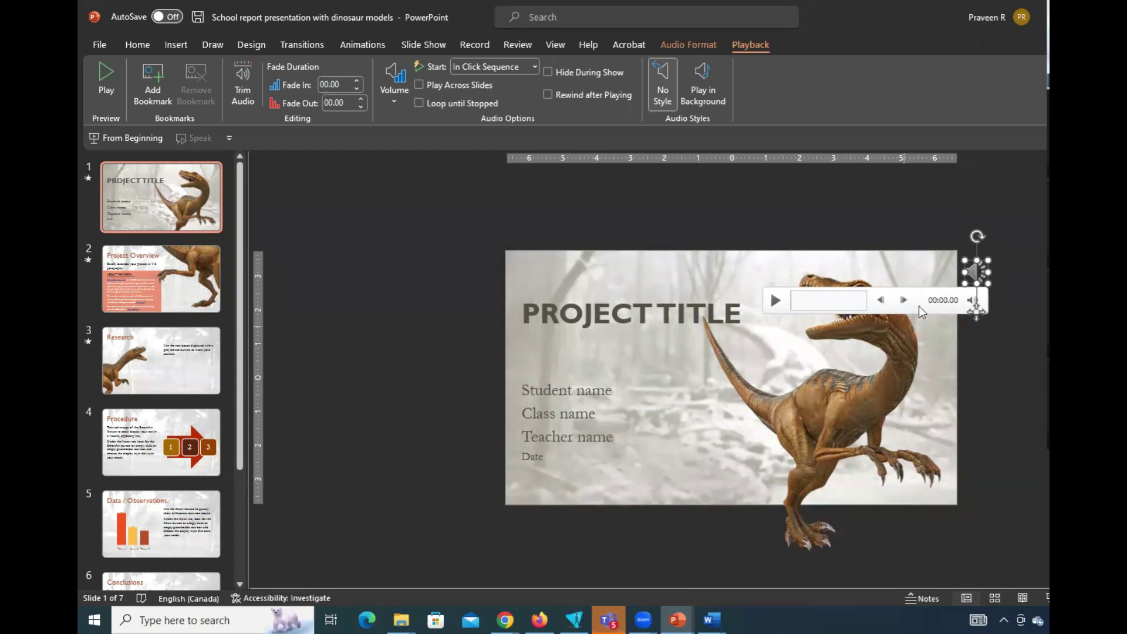
Show the Transitions choices and test-run the slide show from the title slide
mouse_move(969, 302)
left_click(988, 331)
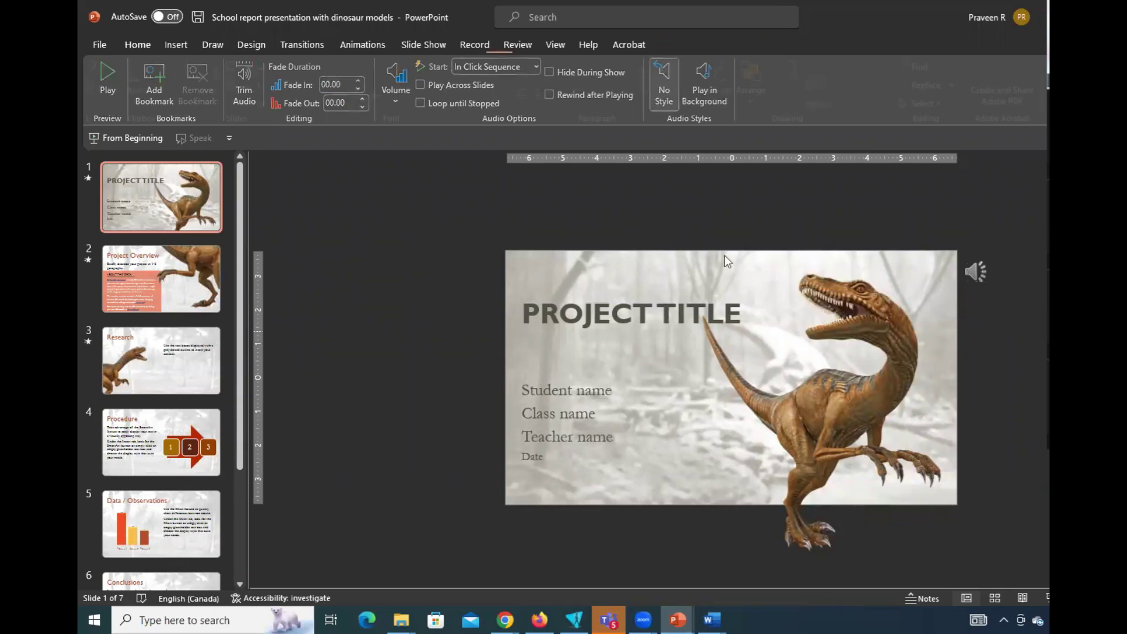
left_click(311, 47)
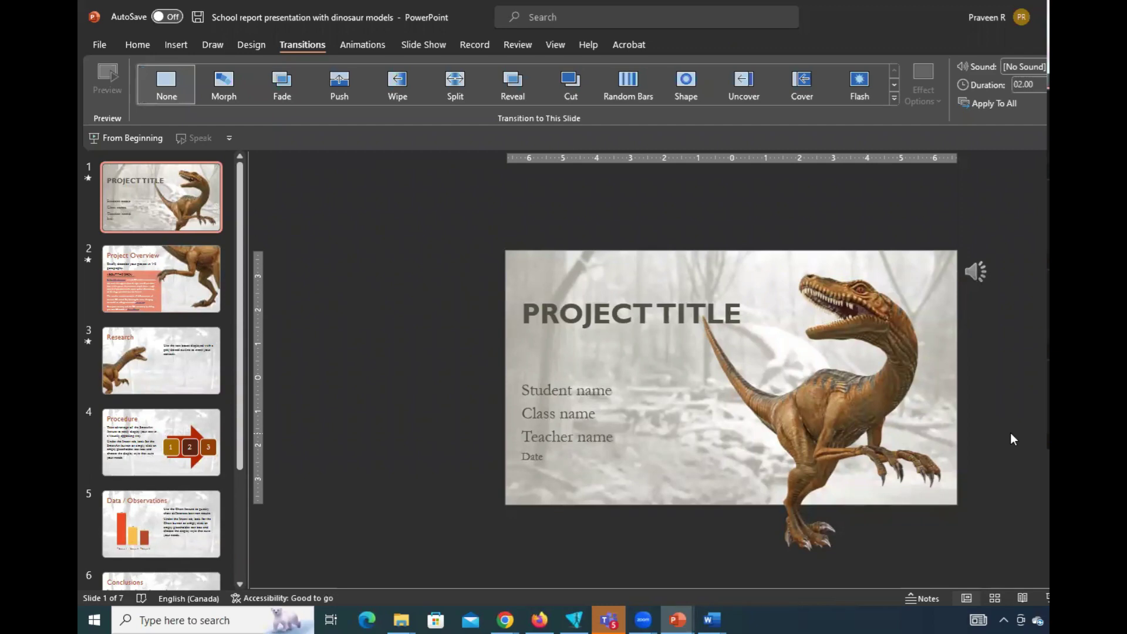
key("F5")
key("Escape")
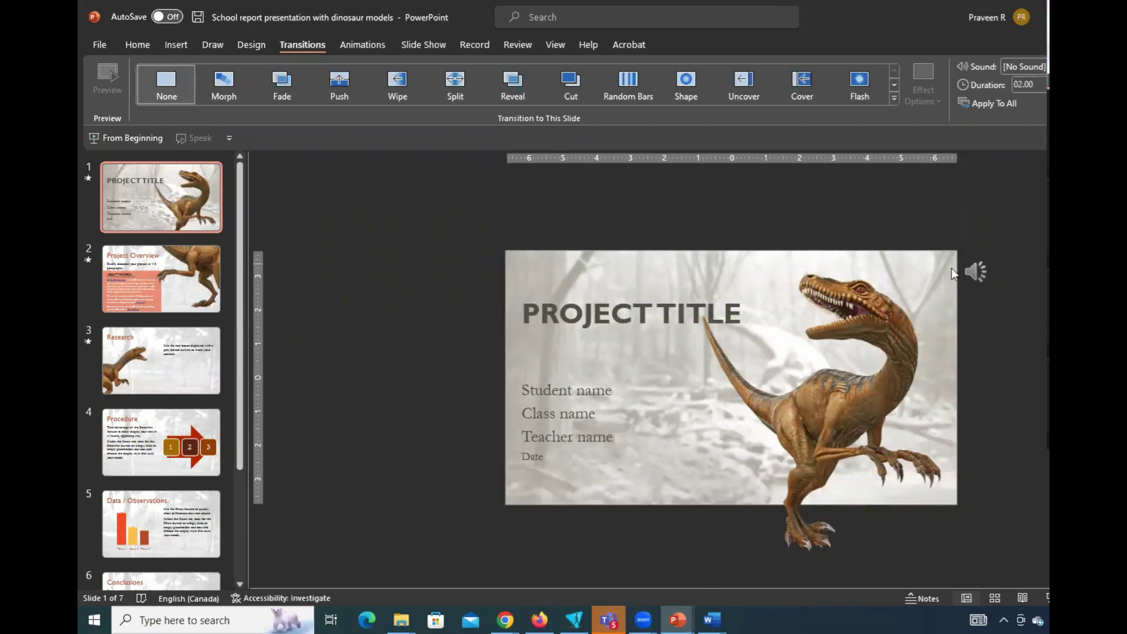
Check the audio icon, then select the Project Overview slide and show the Slide Show settings
left_click(979, 270)
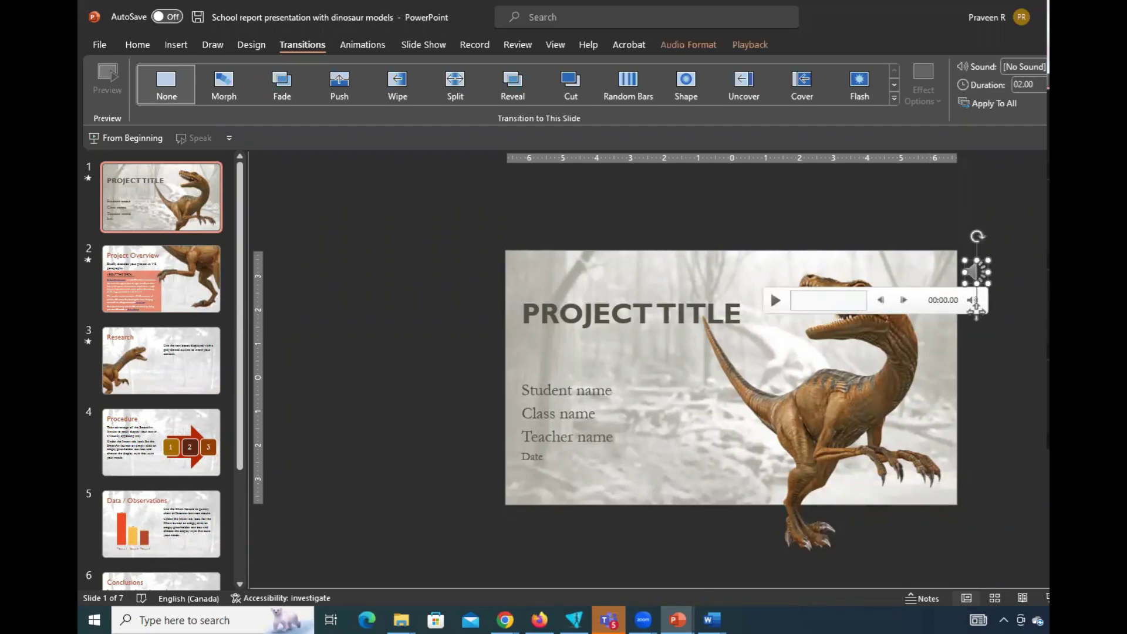
key("Escape")
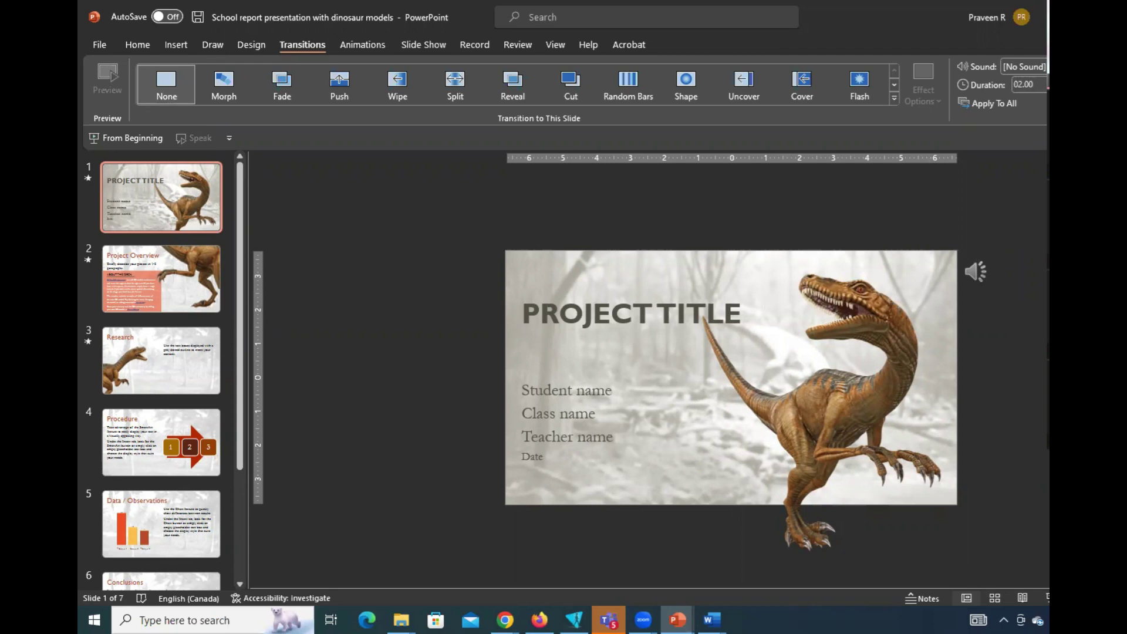
mouse_move(963, 284)
left_click(209, 273)
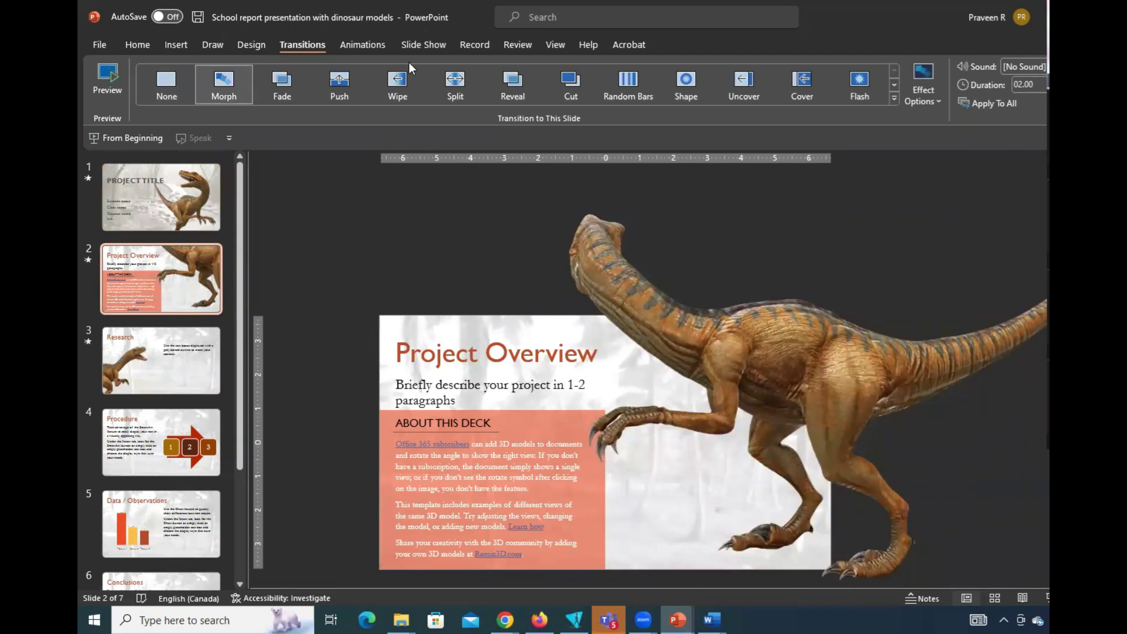
left_click(416, 47)
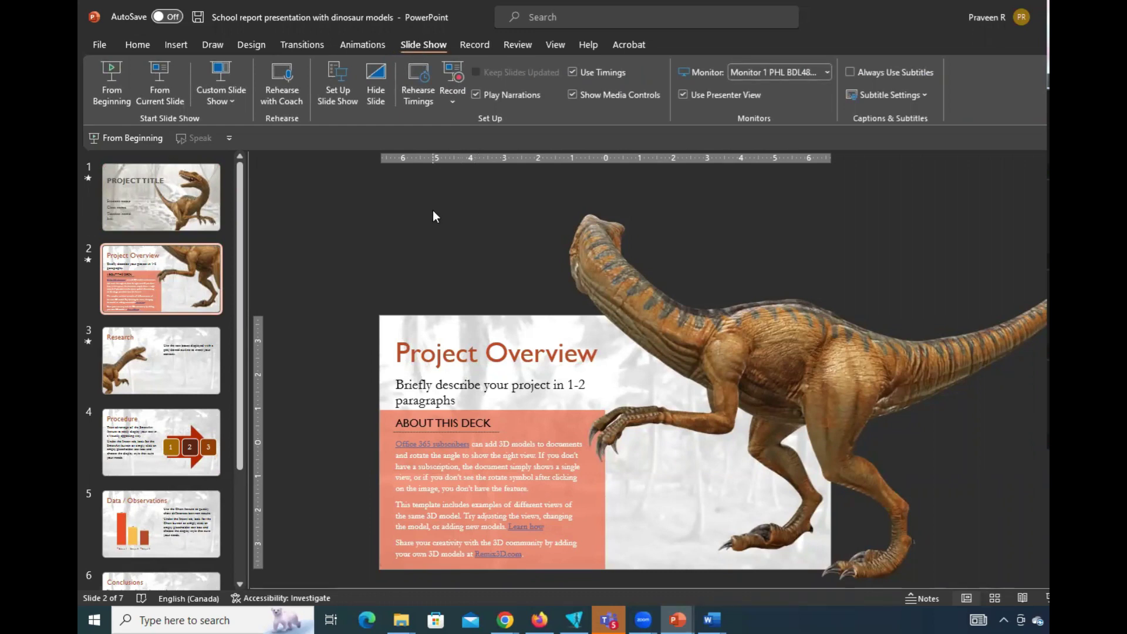
Peek at the Record options, revisit Project Overview, return to slide 1, and switch to CloudConvert
left_click(451, 102)
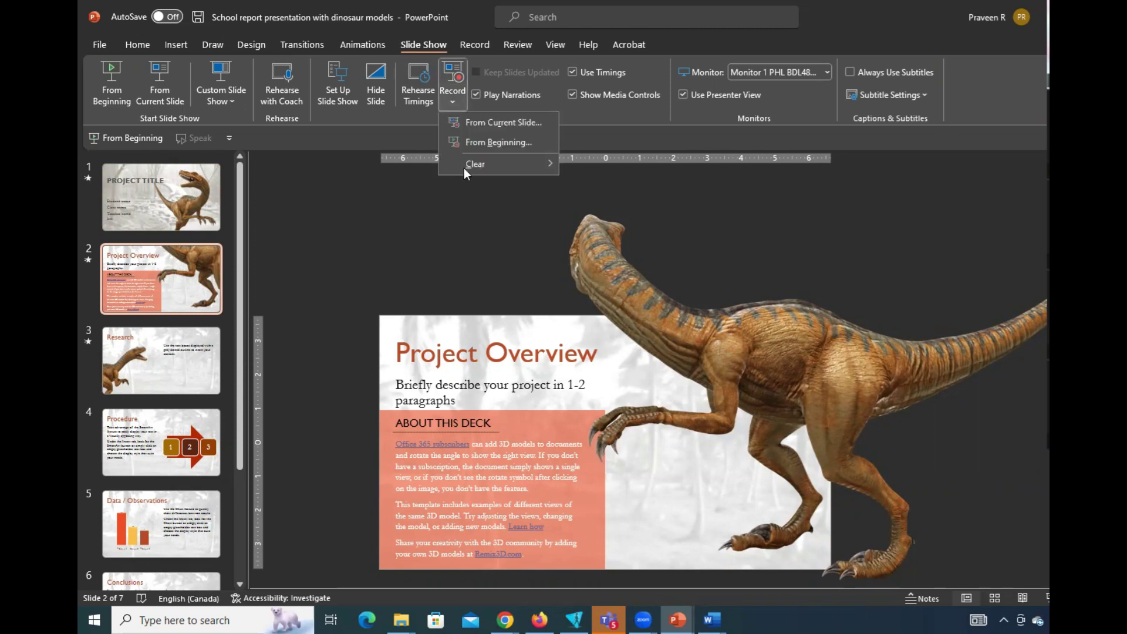
left_click(147, 176)
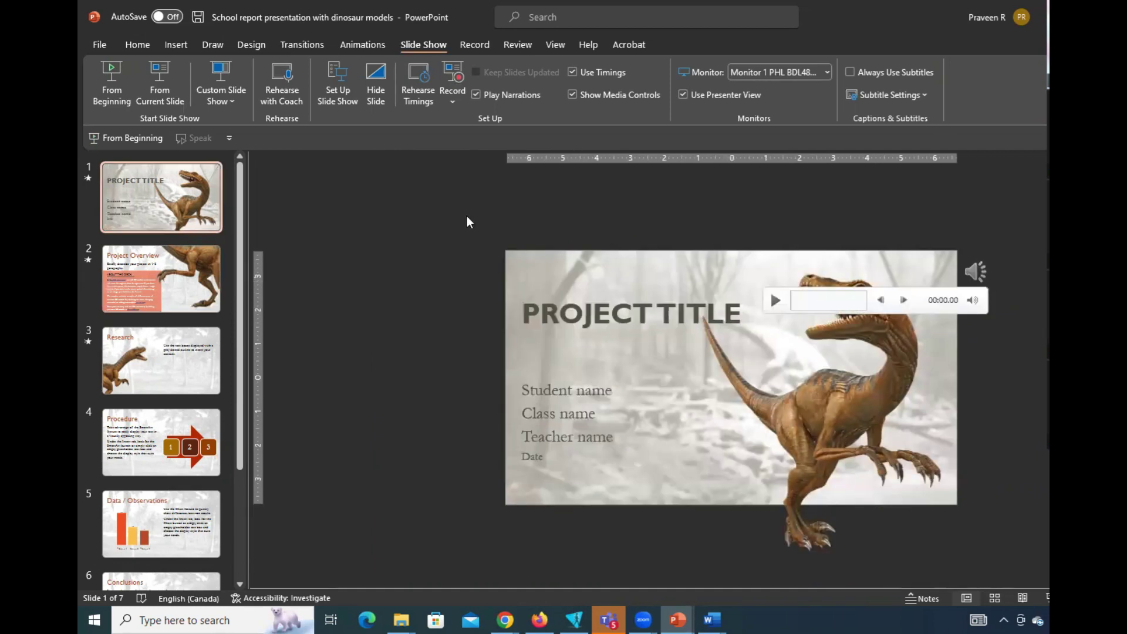
left_click(150, 270)
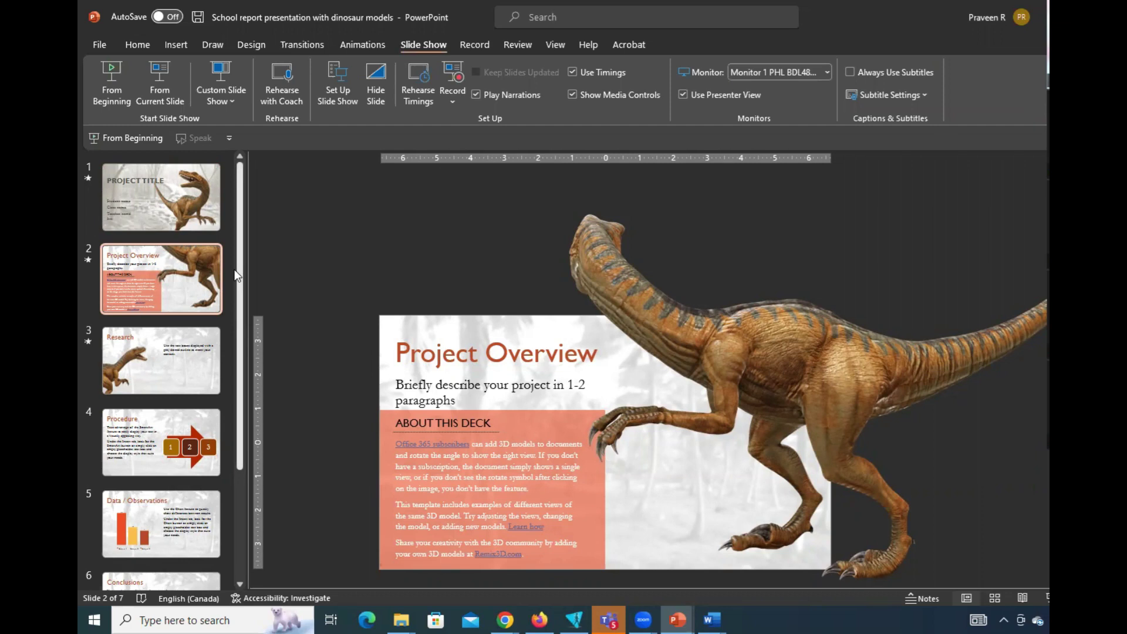
left_click(167, 209)
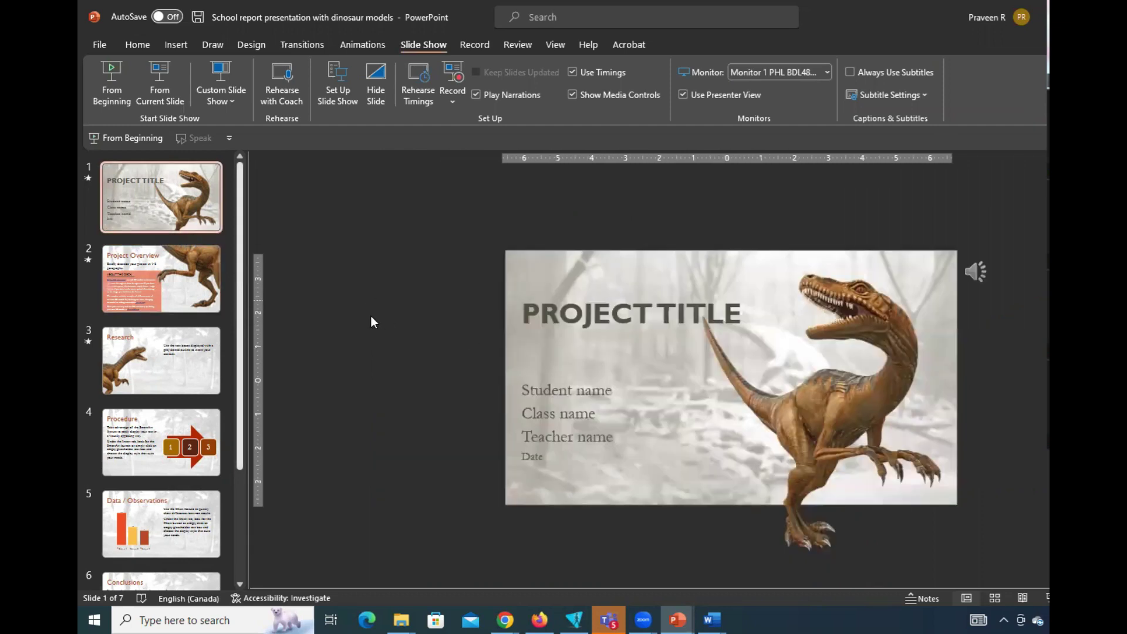
left_click(504, 619)
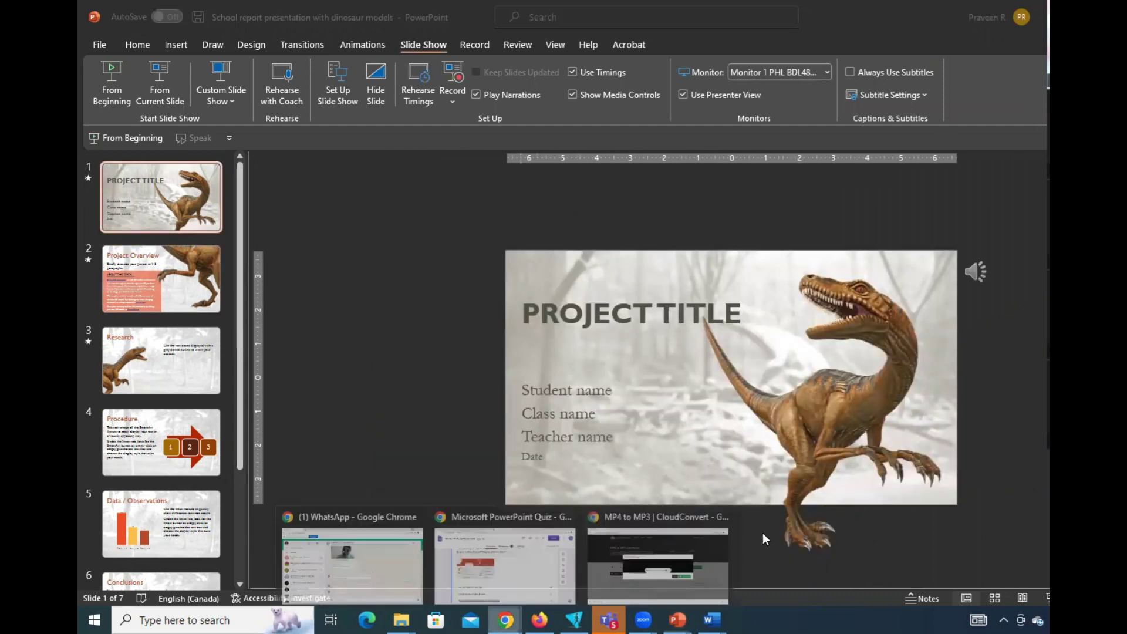
left_click(656, 562)
Dismiss the PRESENTATION.mp3 download dialog, close a stray new tab, and maximize the Freepik window
left_click(906, 228)
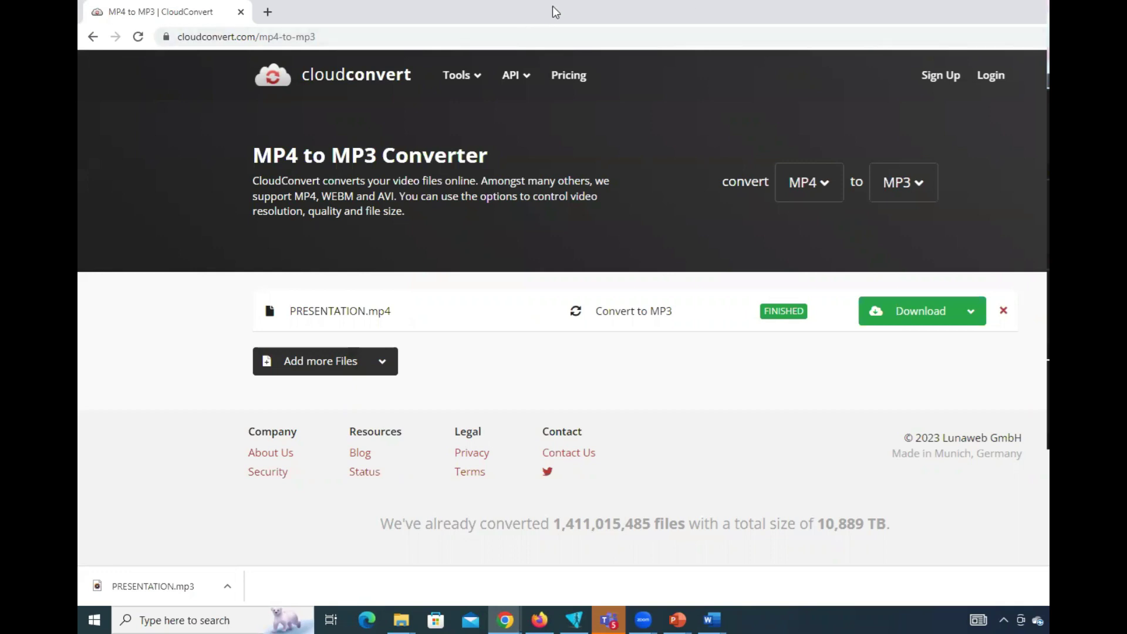
left_click(268, 12)
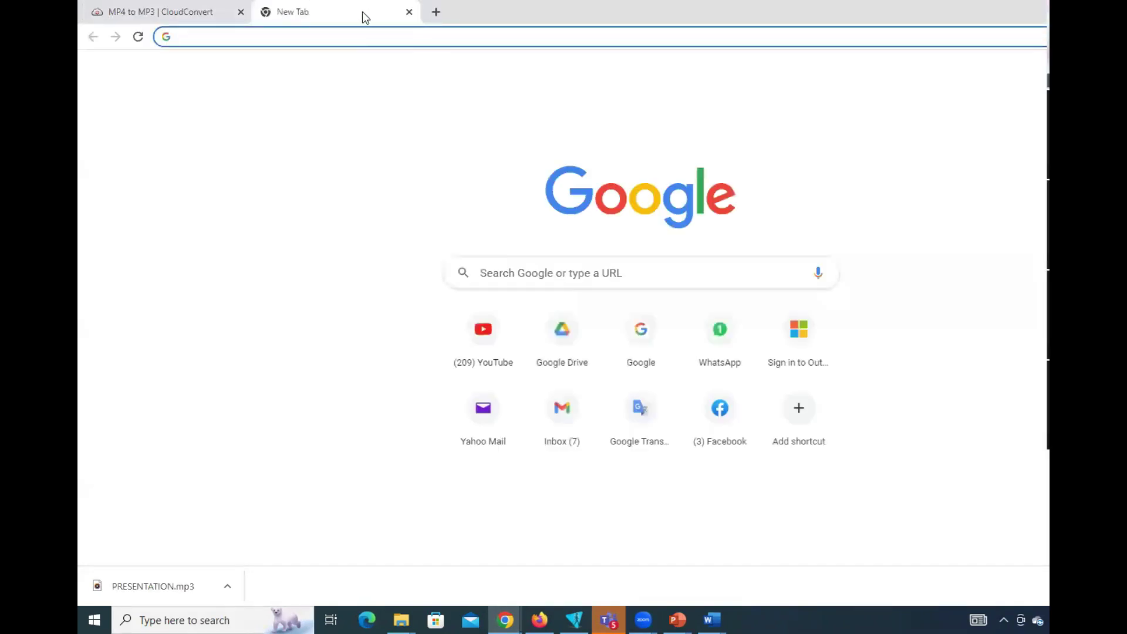
left_click(510, 150)
key("ctrl+w")
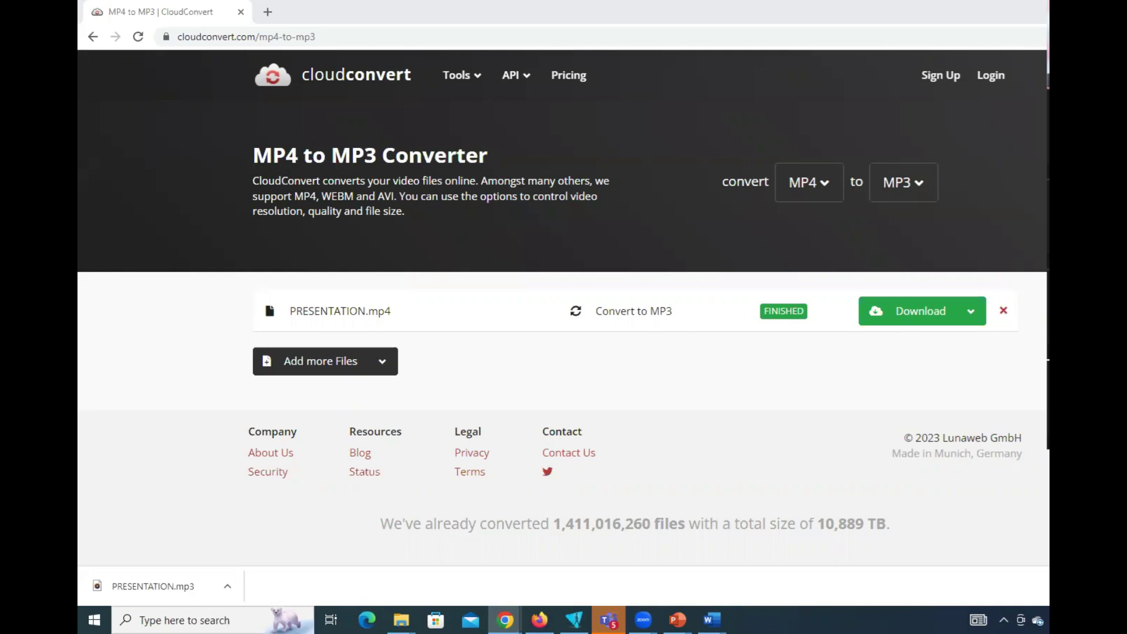
key("alt+Tab")
key("super+Up")
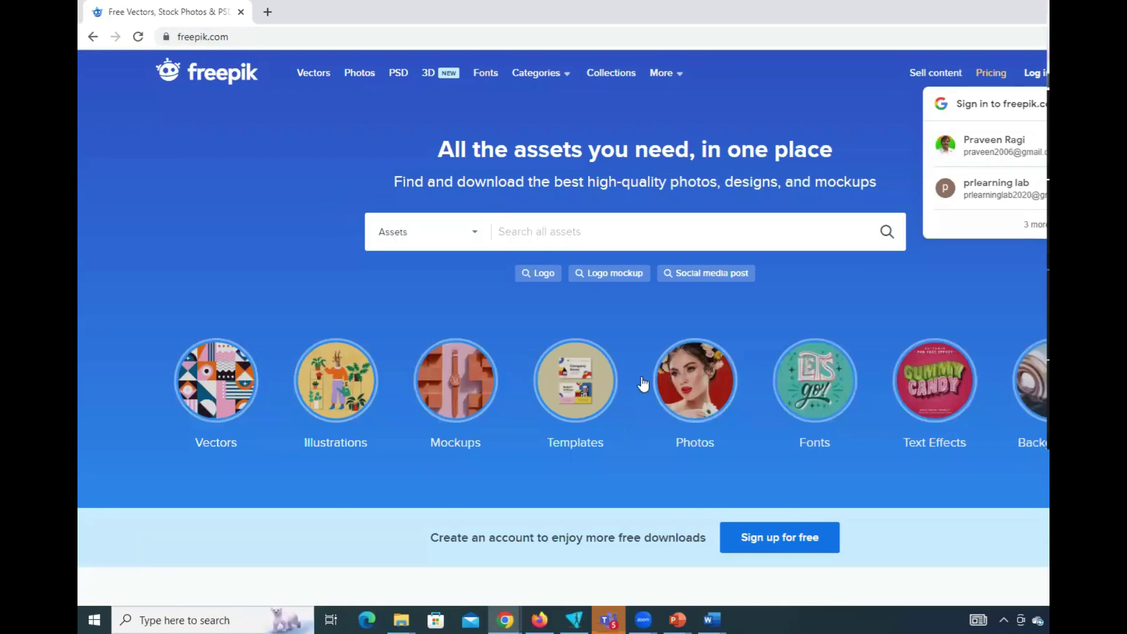
Open Freepik's Illustrations collection and scroll down toward the Car illustrations tile
scroll(641, 383, "down", 10)
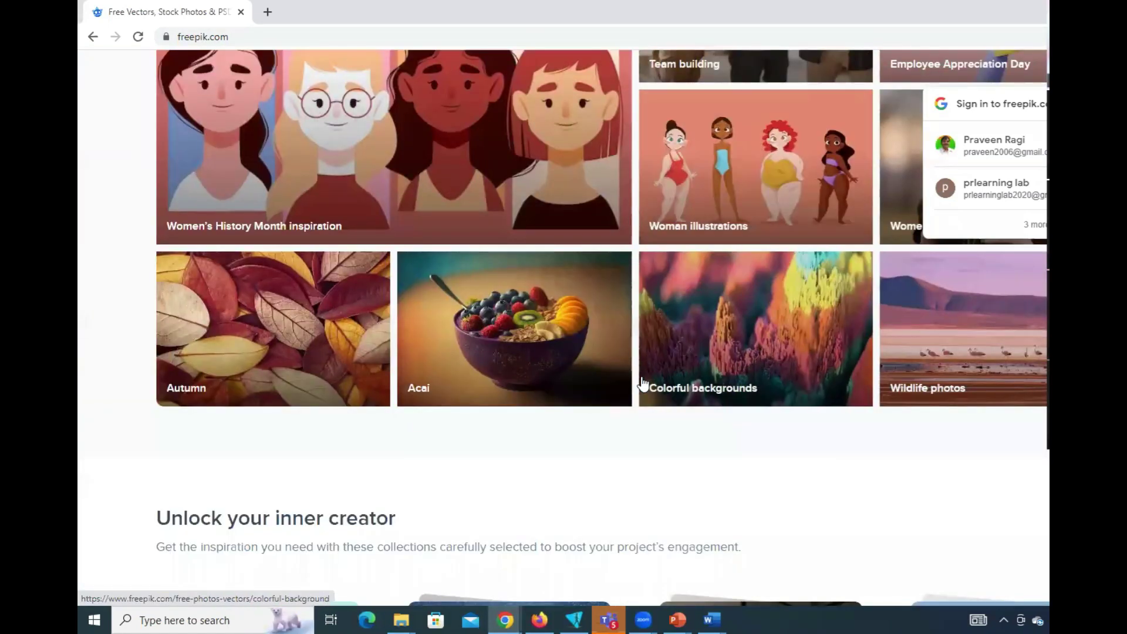
scroll(644, 384, "up", 3)
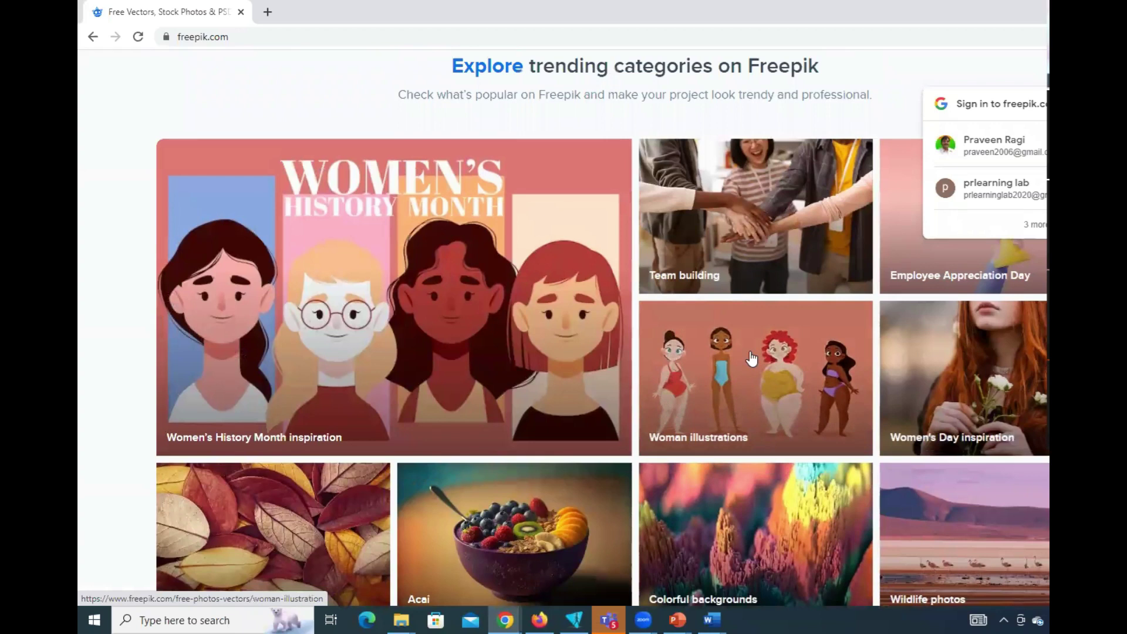
scroll(728, 384, "up", 7)
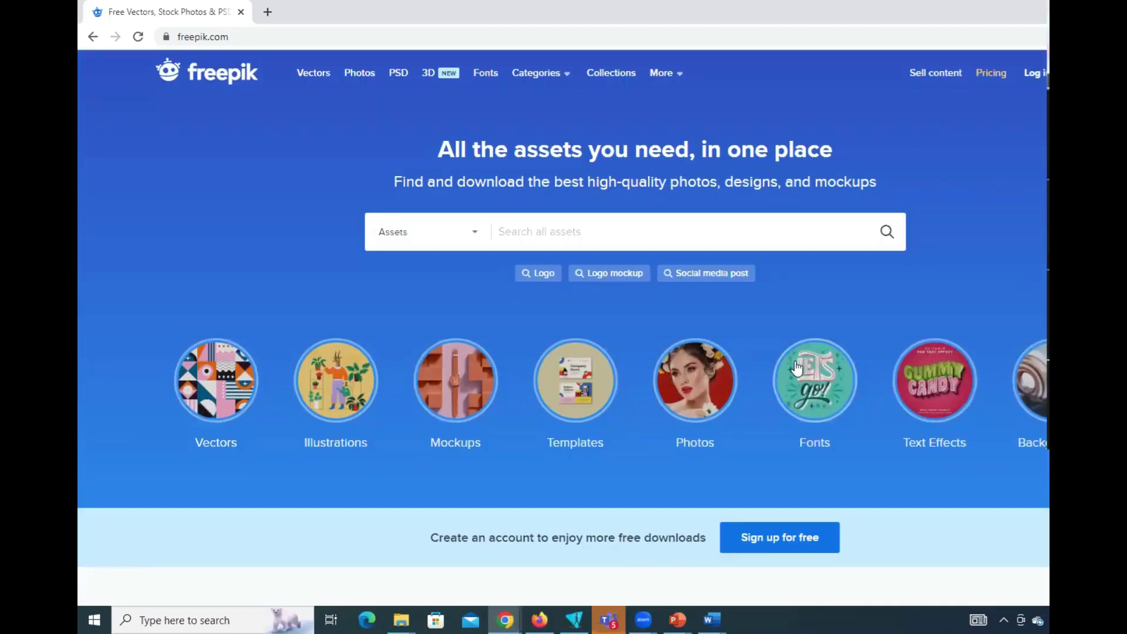
left_click(337, 375)
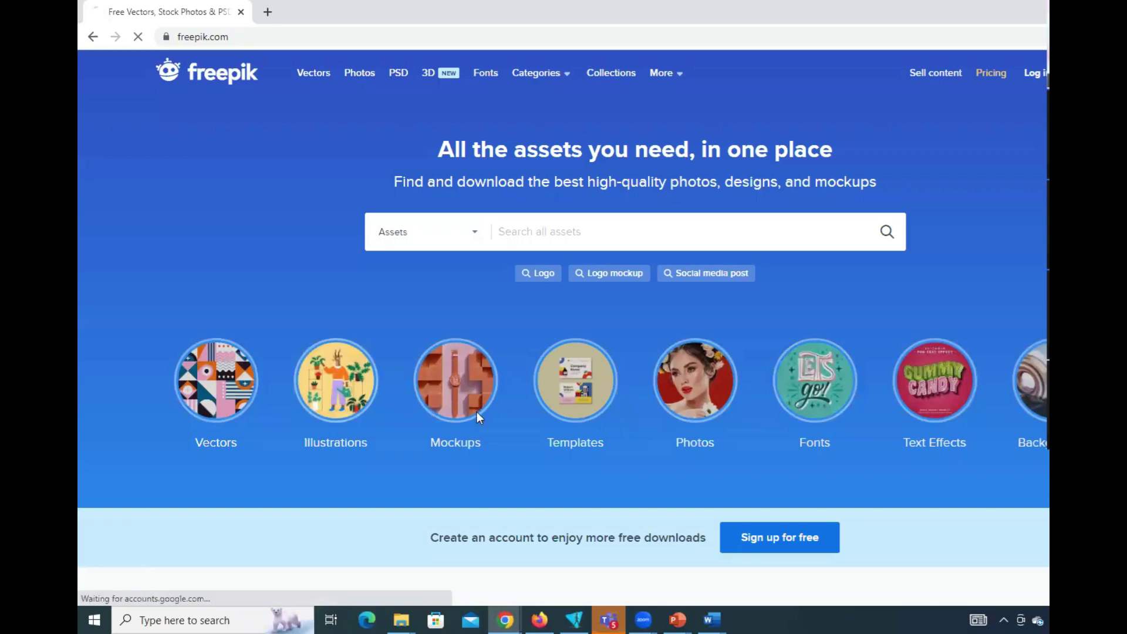
scroll(712, 415, "down", 5)
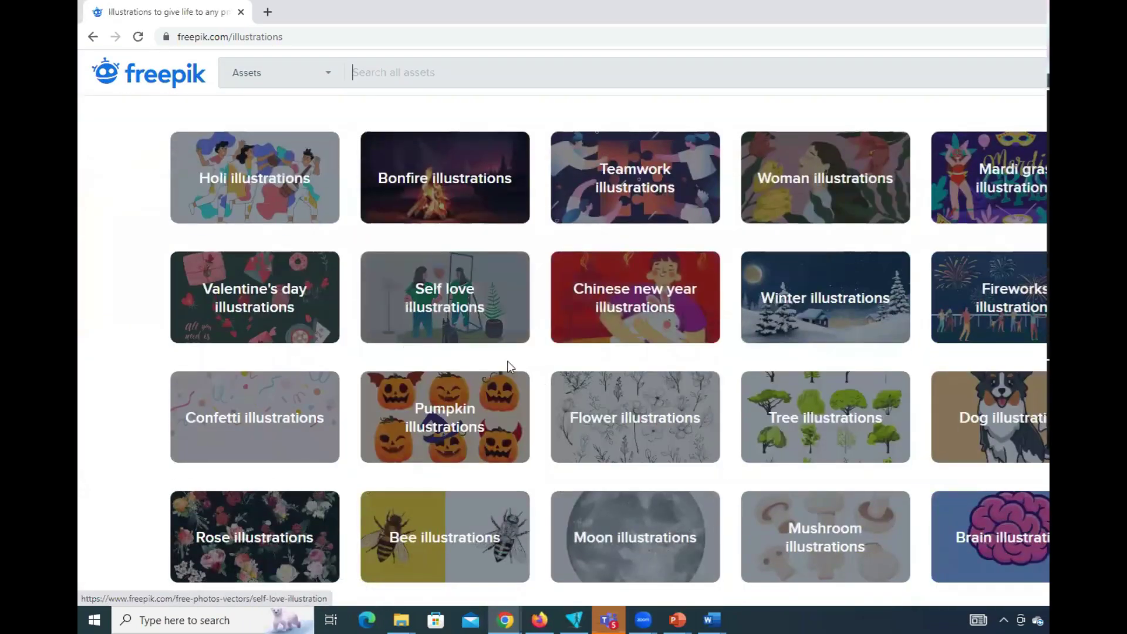
scroll(578, 395, "down", 2)
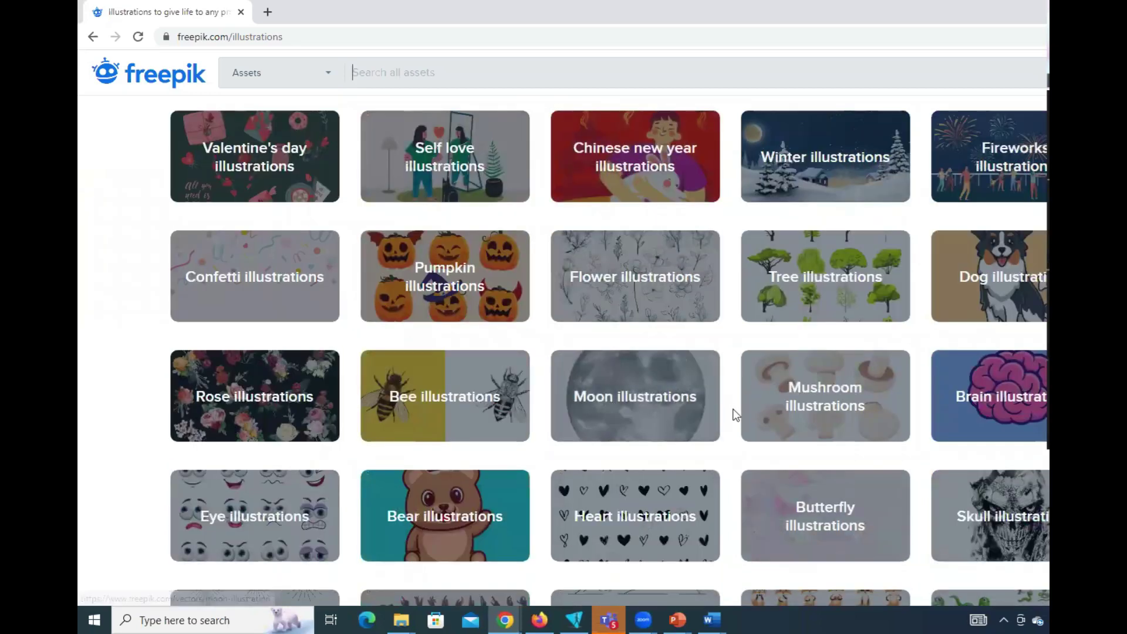
scroll(734, 410, "down", 1)
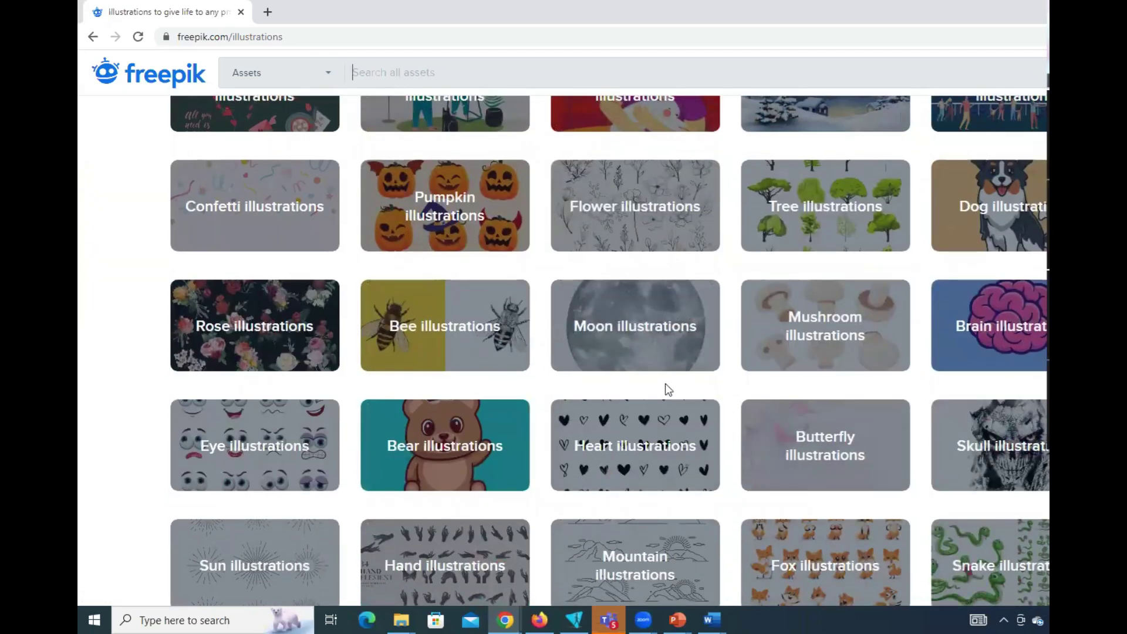
scroll(667, 382, "down", 5)
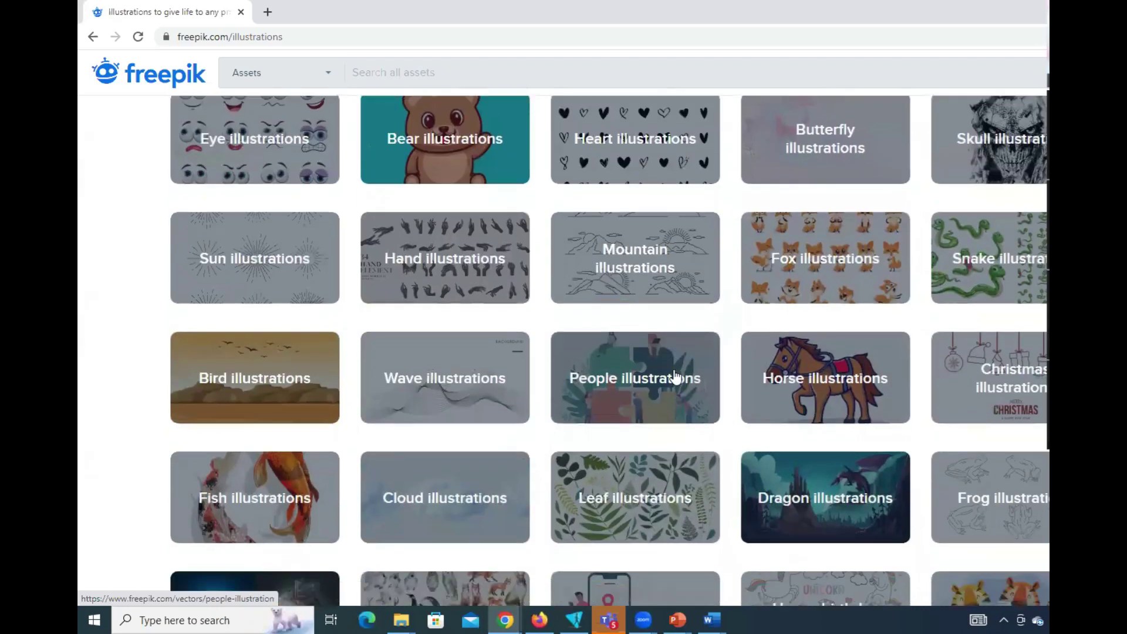
scroll(675, 376, "down", 2)
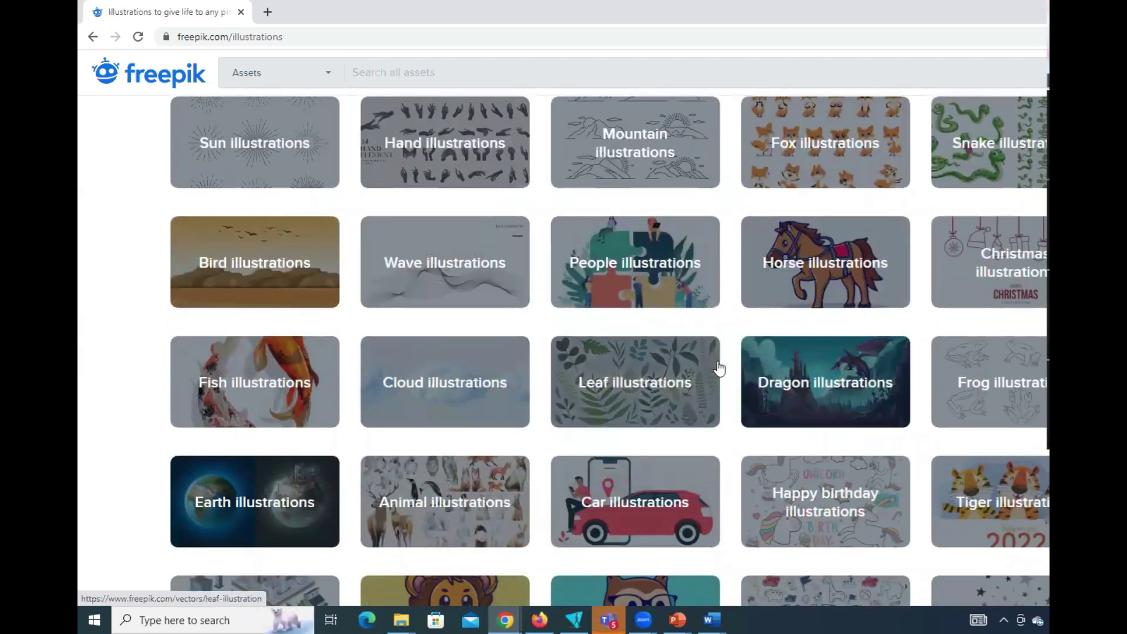
scroll(719, 368, "down", 2)
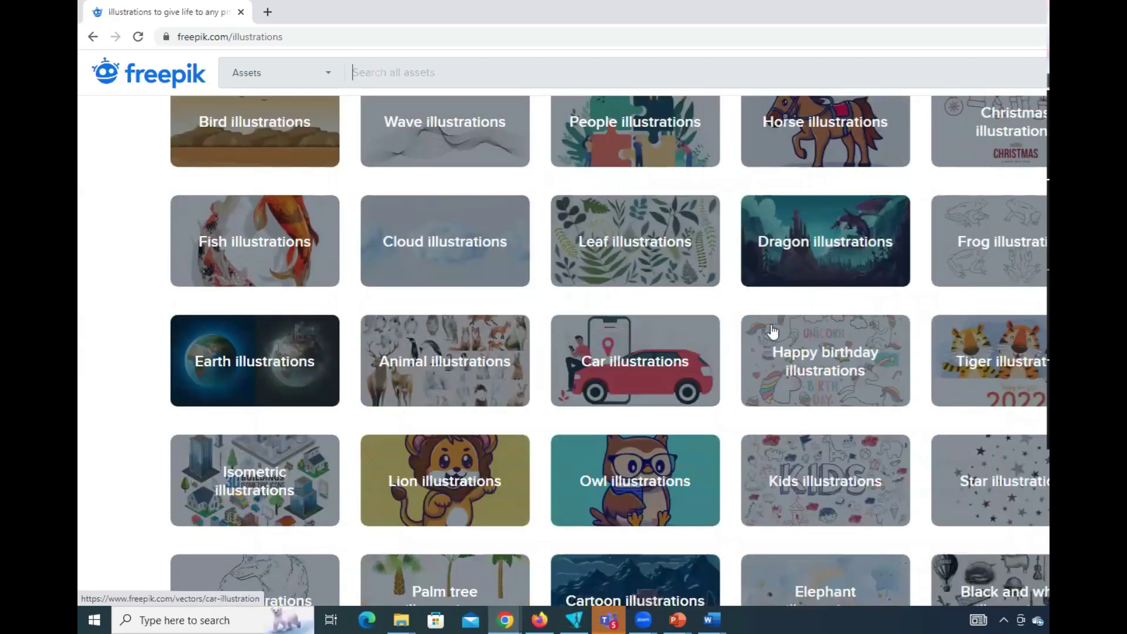
Download Freepik's free man-with-map car-rental vector zip from Car illustrations and show it in its folder
left_click(629, 356)
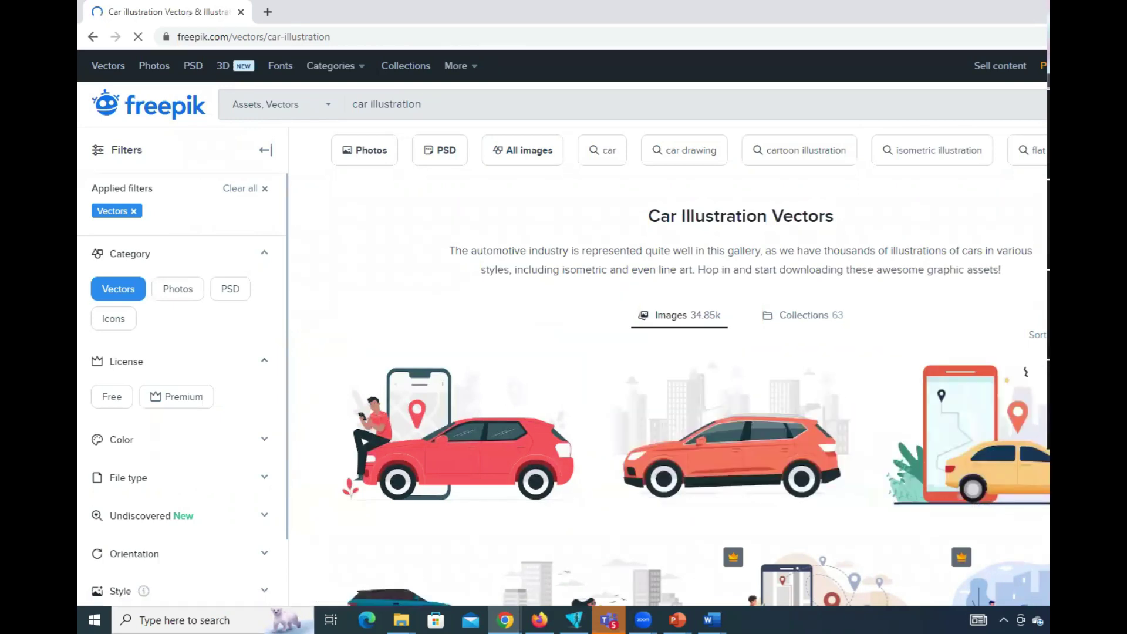
left_click(1021, 415)
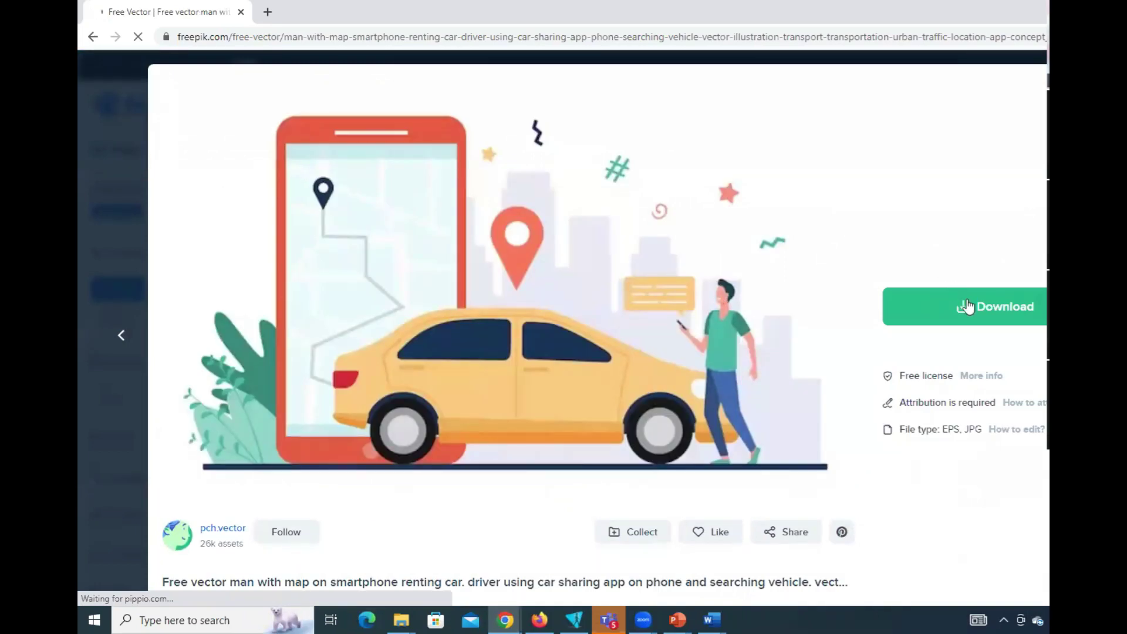
left_click(1002, 305)
left_click(962, 504)
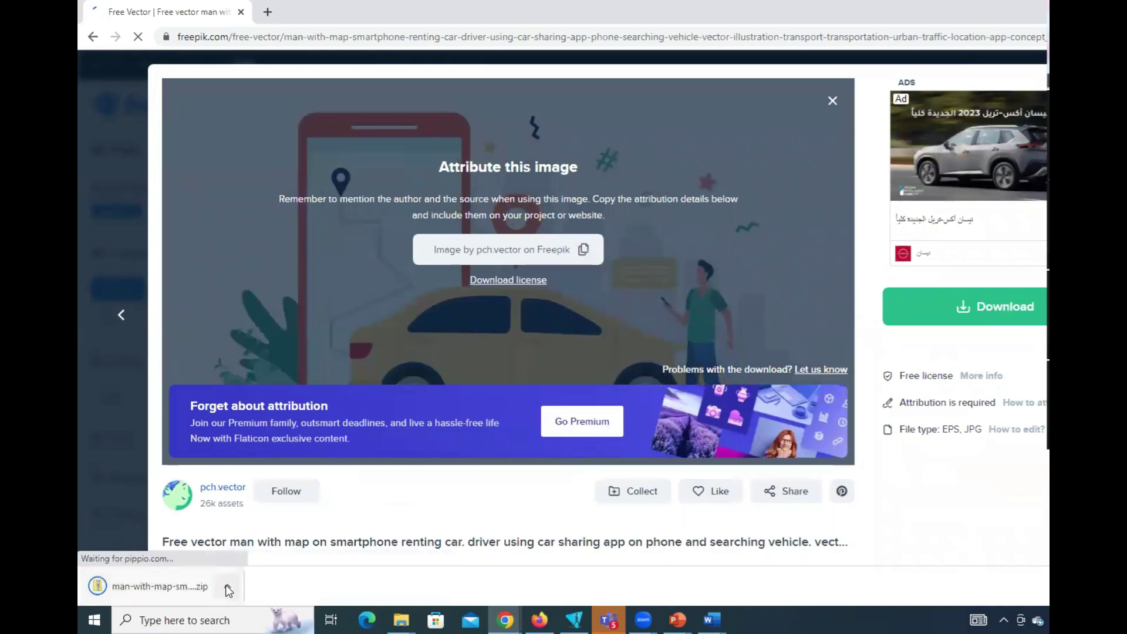
left_click(225, 584)
left_click(282, 537)
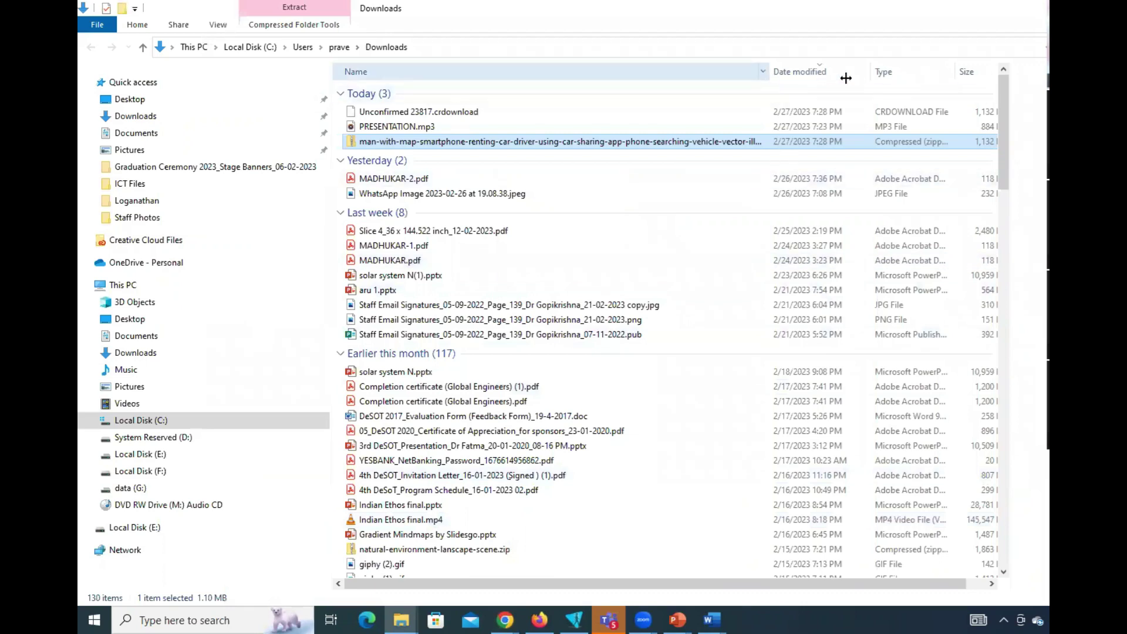
Extract all contents of the downloaded car-vector zip in File Explorer
left_click_drag(846, 78, 933, 80)
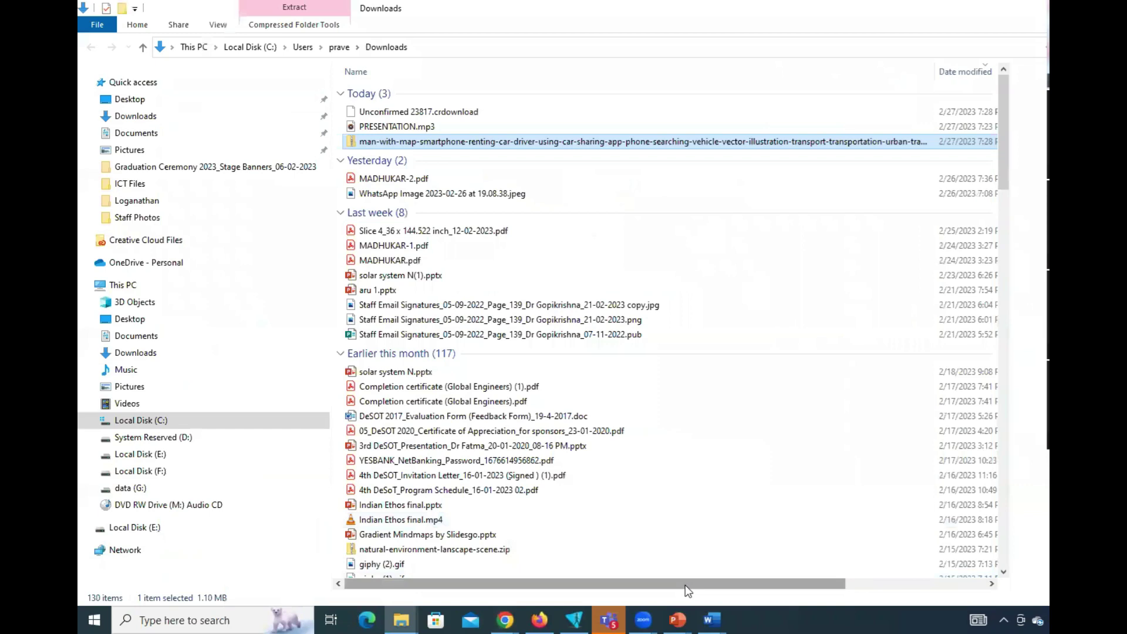
left_click_drag(685, 585, 850, 590)
left_click_drag(647, 584, 507, 586)
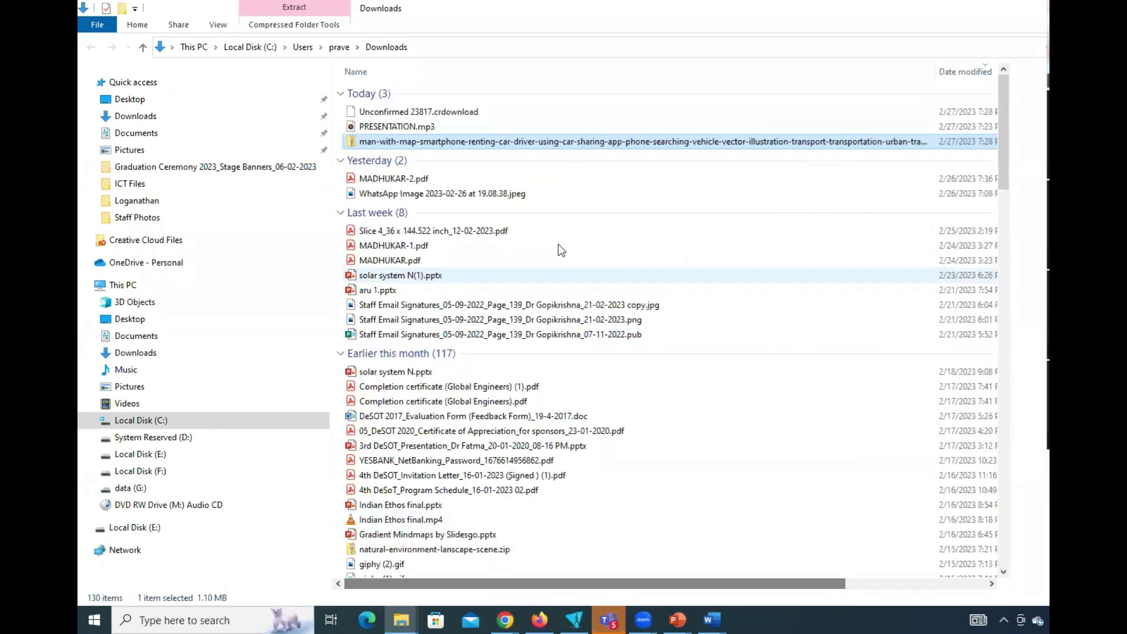
right_click(527, 140)
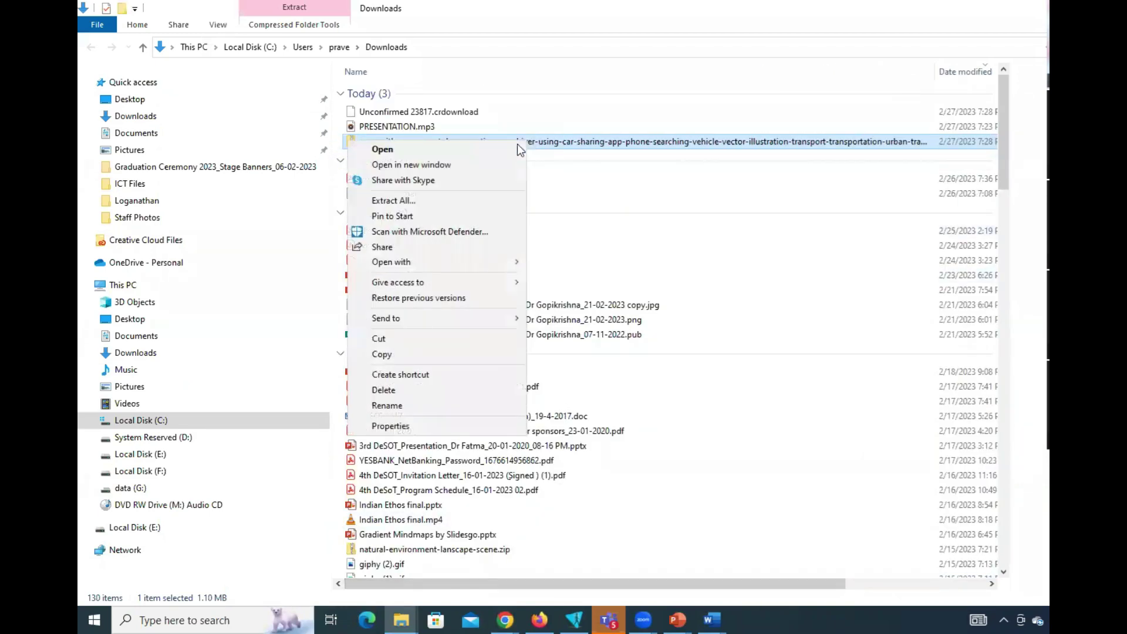
left_click(408, 199)
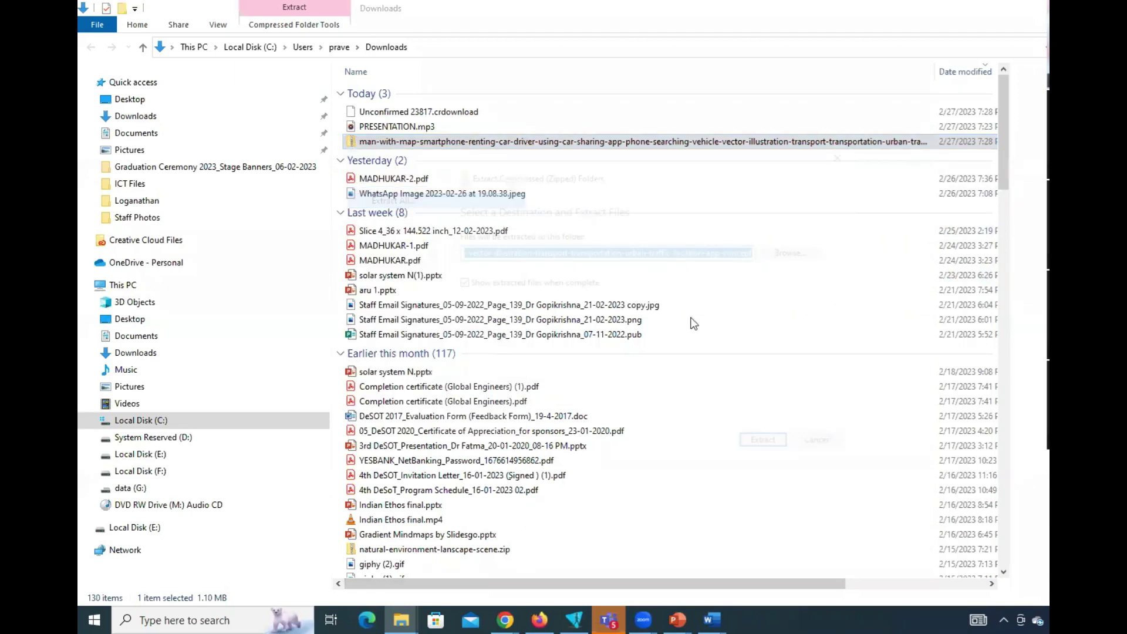
left_click(762, 446)
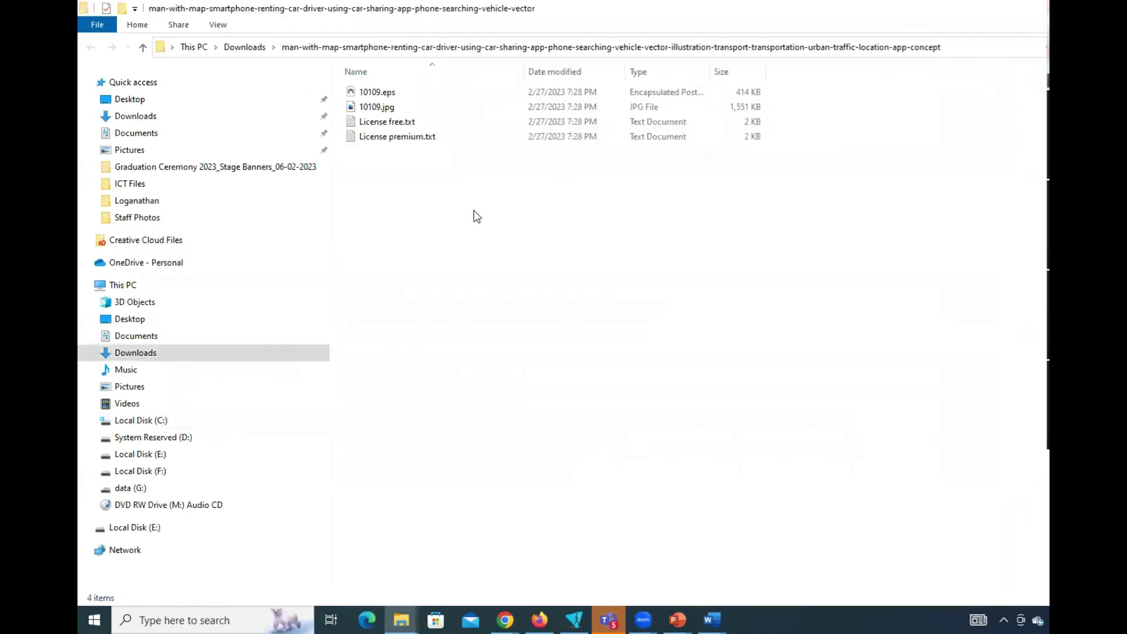
Preview 10109.jpg, then bring up the Presentation2 window in PowerPoint
double_click(375, 107)
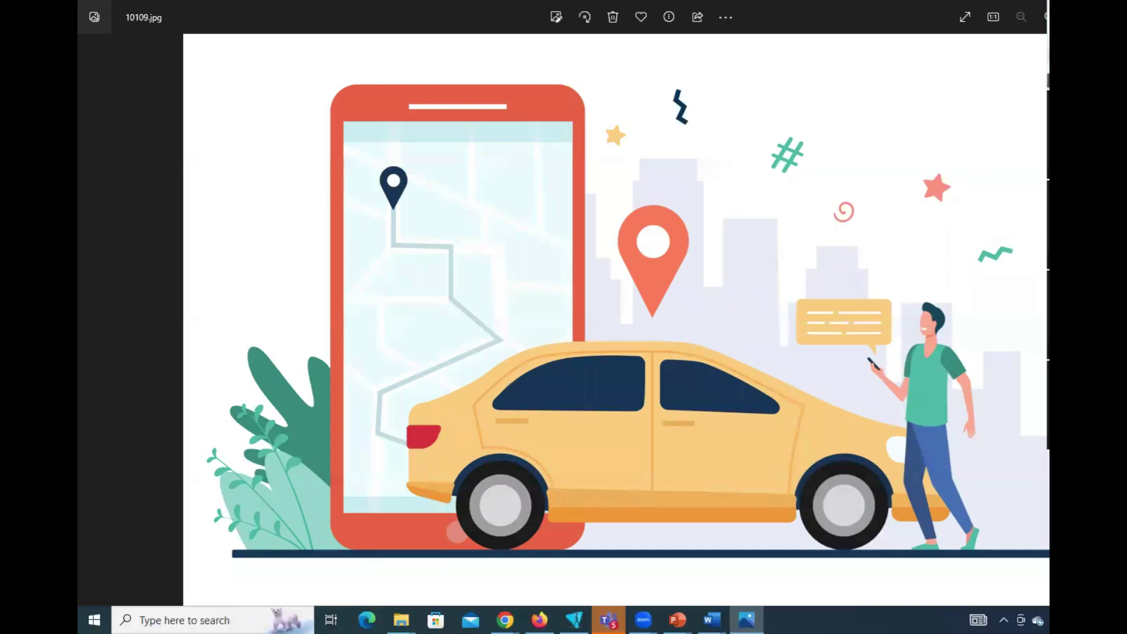
key("alt+F4")
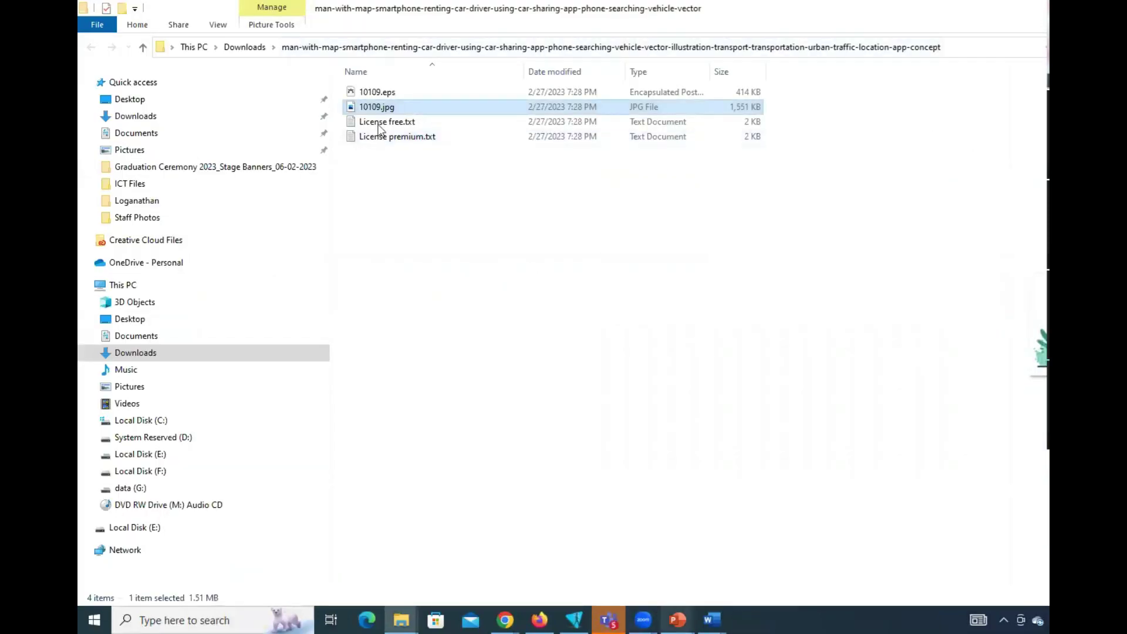
left_click(677, 620)
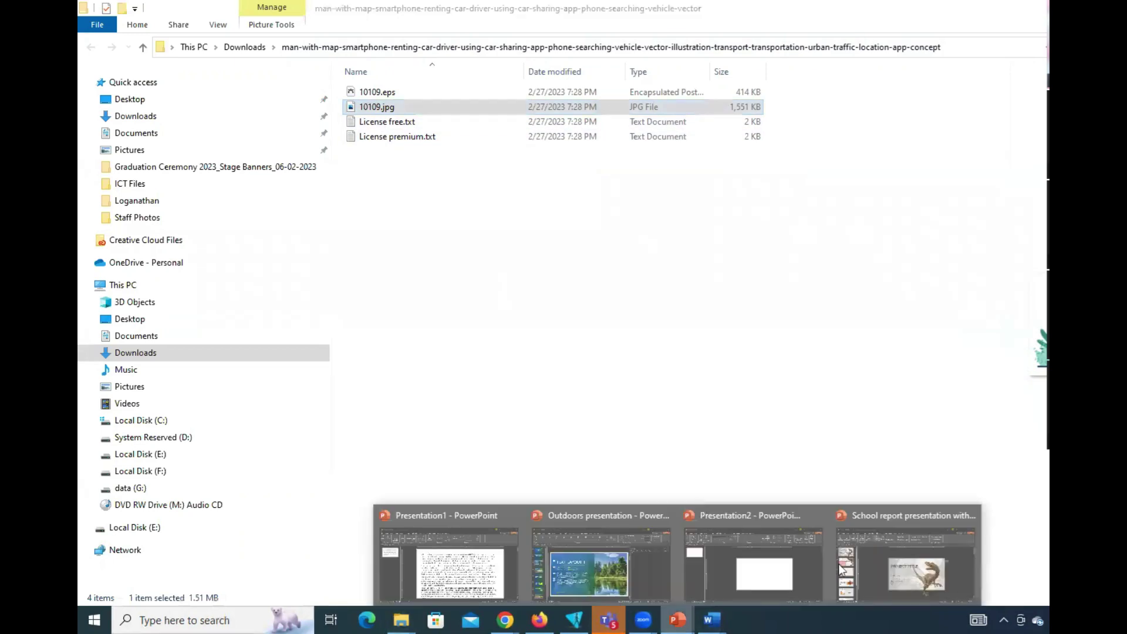
left_click(770, 569)
Paste the car illustration onto the blank slide, centre it, and return to File Explorer
key("ctrl+v")
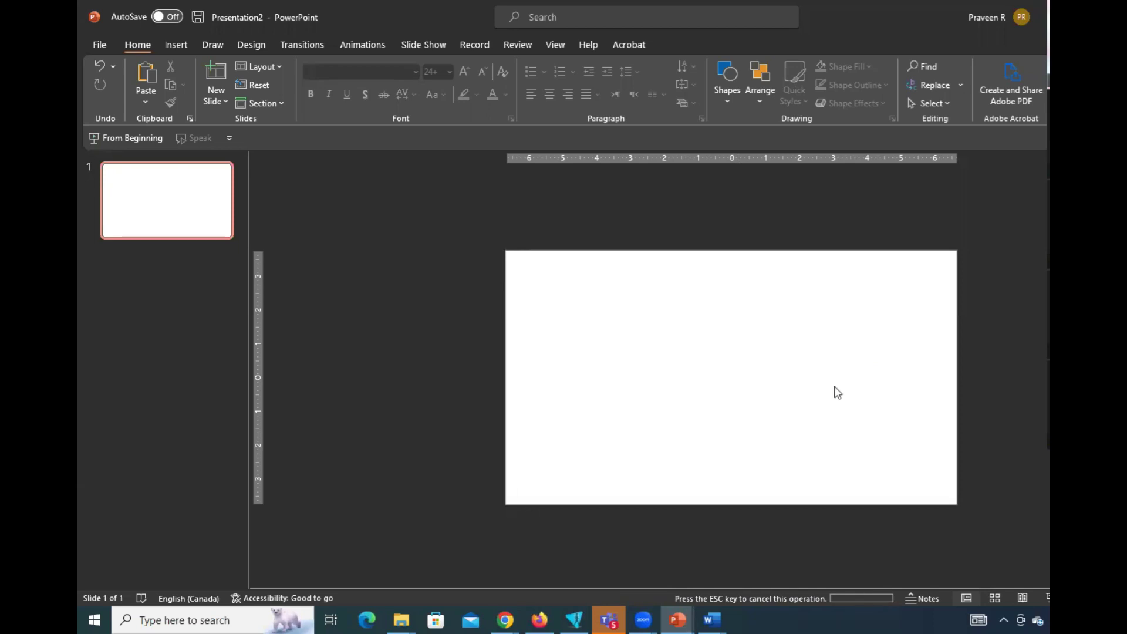
mouse_move(829, 401)
left_mouse_down()
mouse_move(823, 411)
mouse_move(828, 402)
left_mouse_up()
left_click(1009, 428)
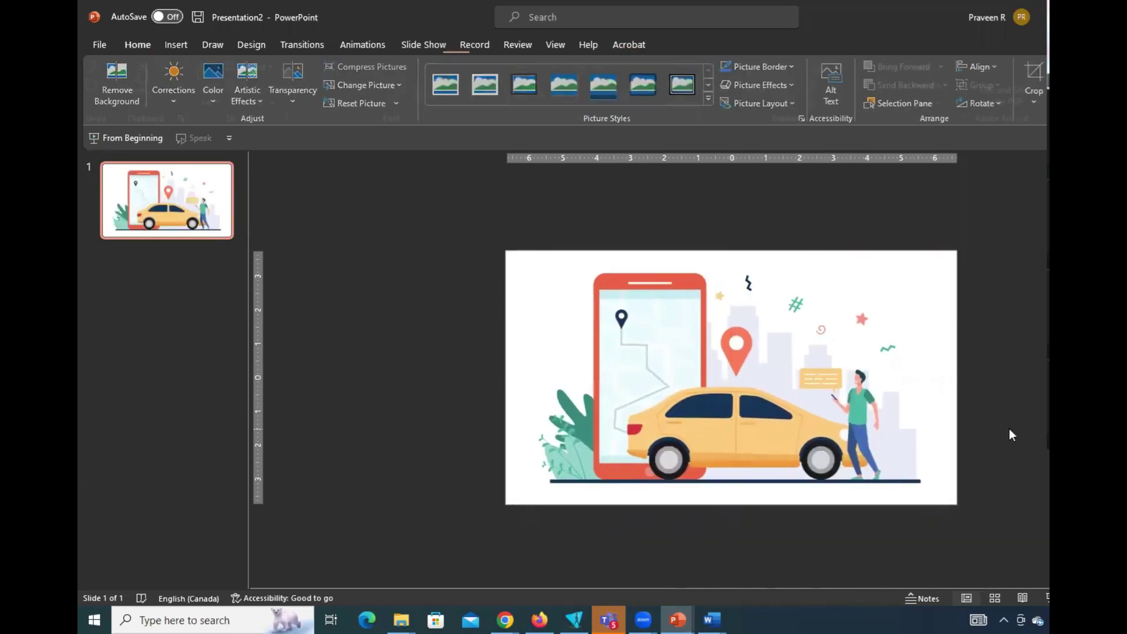
left_click(744, 334)
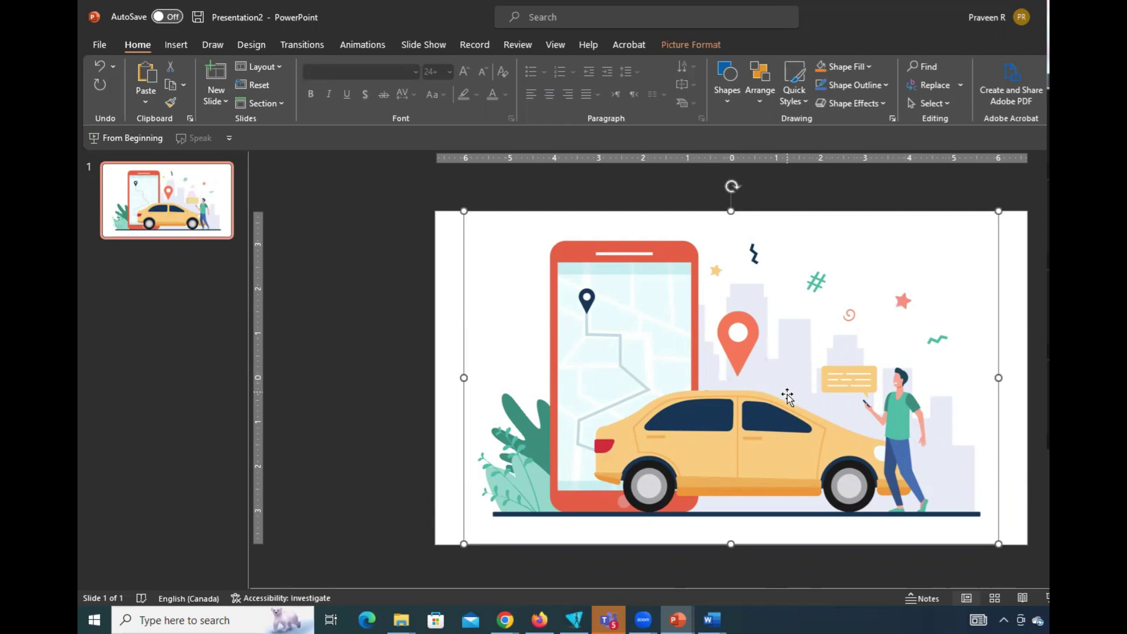
mouse_move(741, 342)
left_mouse_down()
mouse_move(751, 355)
mouse_move(742, 343)
left_mouse_up()
left_click(1020, 288)
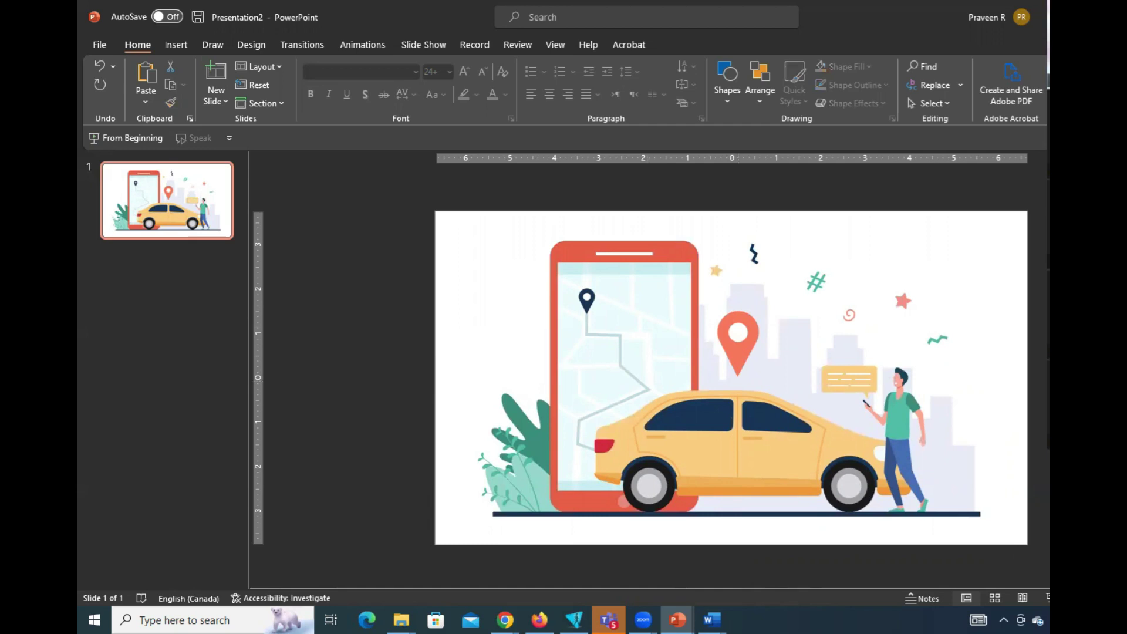
key("alt+Tab")
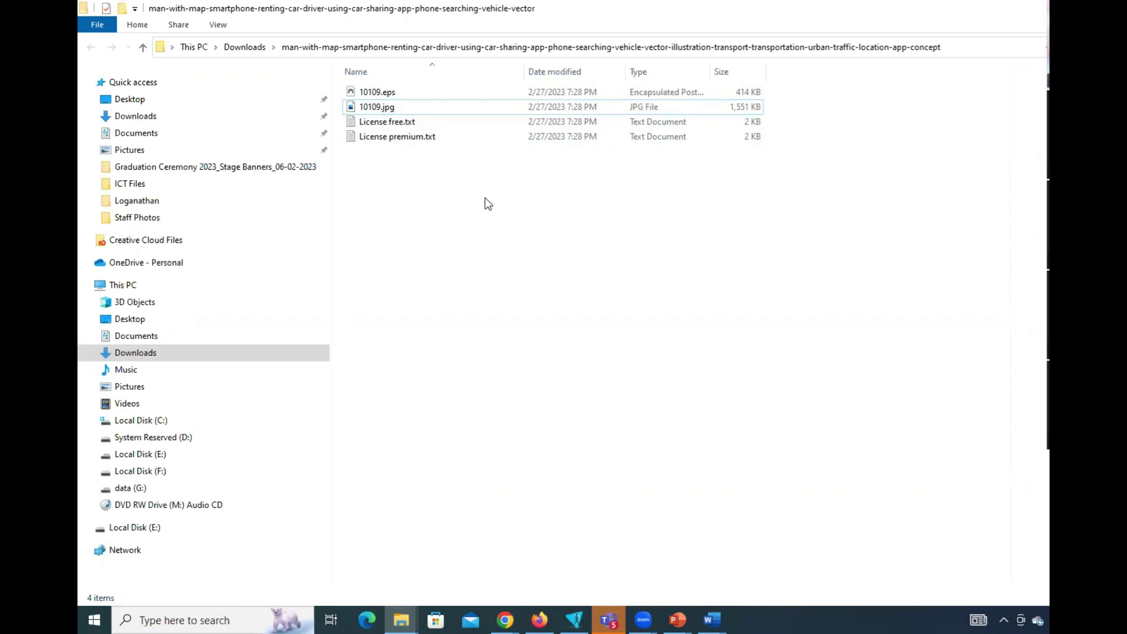
Select 10109.eps in the extracted folder, then reselect the car picture in Presentation2
left_click(382, 94)
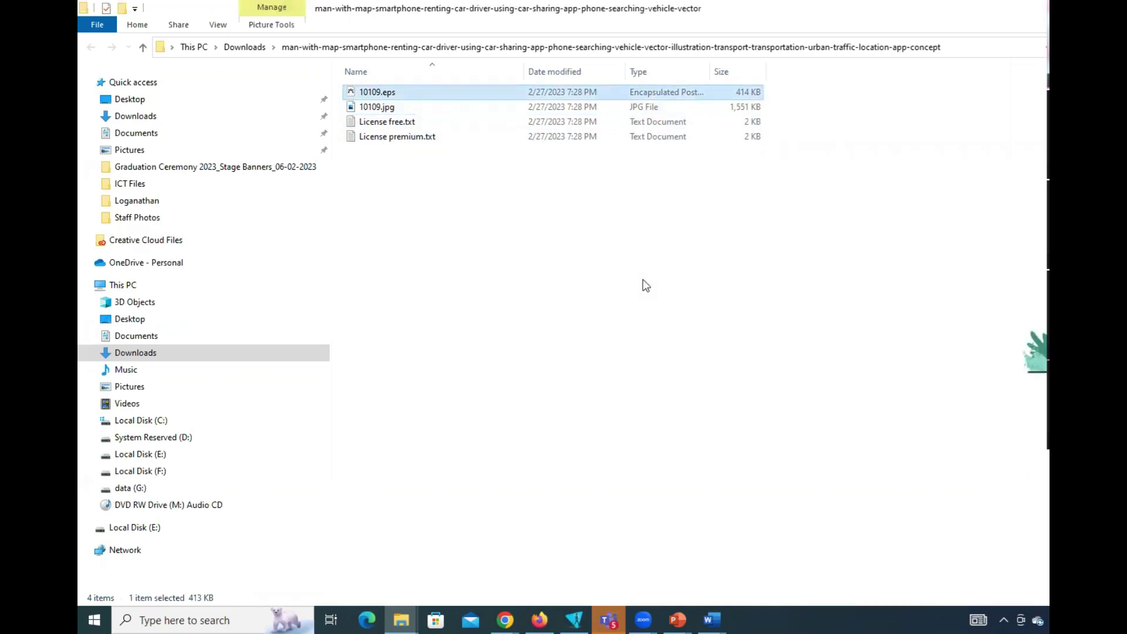
left_click(678, 619)
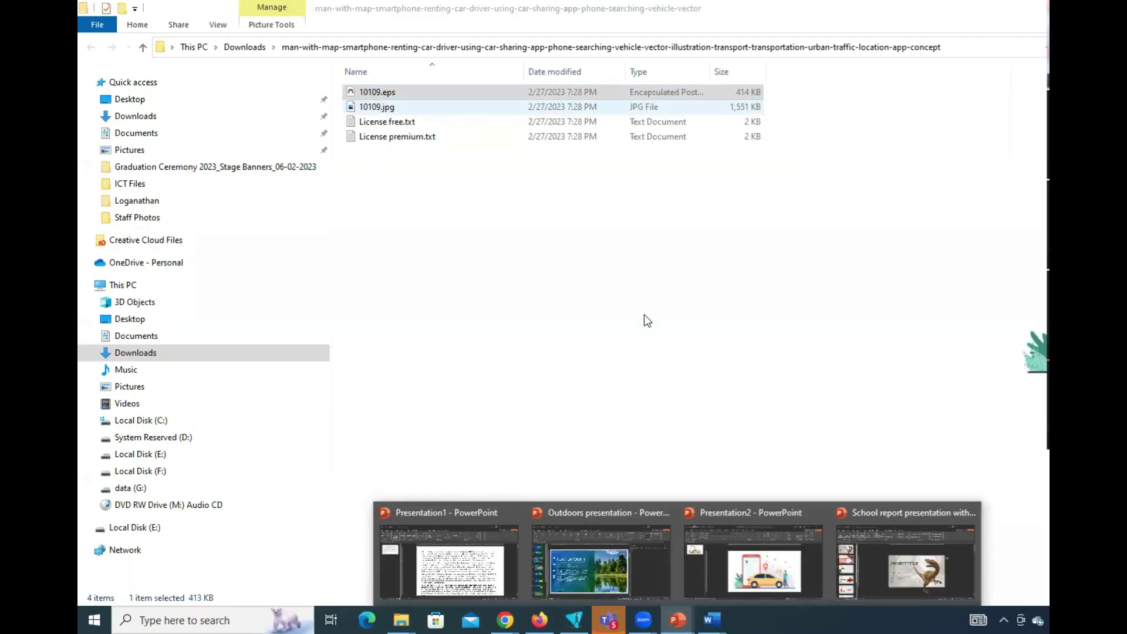
left_click(742, 549)
left_click(726, 333)
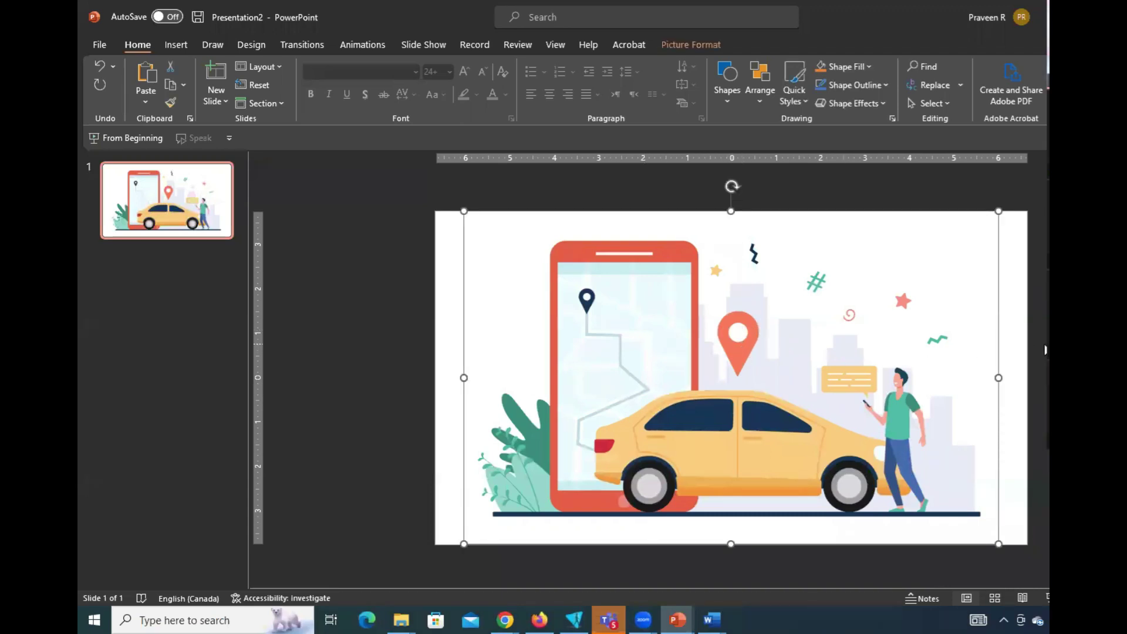
Duplicate slide 1 with Ctrl+D and delete the picture from the new slide 2
left_click(435, 248)
key("ctrl+d")
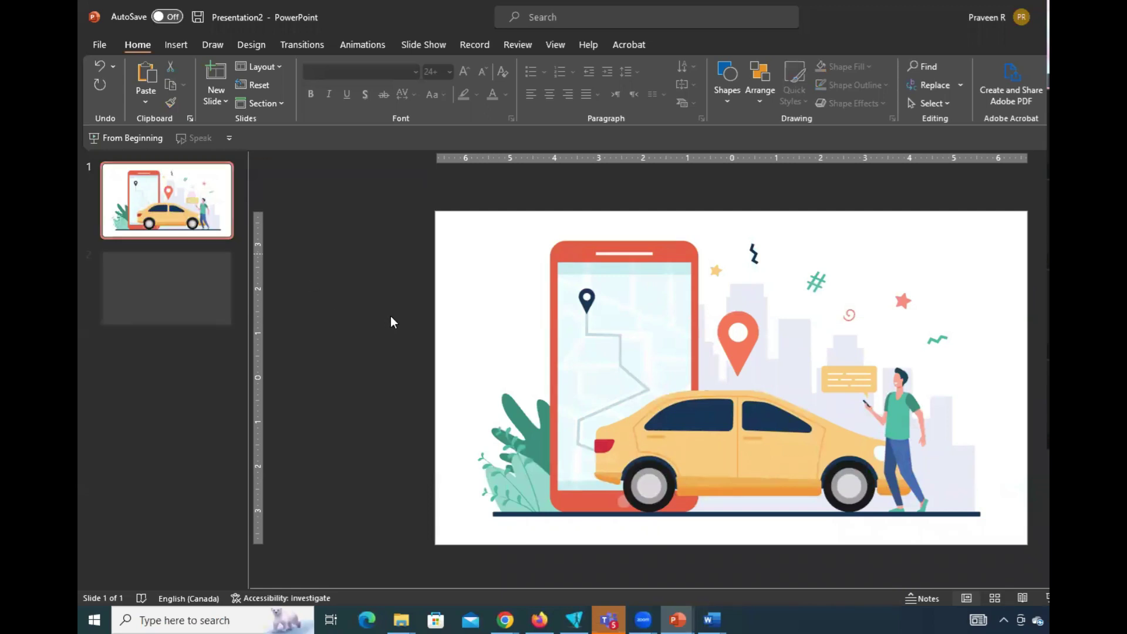
left_click(551, 298)
key("Delete")
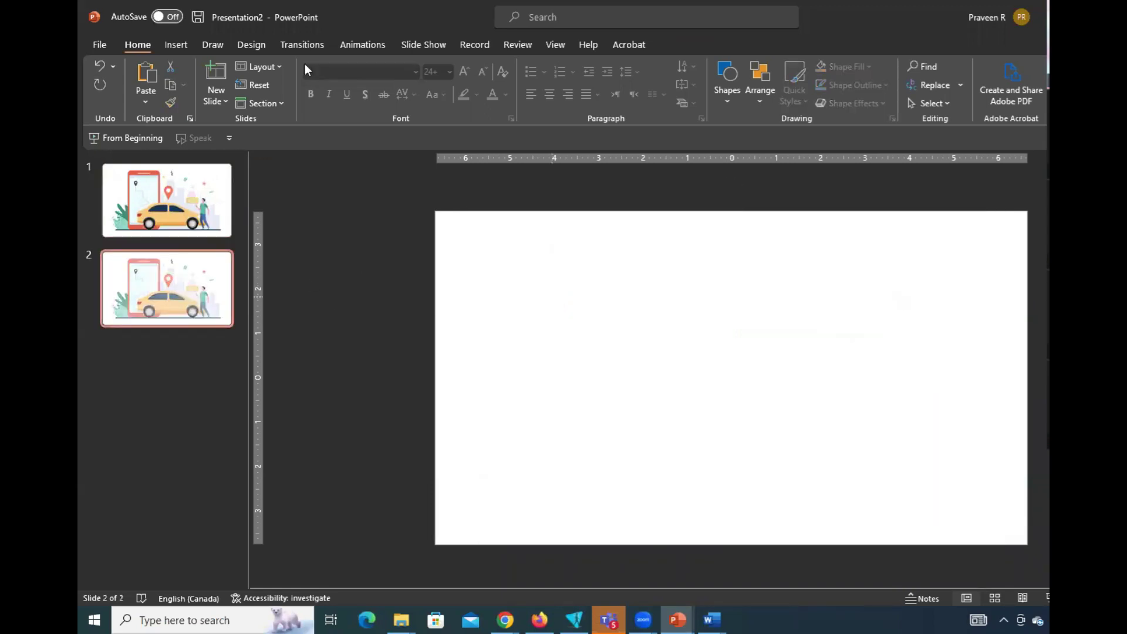
Browse the extracted folder in the Insert Picture dialog, cancel, then reselect slide 1's car picture
left_click(189, 82)
left_click(228, 143)
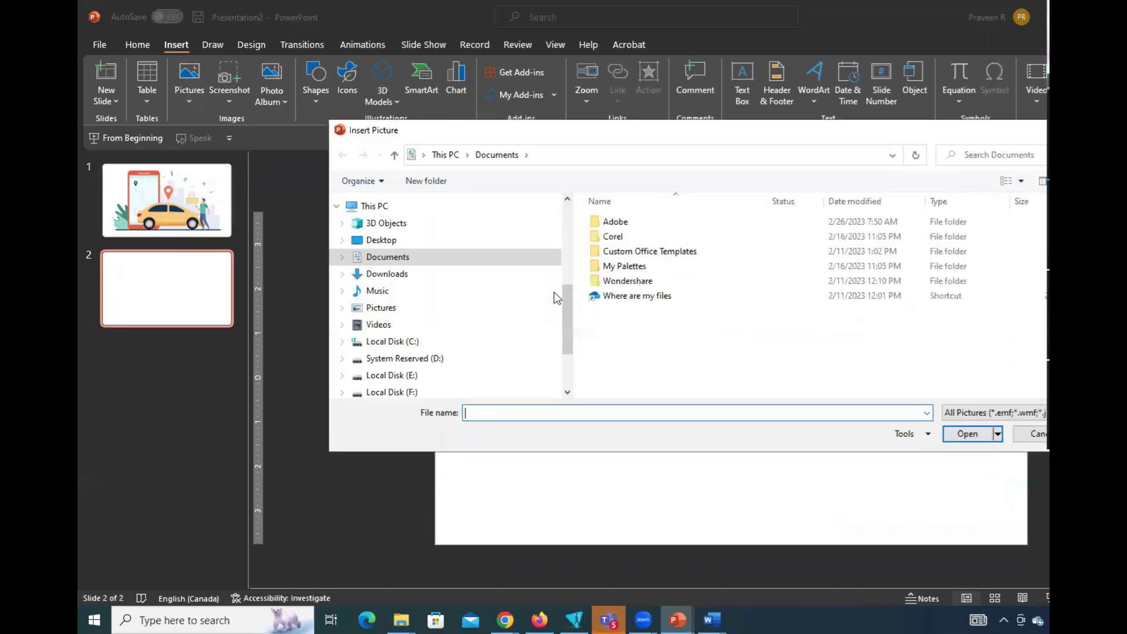
left_click(390, 275)
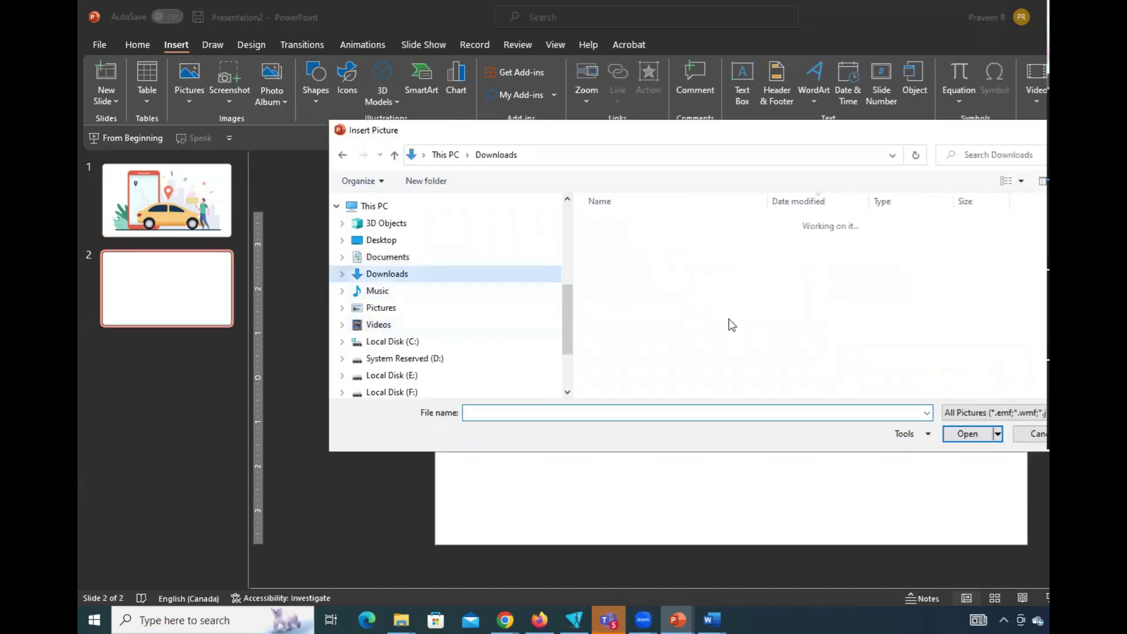
double_click(667, 252)
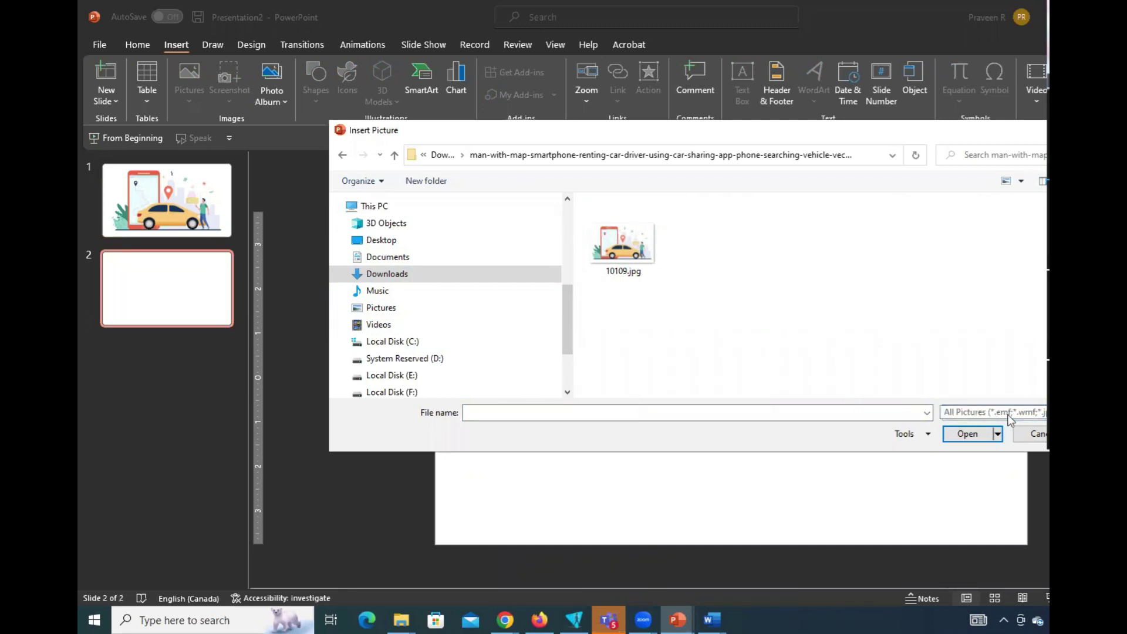
left_click(1034, 434)
left_click(204, 194)
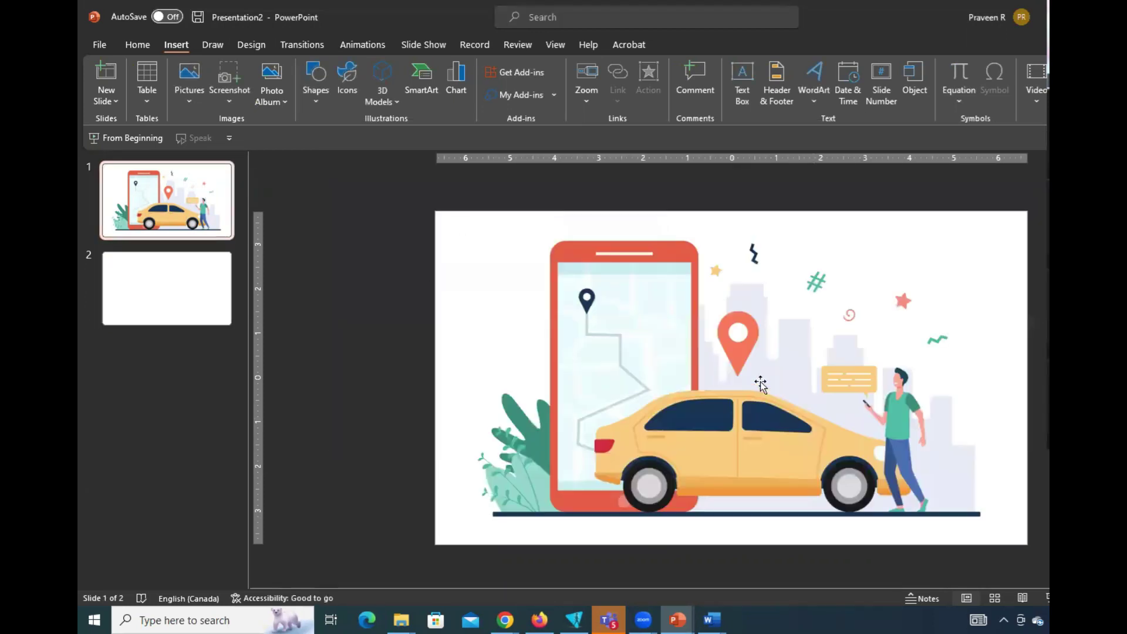
left_click(711, 325)
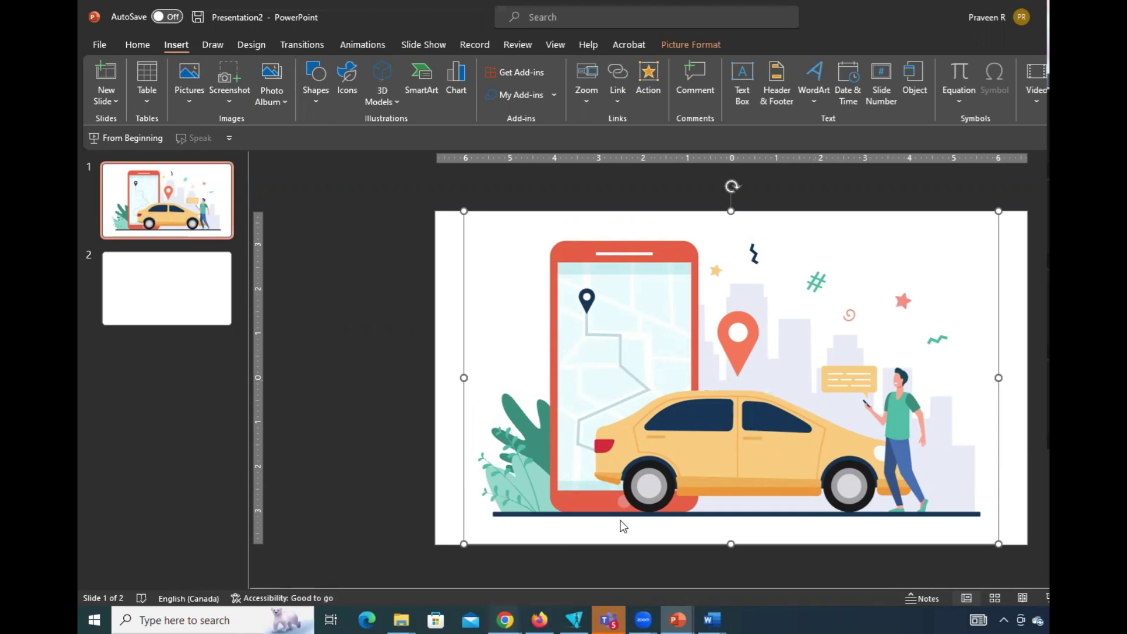
left_click(505, 619)
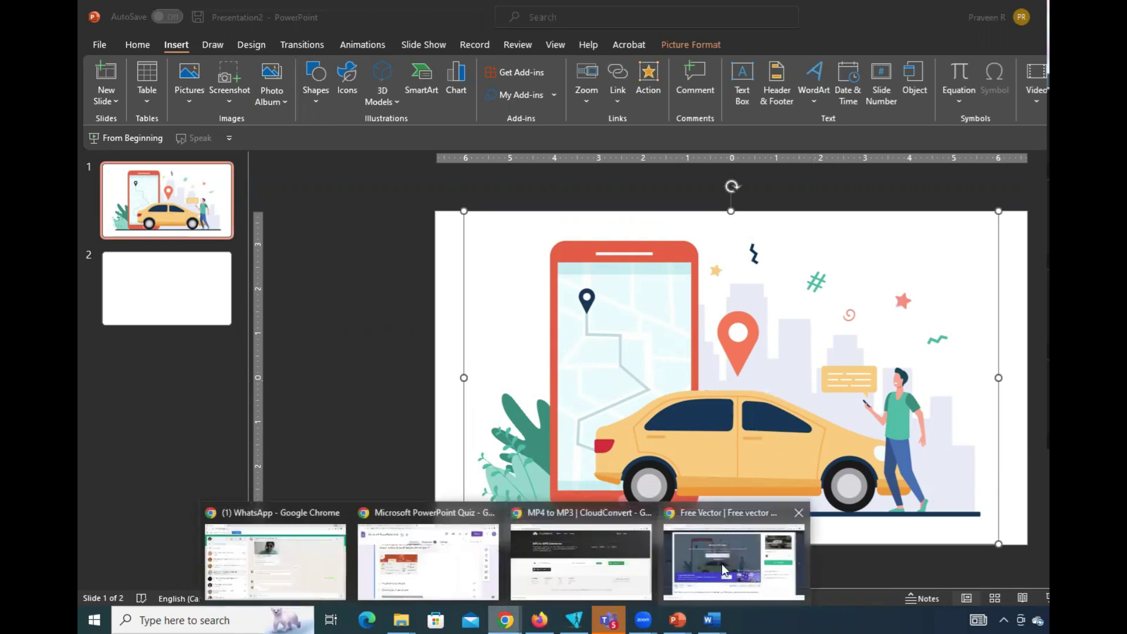
Remove the queued zip and PRESENTATION.mp4, then upload 10109.eps to CloudConvert's EPS converter
left_click(581, 564)
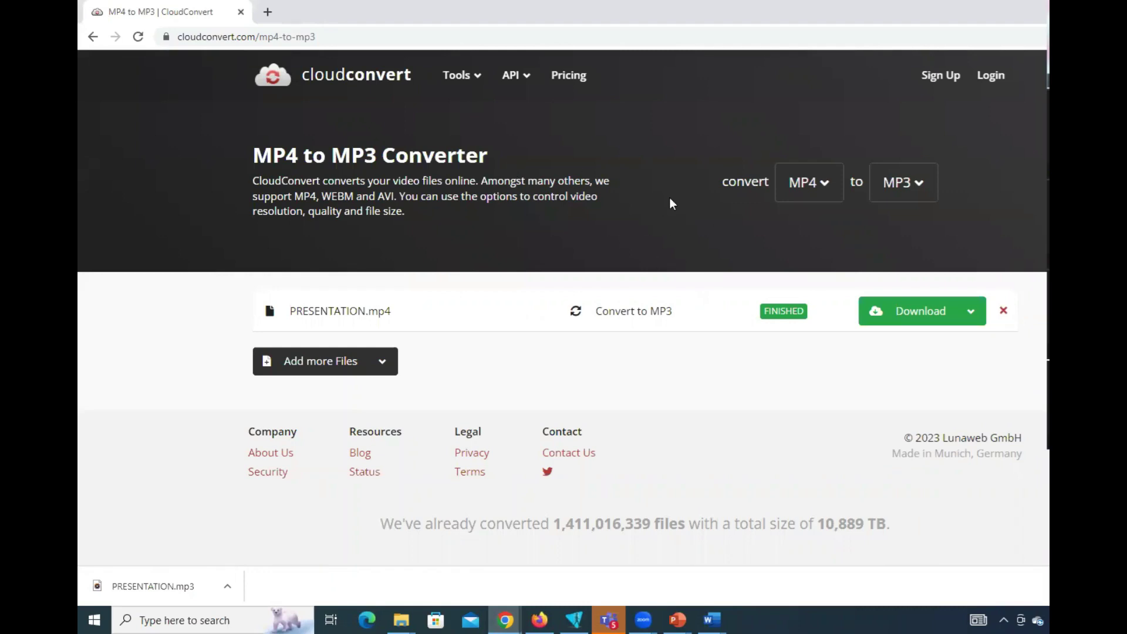
left_click(362, 361)
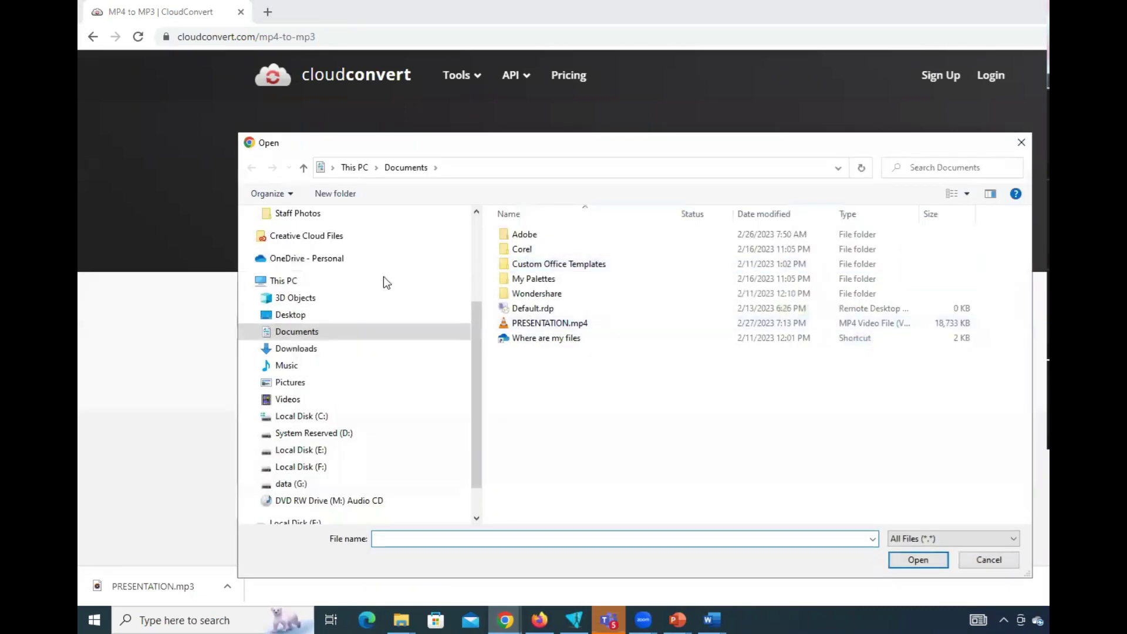
left_click(327, 350)
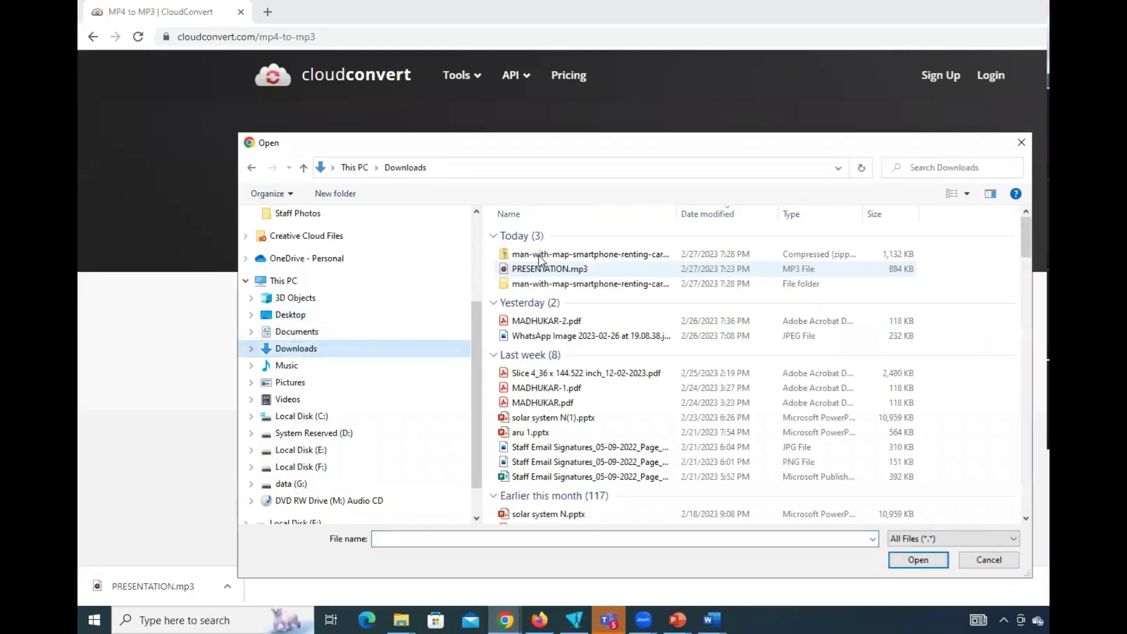
double_click(546, 254)
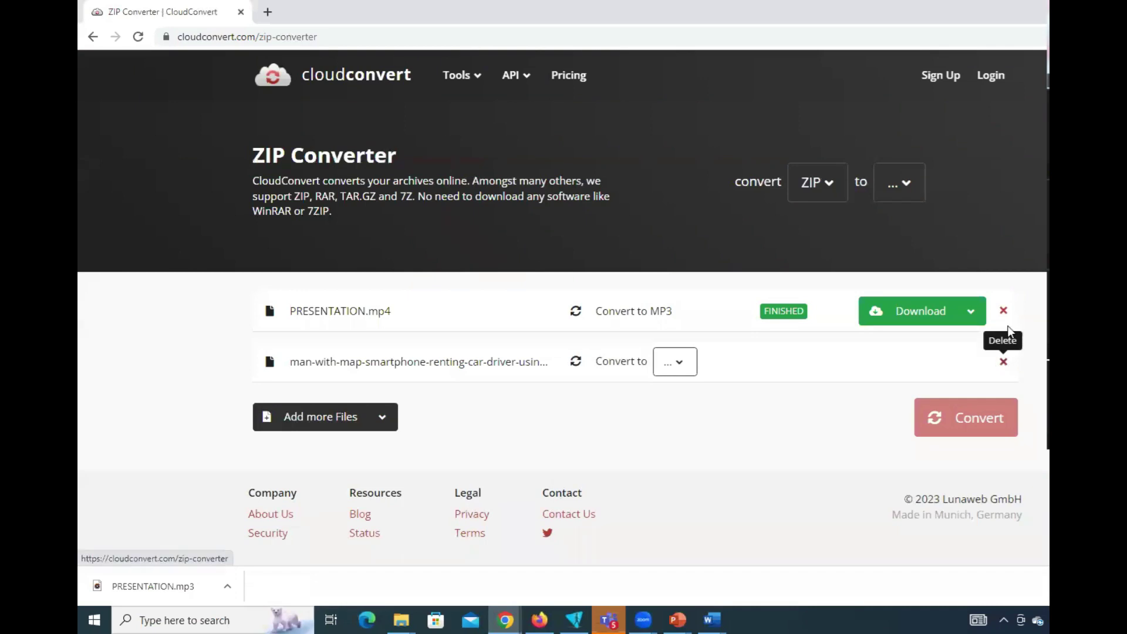
left_click(1003, 364)
left_click(1000, 326)
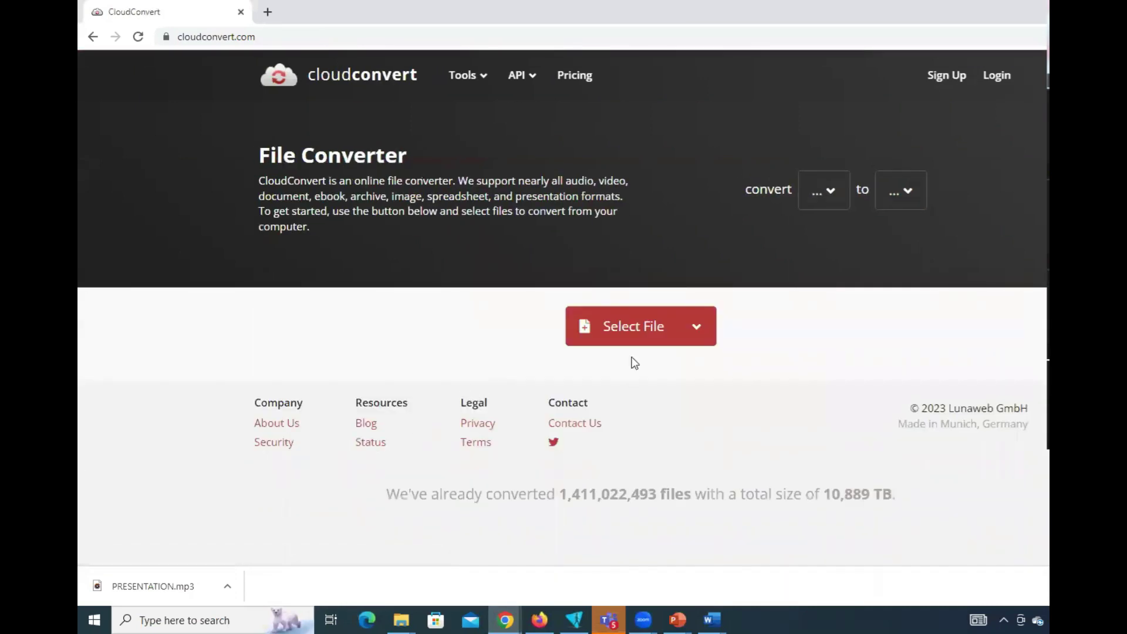
left_click(636, 339)
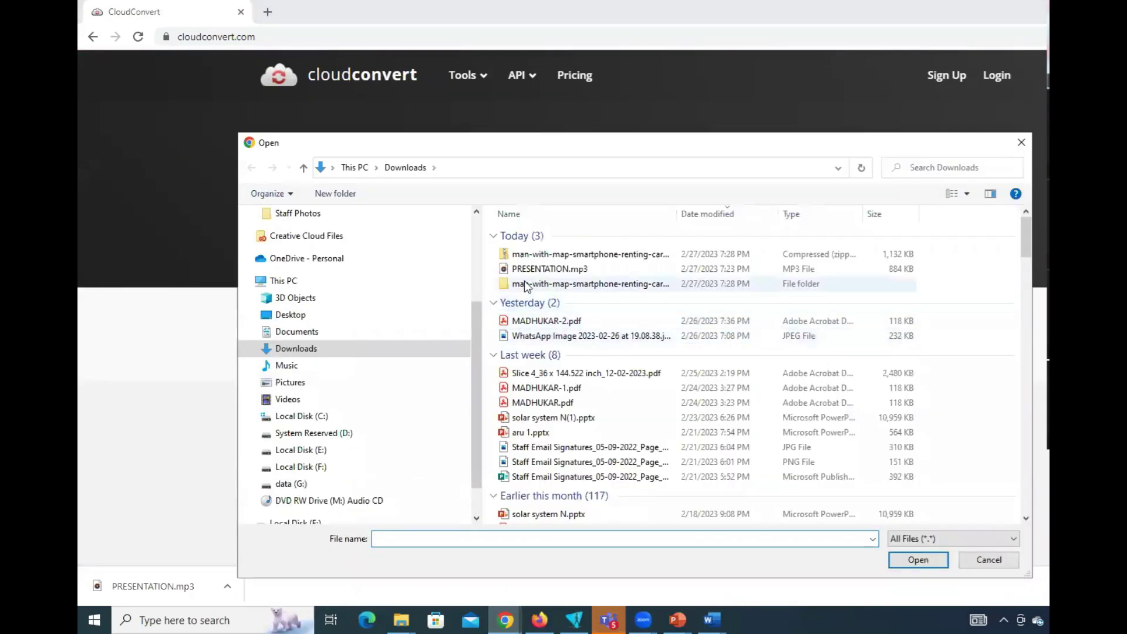
double_click(531, 284)
left_click(534, 268)
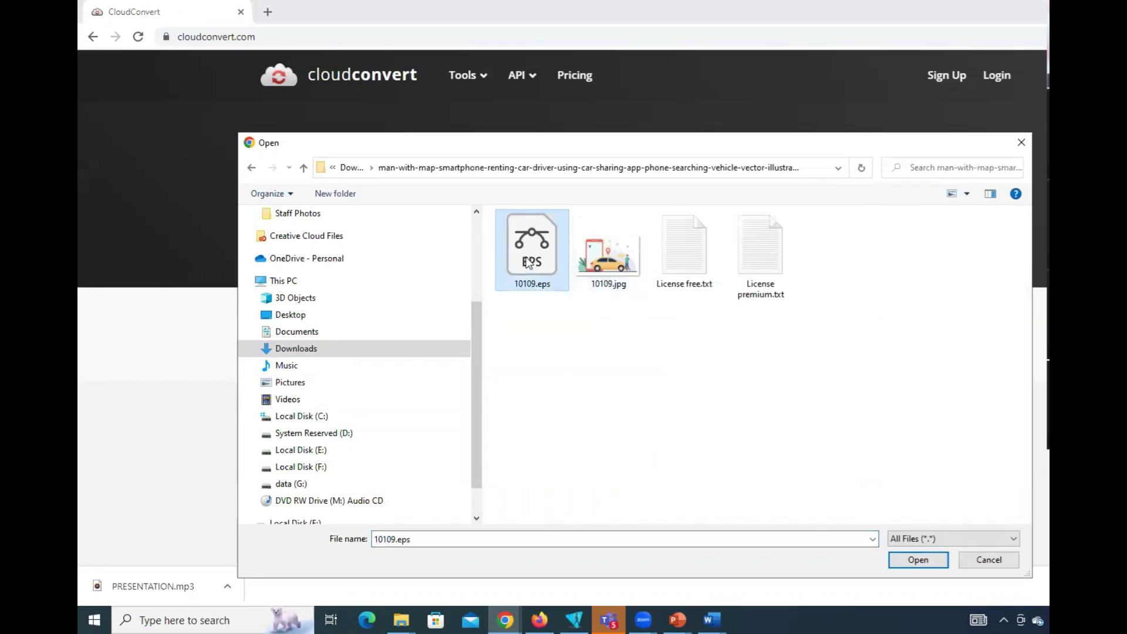
left_click(915, 560)
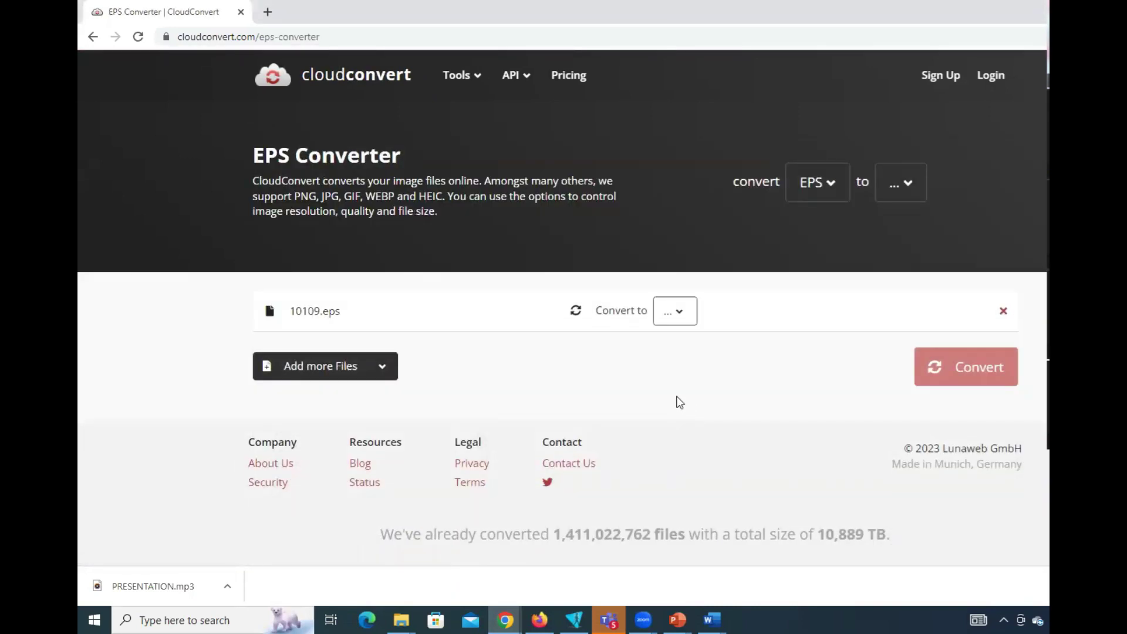
Convert 10109.eps to EMF from the Vector formats and download 10109.emf
left_click(682, 317)
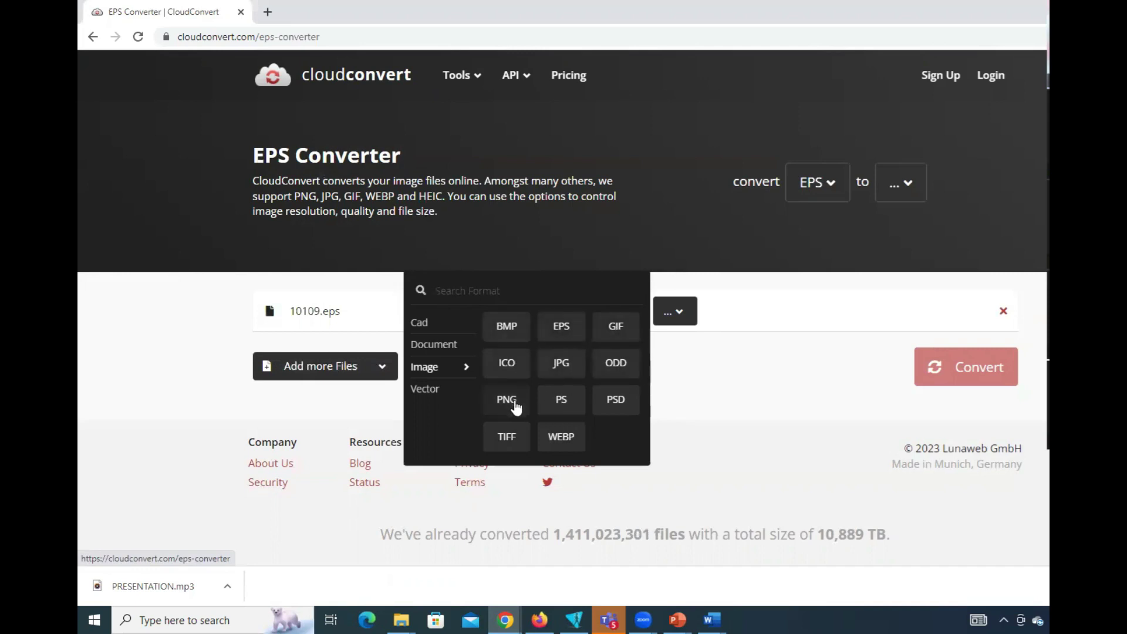
scroll(567, 427, "down", 1)
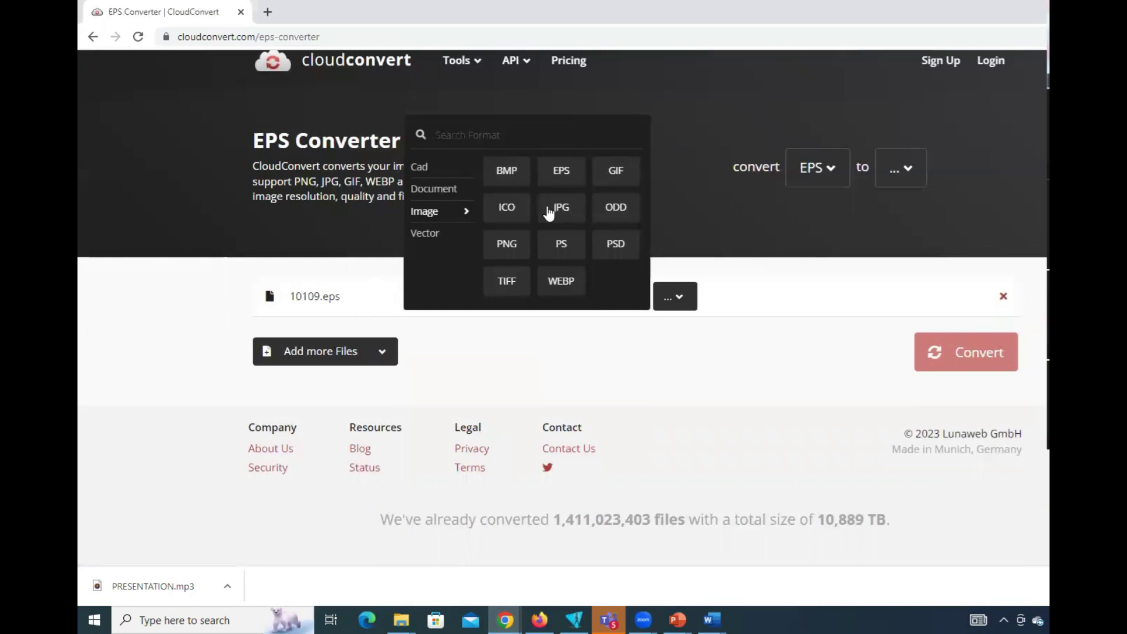
mouse_move(425, 240)
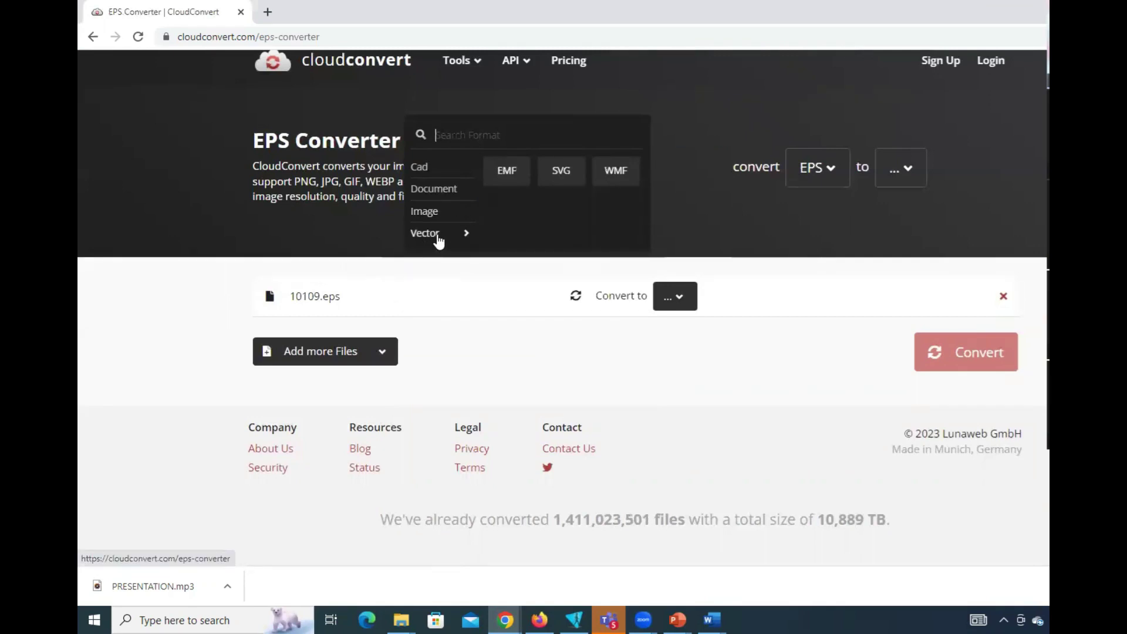
mouse_move(465, 233)
left_click(503, 172)
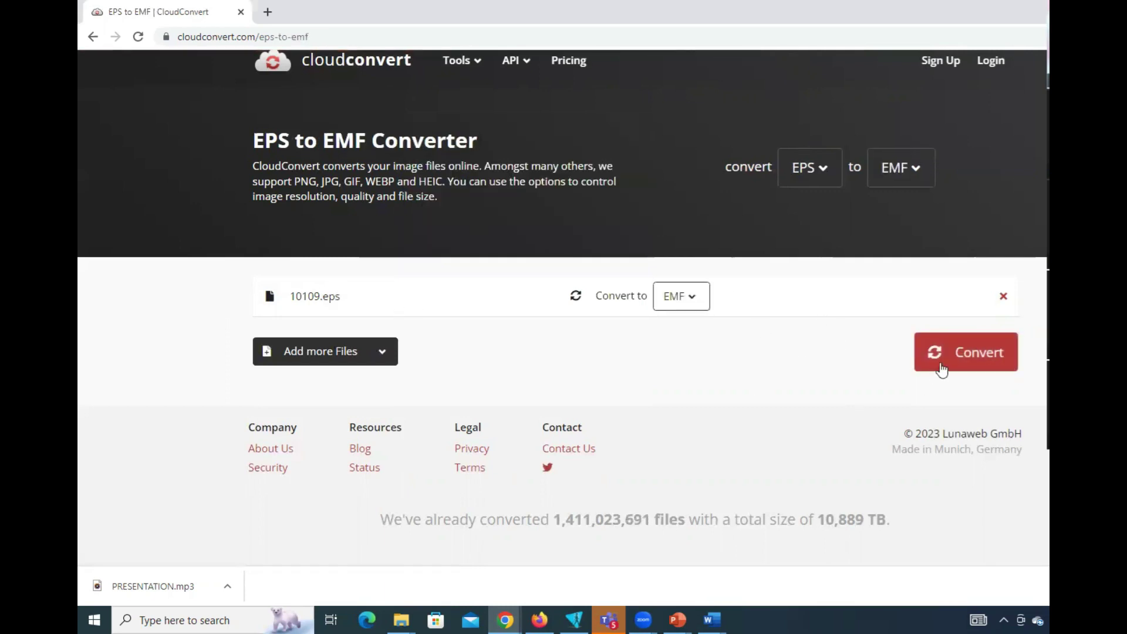
left_click(977, 354)
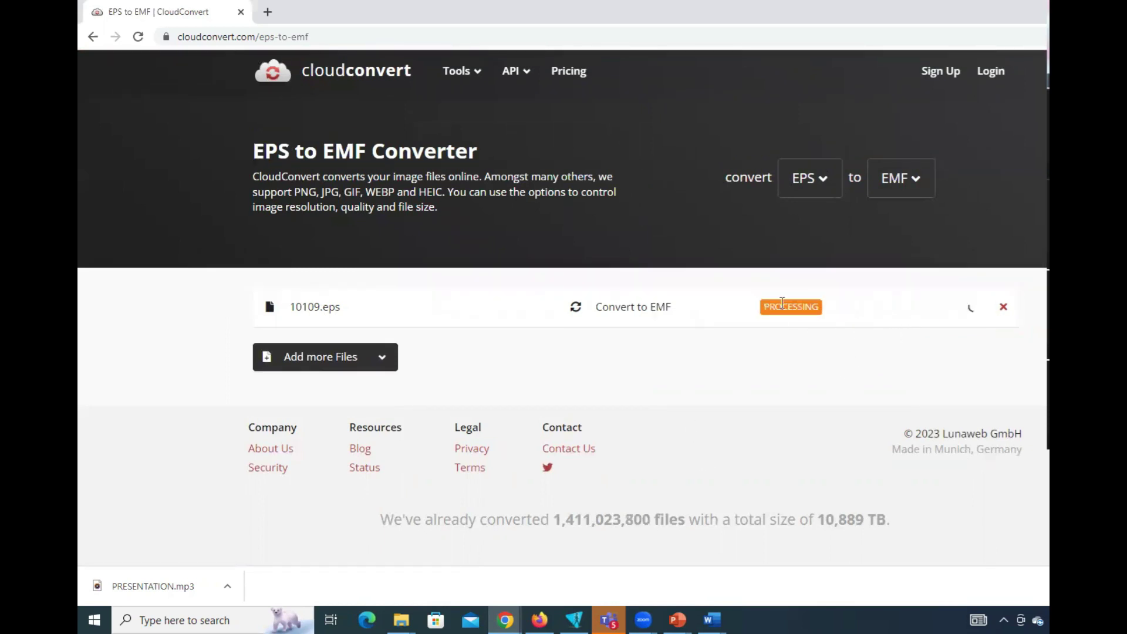
left_click(916, 308)
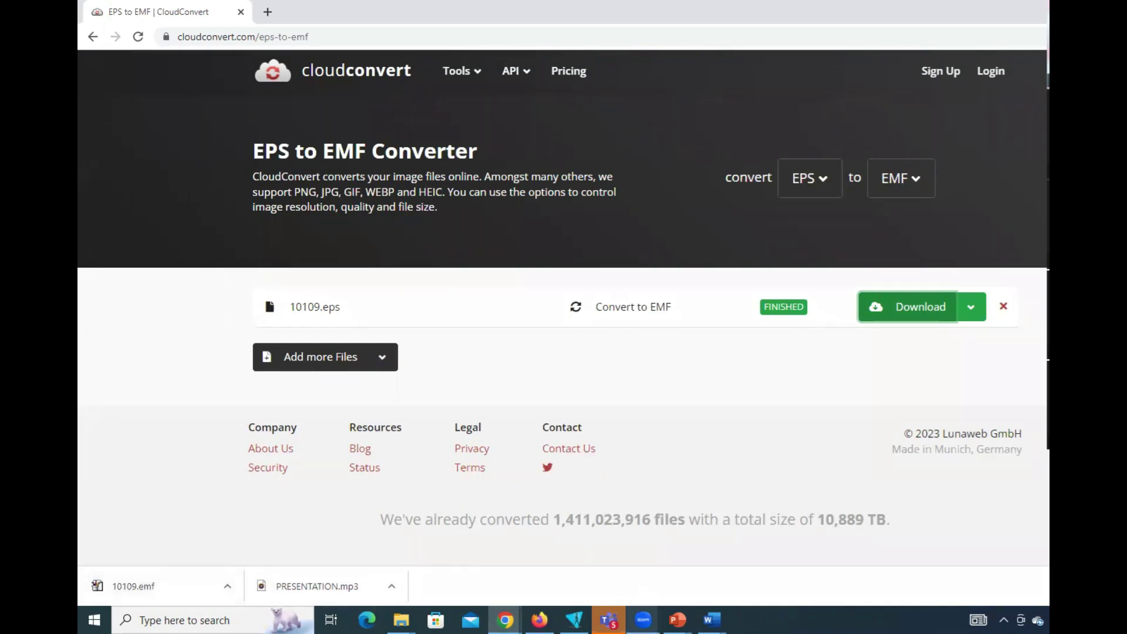
Bring Presentation2 to the front and switch to the blank slide 2
mouse_move(678, 619)
left_click(753, 562)
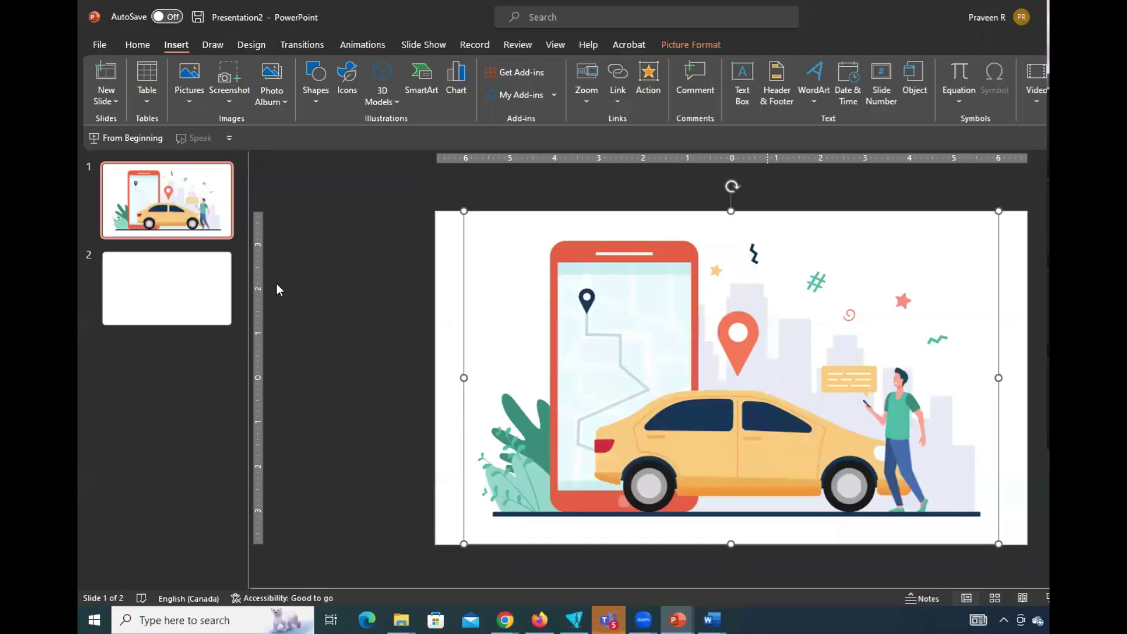
left_click(351, 303)
left_click(651, 320)
left_click(439, 308)
left_click(200, 283)
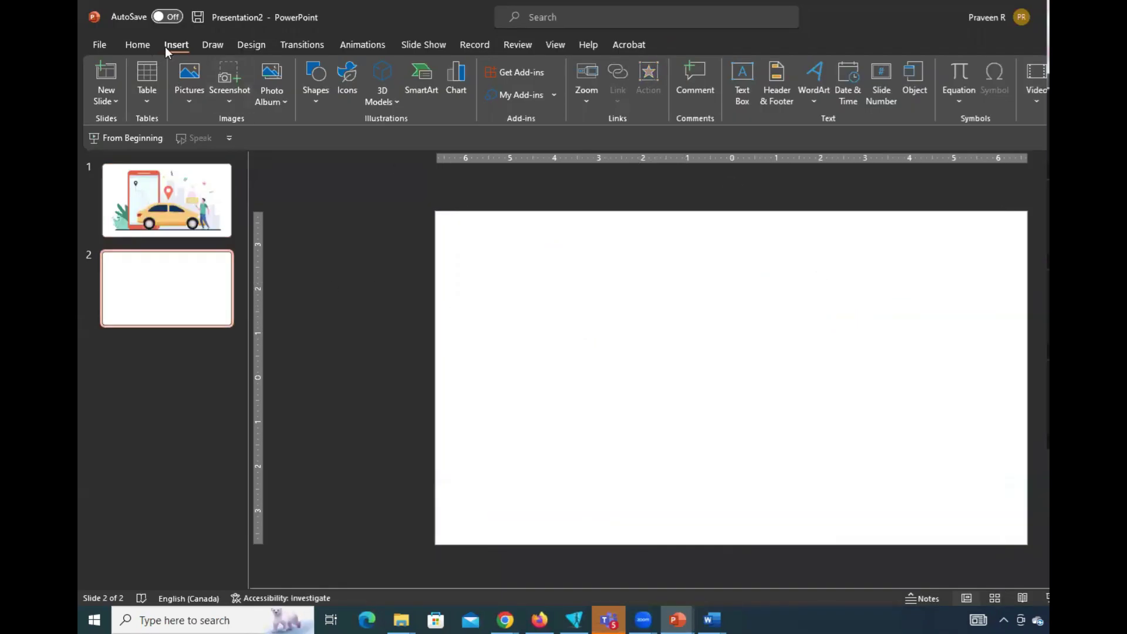
Insert 10109.emf from the Downloads folder onto slide 2
left_click(189, 82)
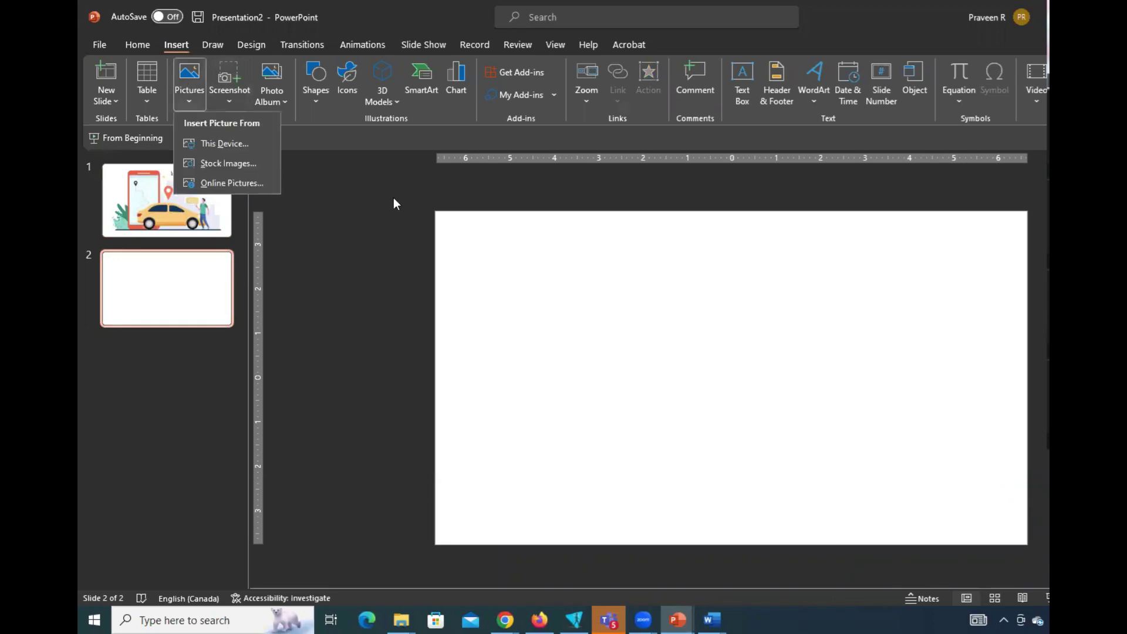
left_click(242, 144)
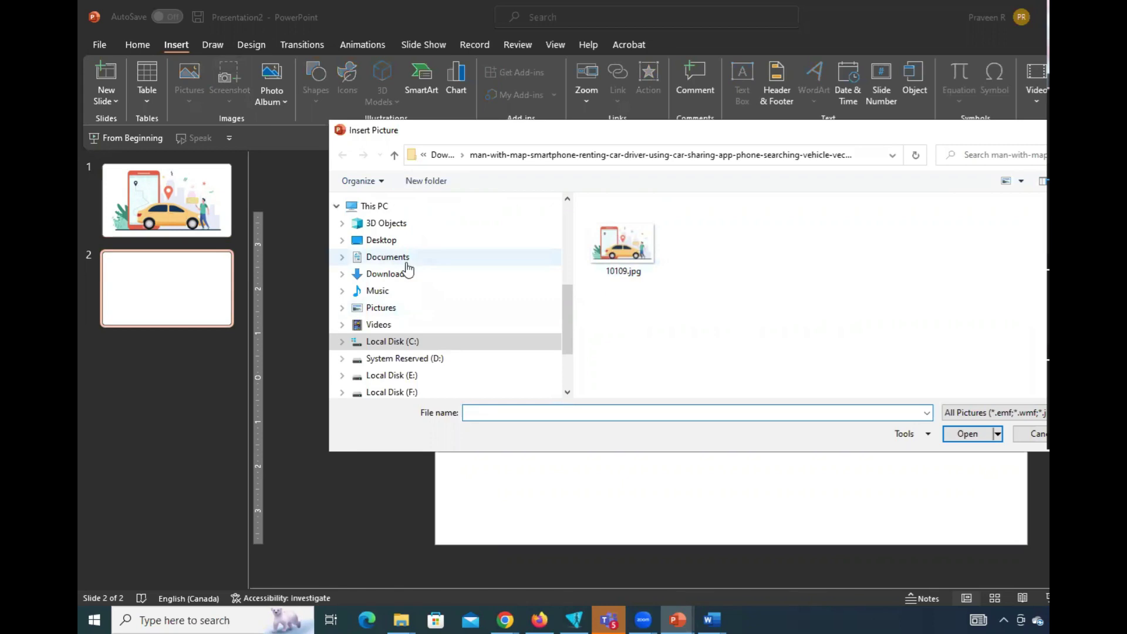
left_click(387, 274)
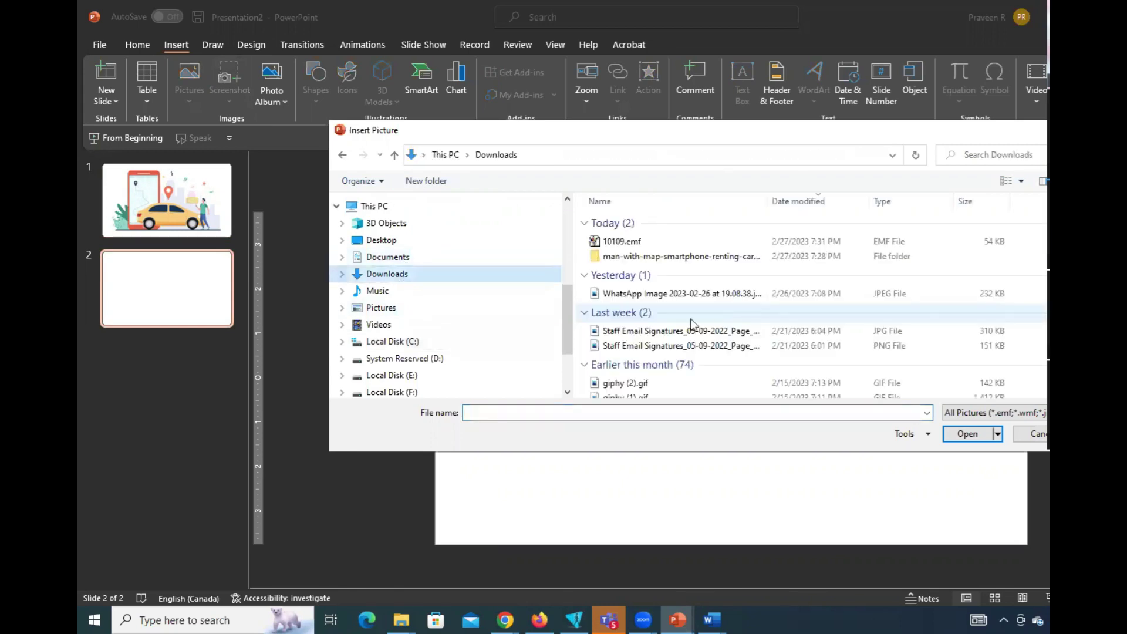
left_click(626, 245)
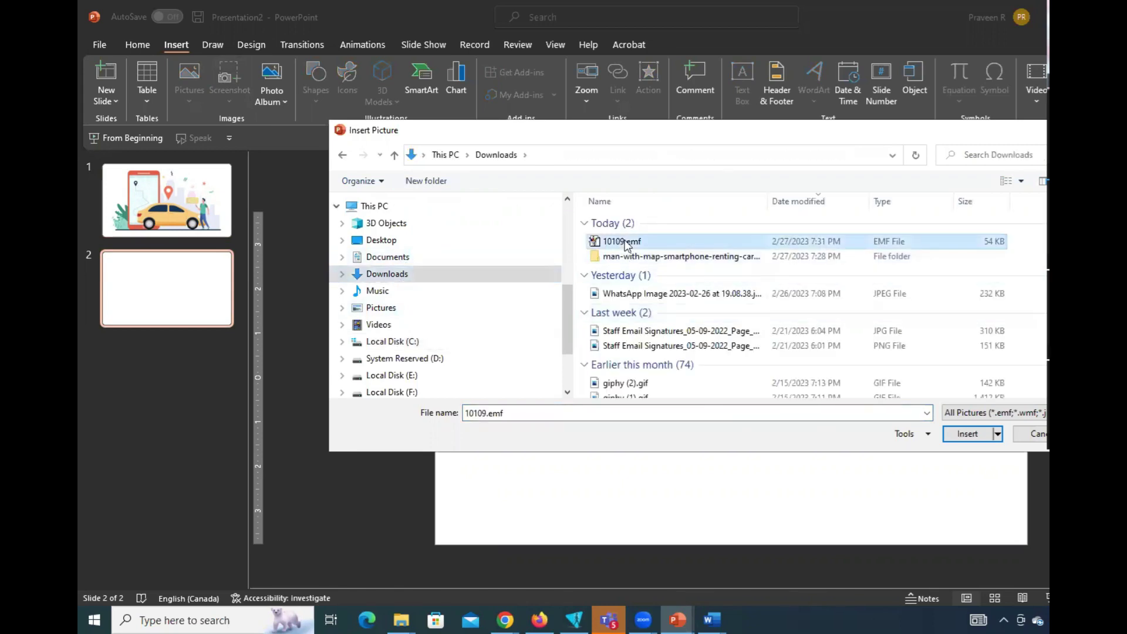
left_click(964, 434)
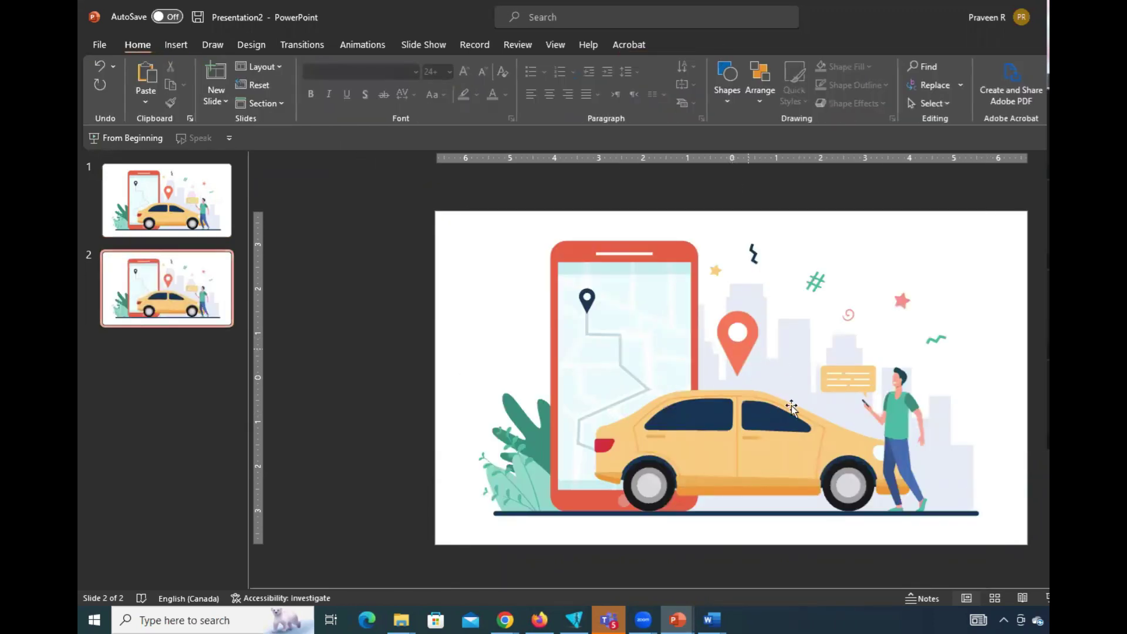
Ungroup the EMF car illustration, accept conversion to a drawing object, and ungroup again into shapes
left_click(737, 351)
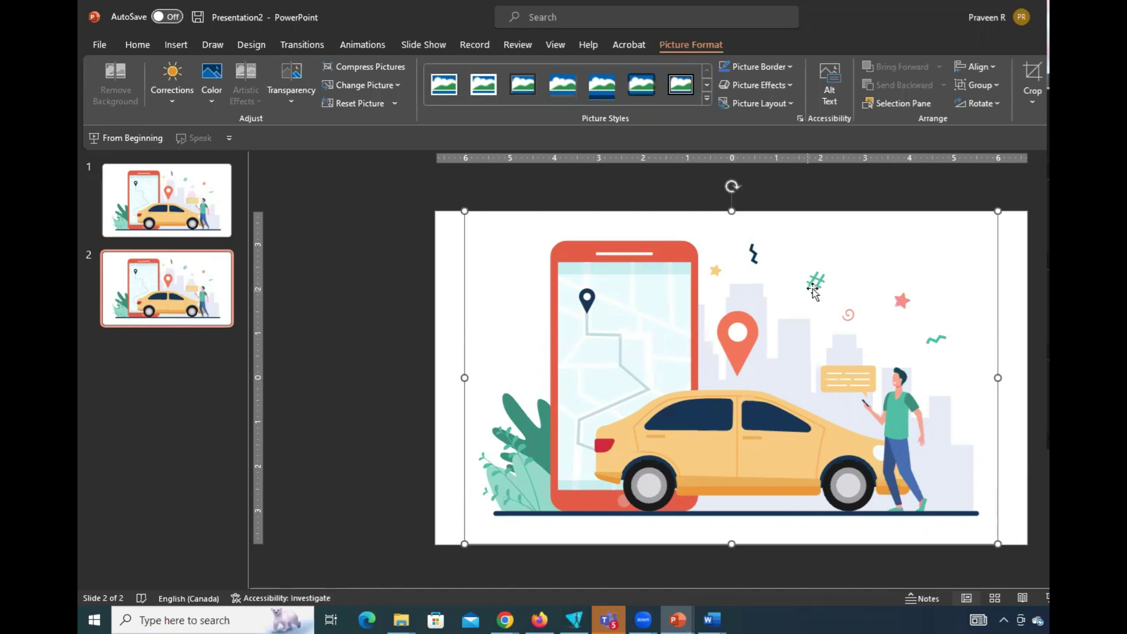
left_click_drag(756, 345, 781, 329)
left_click(993, 87)
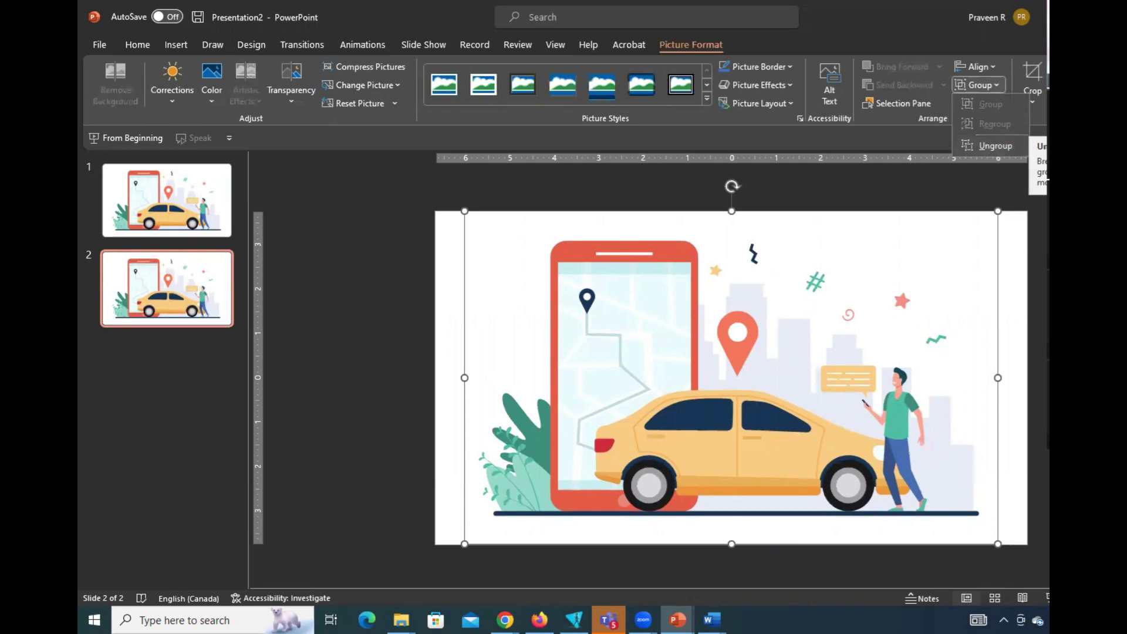
left_click(988, 246)
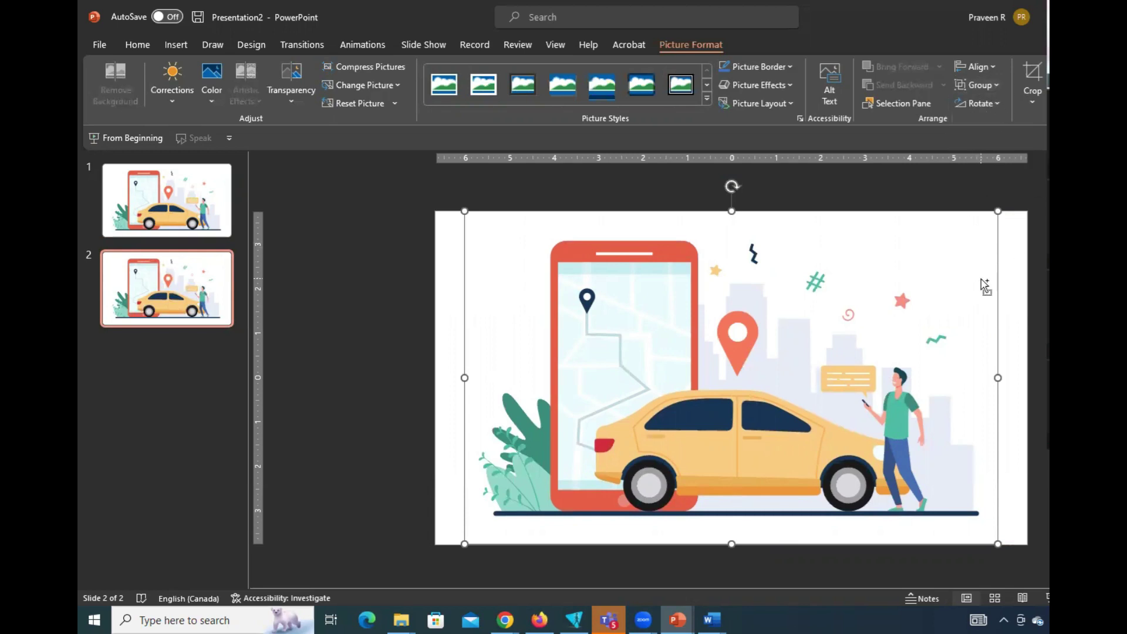
key("ctrl+shift+g")
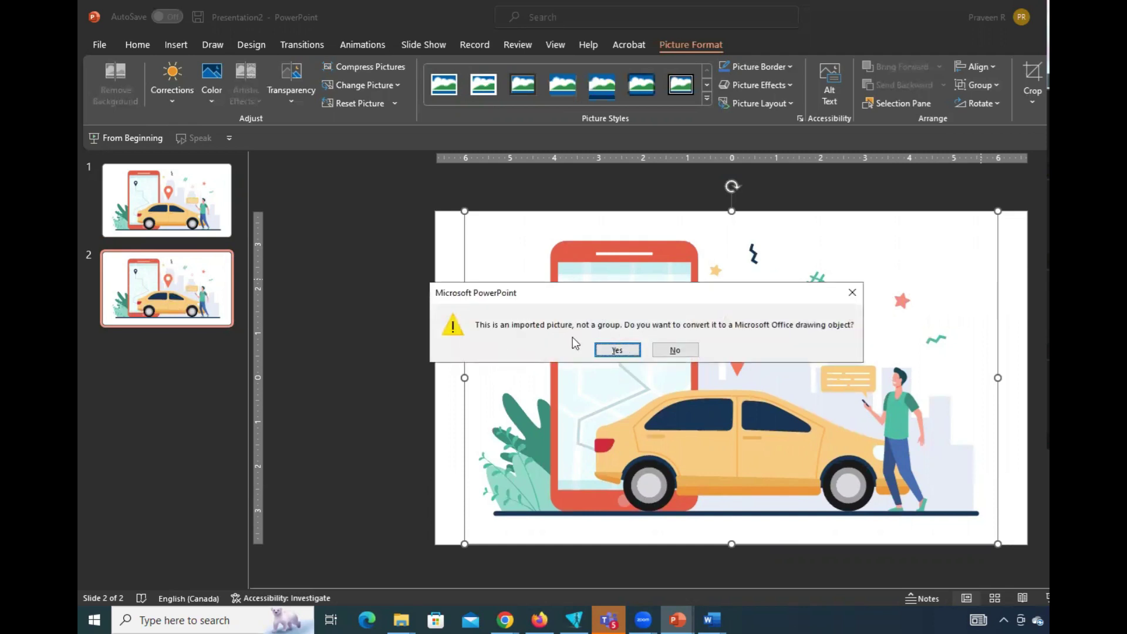
left_click(616, 350)
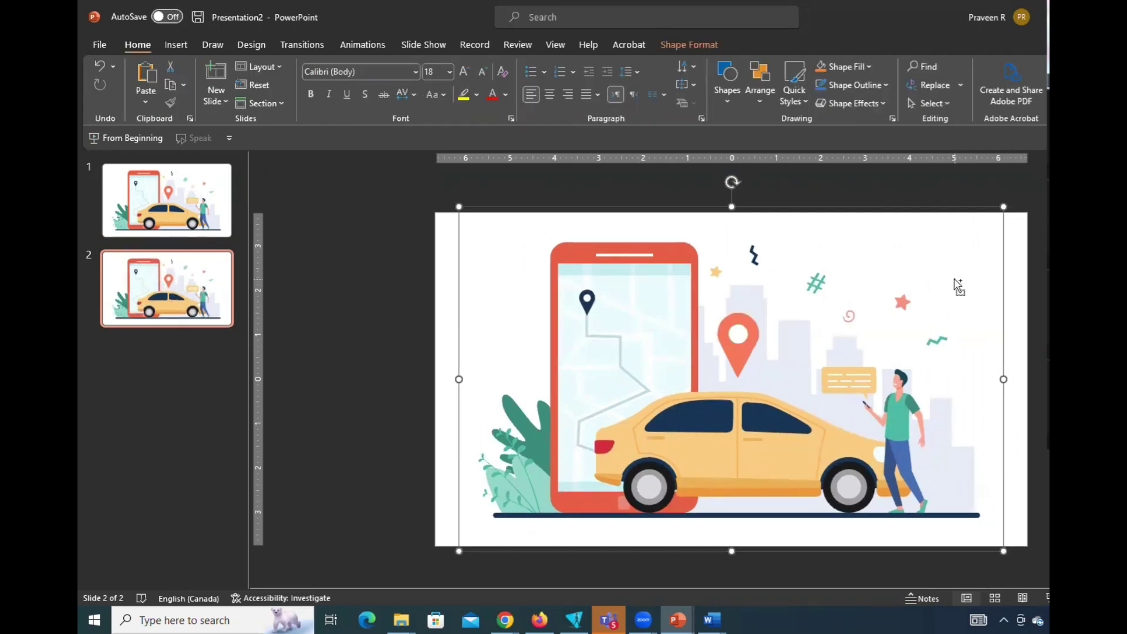
key("ctrl+shift+g")
left_click(1009, 288)
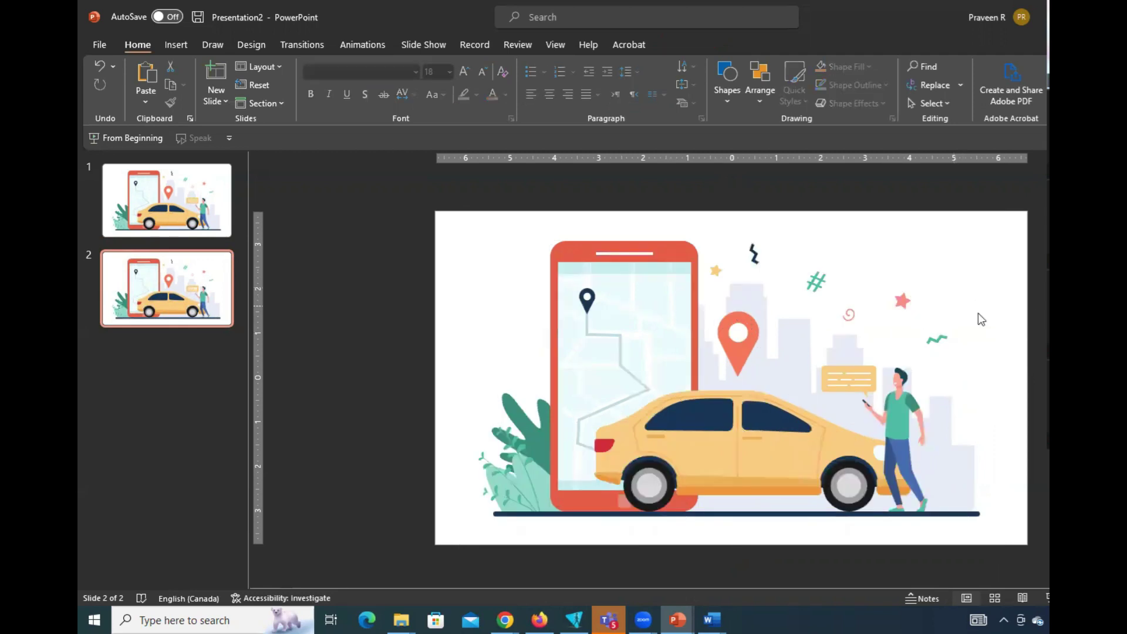
Move the large red location pin and its white circle to the slide's top-left corner
left_click(746, 352)
left_click_drag(747, 353, 424, 287)
left_click(740, 334)
left_click_drag(741, 334, 489, 285)
left_click(421, 296)
left_click(422, 273, "shift")
left_click(904, 424)
key("Escape")
key("Escape")
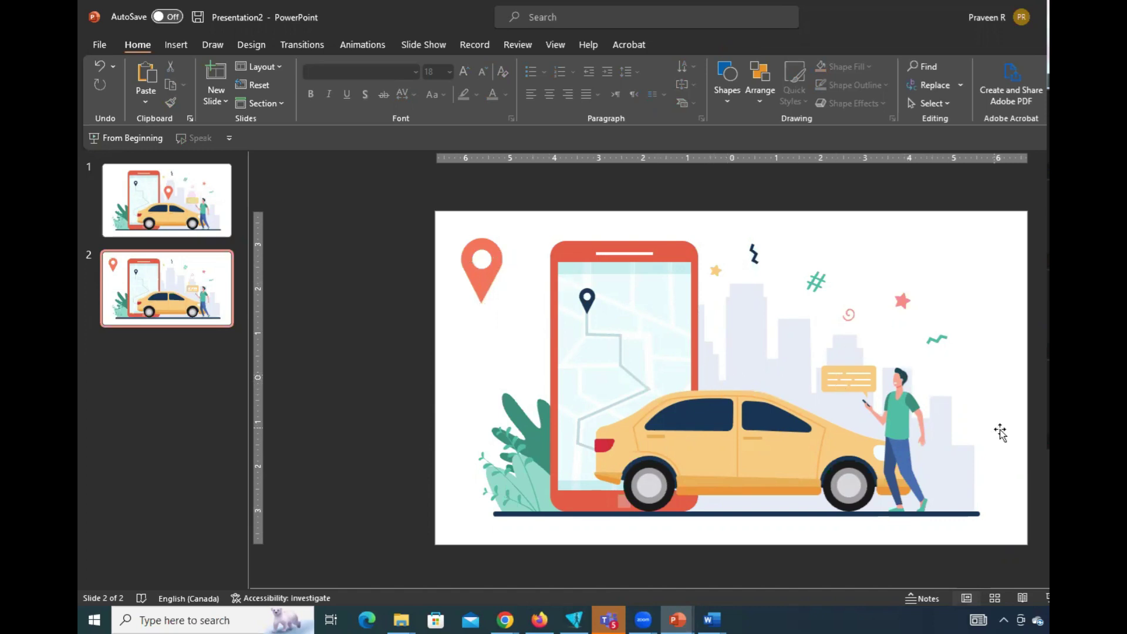
Select the man's shirt, arms, body and legs and group them into one figure
left_click_drag(1048, 530, 850, 361)
left_click(1043, 418)
left_click_drag(1047, 531, 847, 358)
left_click(901, 422)
left_click(898, 419, "shift")
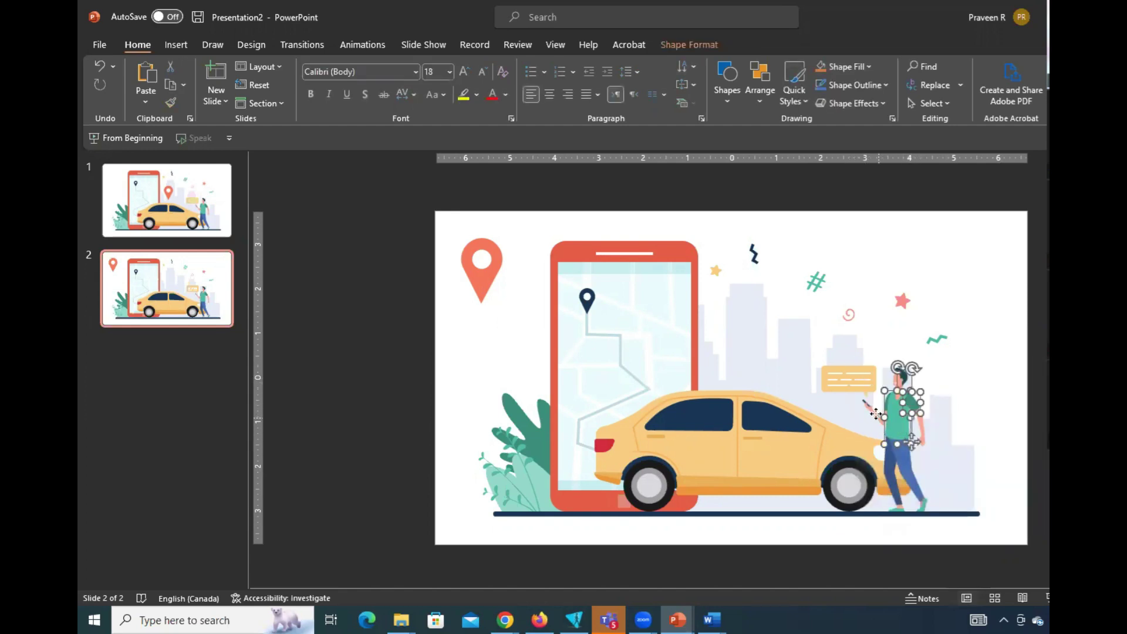
left_click(877, 414, "shift")
left_click(917, 437, "shift")
left_click(899, 482, "shift")
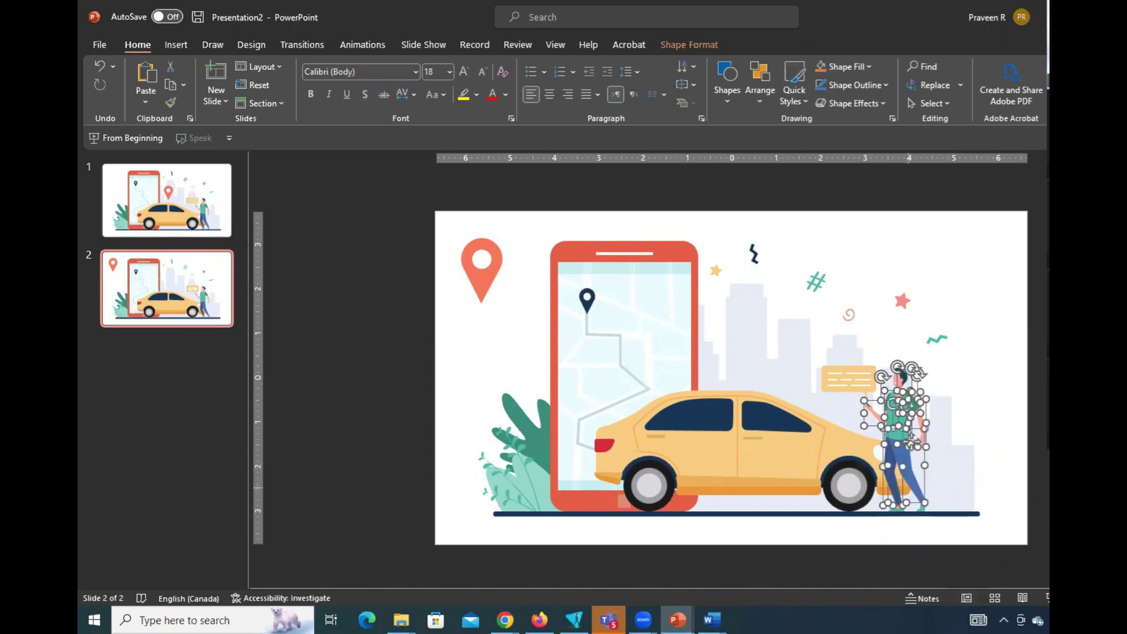
key("ctrl+g")
Open the Selection Pane and check the grouped man figure, undoing a slight move
left_click(945, 104)
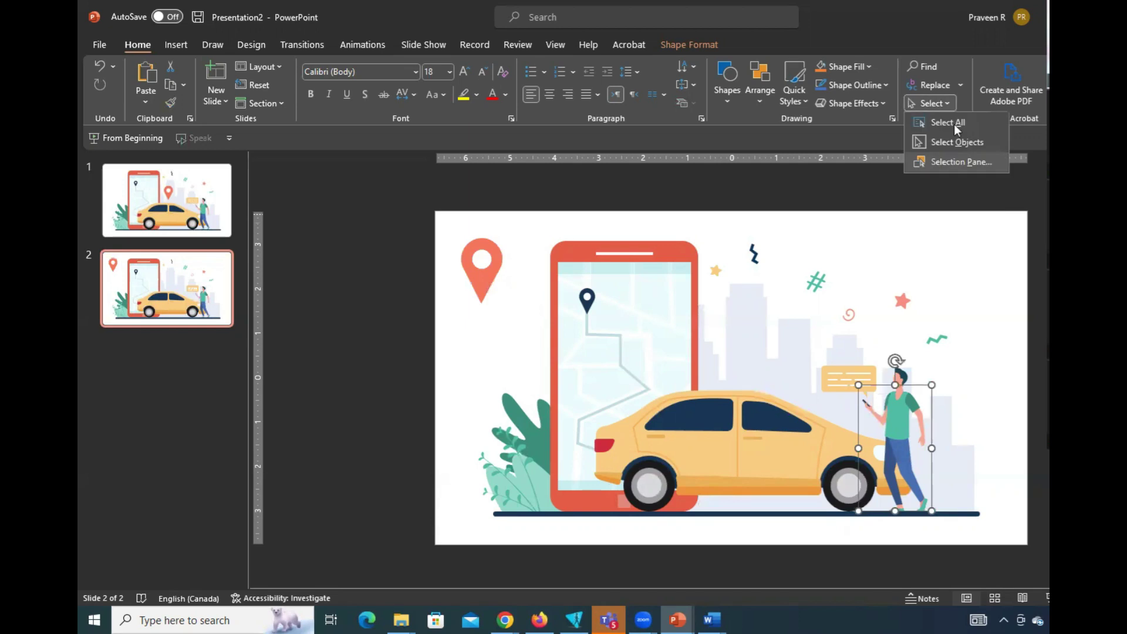
left_click(942, 162)
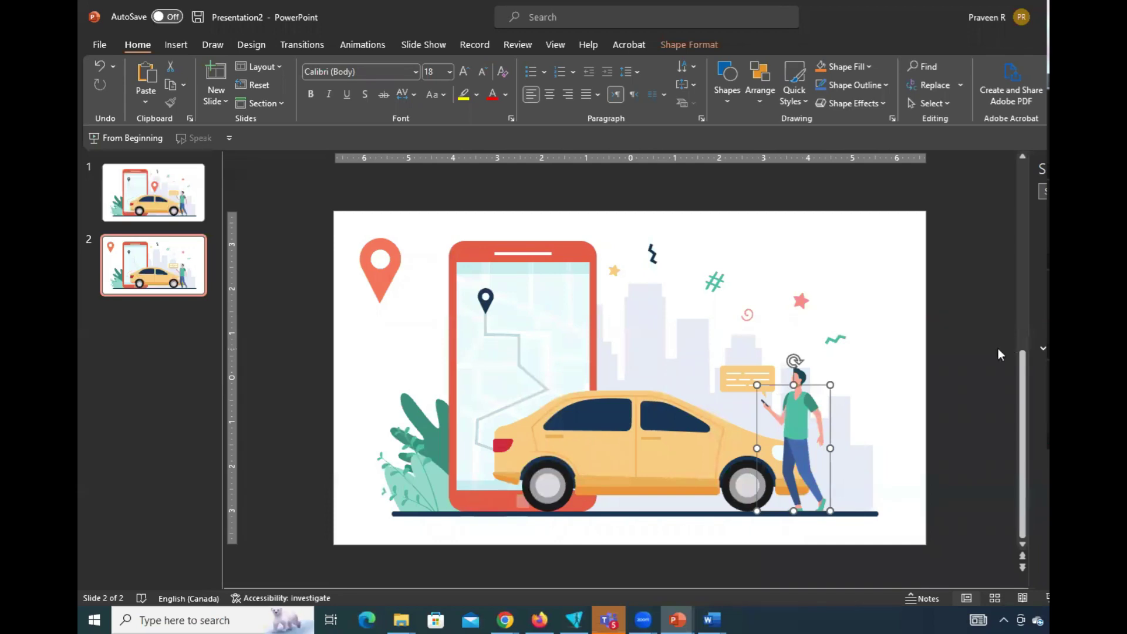
left_click(983, 311)
left_click(803, 425)
left_click_drag(809, 418, 828, 410)
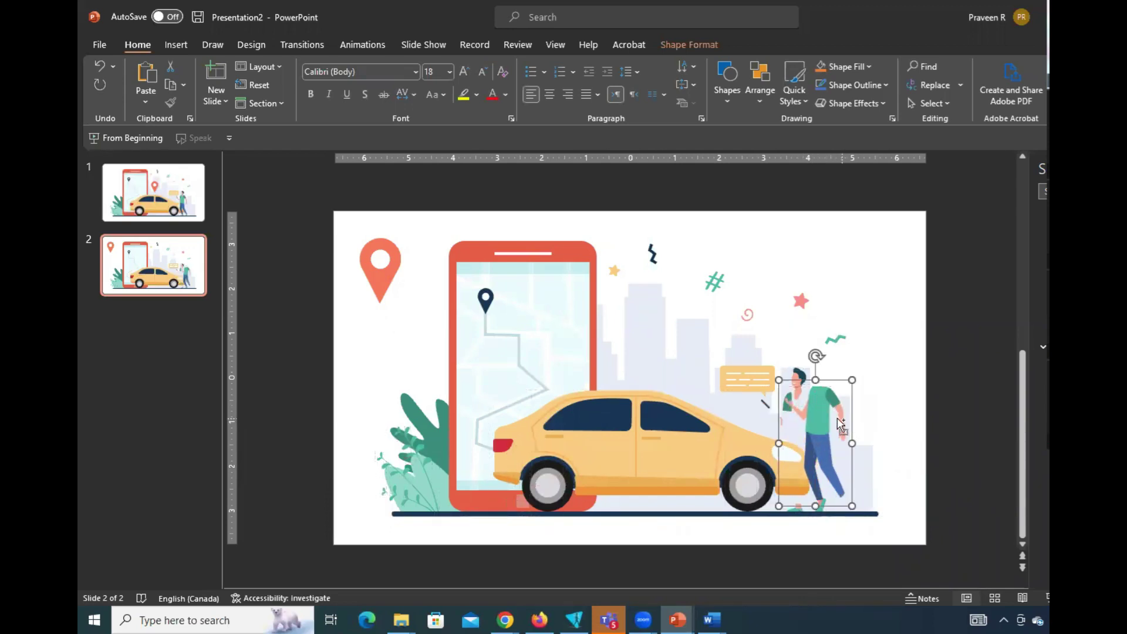
key("ctrl+z")
left_click(935, 403)
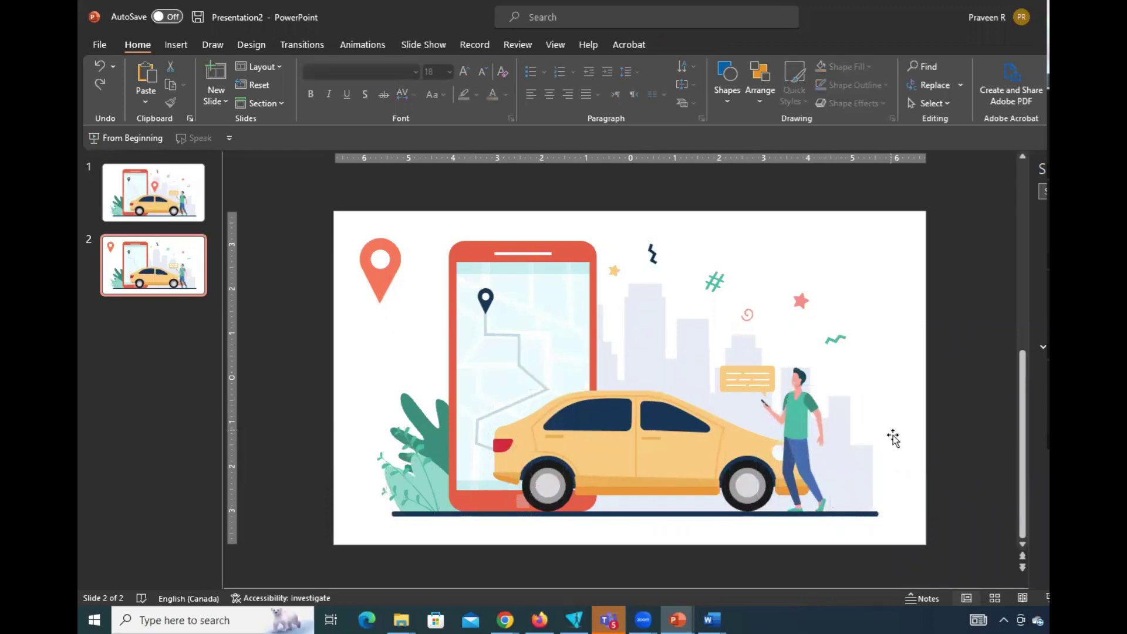
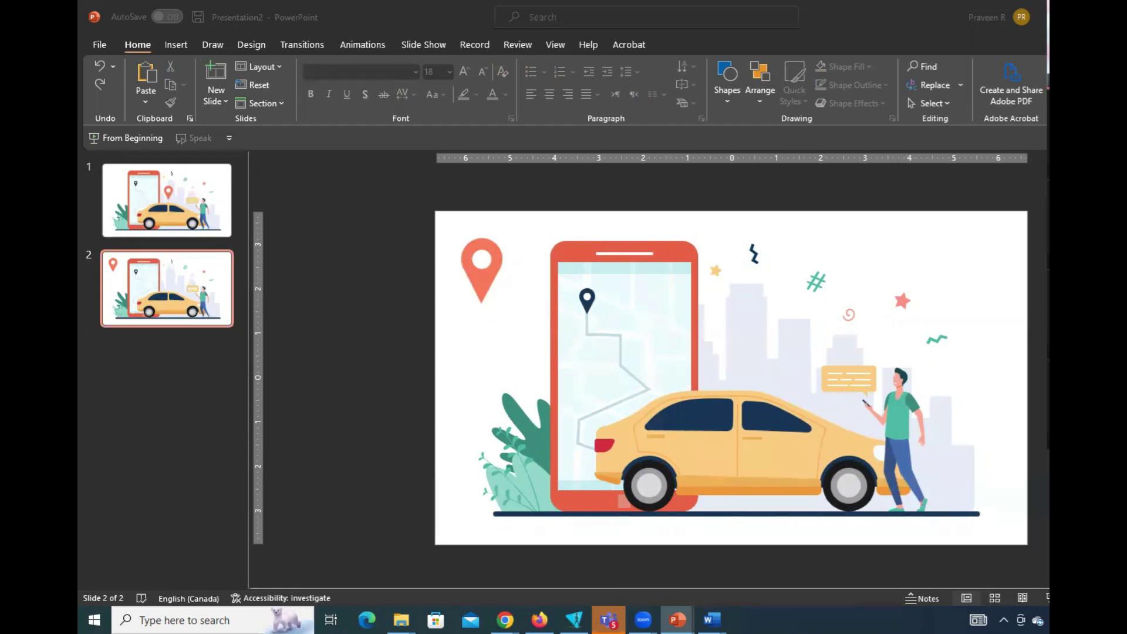
Switch from PowerPoint to the Freepik car-sharing illustration page in Chrome
left_click(505, 619)
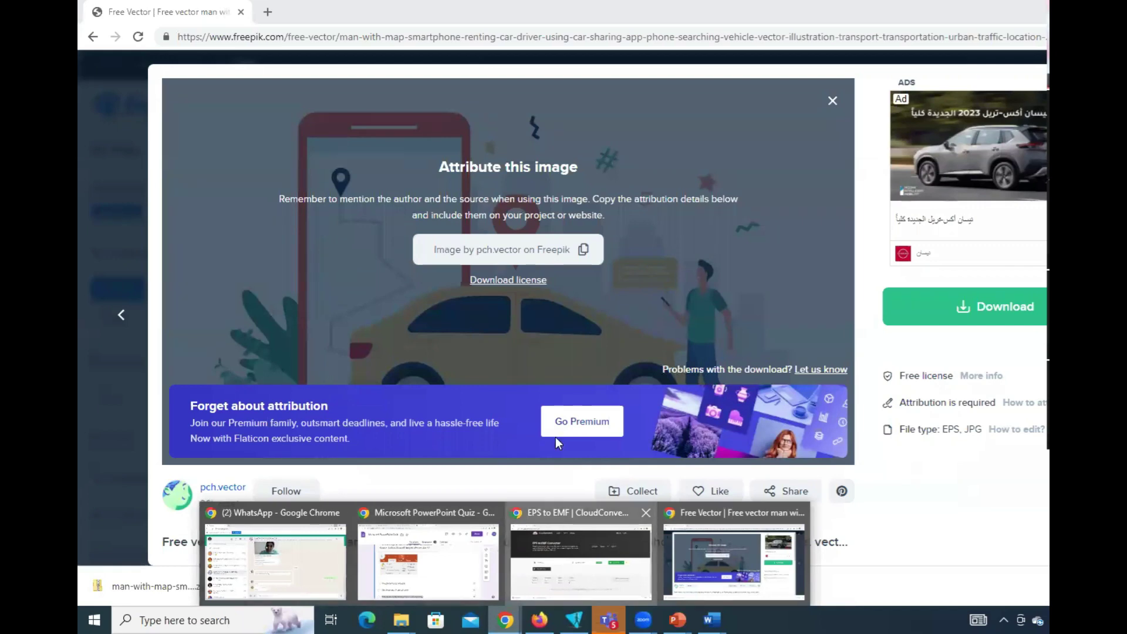
Switch to the 'EPS to EMF | CloudConvert' tab showing the finished conversion
left_click(581, 561)
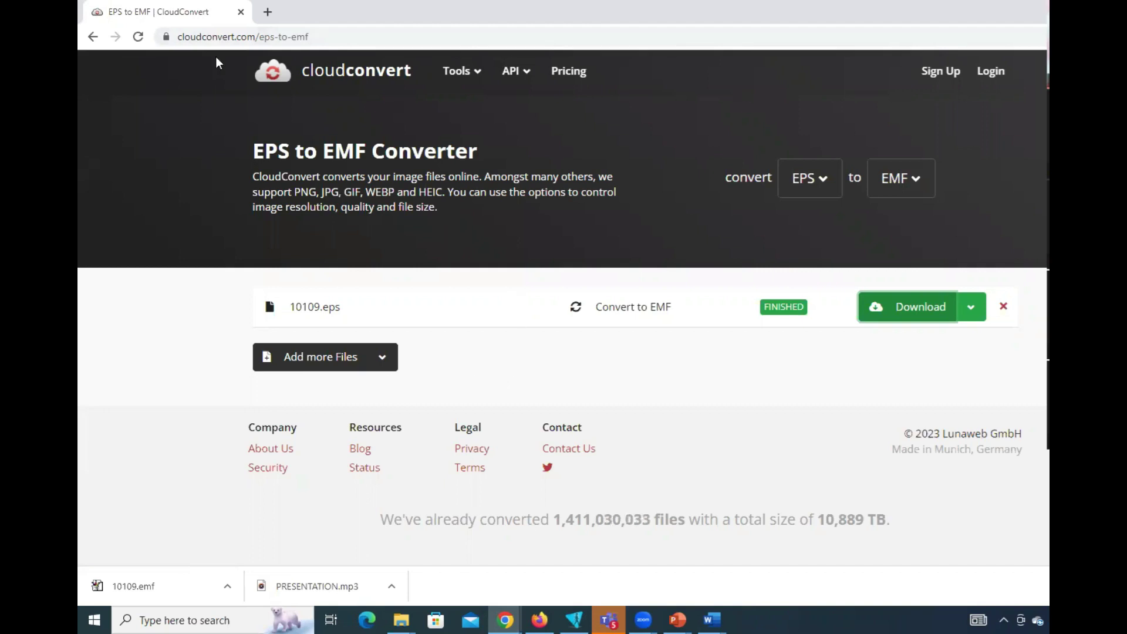
left_click(332, 37)
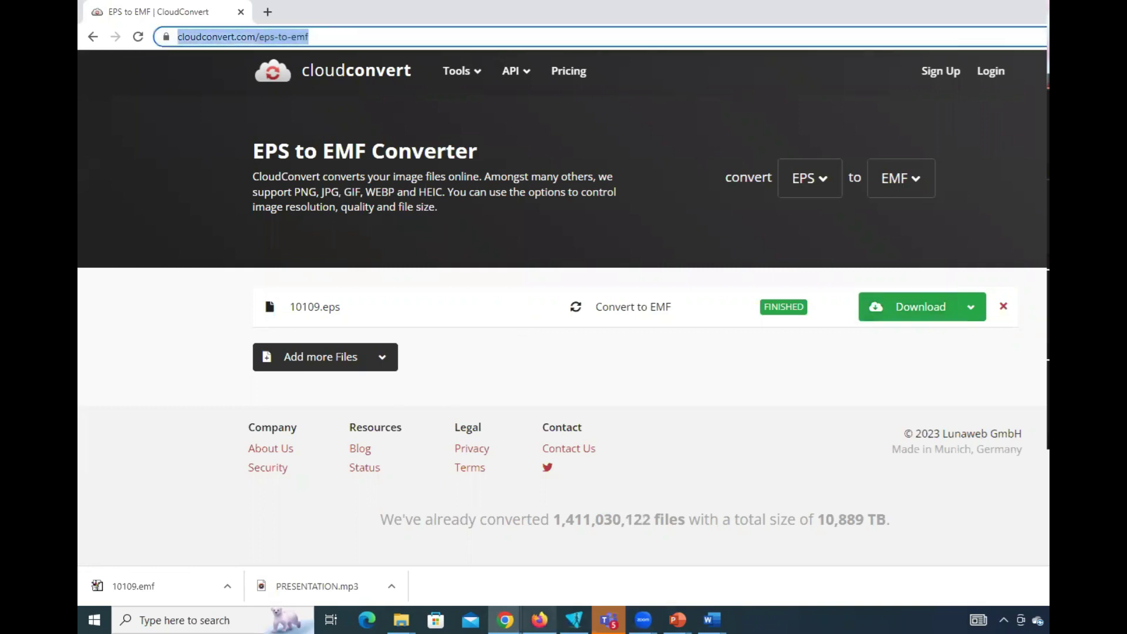